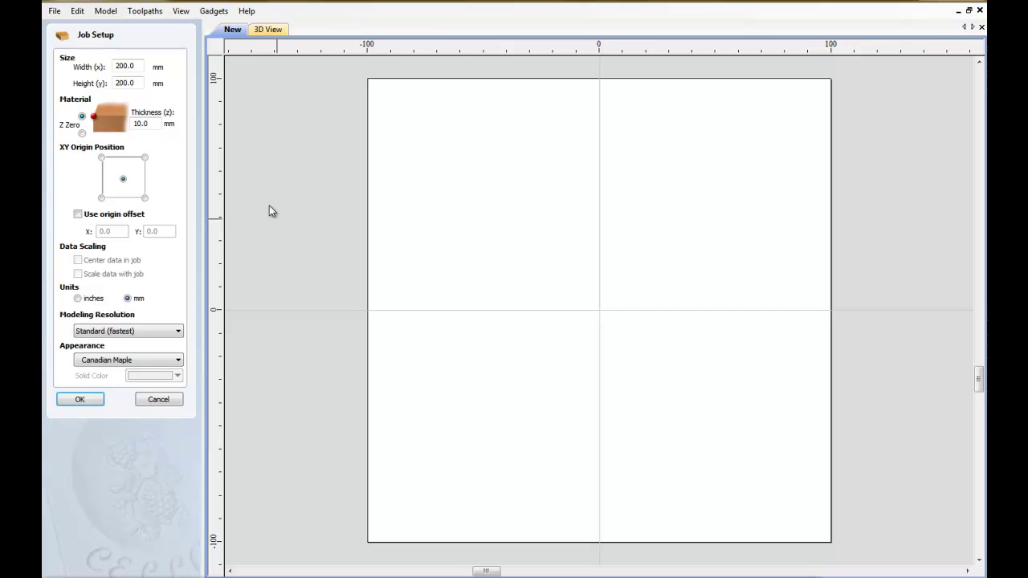
# Enter width 50 and height 25, pick Very High modelling resolution and Bronze appearance, then accept.
pyautogui.doubleClick(125, 66)
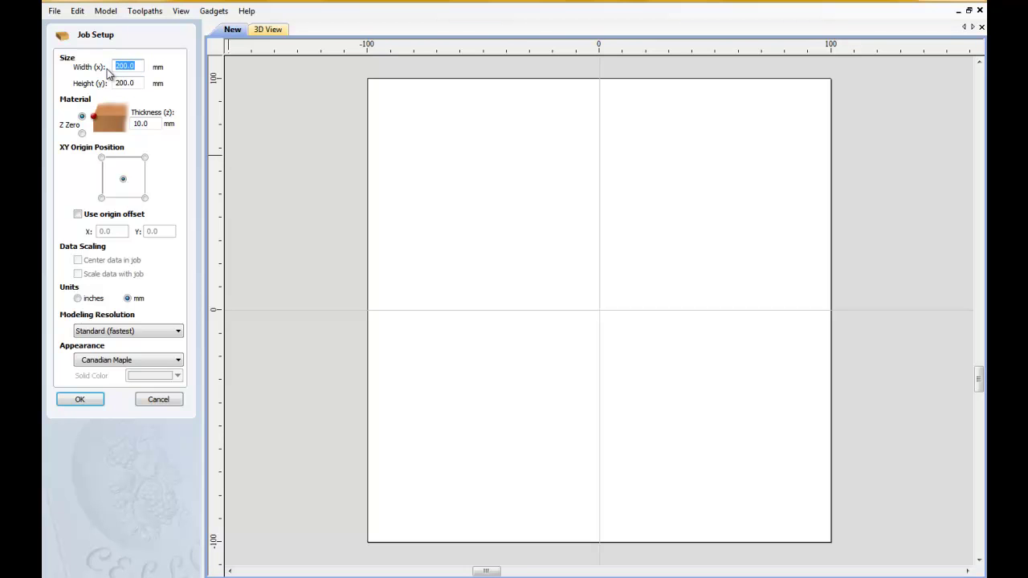
pyautogui.write('50')
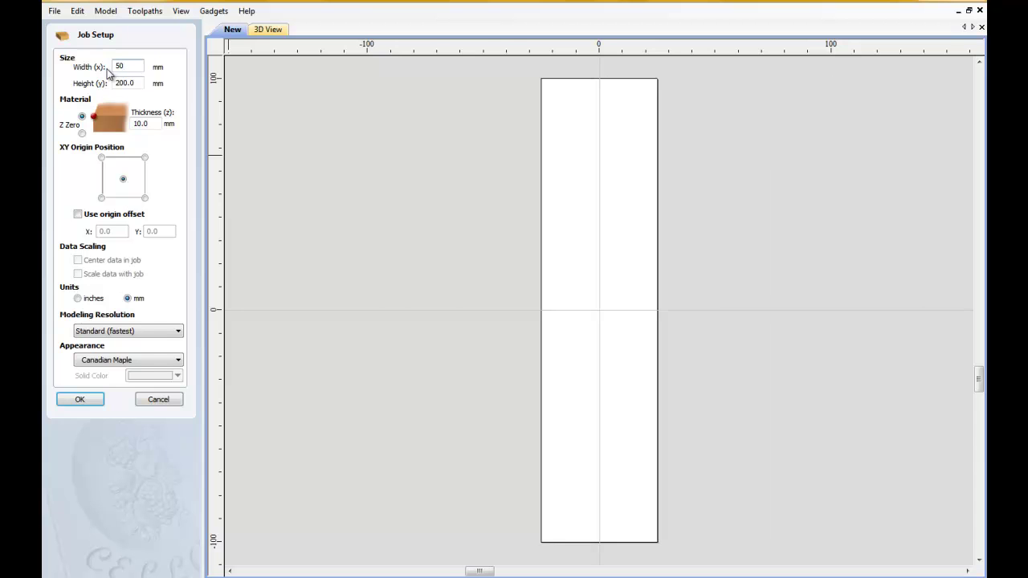
pyautogui.doubleClick(138, 82)
pyautogui.write('5')
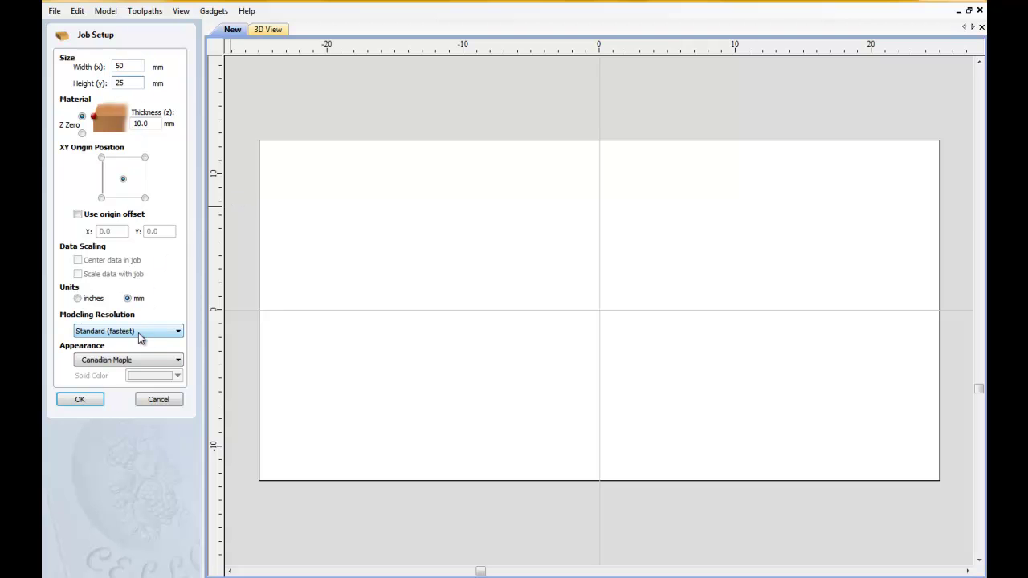
pyautogui.click(178, 332)
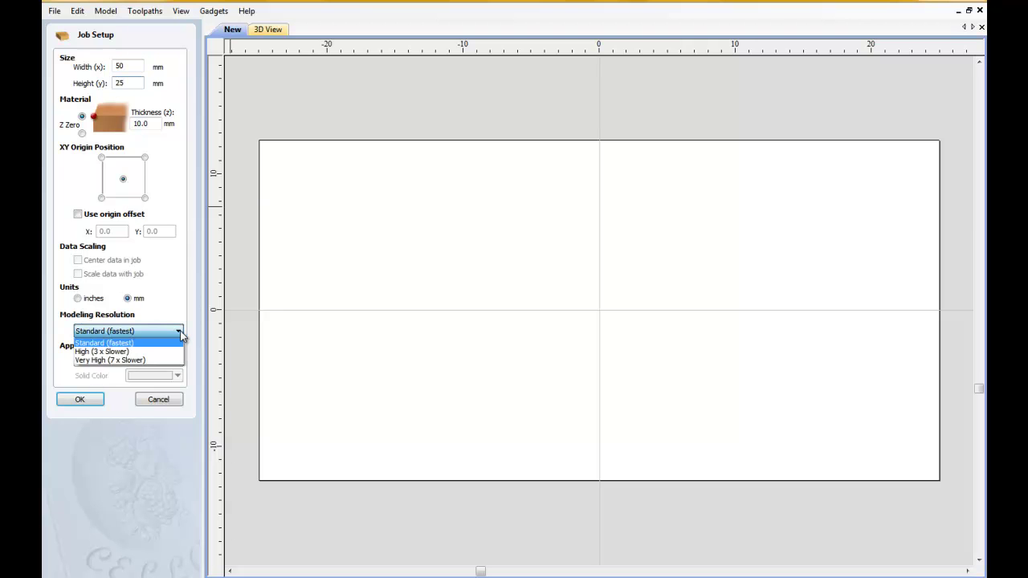
pyautogui.click(130, 360)
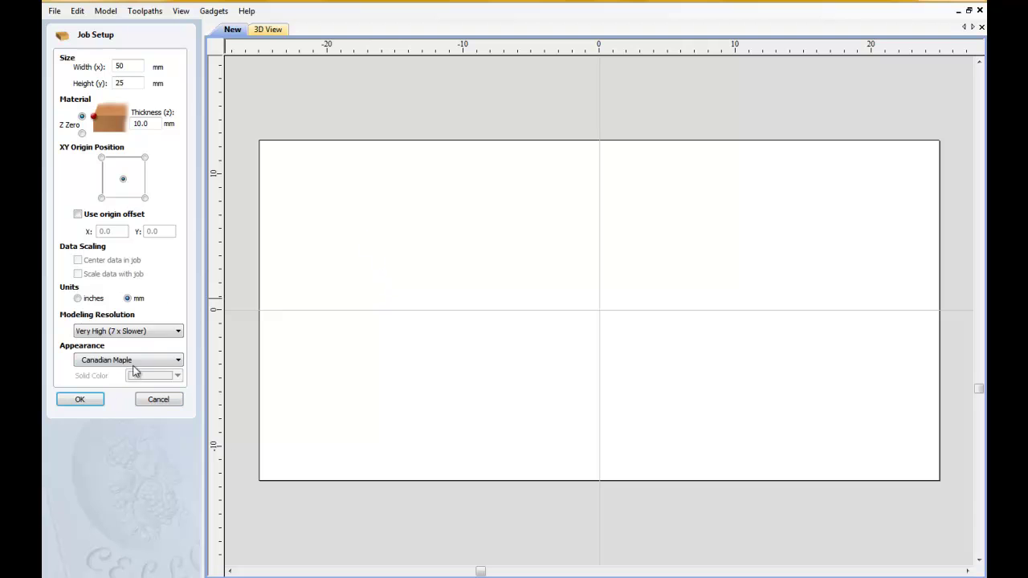
pyautogui.click(180, 364)
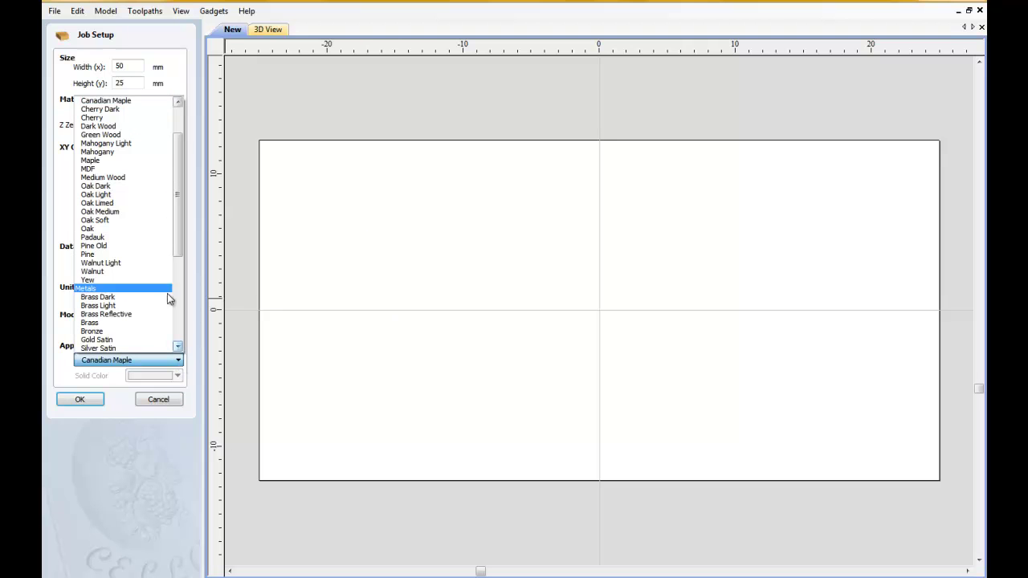
pyautogui.click(108, 330)
pyautogui.click(81, 402)
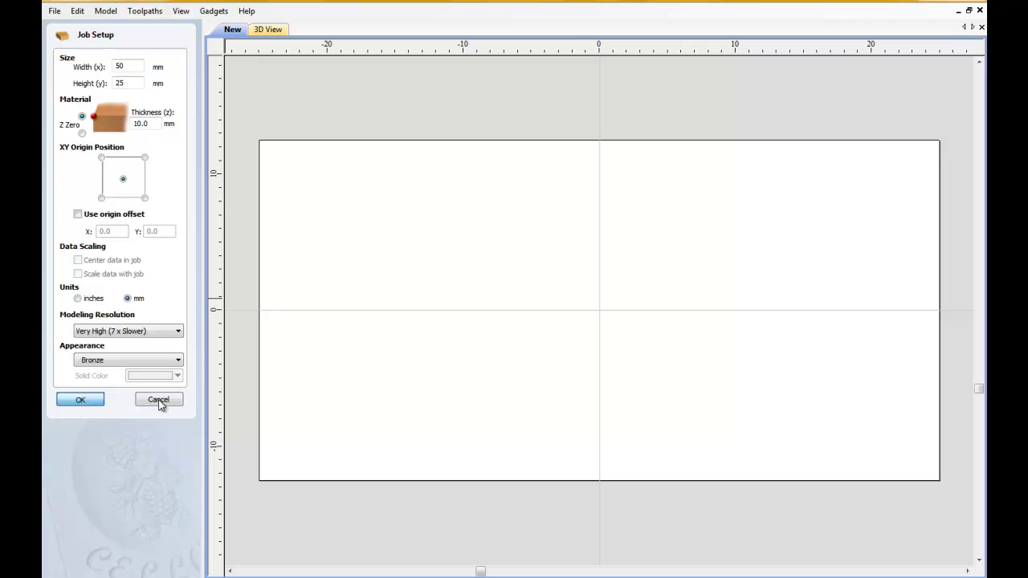
pyautogui.click(158, 400)
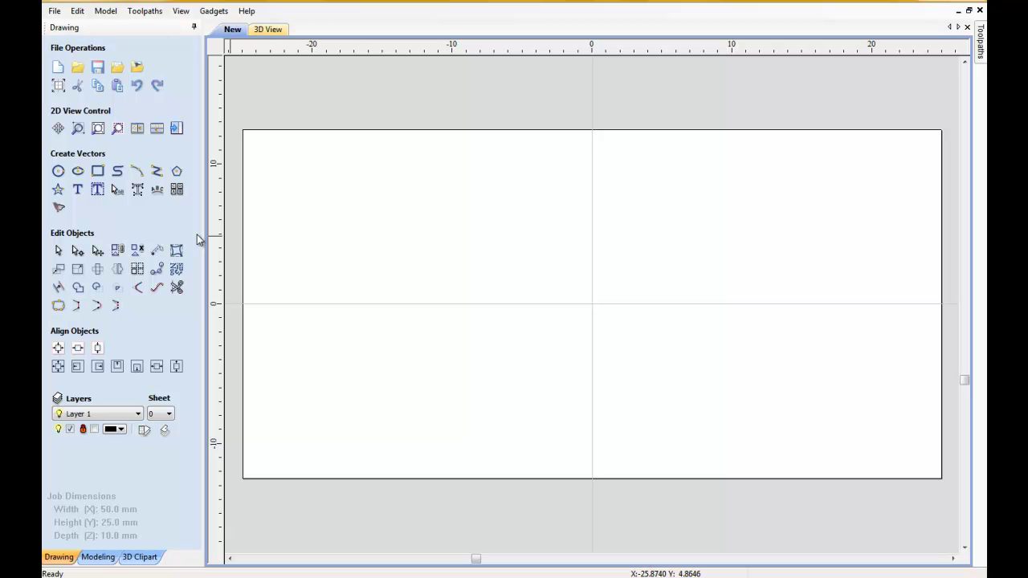
# Draw a circle about 20.184 mm across left of the page centre and nudge it right.
pyautogui.click(58, 170)
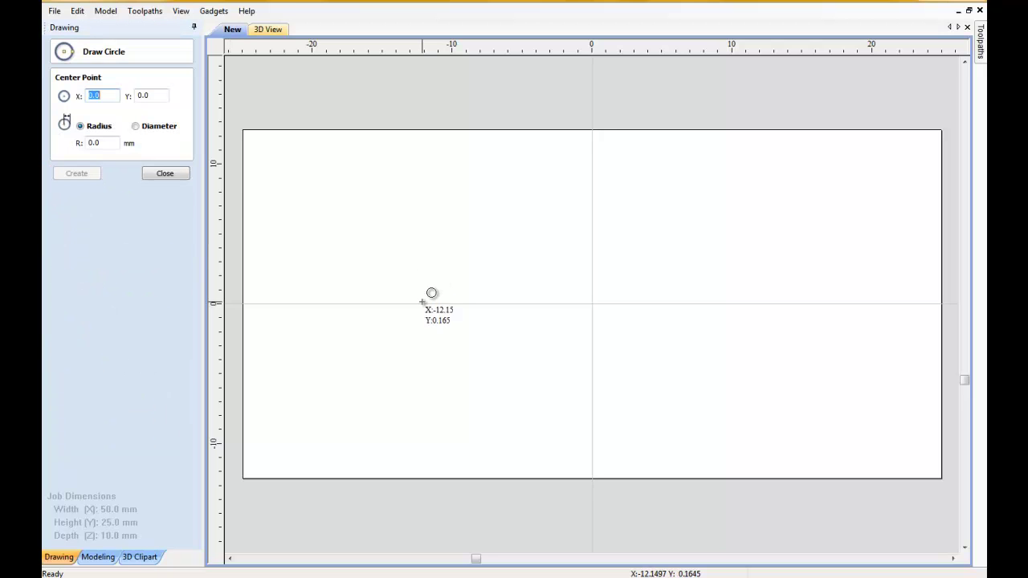
pyautogui.moveTo(415, 304)
pyautogui.mouseDown()
pyautogui.moveTo(341, 189)
pyautogui.moveTo(350, 193)
pyautogui.moveTo(334, 189)
pyautogui.mouseUp()
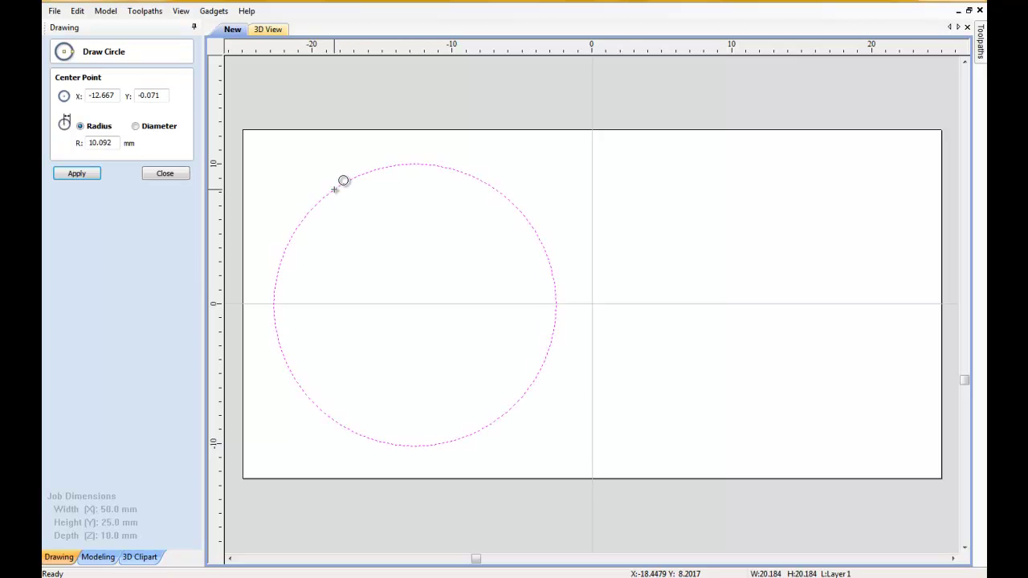
pyautogui.press('Escape')
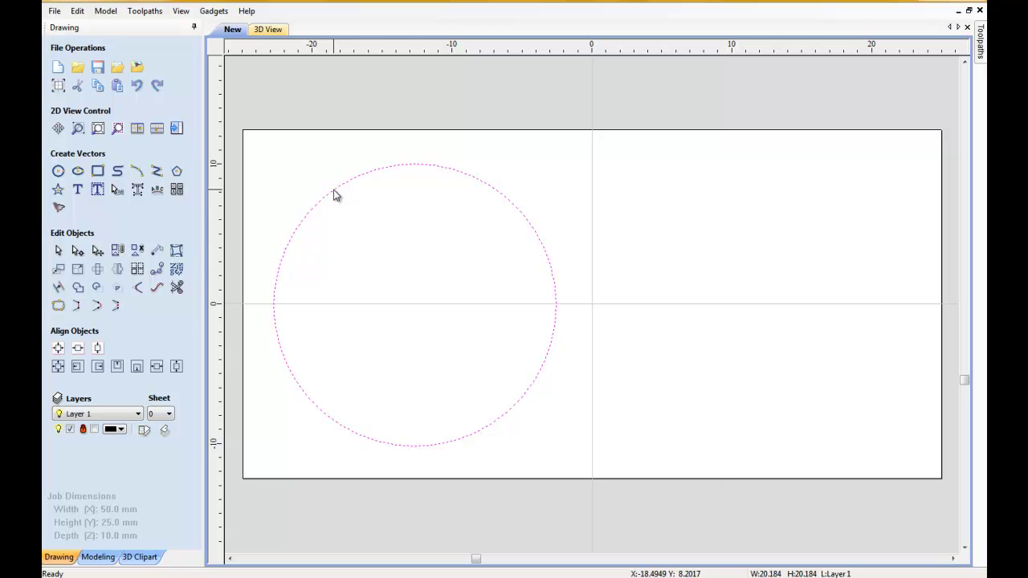
pyautogui.press('Right')
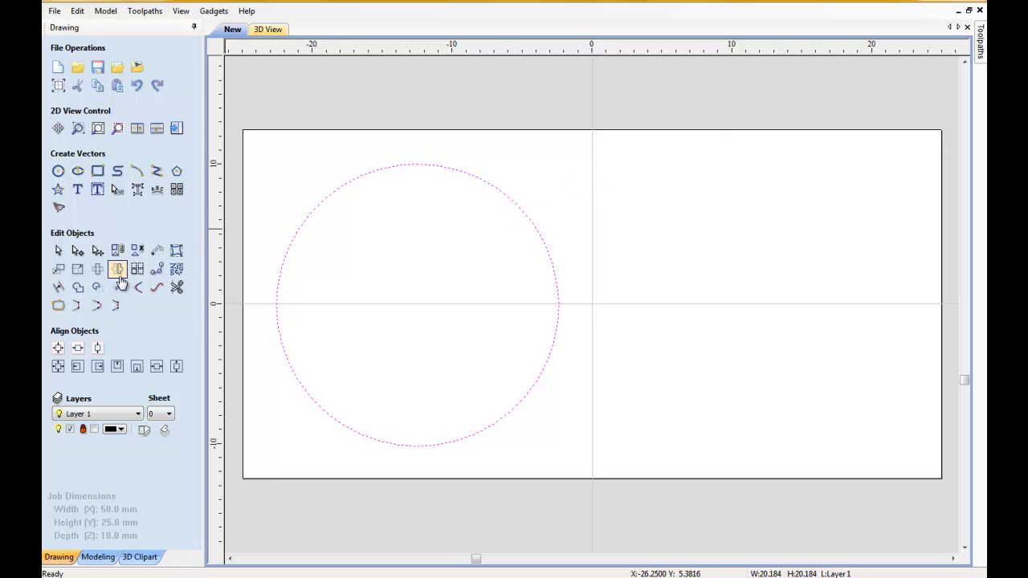
pyautogui.click(594, 211)
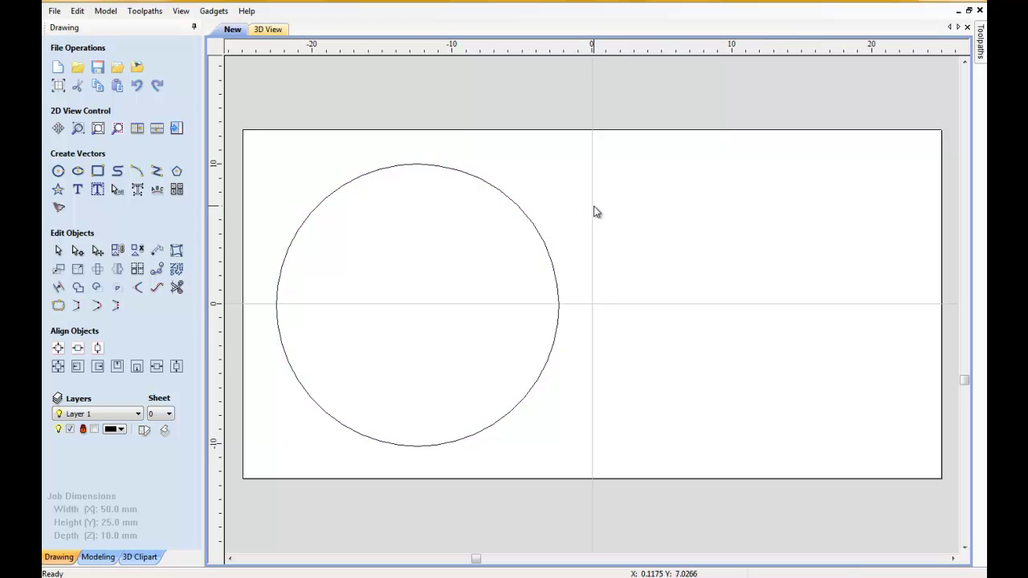
pyautogui.click(536, 233)
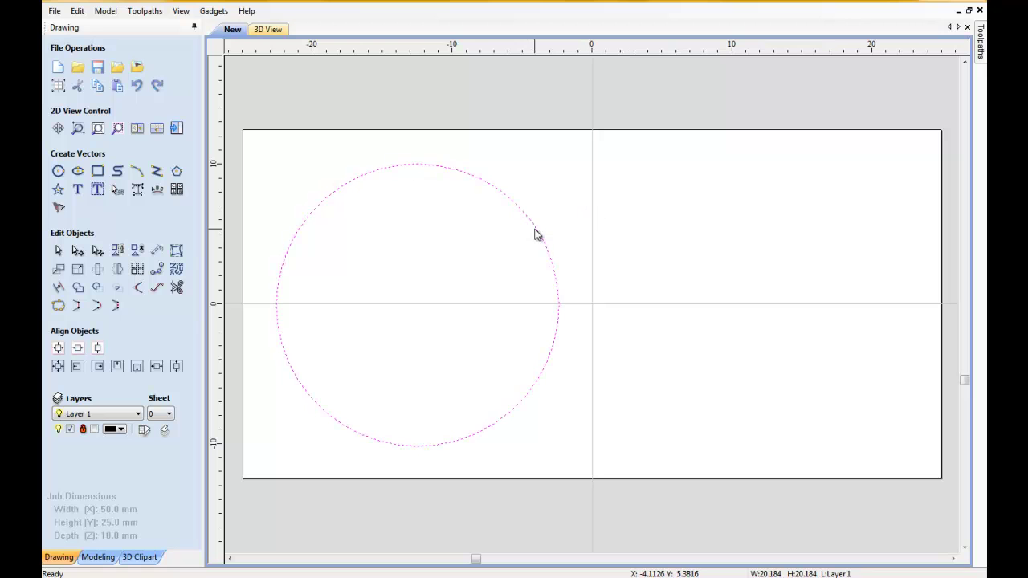
# Draw a vertical 29 mm line centred at X 0, then select it together with the circle.
pyautogui.click(157, 173)
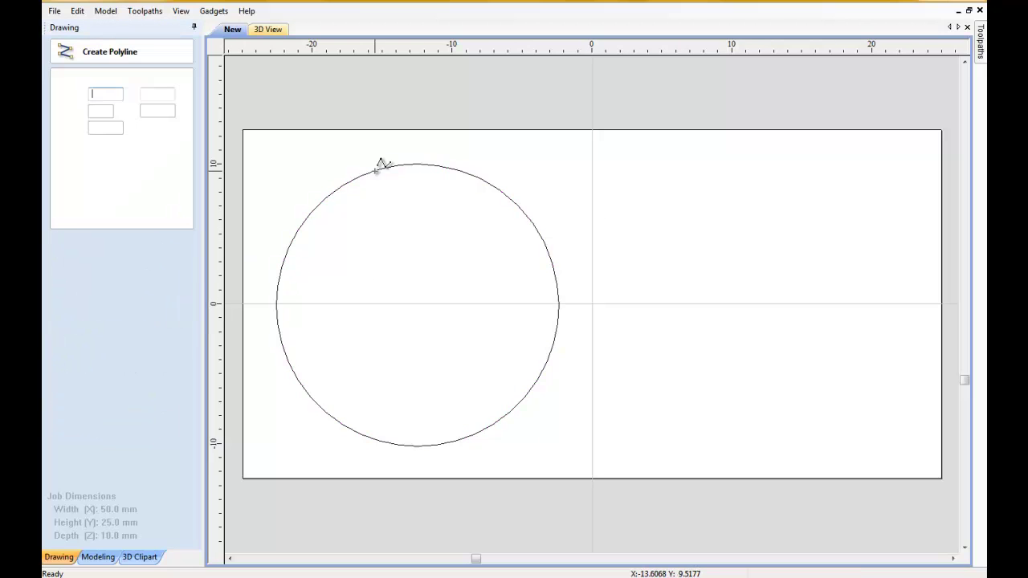
pyautogui.click(593, 101)
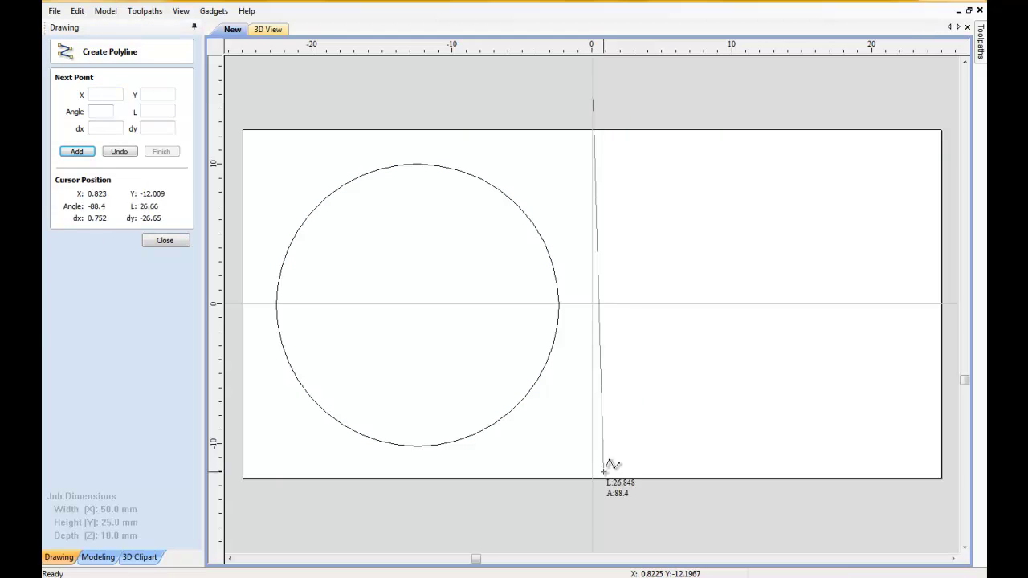
pyautogui.click(593, 506)
pyautogui.rightClick(593, 506)
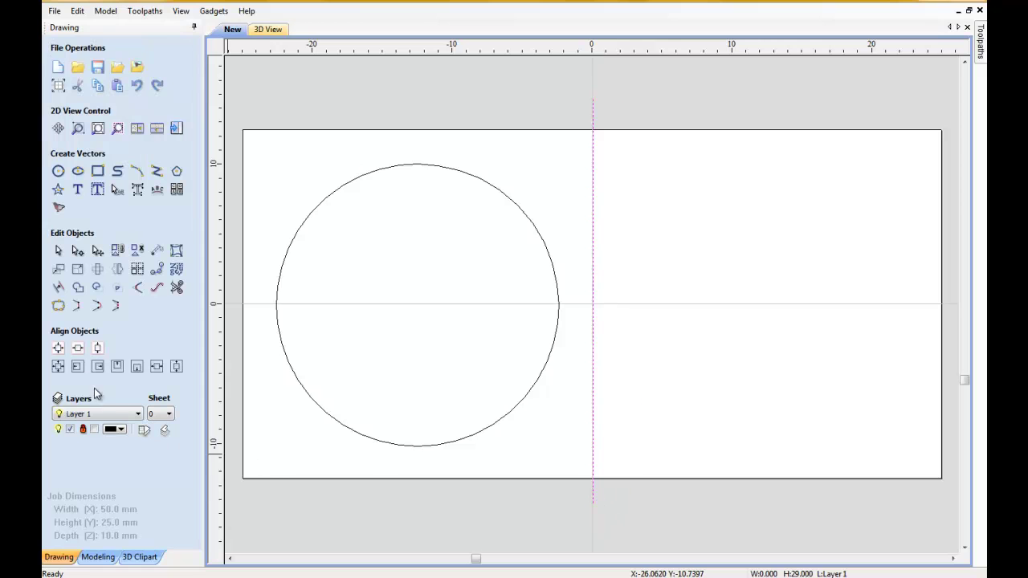
pyautogui.click(58, 347)
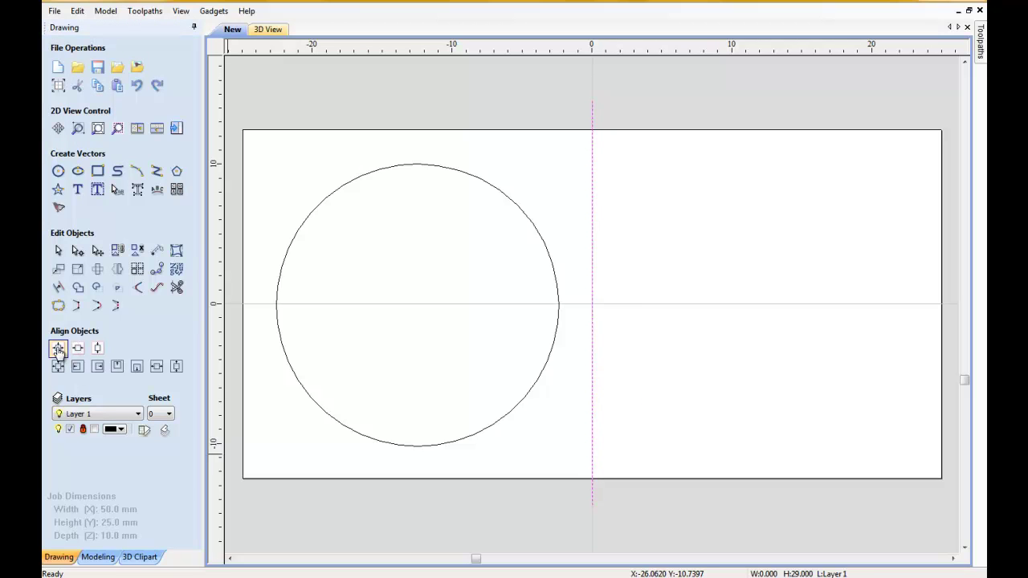
pyautogui.click(314, 170)
pyautogui.click(357, 186)
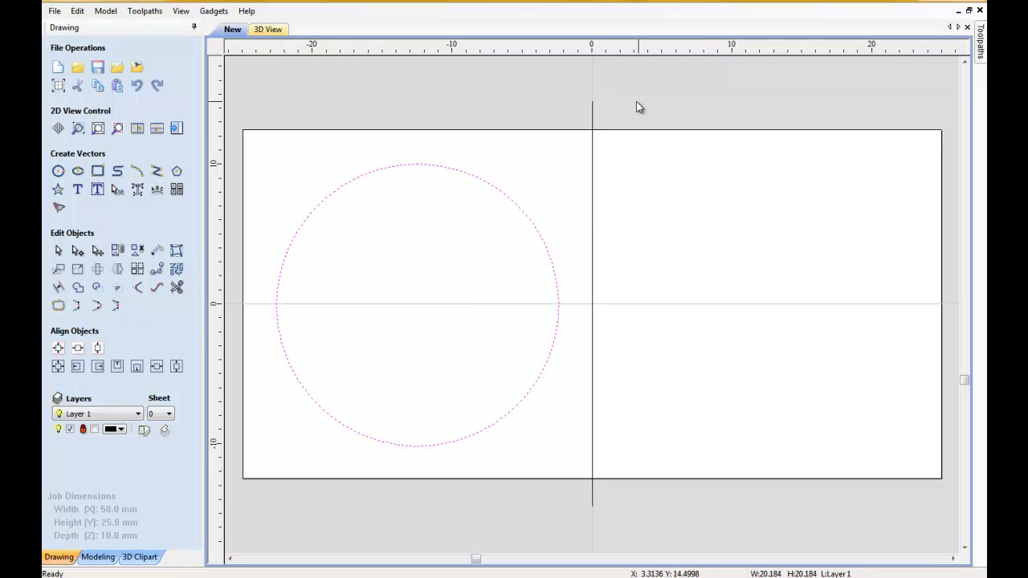
pyautogui.keyDown('shift'); pyautogui.click(594, 128); pyautogui.keyUp('shift')
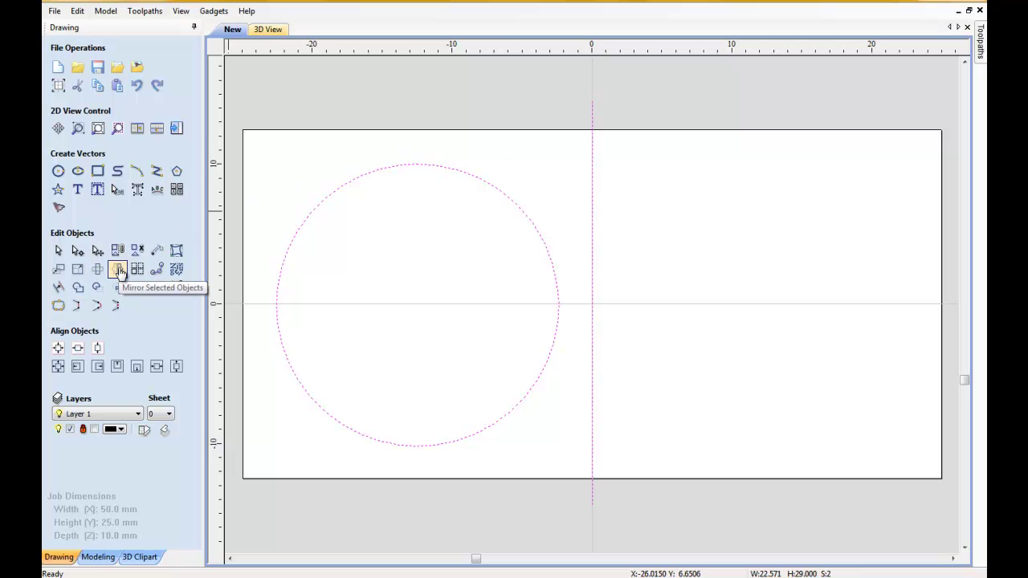
pyautogui.click(118, 271)
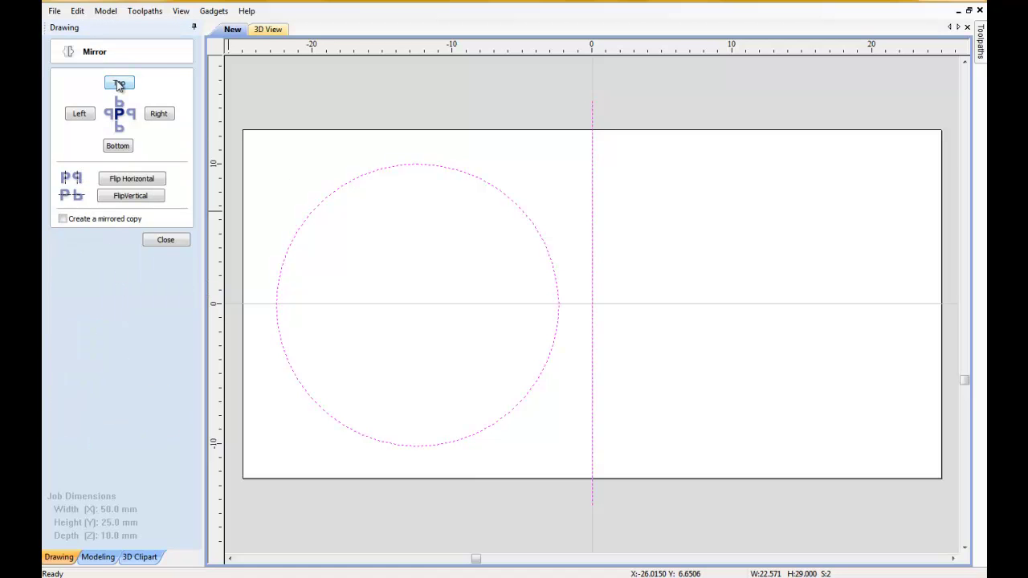
pyautogui.click(163, 243)
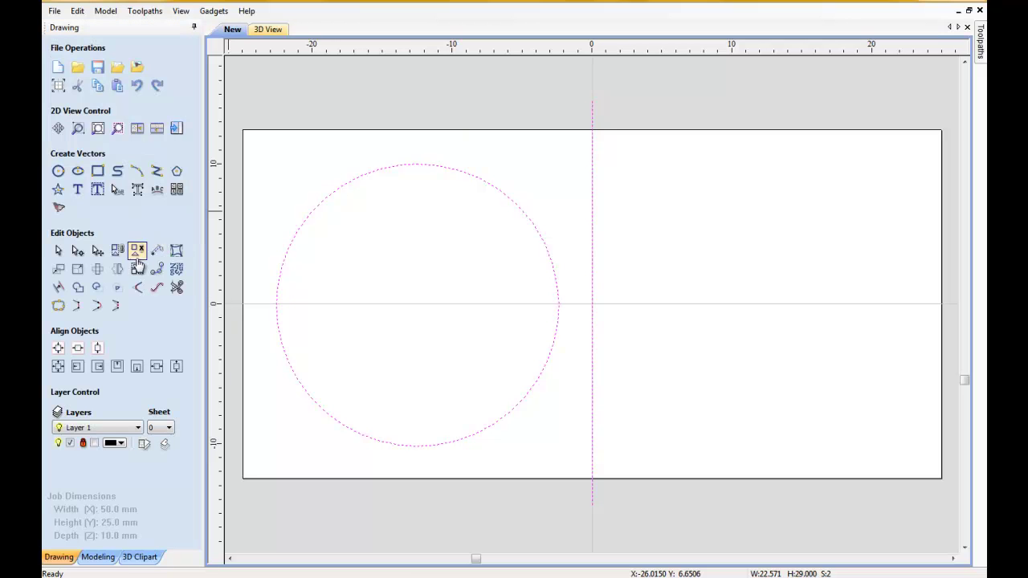
pyautogui.click(99, 270)
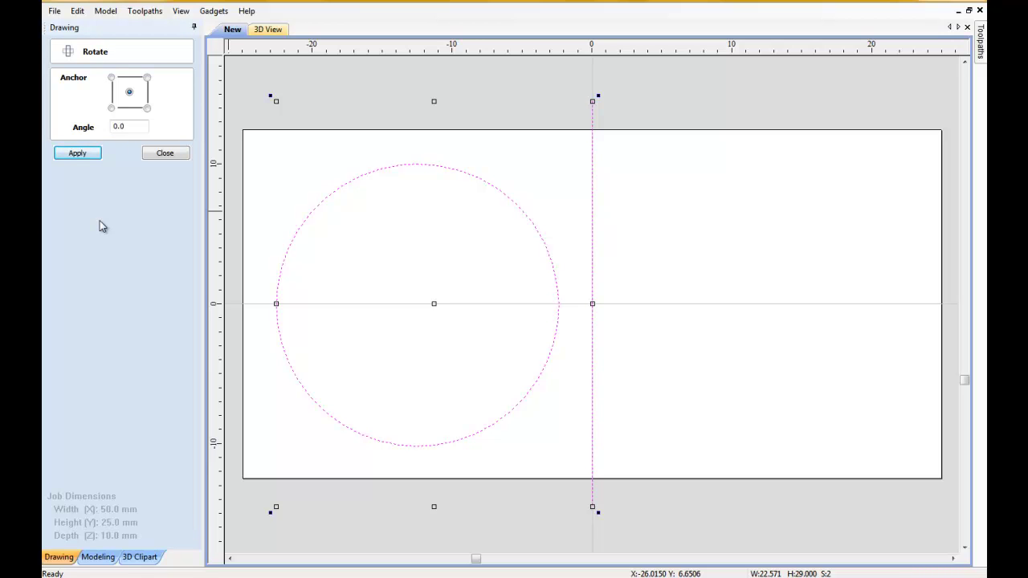
pyautogui.click(163, 153)
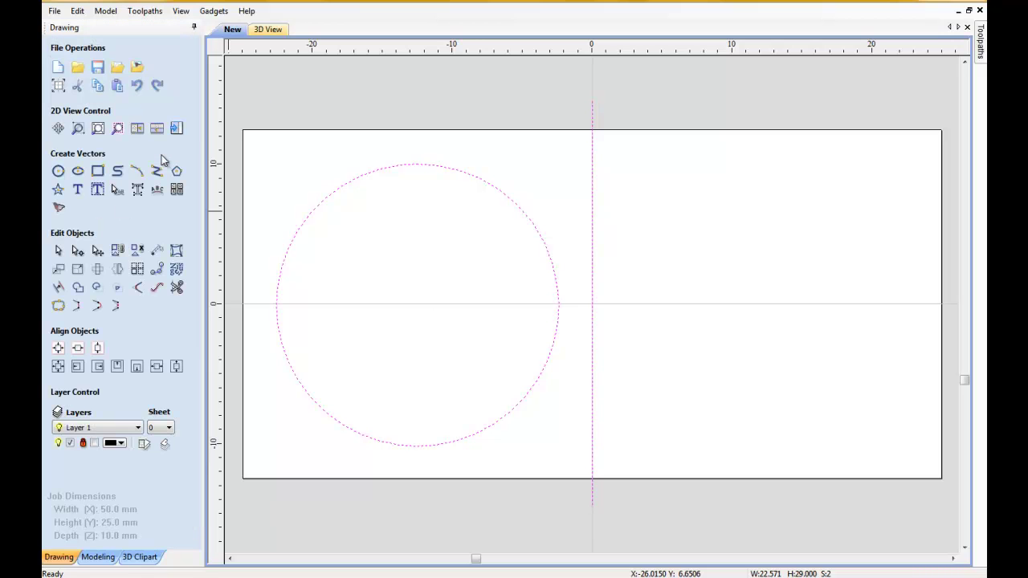
pyautogui.click(138, 270)
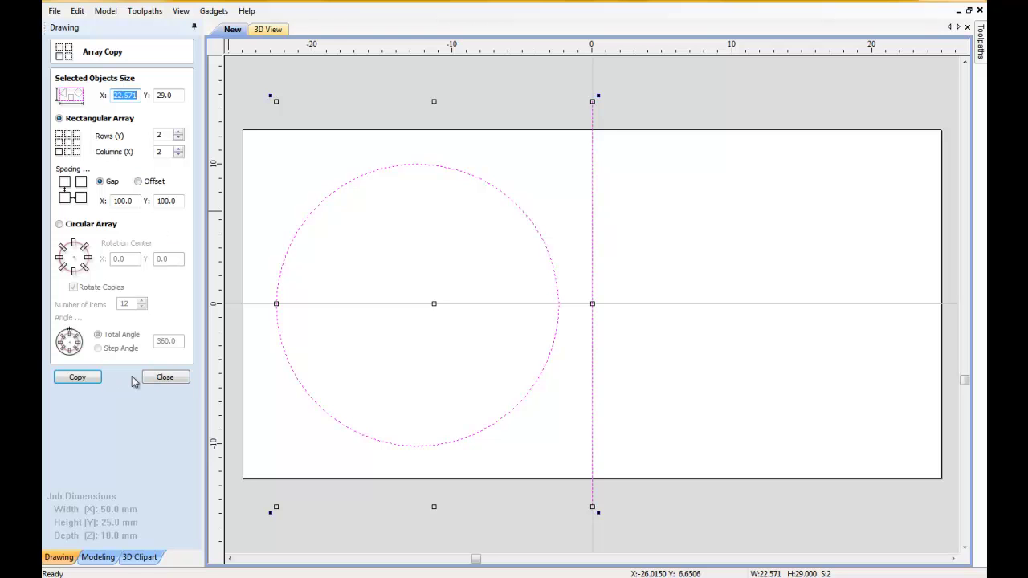
pyautogui.click(158, 378)
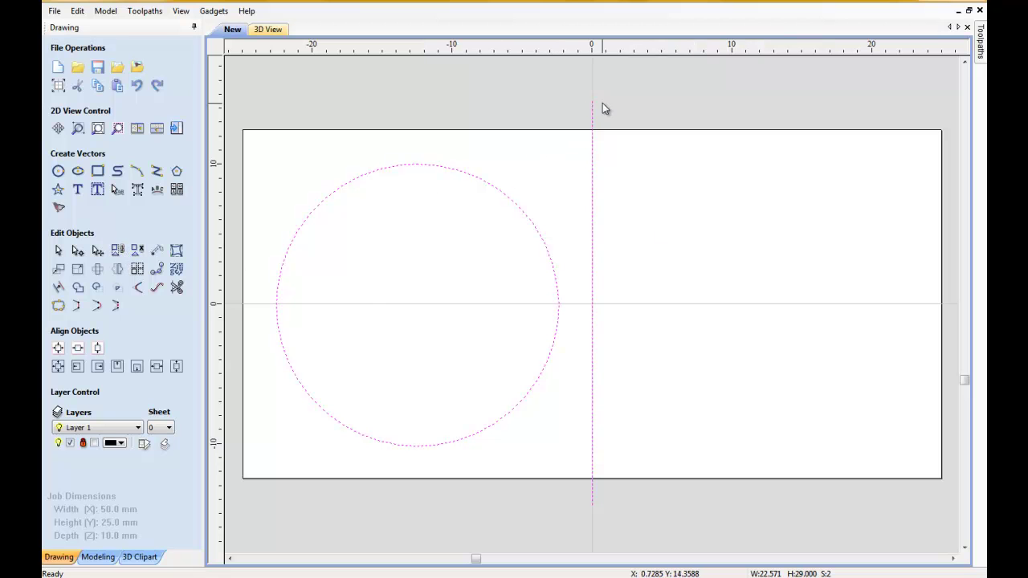
# Try a horizontal flip of the circle and line, then undo it.
pyautogui.click(117, 269)
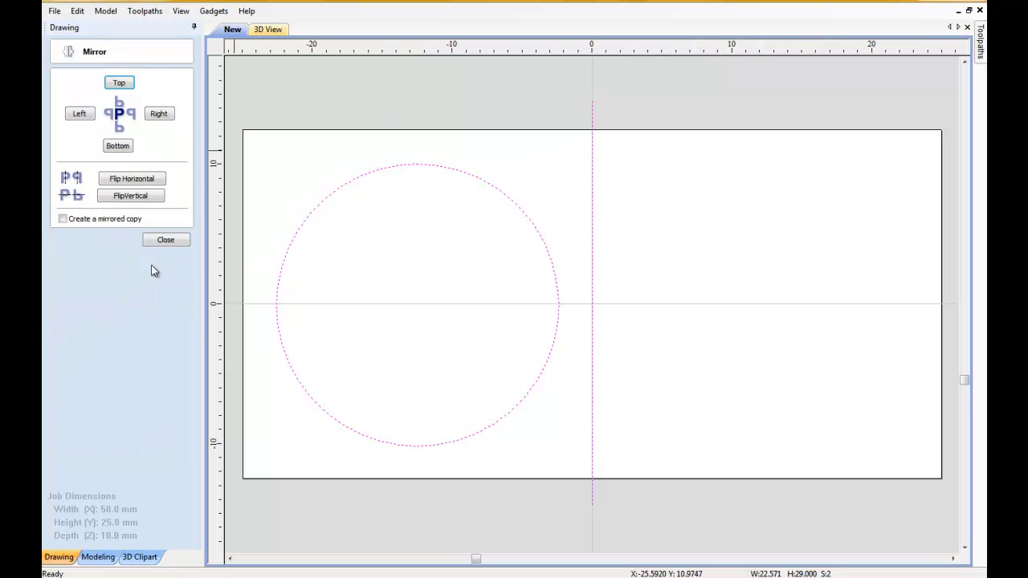
pyautogui.click(138, 183)
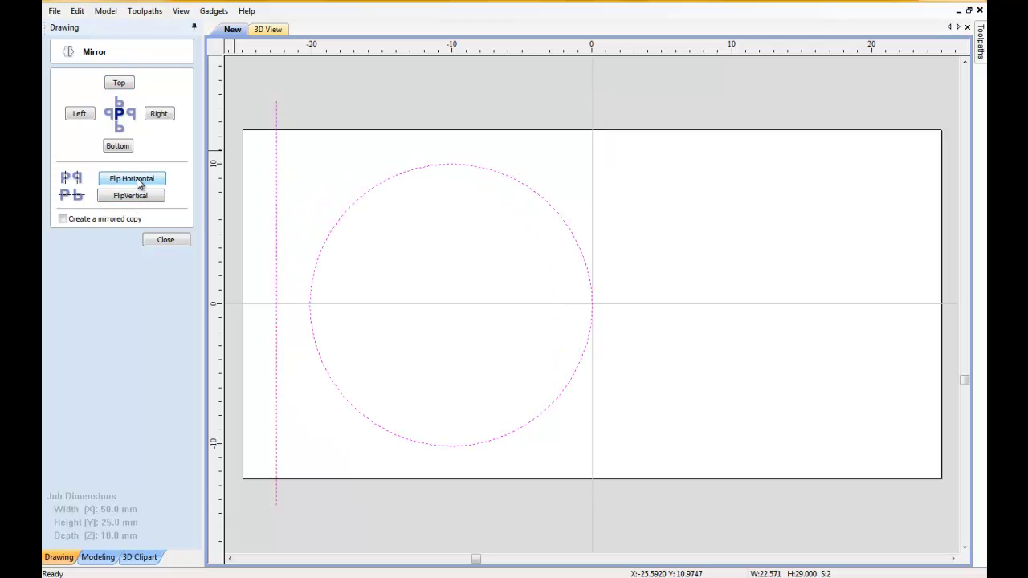
pyautogui.click(77, 10)
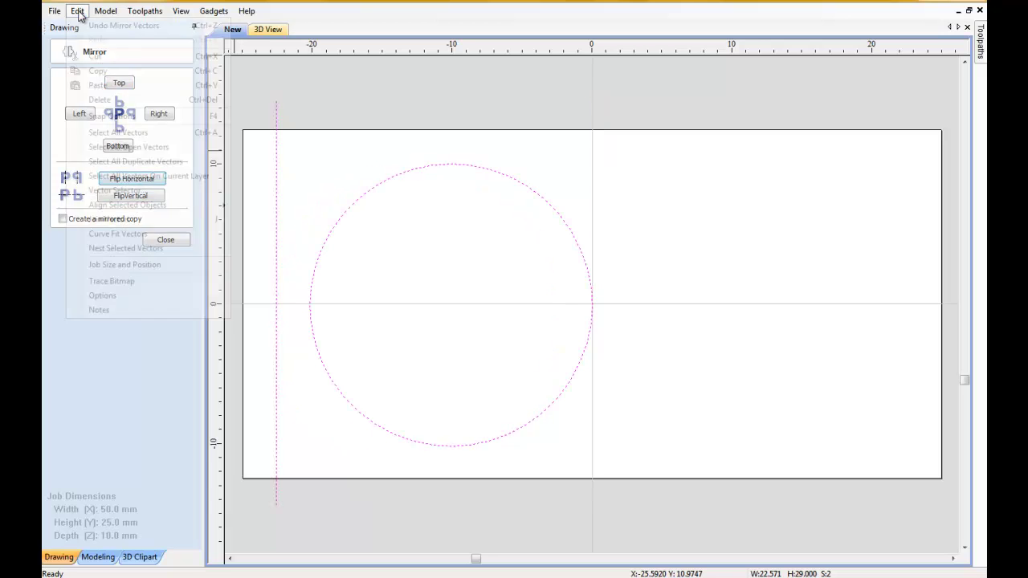
pyautogui.click(89, 30)
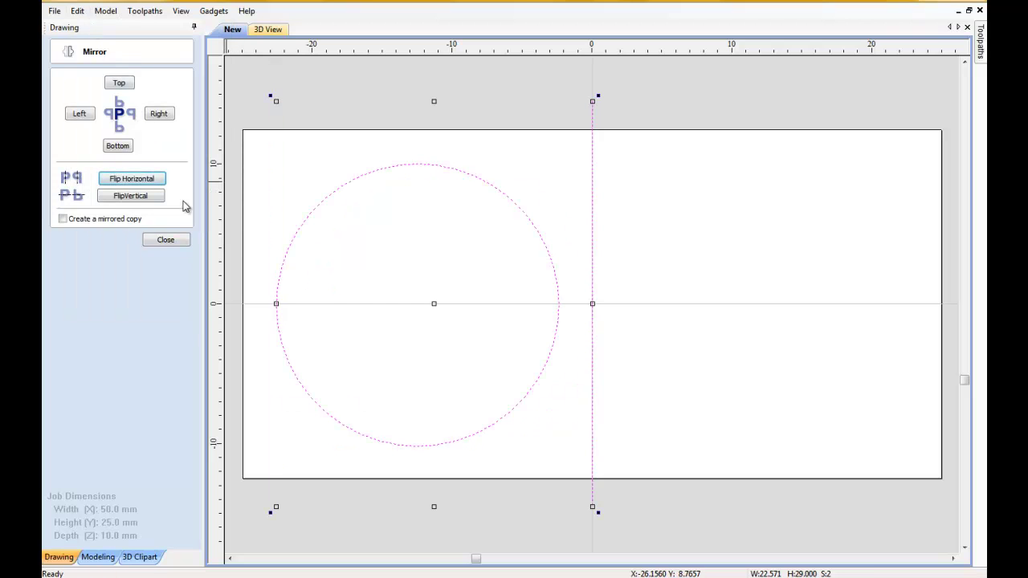
# Mirror a copy of the circle to the right of the line, then delete the line.
pyautogui.click(64, 219)
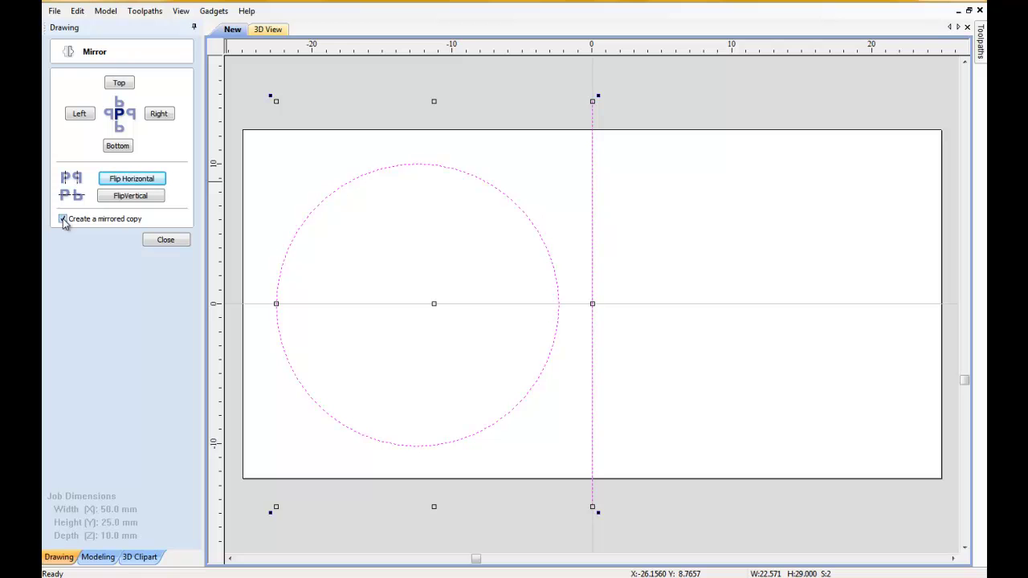
pyautogui.click(161, 115)
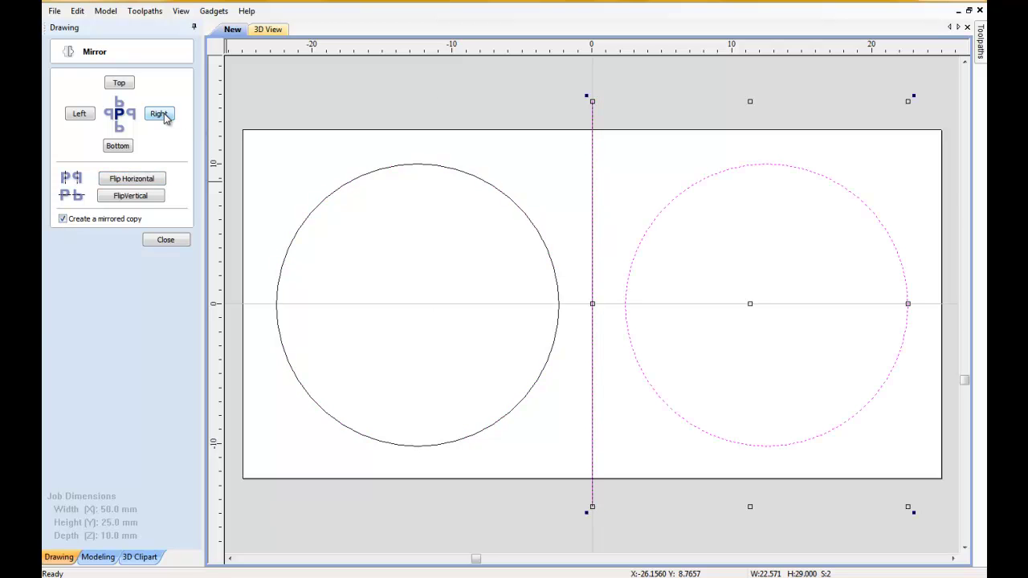
pyautogui.click(168, 241)
pyautogui.moveTo(562, 75); pyautogui.dragTo(616, 542)
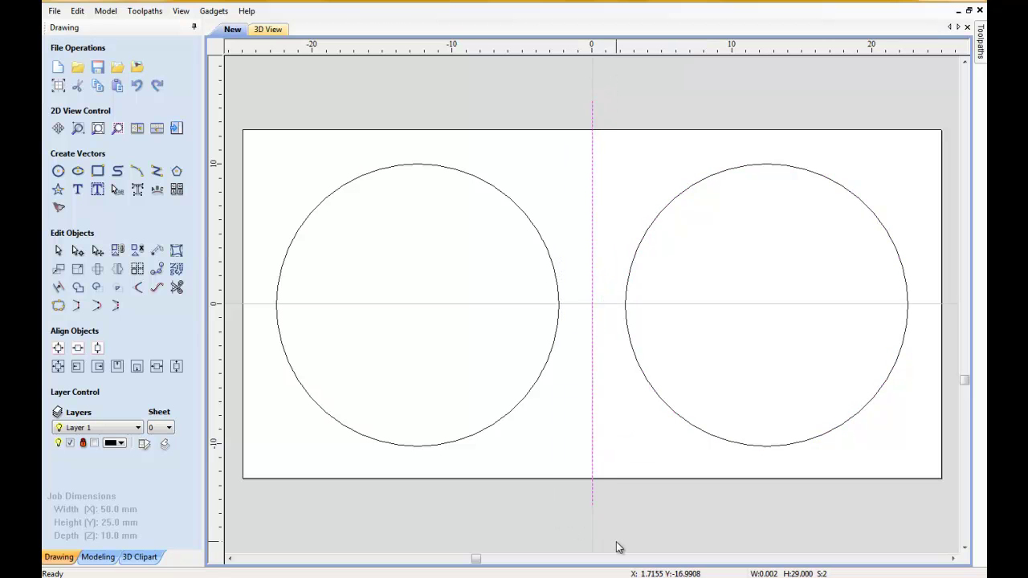
pyautogui.press('Delete')
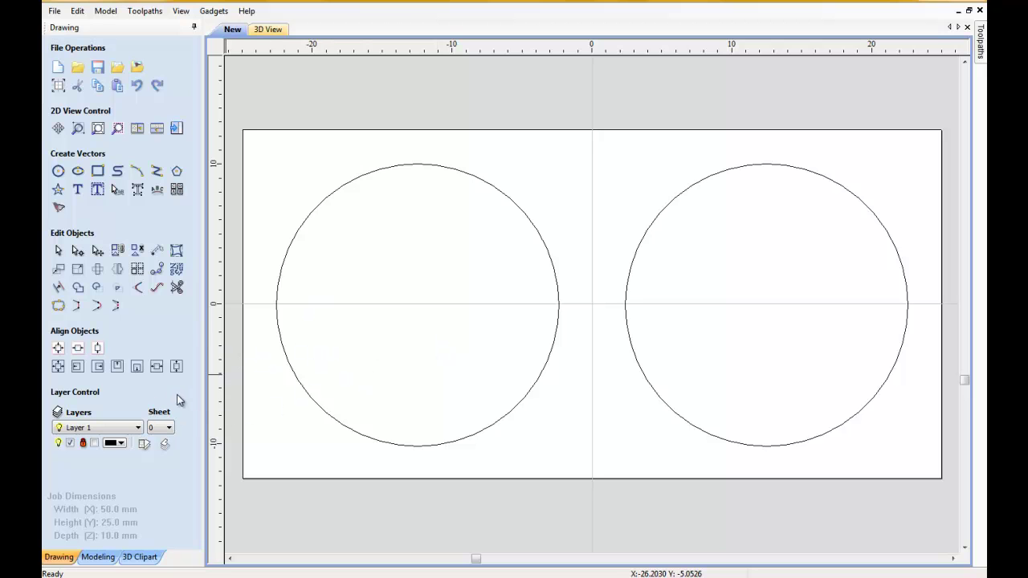
# Draw a 1.833 × 3.807 mm rectangle and nudge it just inside the left circle's top.
pyautogui.click(97, 171)
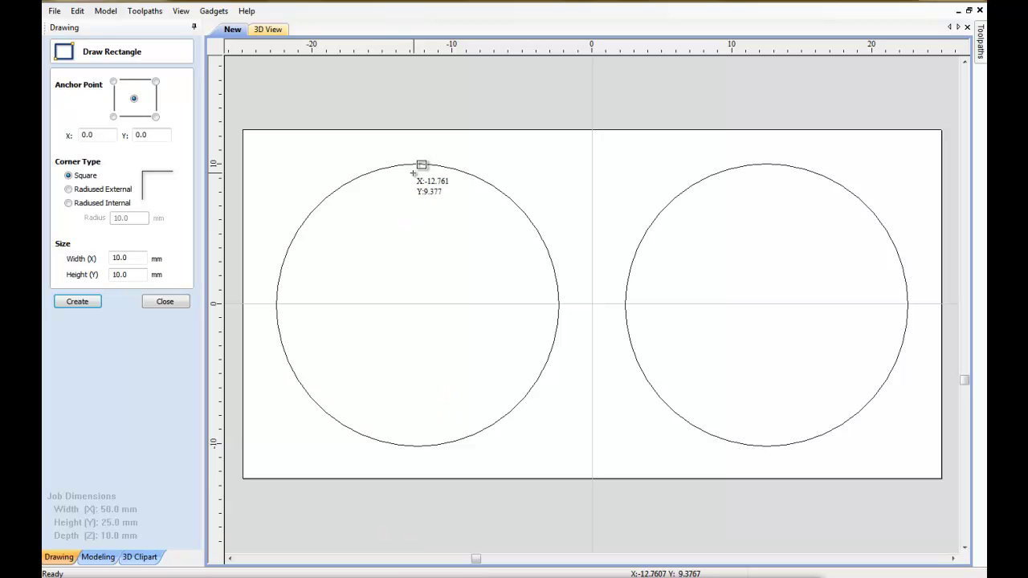
pyautogui.moveTo(436, 173); pyautogui.dragTo(462, 229)
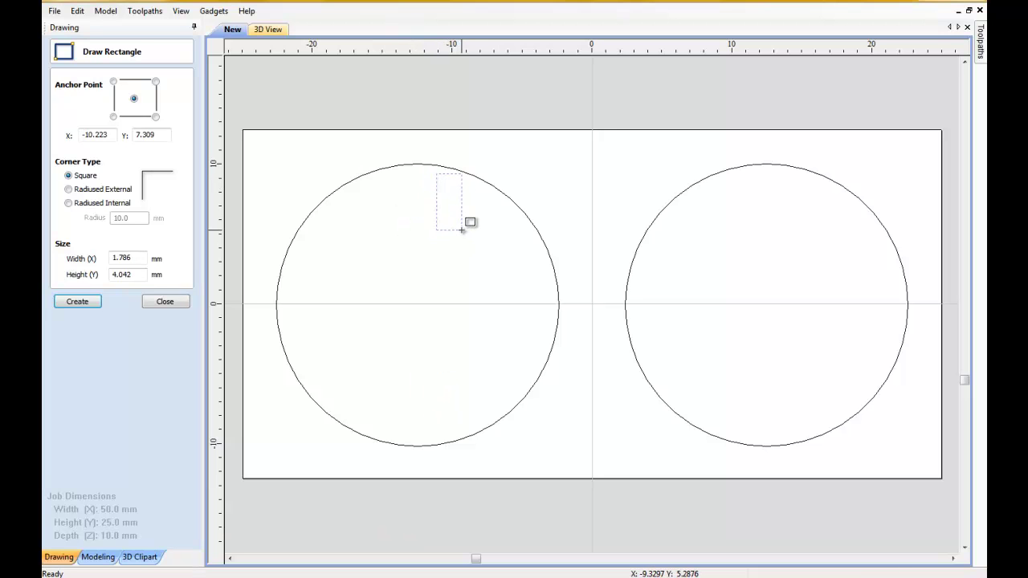
pyautogui.moveTo(461, 229); pyautogui.dragTo(463, 227)
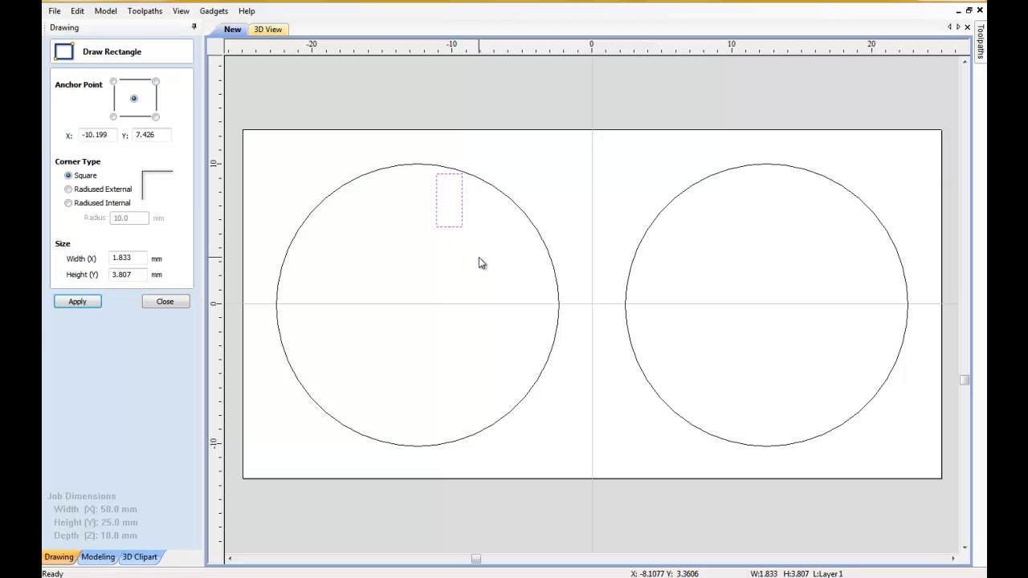
pyautogui.press('Escape')
pyautogui.press('Left')
pyautogui.press('Down')
pyautogui.press('Left')
pyautogui.press('Left')
pyautogui.press('Down')
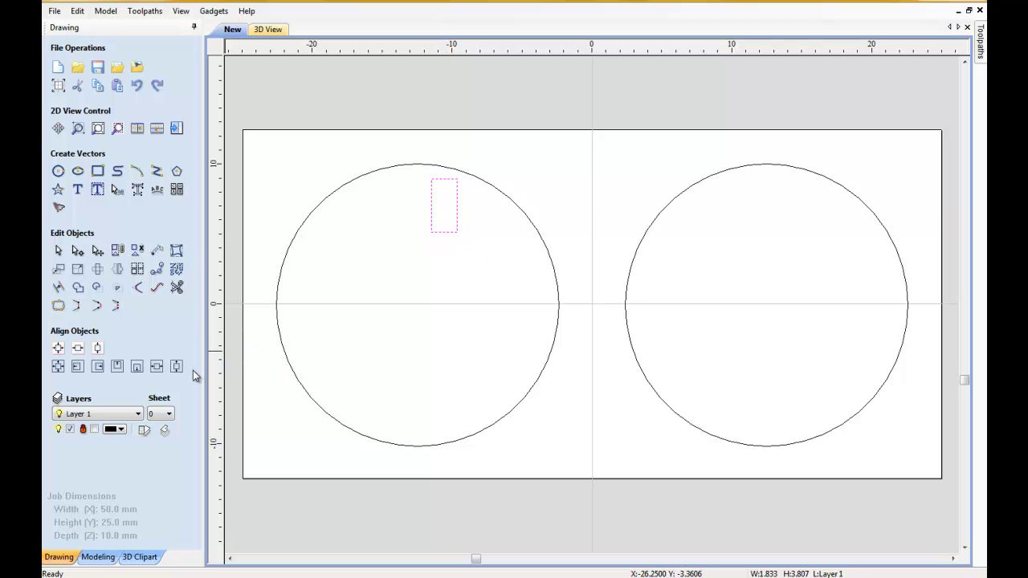
# Draw a vertical line about 23 mm long and align it to the left circle's centre.
pyautogui.click(156, 170)
pyautogui.click(413, 148)
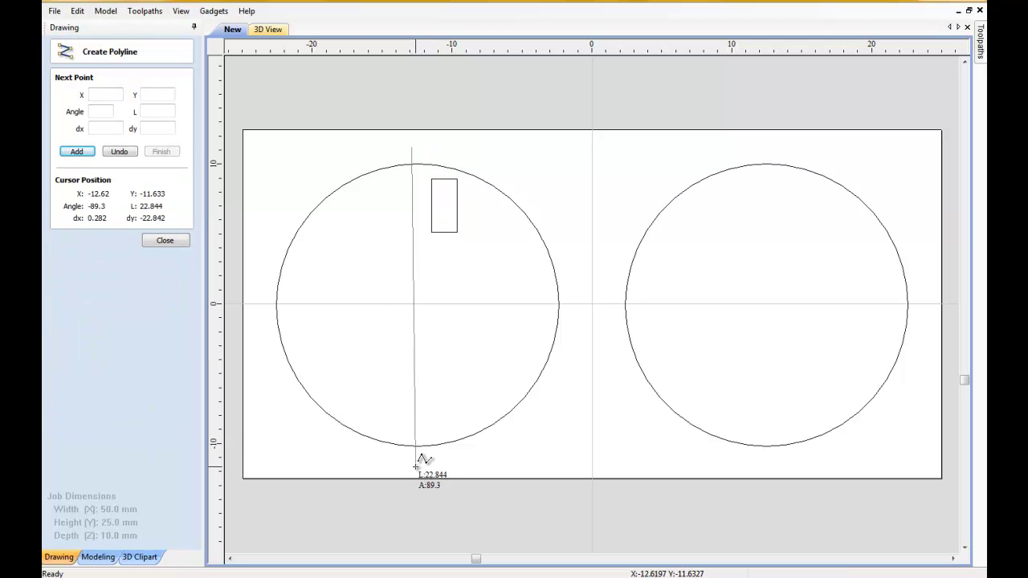
pyautogui.click(411, 465)
pyautogui.rightClick(411, 465)
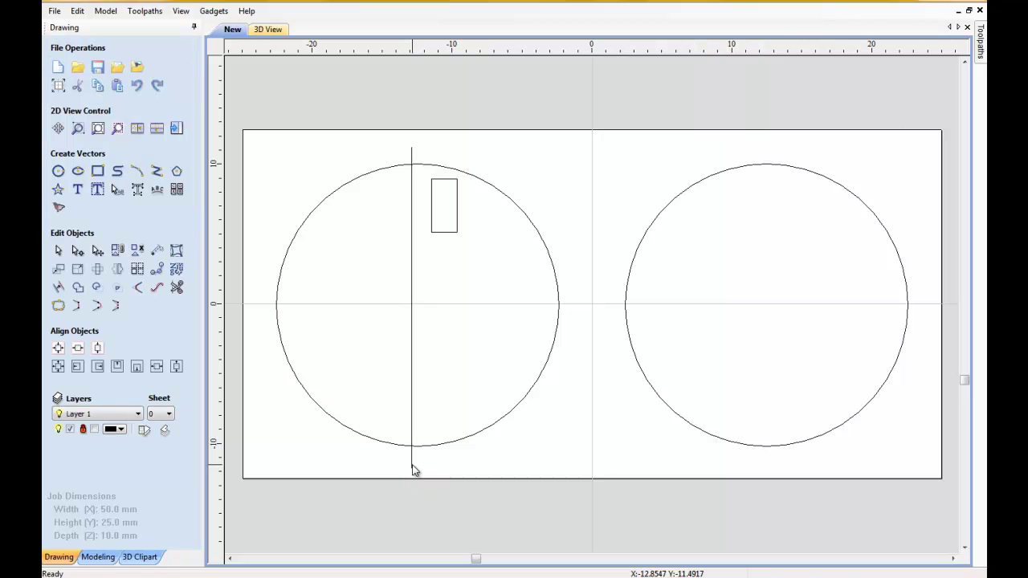
pyautogui.keyDown('shift'); pyautogui.click(474, 441); pyautogui.keyUp('shift')
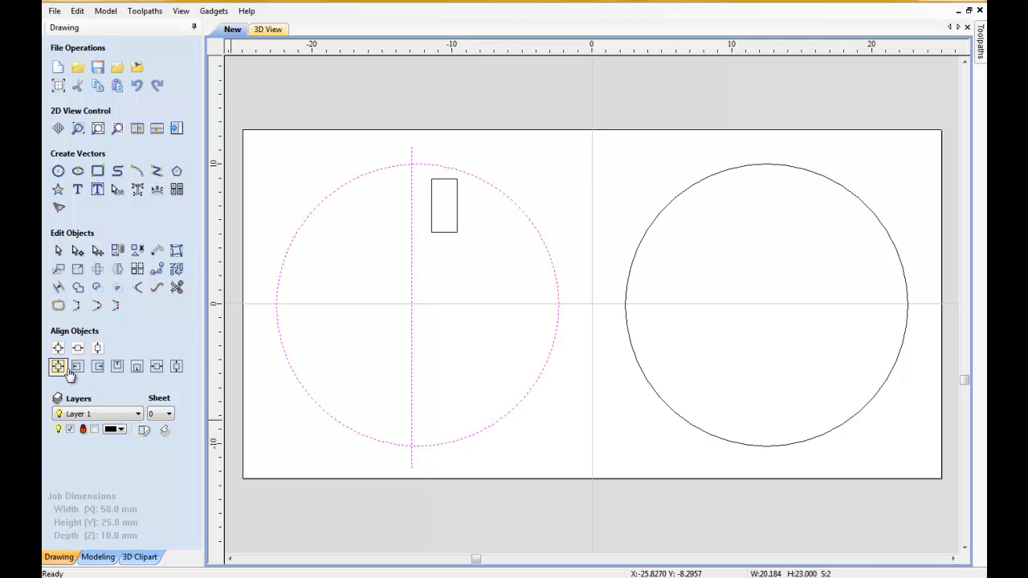
pyautogui.click(156, 367)
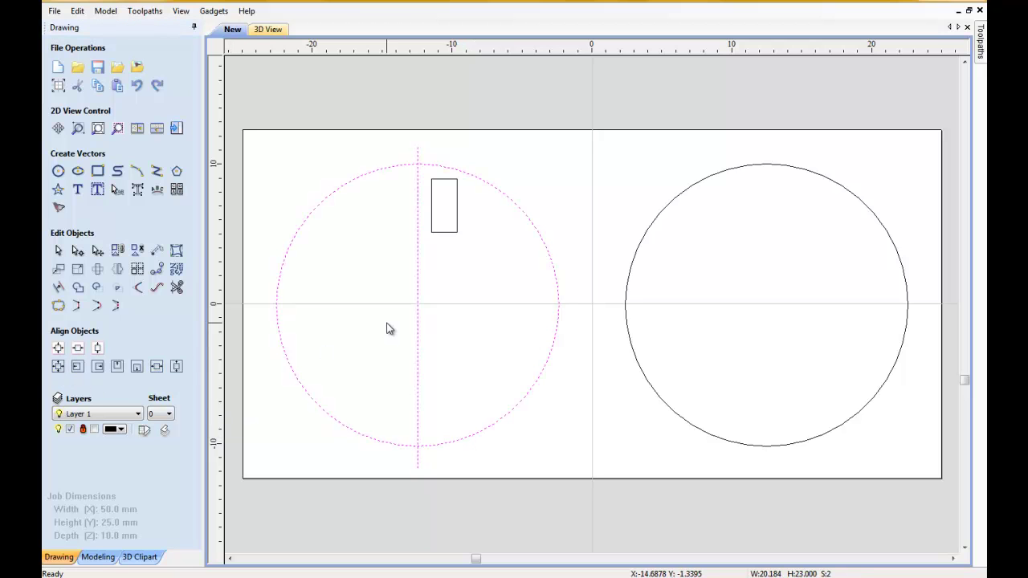
pyautogui.click(436, 263)
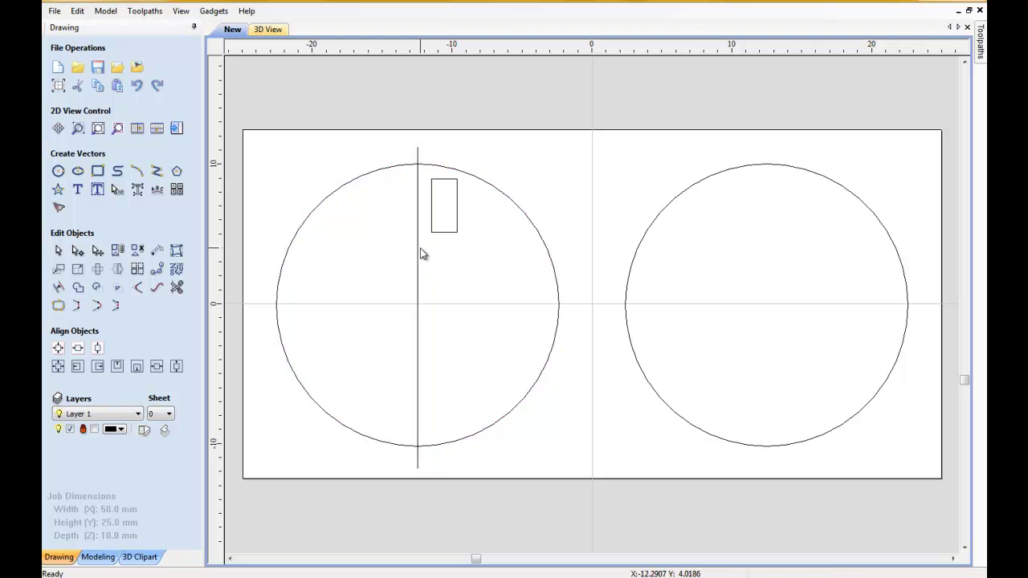
# Select the vertical line and rectangle and mirror the rectangle to the left of the line.
pyautogui.click(419, 248)
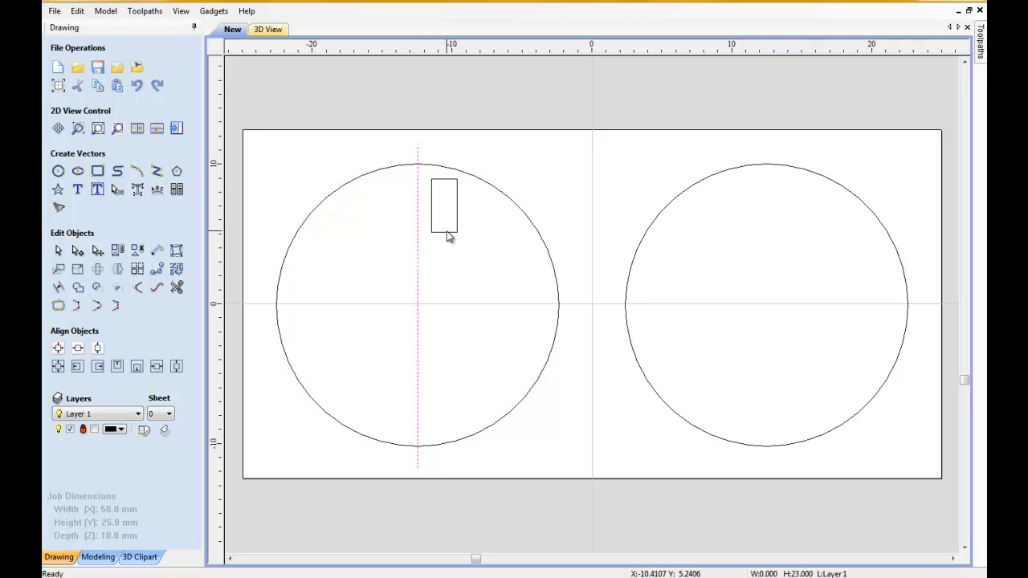
pyautogui.keyDown('shift'); pyautogui.click(448, 233); pyautogui.keyUp('shift')
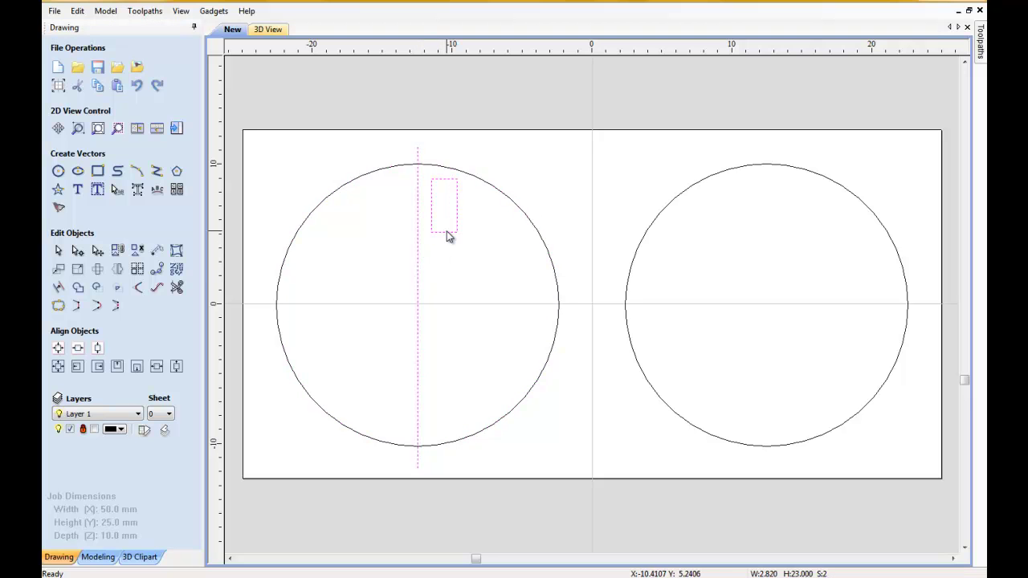
pyautogui.click(116, 273)
pyautogui.click(76, 119)
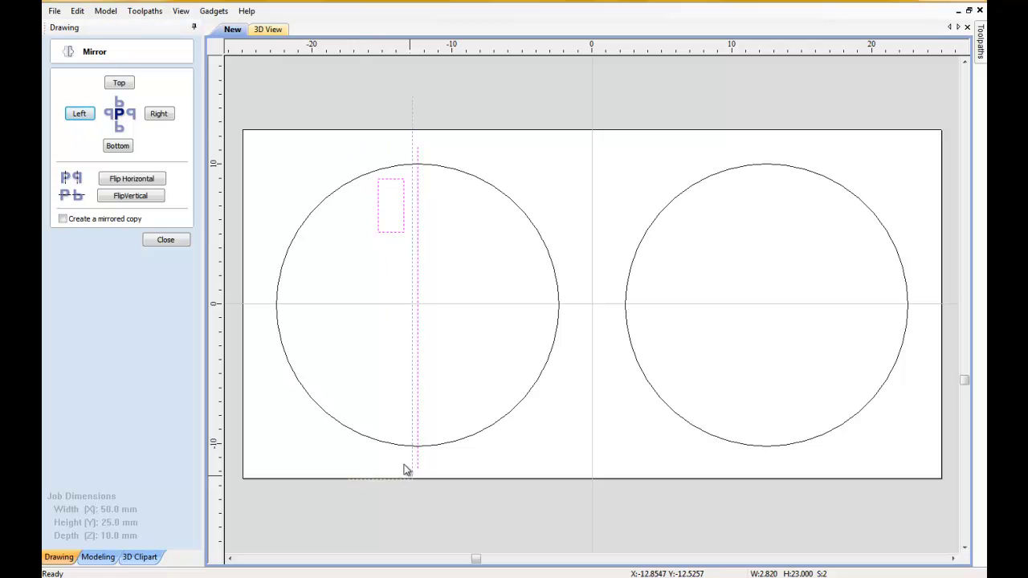
# Copy and paste the line and rectangle, then mirror the copy to the right.
pyautogui.rightClick(471, 391)
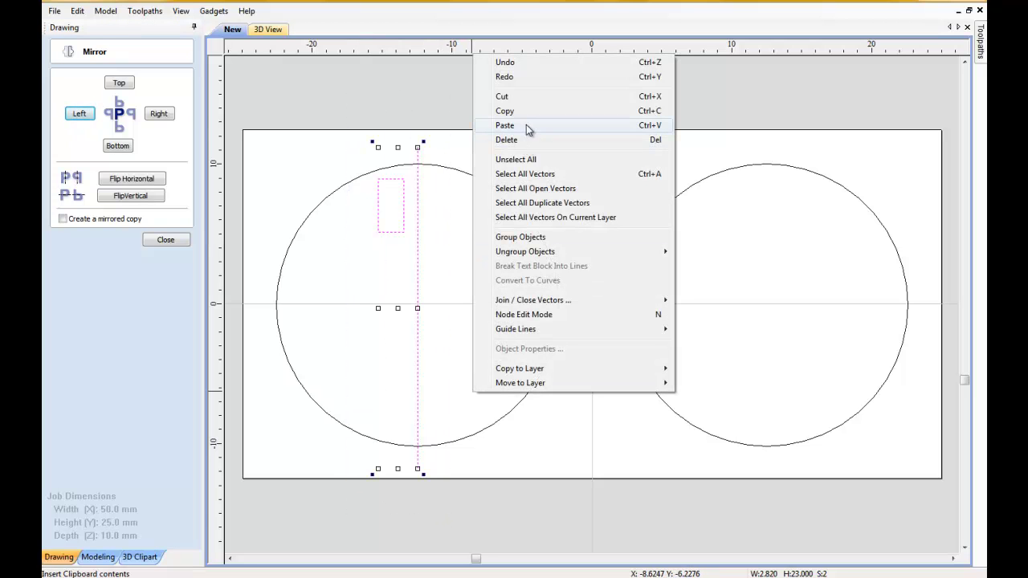
pyautogui.click(508, 112)
pyautogui.rightClick(508, 112)
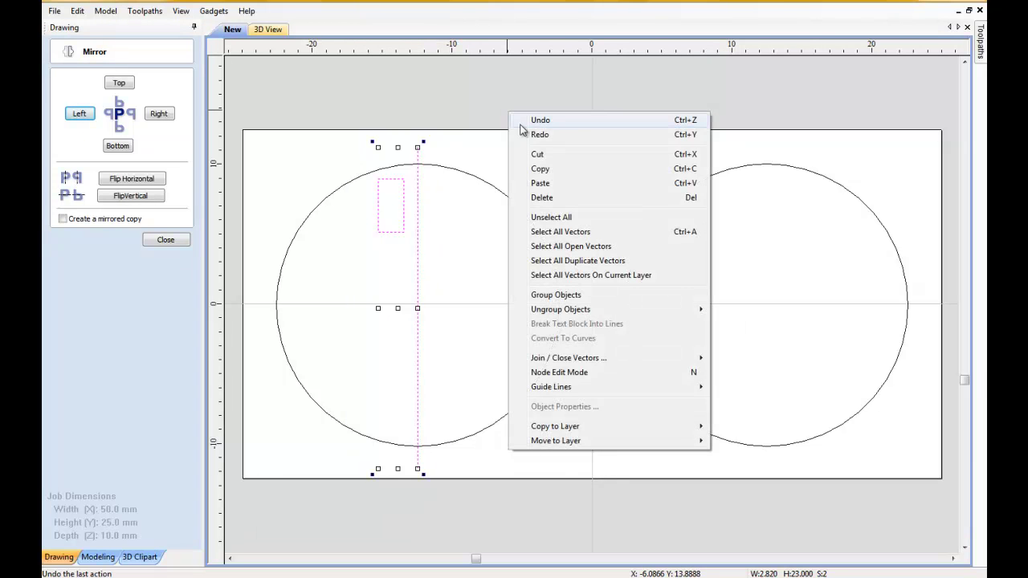
pyautogui.click(547, 184)
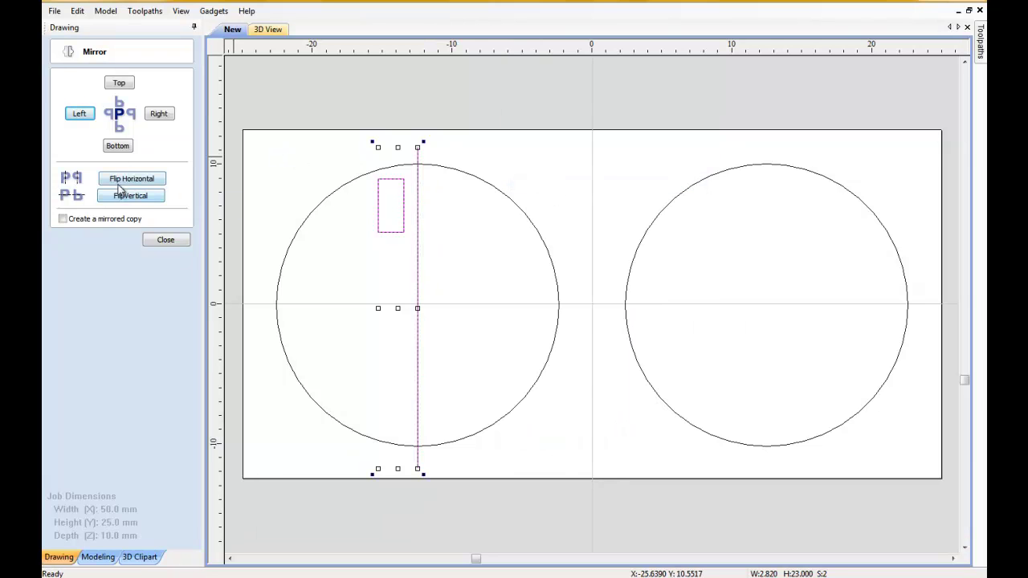
pyautogui.click(159, 114)
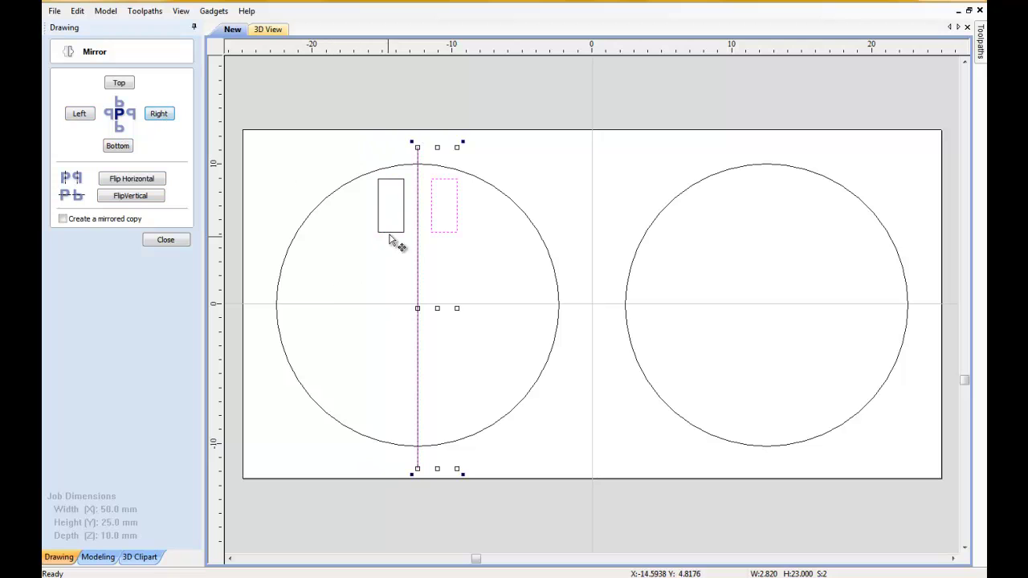
# Delete the left circle's vertical centre line.
pyautogui.click(592, 178)
pyautogui.moveTo(410, 135); pyautogui.dragTo(429, 489)
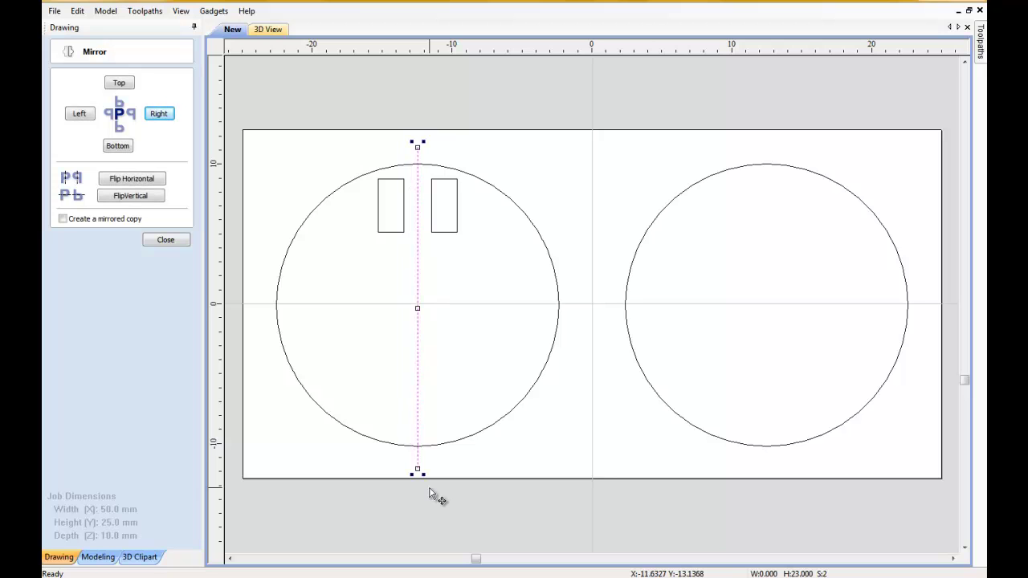
pyautogui.press('Delete')
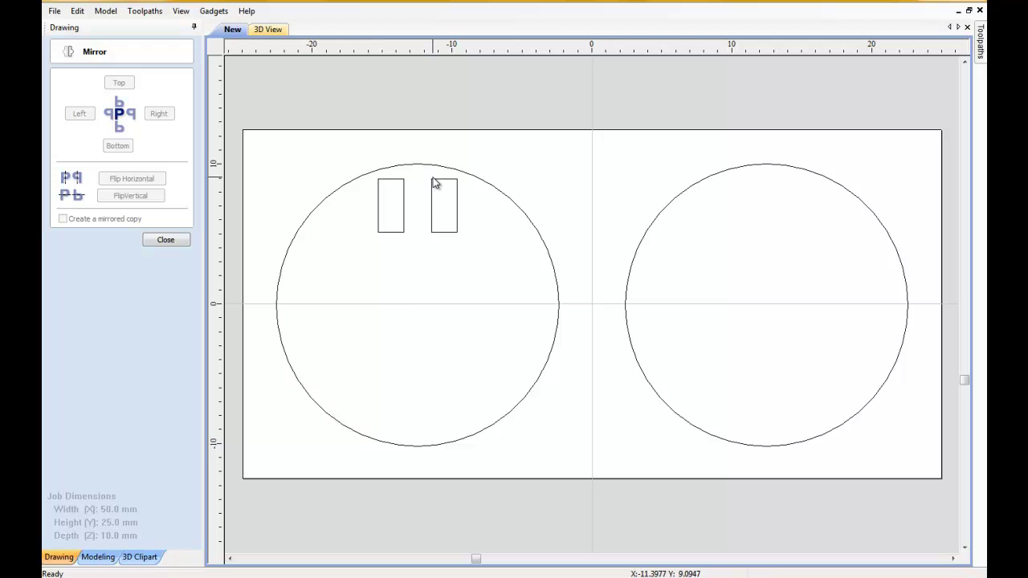
# Nudge both rectangles toward the circle's centre, select the circle with them, and close Mirror.
pyautogui.moveTo(369, 149); pyautogui.dragTo(409, 301)
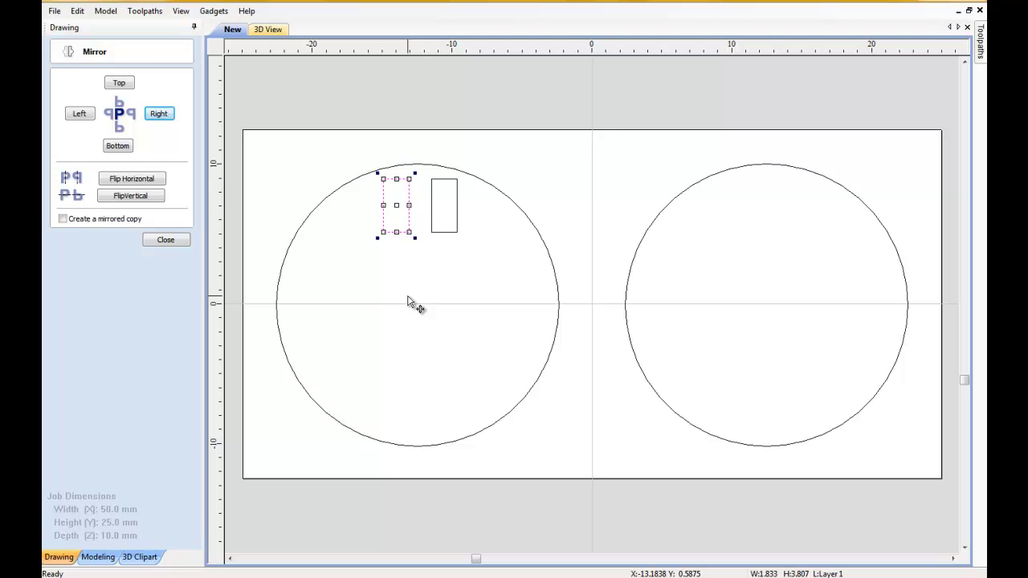
pyautogui.moveTo(426, 163); pyautogui.dragTo(481, 299)
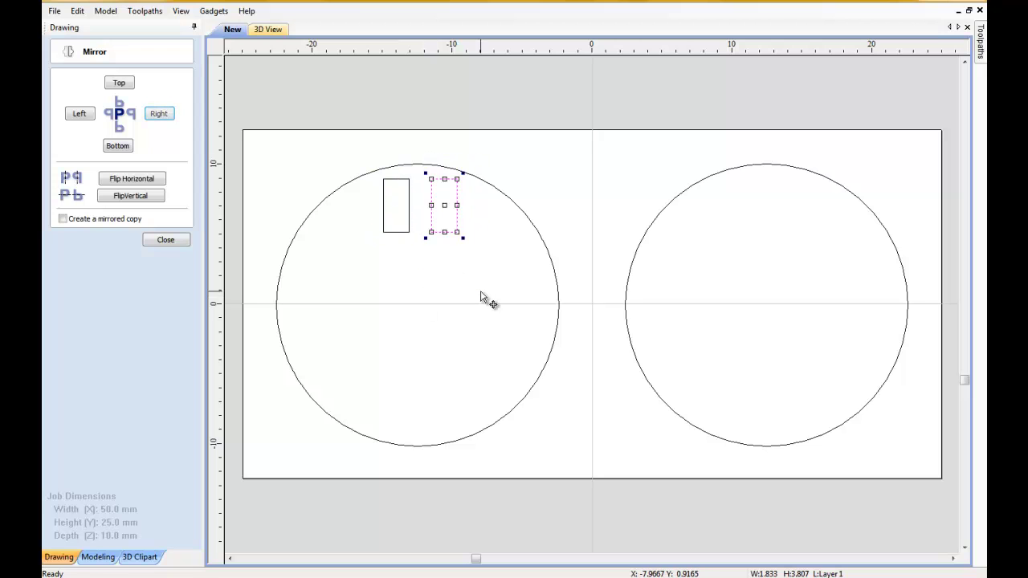
pyautogui.click(461, 299)
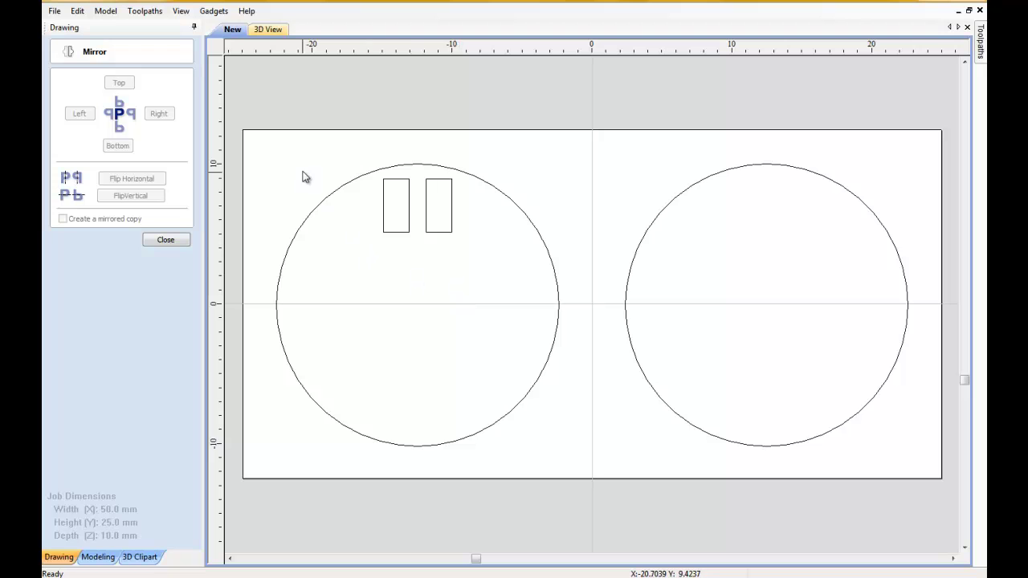
pyautogui.moveTo(257, 90); pyautogui.dragTo(575, 505)
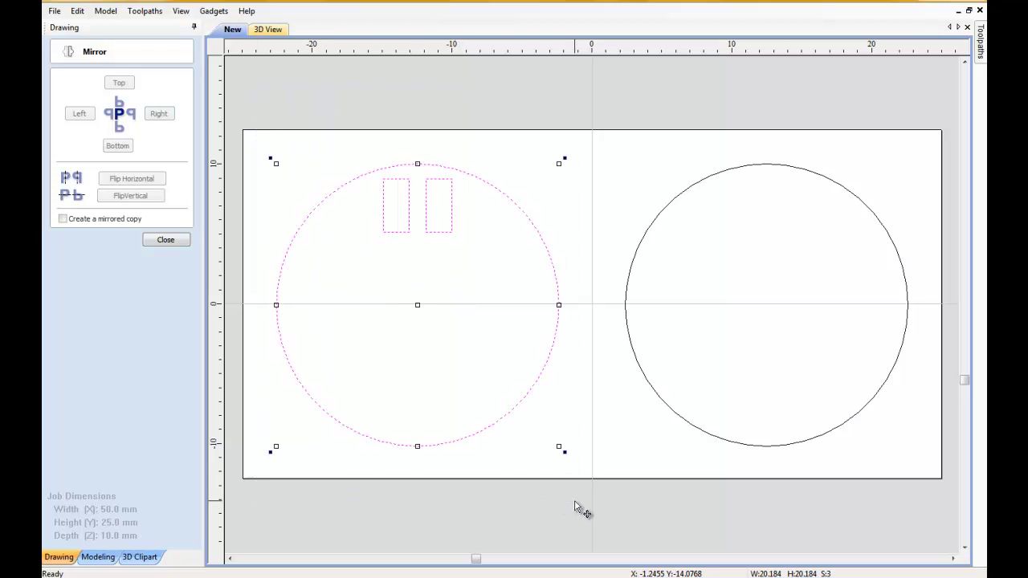
pyautogui.click(165, 239)
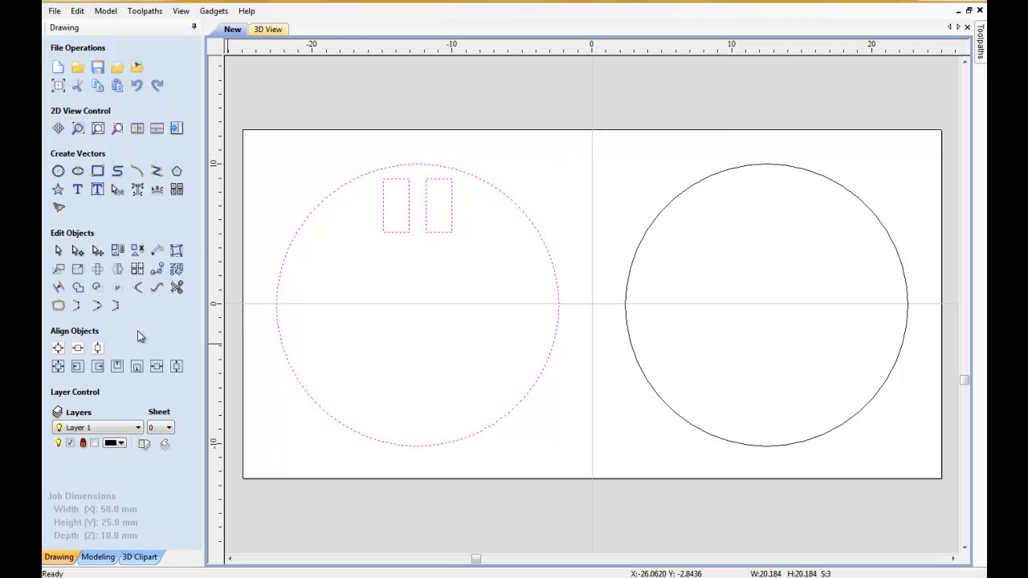
# Copy and paste the circle with its rectangles, try a rotation, then undo the rotation.
pyautogui.click(97, 269)
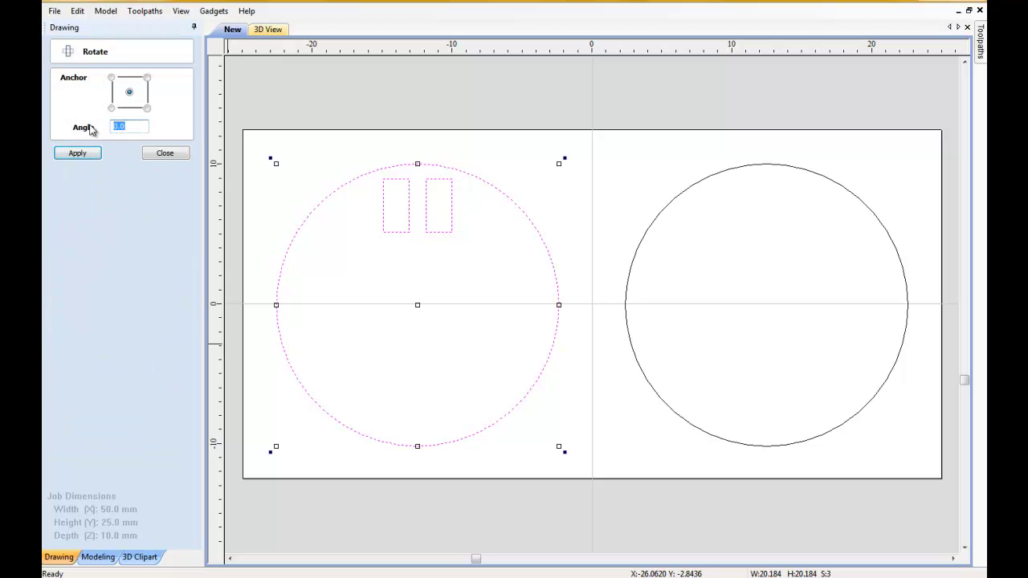
pyautogui.rightClick(355, 147)
pyautogui.click(392, 207)
pyautogui.rightClick(355, 153)
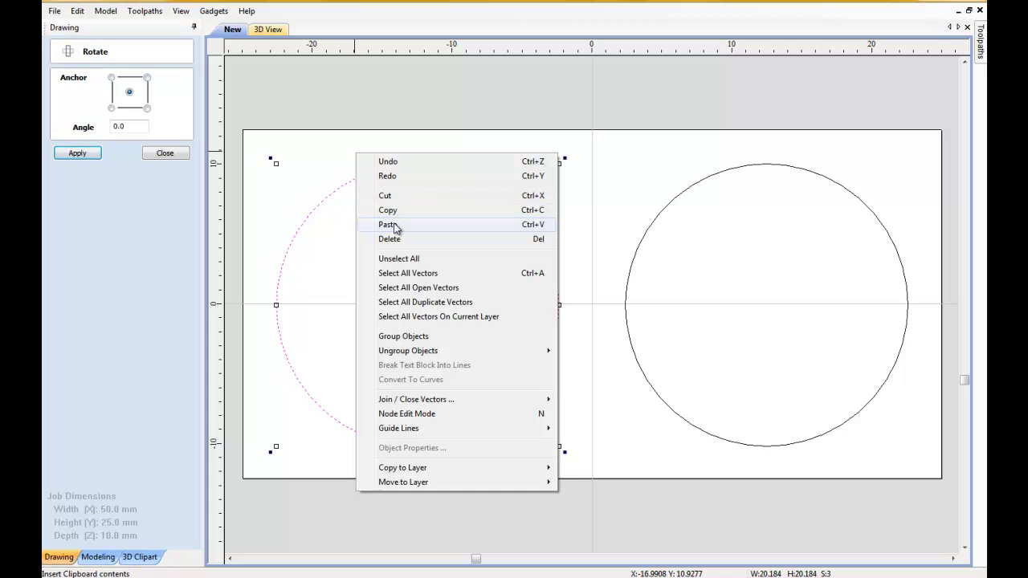
pyautogui.click(392, 225)
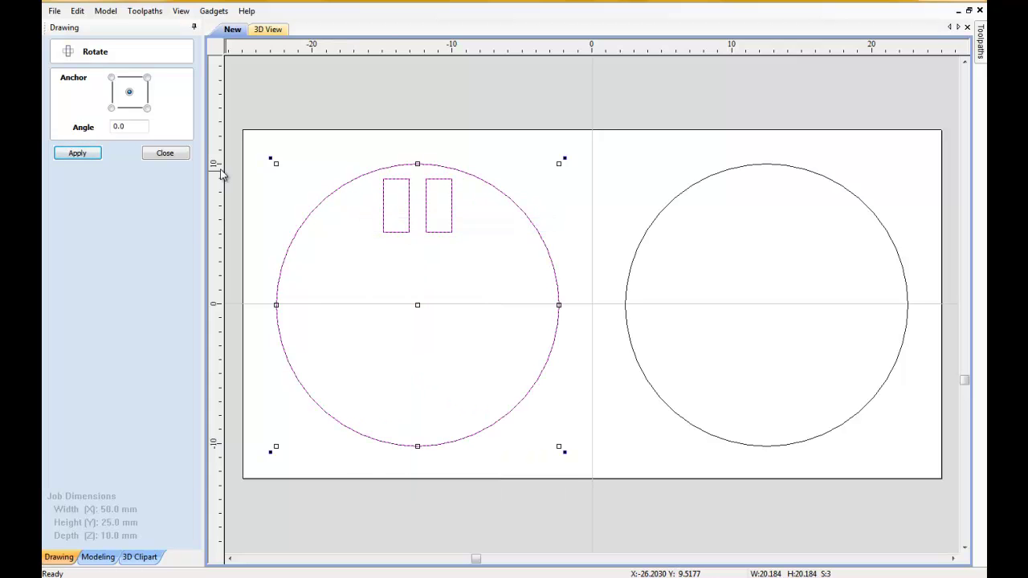
pyautogui.click(116, 125)
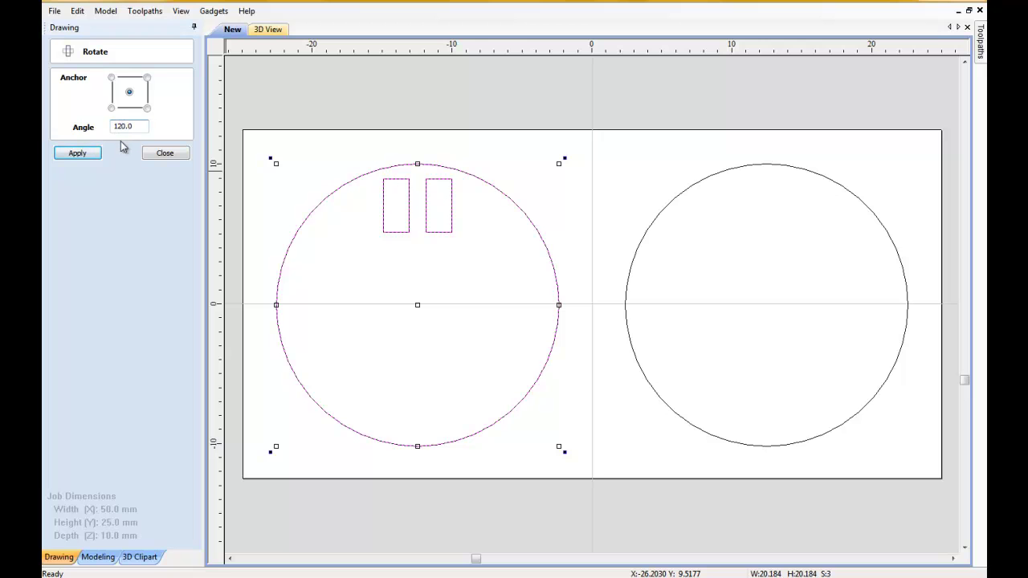
pyautogui.click(94, 160)
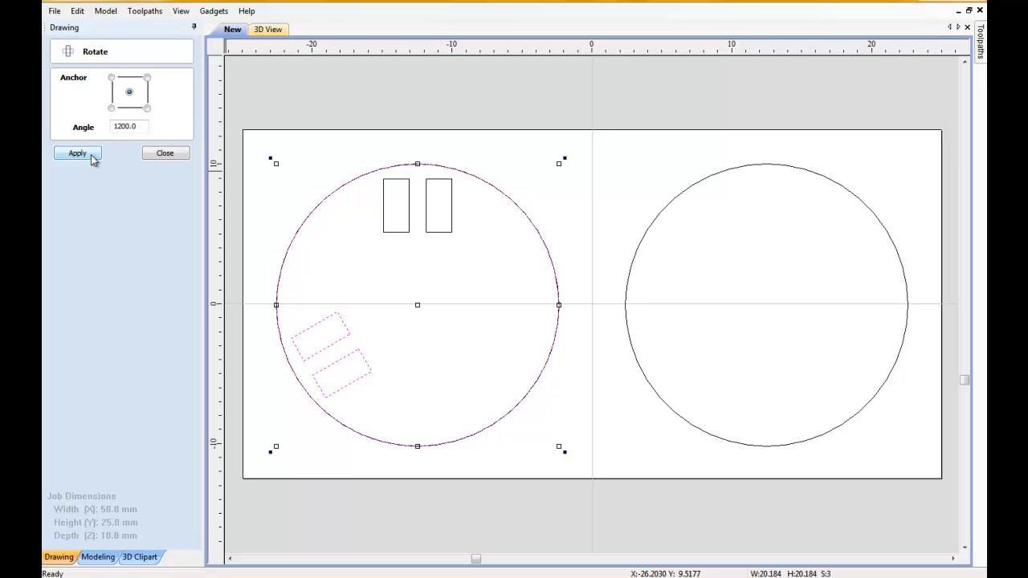
pyautogui.click(77, 10)
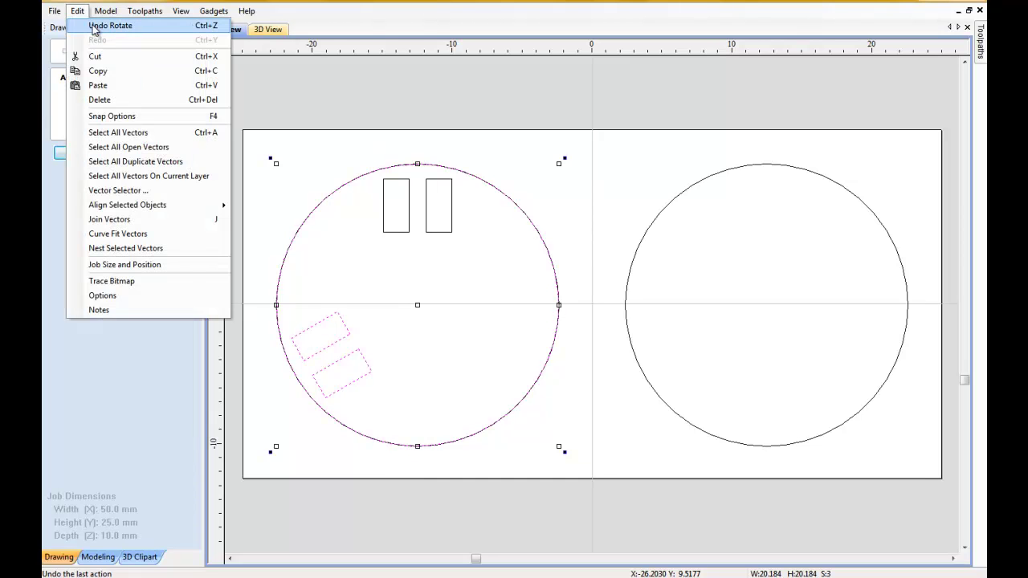
pyautogui.click(100, 23)
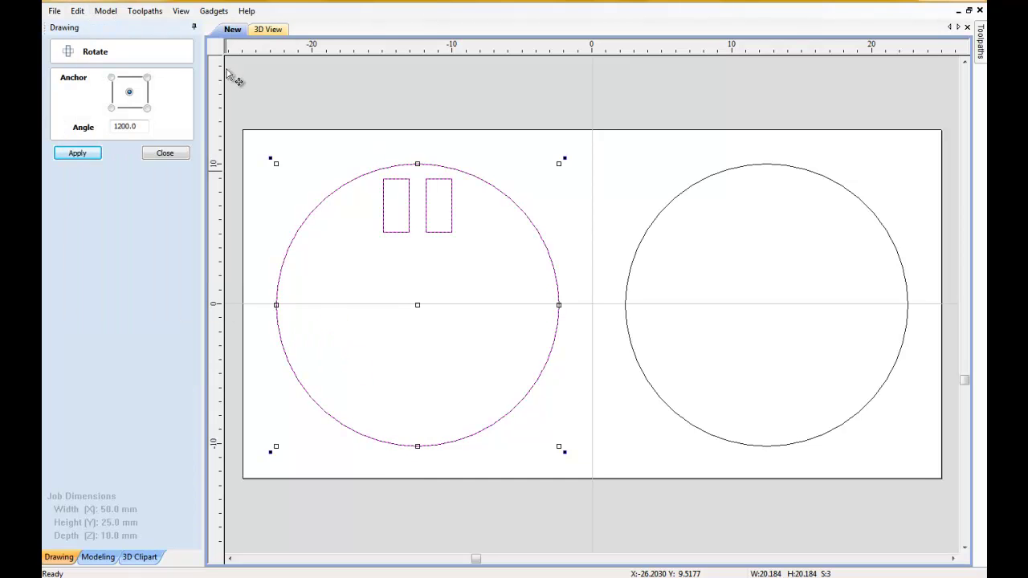
# Undo the stray paste, select both small rectangles, and close the Rotate panel.
pyautogui.click(77, 10)
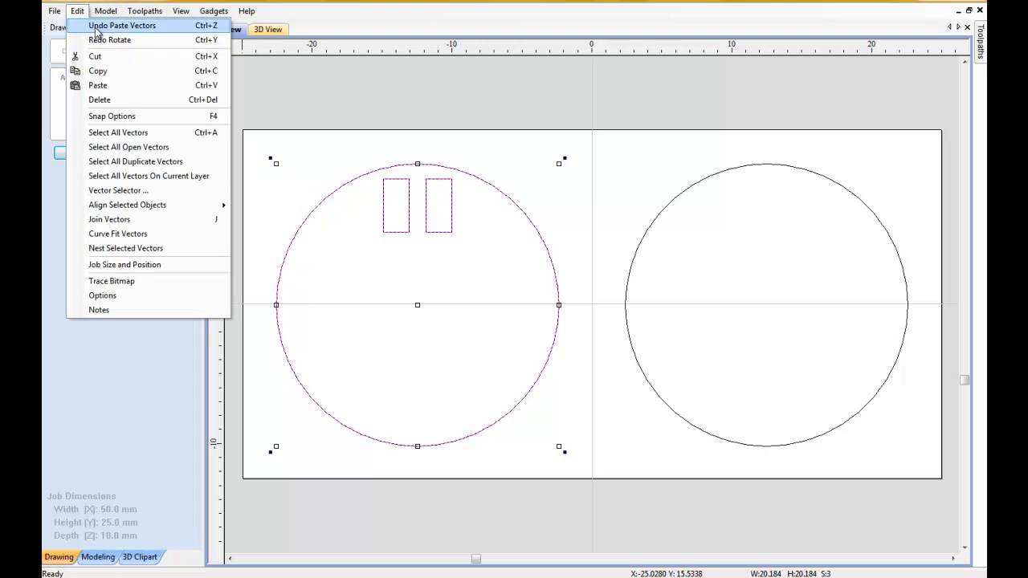
pyautogui.click(96, 30)
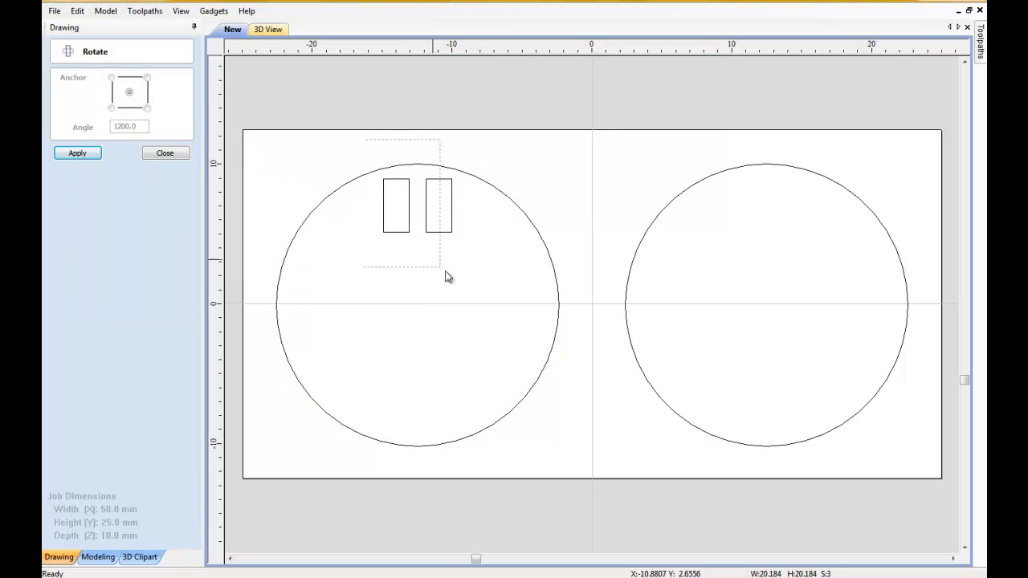
pyautogui.moveTo(367, 152); pyautogui.dragTo(505, 310)
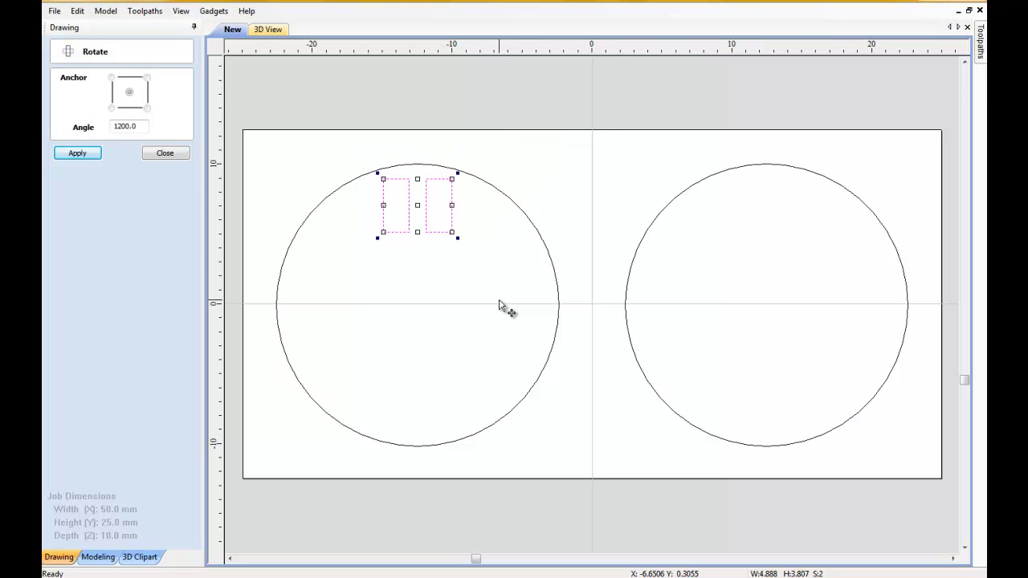
pyautogui.click(163, 155)
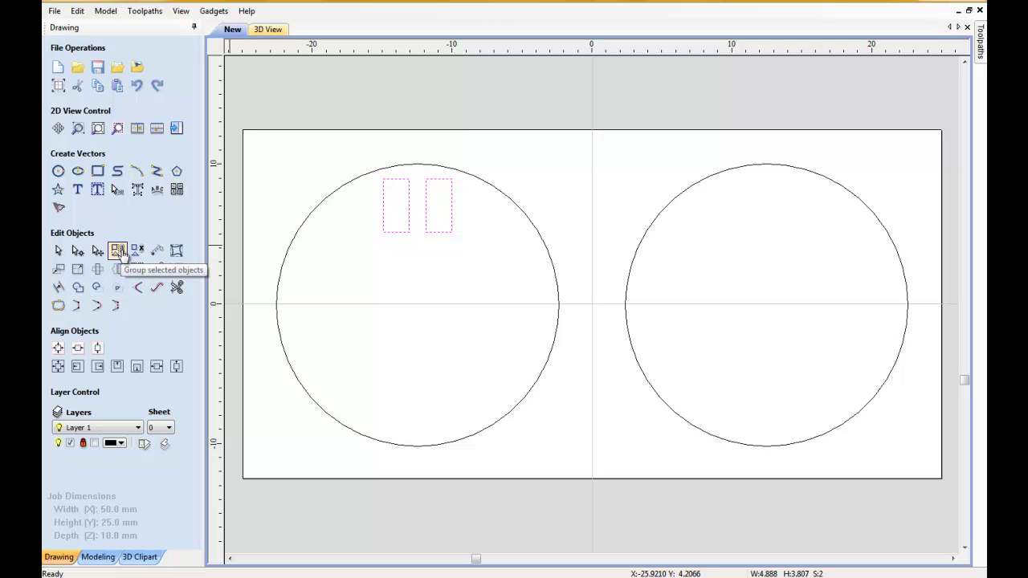
# Group the two rectangles and paste a copy of the pair.
pyautogui.click(118, 251)
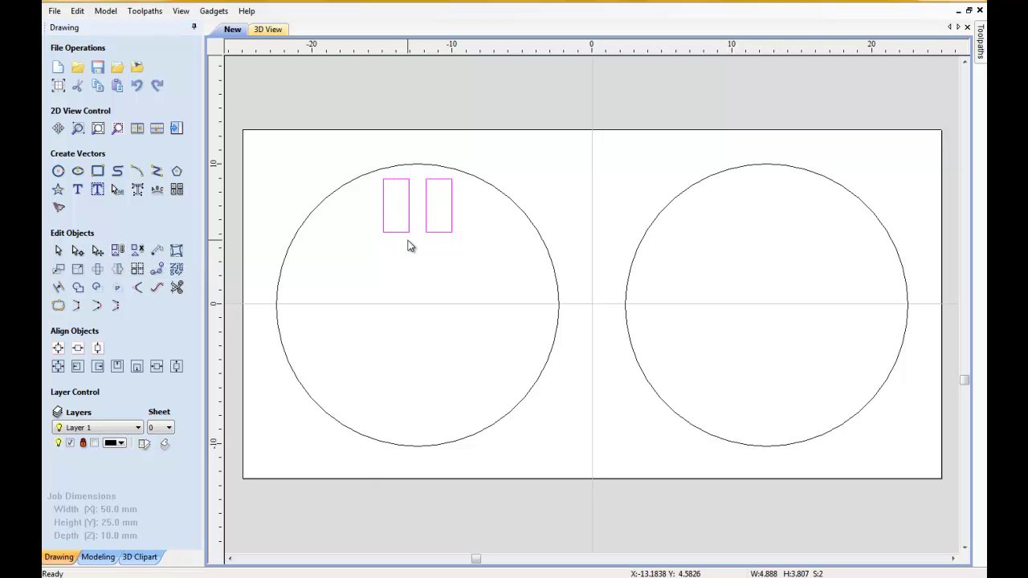
pyautogui.rightClick(366, 151)
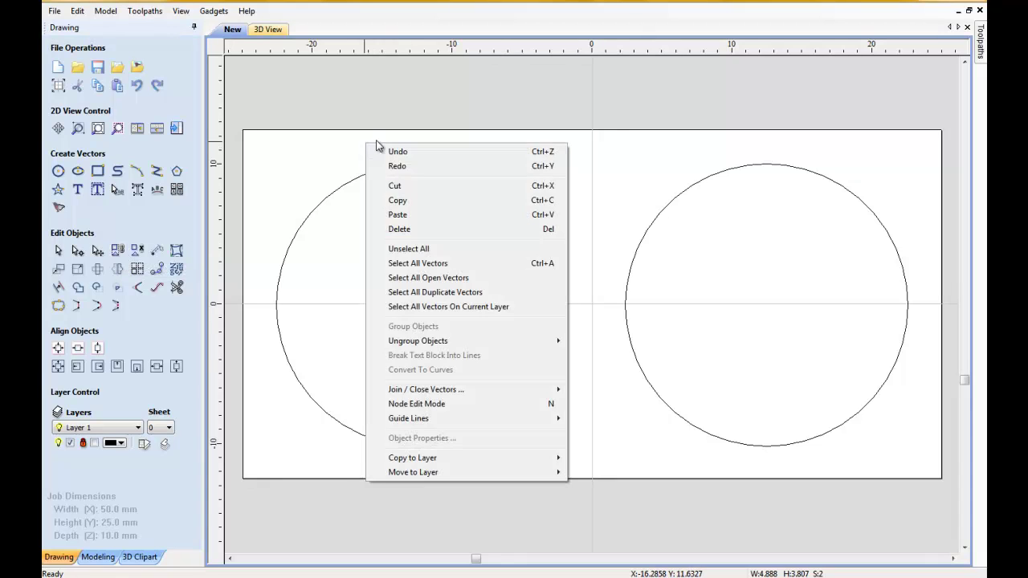
pyautogui.click(407, 201)
pyautogui.rightClick(479, 144)
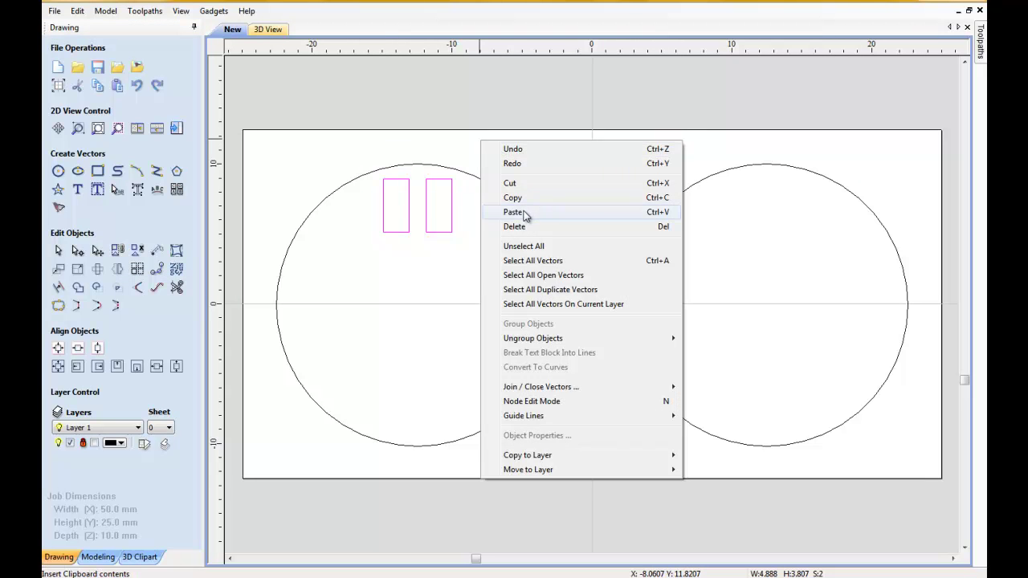
pyautogui.click(527, 211)
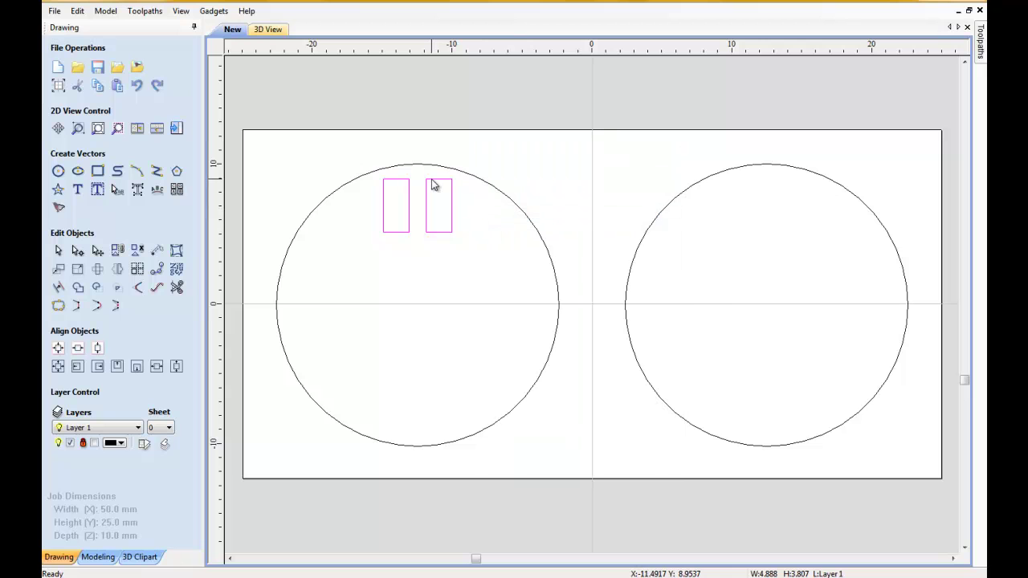
# Scale the pasted pair to 1.880 mm tall, filling the rectangles' lower halves.
pyautogui.click(385, 223)
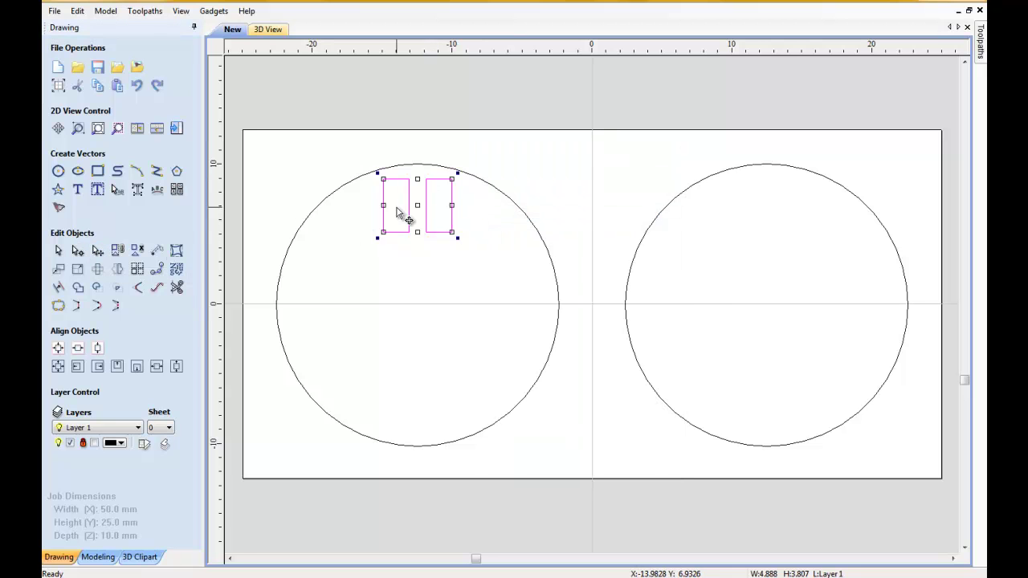
pyautogui.click(418, 180)
pyautogui.moveTo(418, 180); pyautogui.dragTo(420, 205)
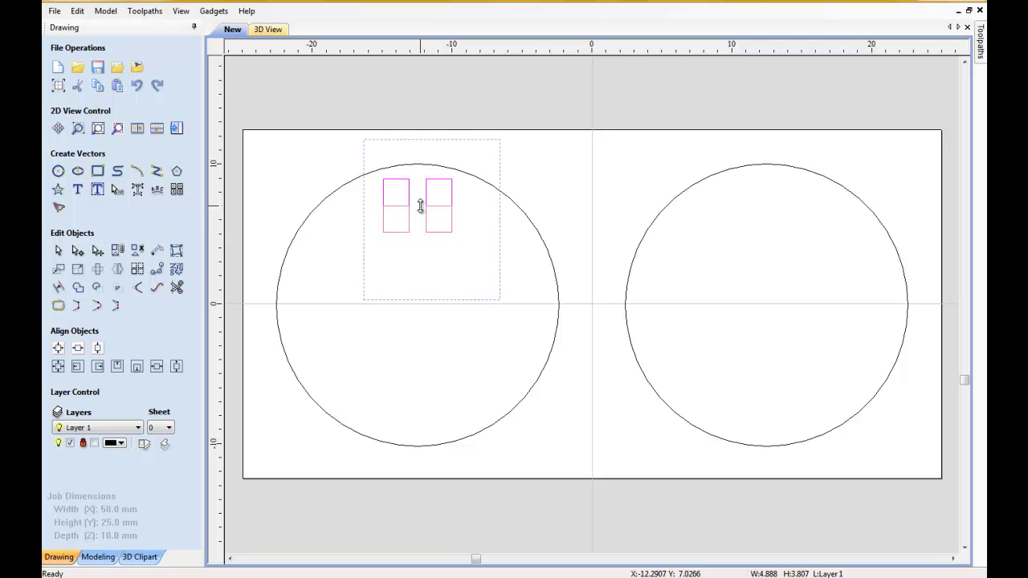
pyautogui.click(420, 206)
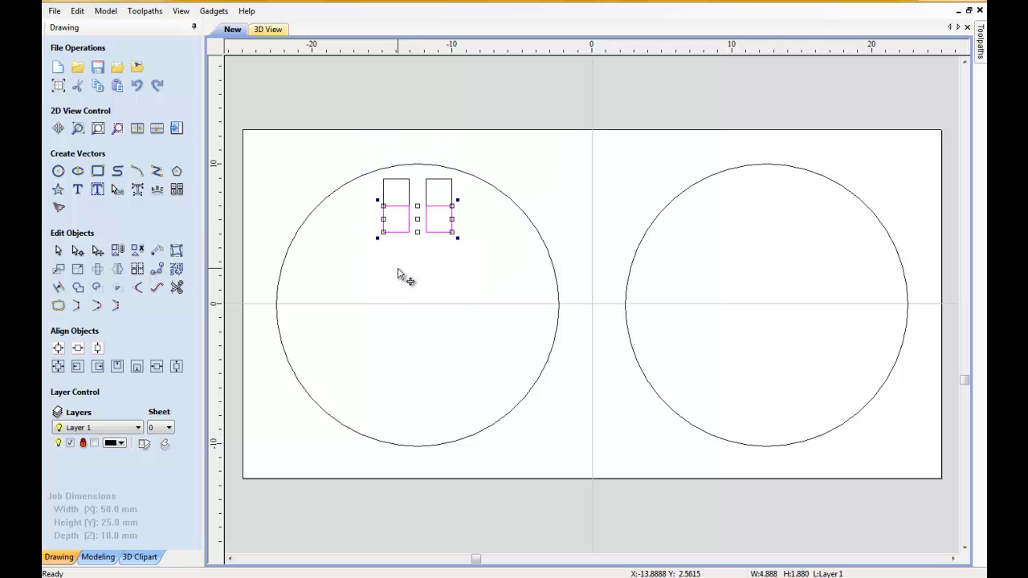
pyautogui.click(397, 274)
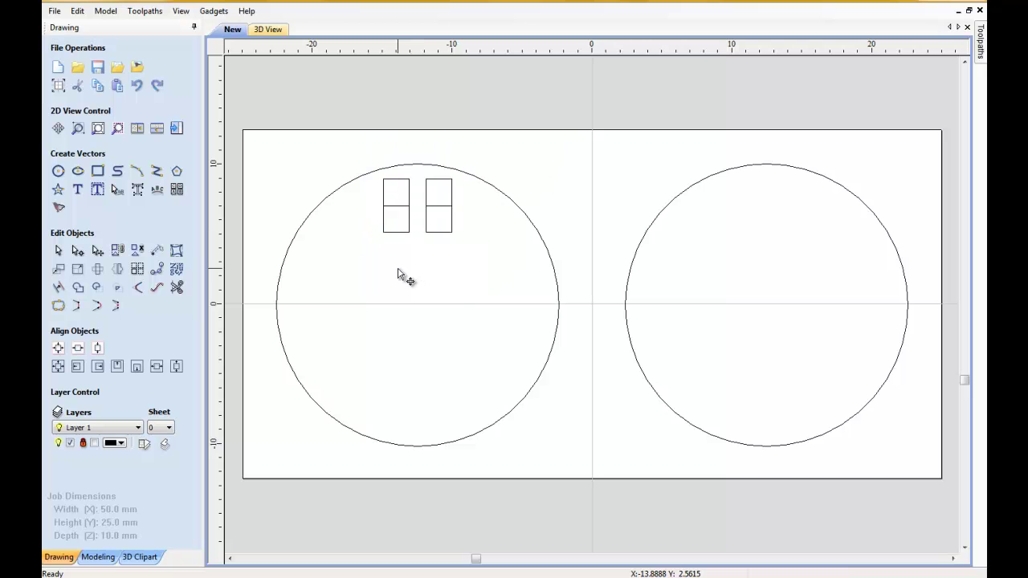
pyautogui.click(401, 206)
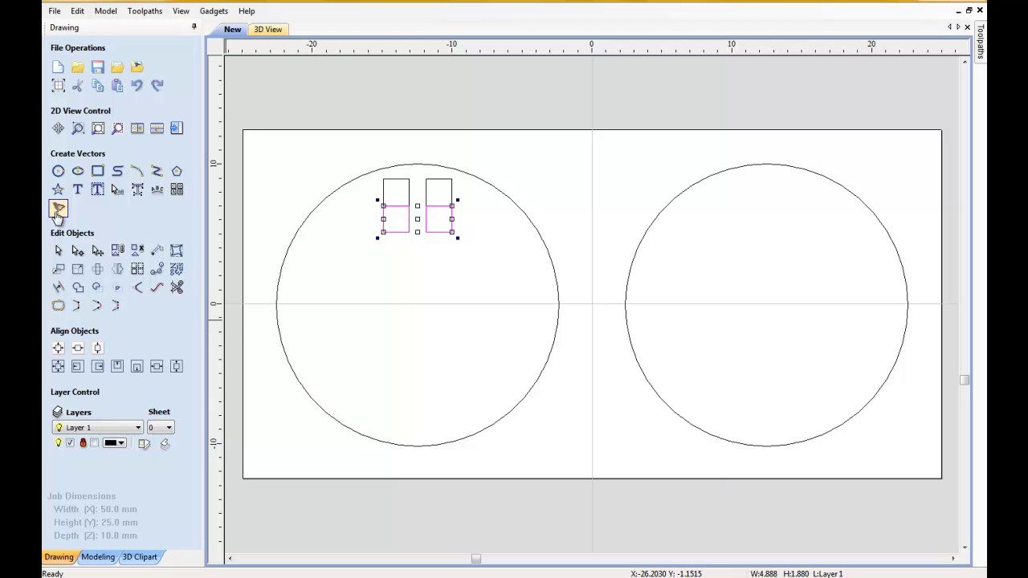
pyautogui.click(103, 556)
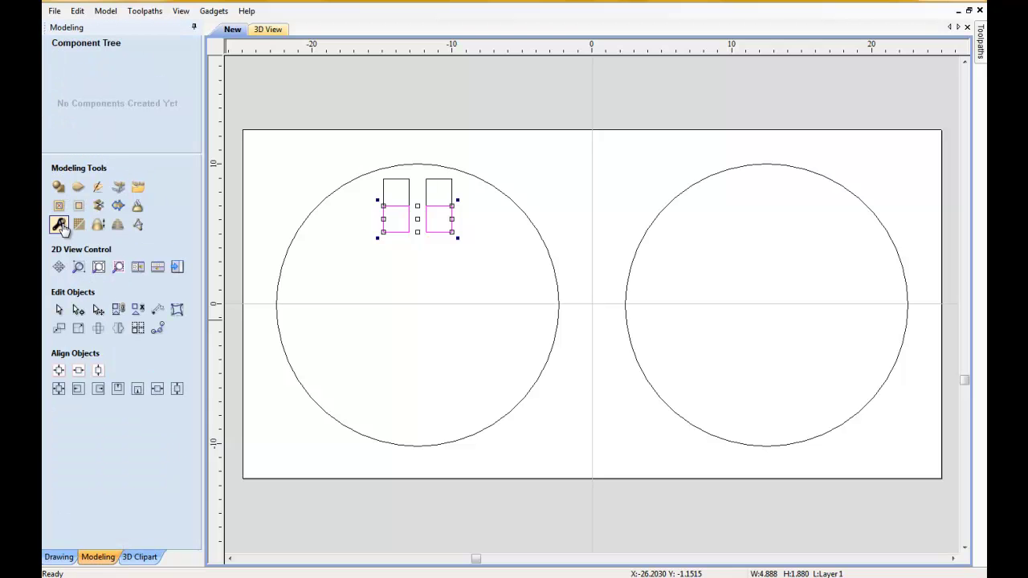
# Raise the lower rectangle halves as flat 1.5 mm blocks forming Component 1, checked in 3D.
pyautogui.click(58, 189)
pyautogui.write('2')
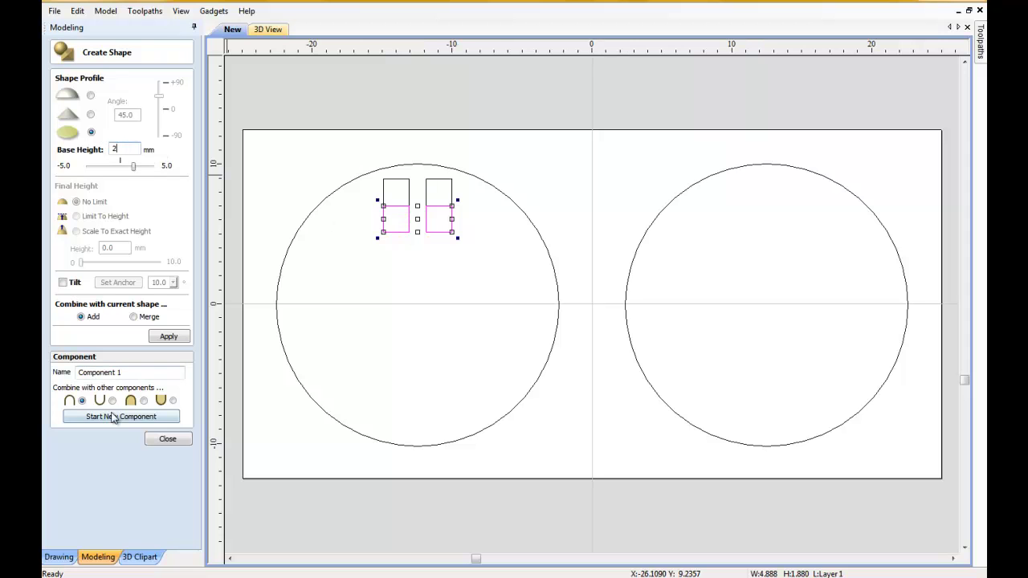
pyautogui.click(154, 338)
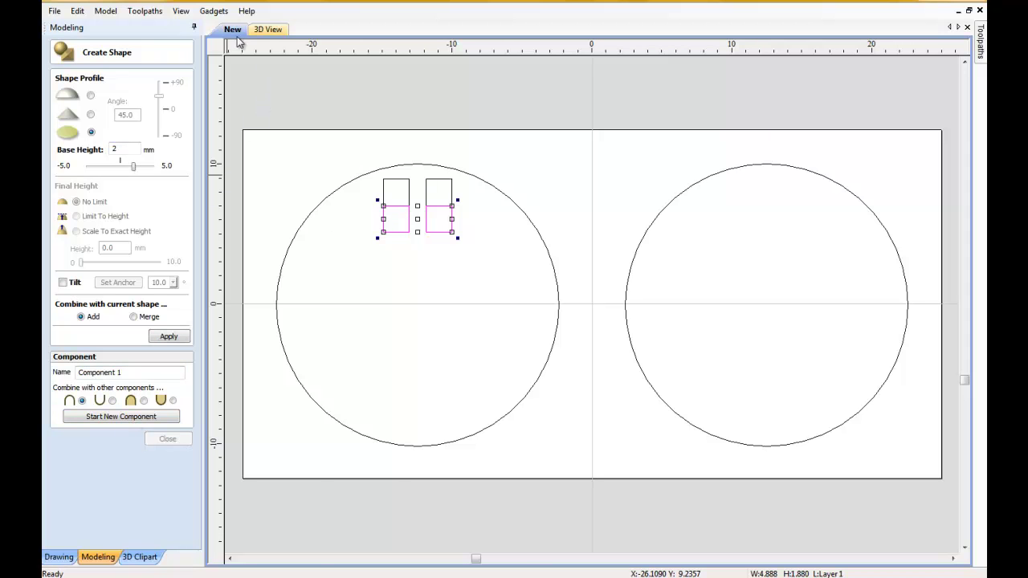
pyautogui.click(267, 30)
pyautogui.moveTo(329, 266)
pyautogui.mouseDown()
pyautogui.moveTo(572, 265)
pyautogui.moveTo(628, 228)
pyautogui.moveTo(504, 434)
pyautogui.moveTo(651, 431)
pyautogui.moveTo(646, 385)
pyautogui.mouseUp()
pyautogui.moveTo(124, 146); pyautogui.dragTo(103, 149)
pyautogui.write('1.5')
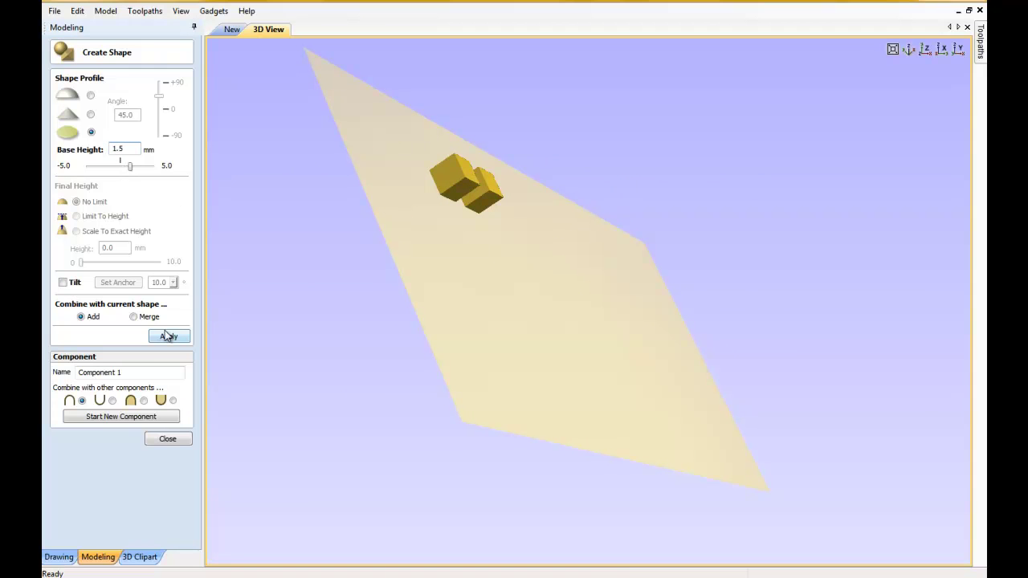
pyautogui.click(167, 336)
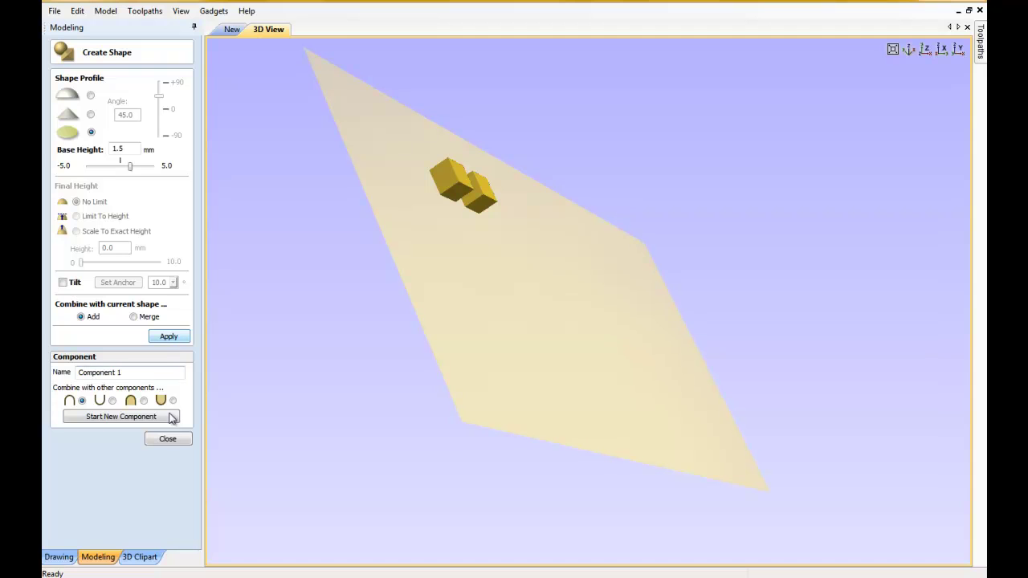
pyautogui.click(168, 439)
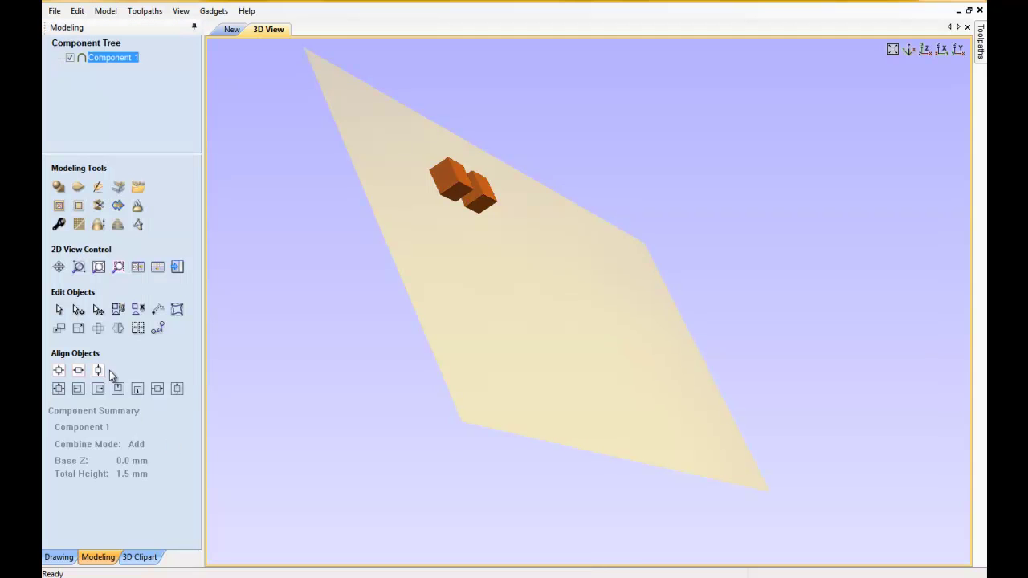
# Turn on fade for Component 1 with its anchor dragged down the block.
pyautogui.click(60, 225)
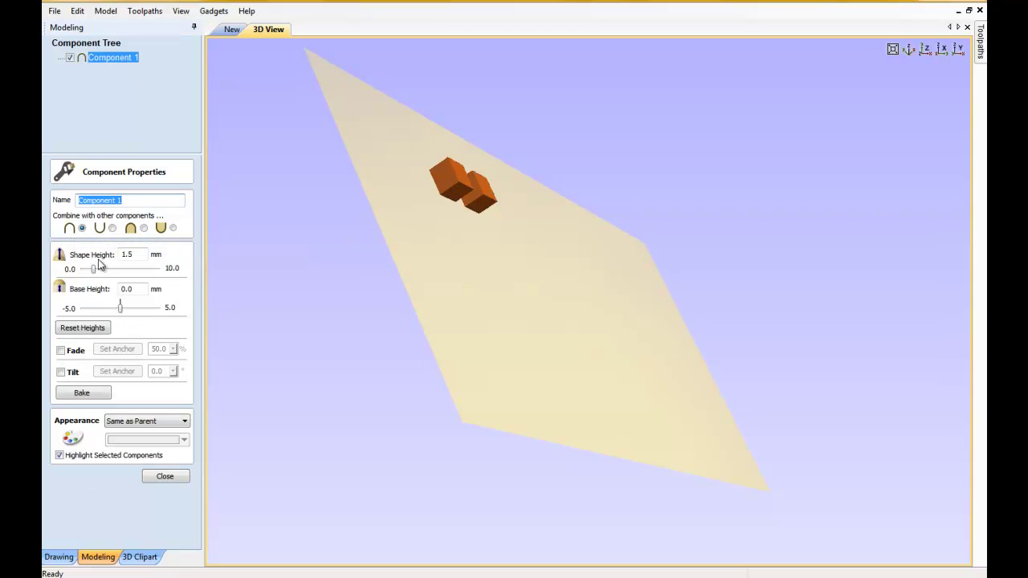
pyautogui.click(61, 351)
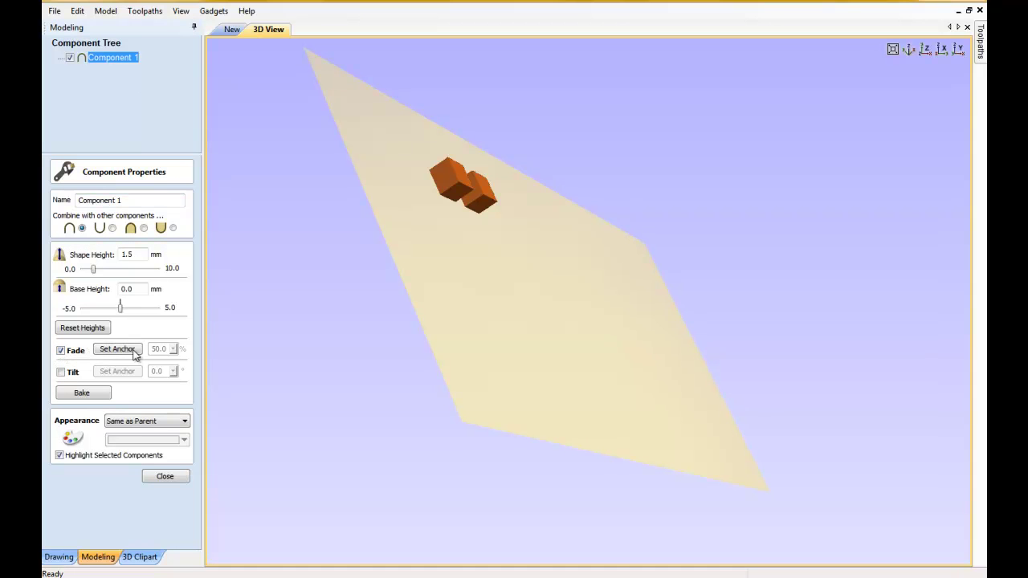
pyautogui.click(232, 28)
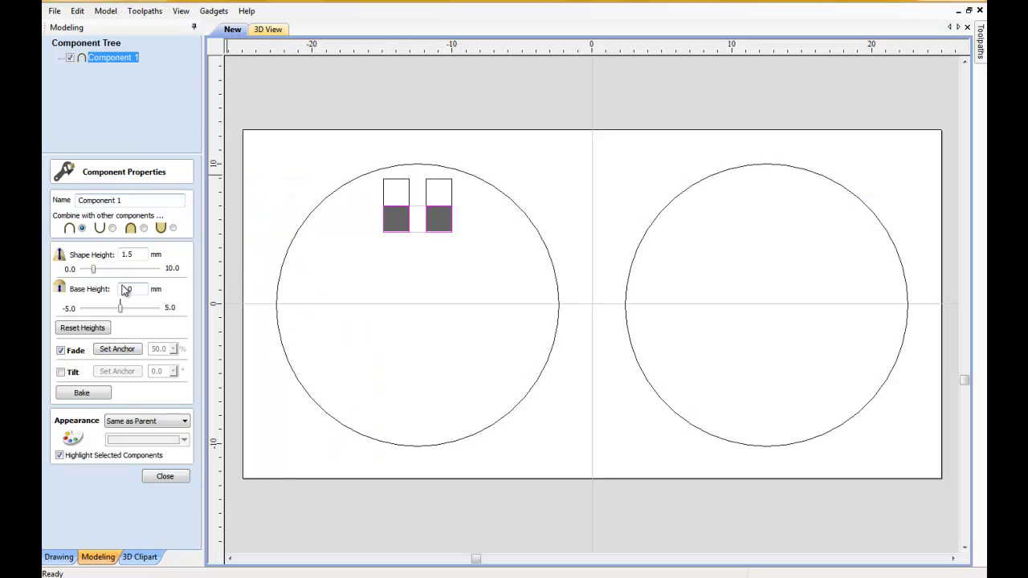
pyautogui.click(117, 351)
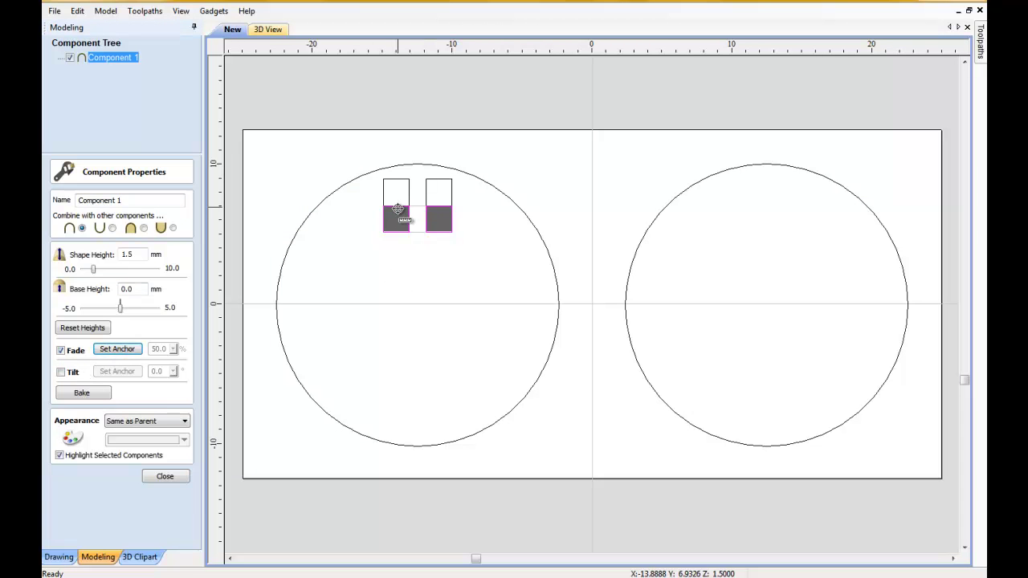
pyautogui.moveTo(397, 206); pyautogui.dragTo(396, 233)
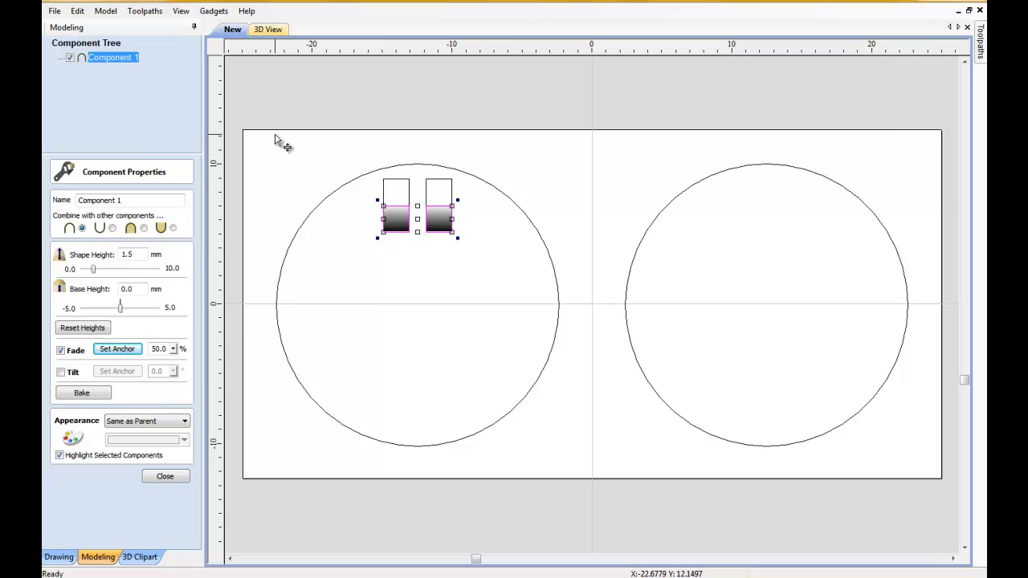
# Raise Component 1's fade to 100% and view the sloping wedges in 3D.
pyautogui.click(268, 29)
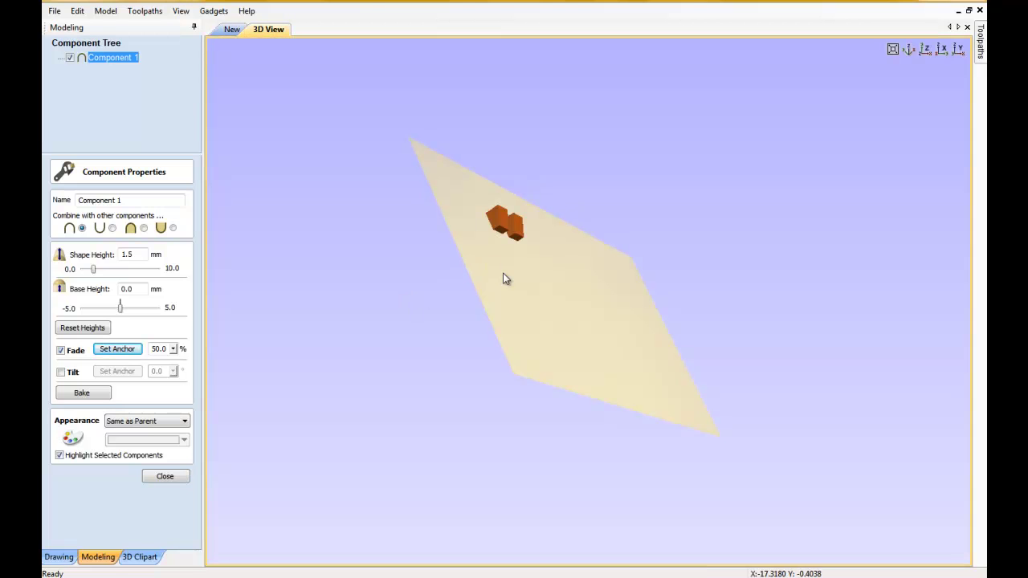
pyautogui.scroll(2, 497, 295)
pyautogui.scroll(2, 496, 295)
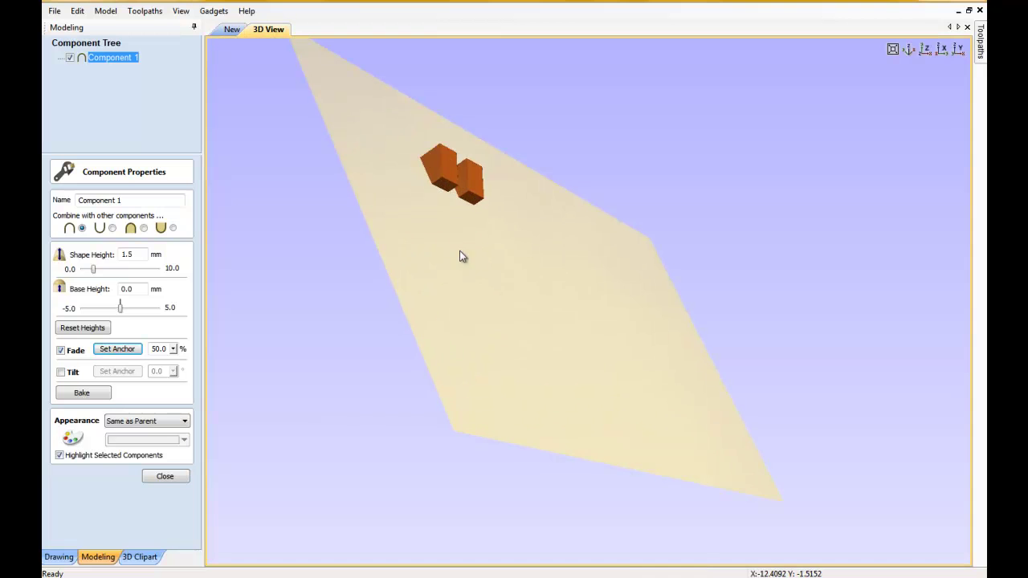
pyautogui.moveTo(459, 314)
pyautogui.mouseDown()
pyautogui.moveTo(477, 335)
pyautogui.moveTo(436, 426)
pyautogui.moveTo(440, 383)
pyautogui.moveTo(437, 451)
pyautogui.mouseUp()
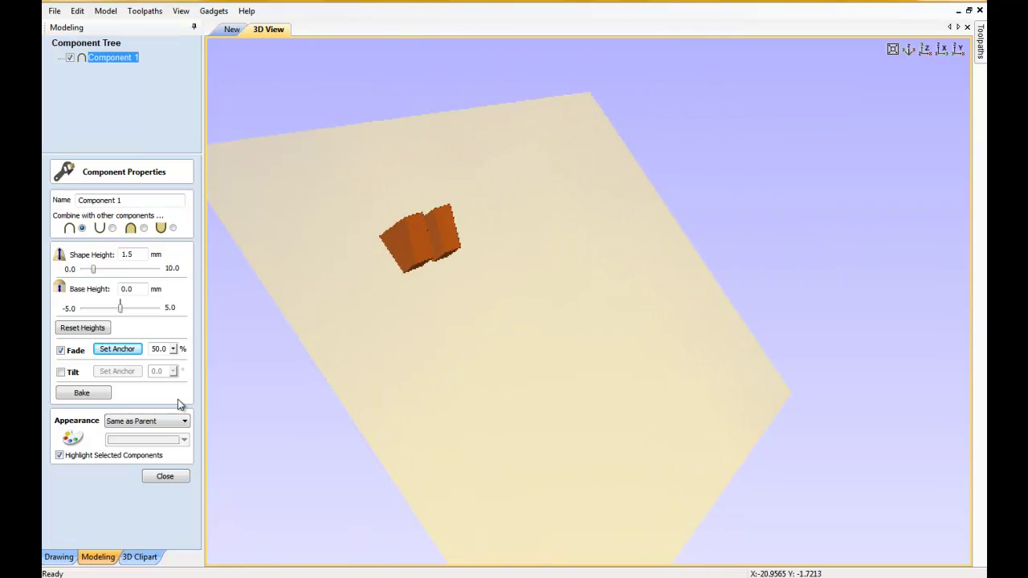
pyautogui.click(173, 349)
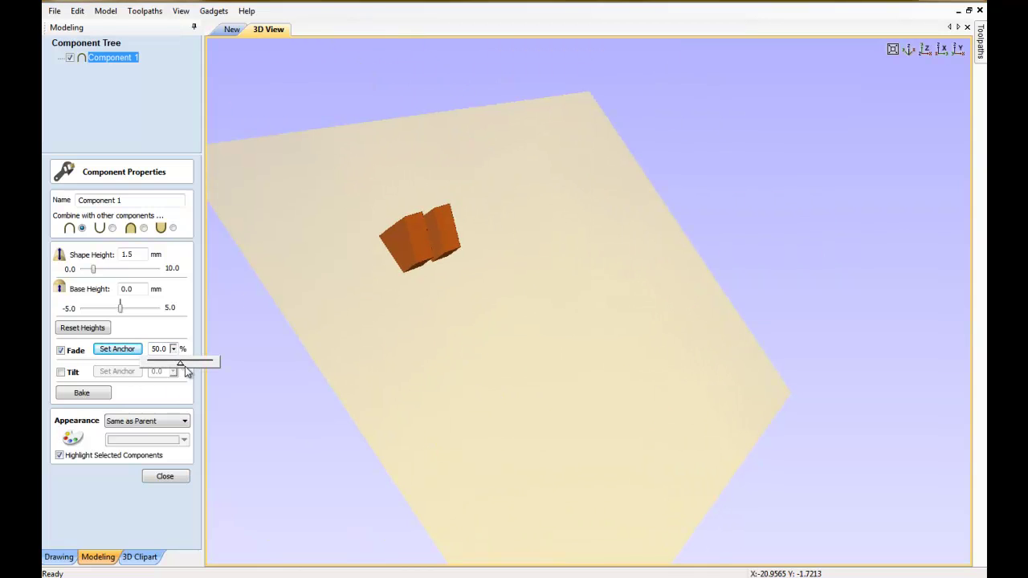
pyautogui.moveTo(195, 362); pyautogui.dragTo(223, 363)
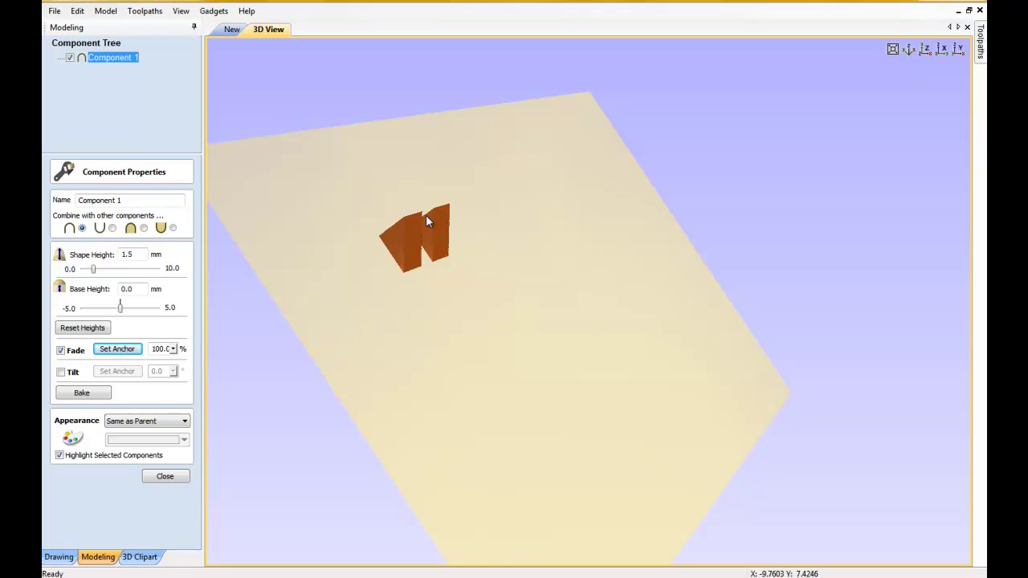
# Inspect the faded wedge blocks from several angles, then go back to the 2D drawing.
pyautogui.click(159, 476)
pyautogui.moveTo(405, 339); pyautogui.dragTo(277, 315)
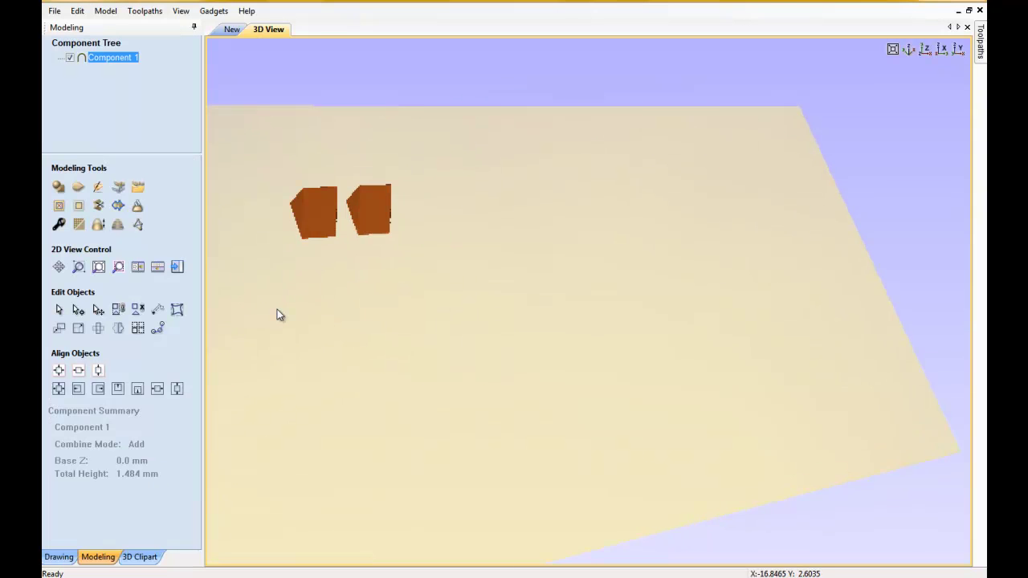
pyautogui.moveTo(514, 271); pyautogui.dragTo(677, 270)
pyautogui.moveTo(610, 270)
pyautogui.mouseDown()
pyautogui.moveTo(525, 326)
pyautogui.moveTo(509, 330)
pyautogui.moveTo(507, 303)
pyautogui.mouseUp()
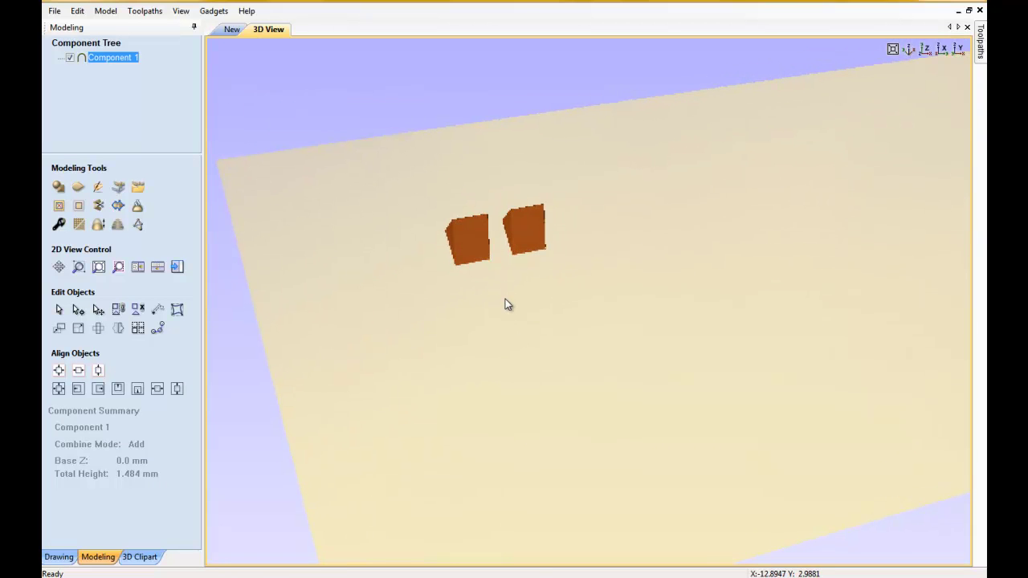
pyautogui.moveTo(511, 392)
pyautogui.mouseDown()
pyautogui.moveTo(706, 311)
pyautogui.moveTo(713, 286)
pyautogui.mouseUp()
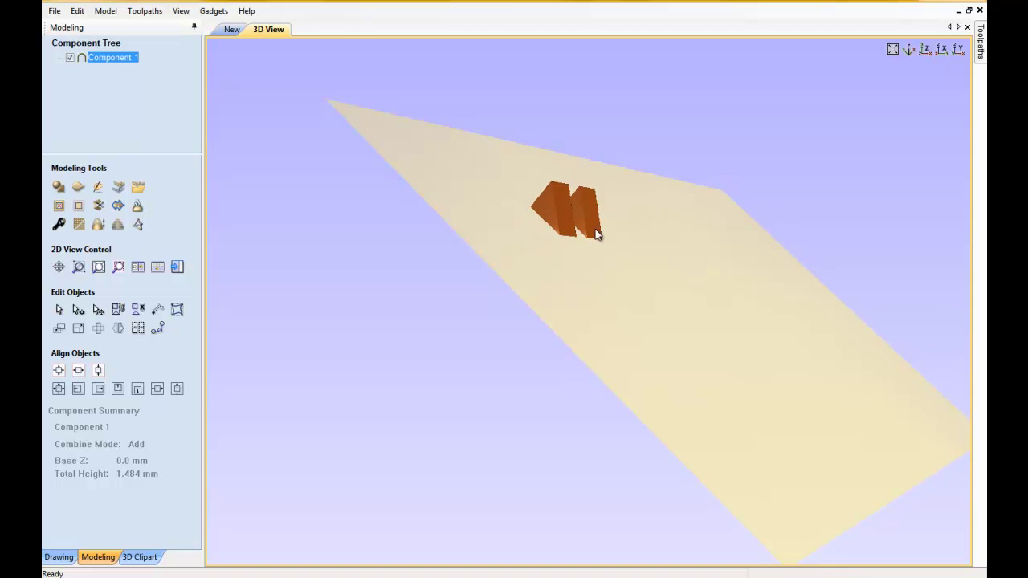
pyautogui.moveTo(573, 289)
pyautogui.mouseDown()
pyautogui.moveTo(411, 329)
pyautogui.moveTo(374, 303)
pyautogui.mouseUp()
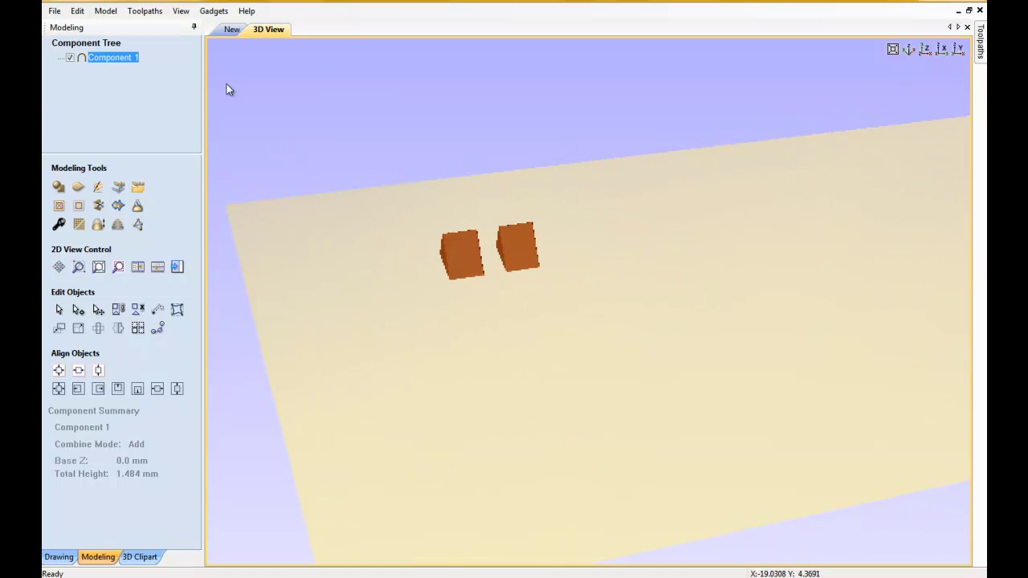
pyautogui.click(232, 29)
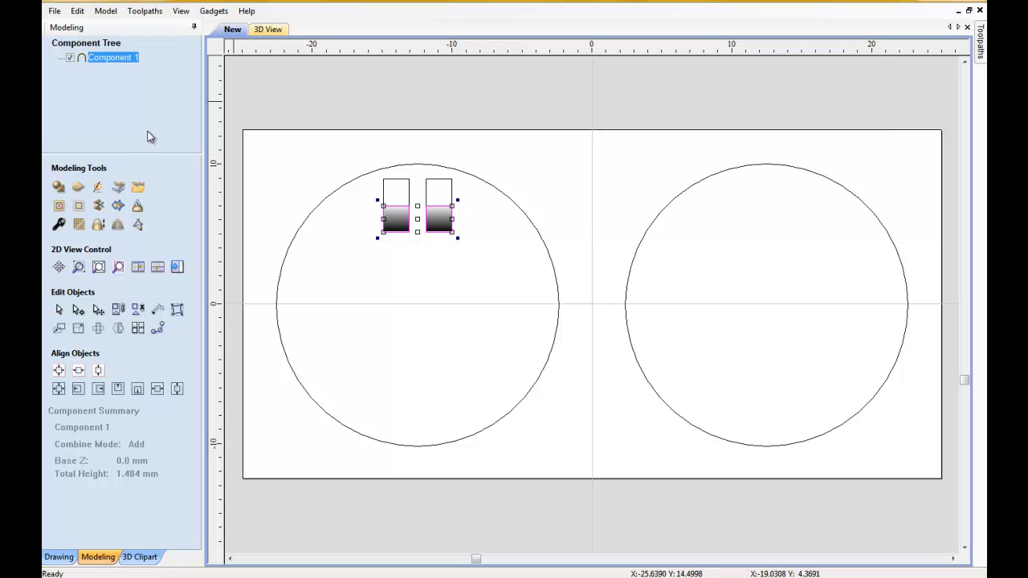
# Duplicate Component 1 as a second component in the Component Tree.
pyautogui.click(98, 329)
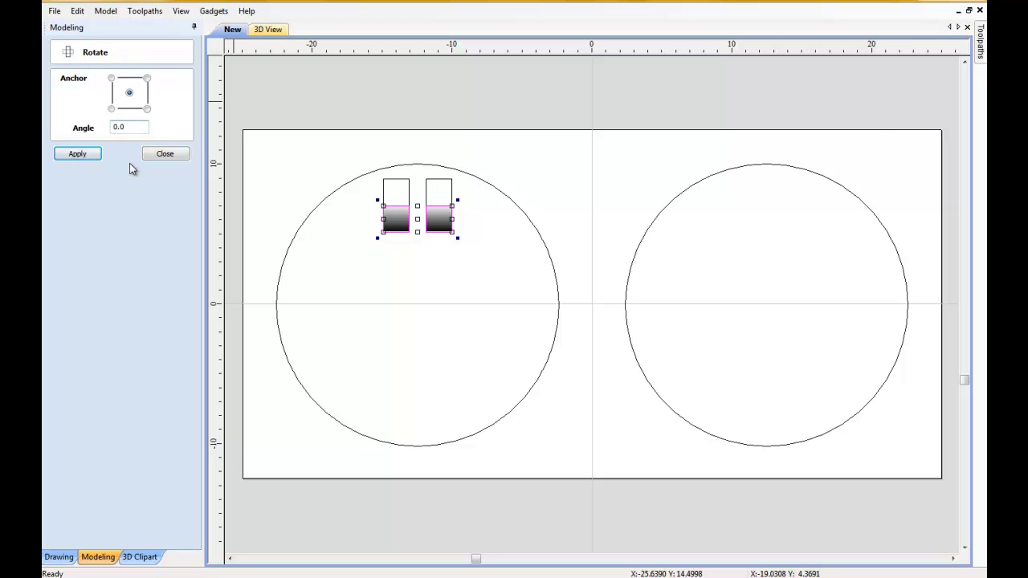
pyautogui.click(163, 154)
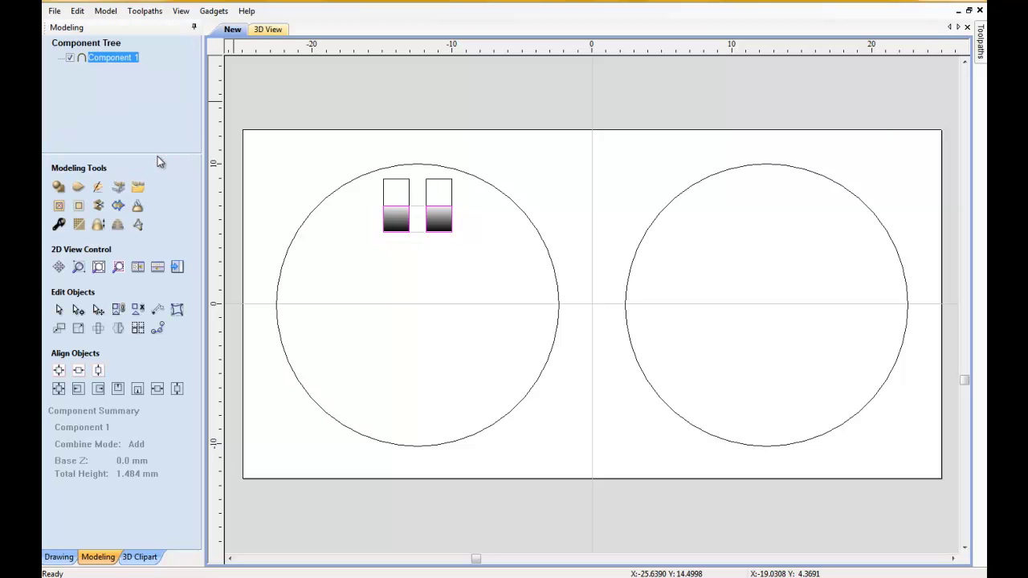
pyautogui.rightClick(100, 58)
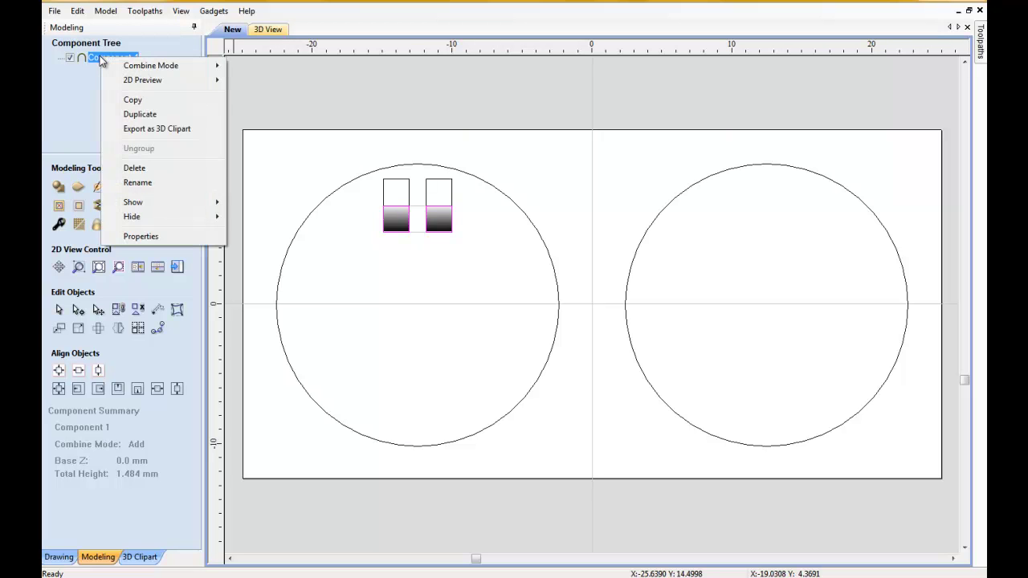
pyautogui.click(121, 99)
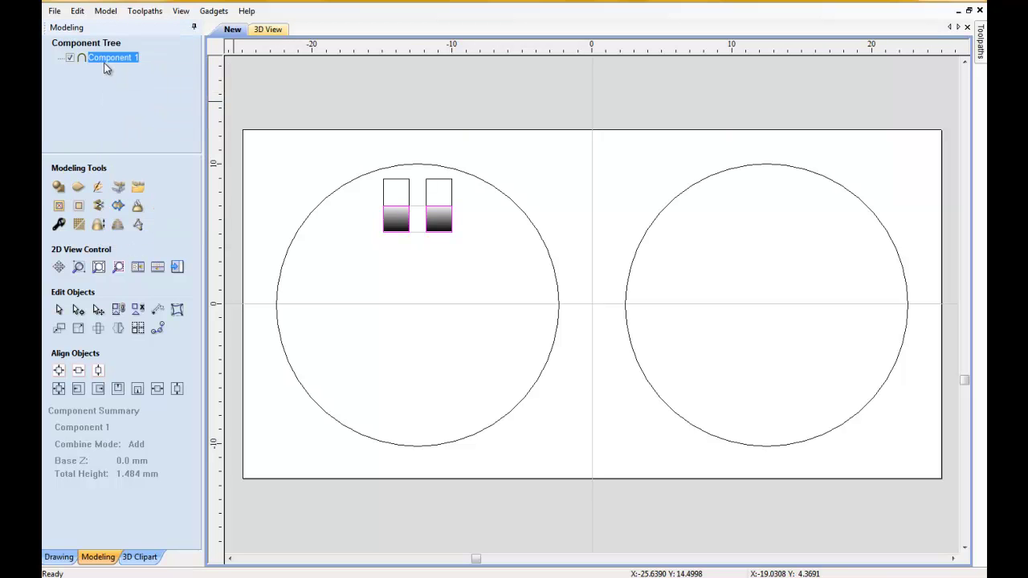
pyautogui.rightClick(97, 59)
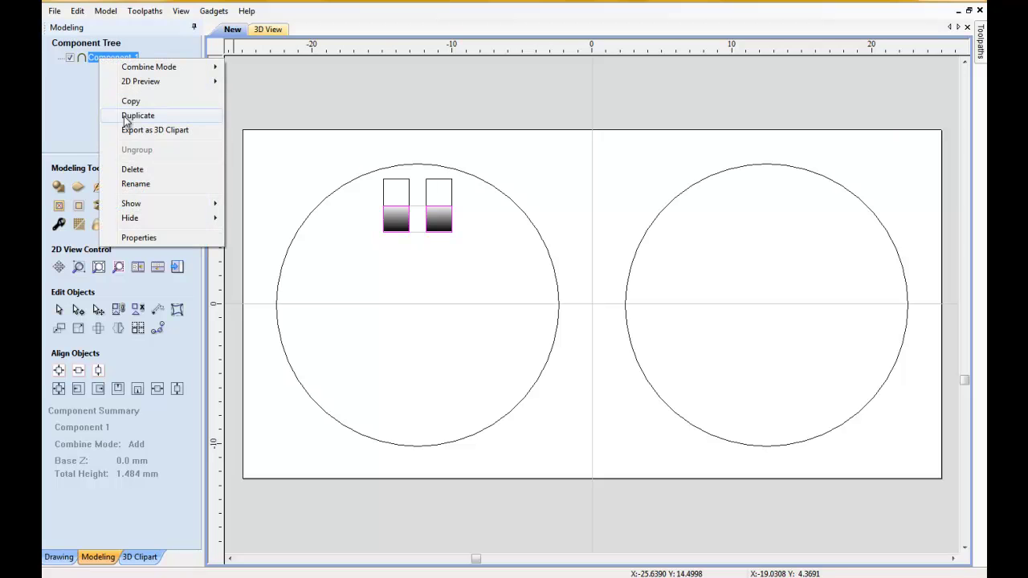
pyautogui.click(131, 116)
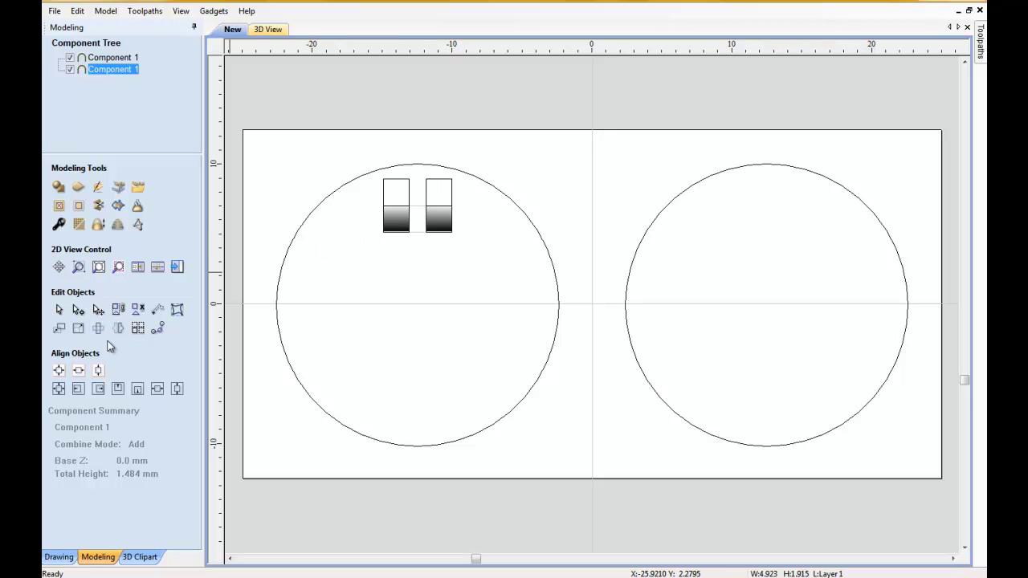
# Rotate the duplicated block pair by 120 degrees.
pyautogui.click(98, 328)
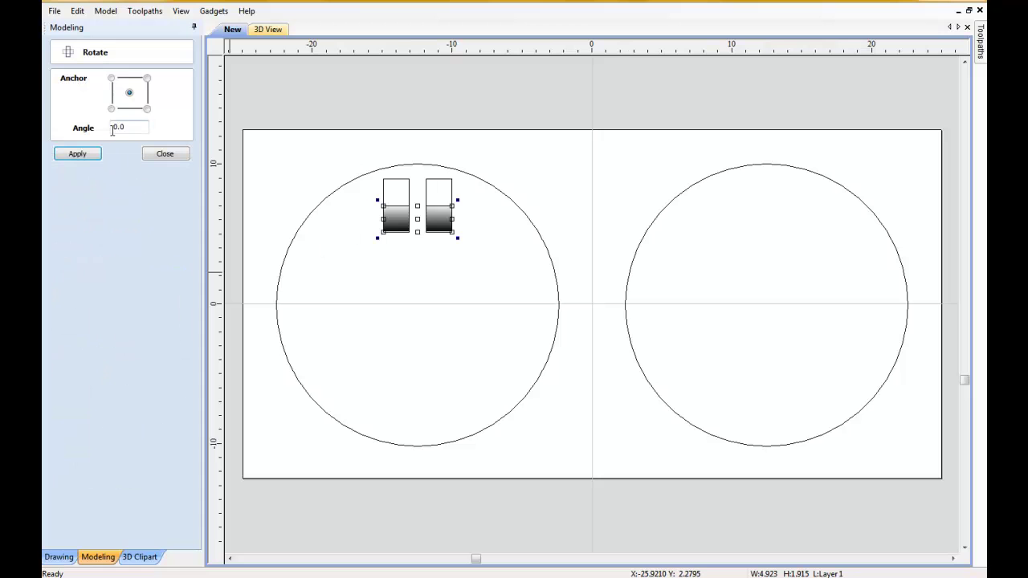
pyautogui.write('12')
pyautogui.click(86, 155)
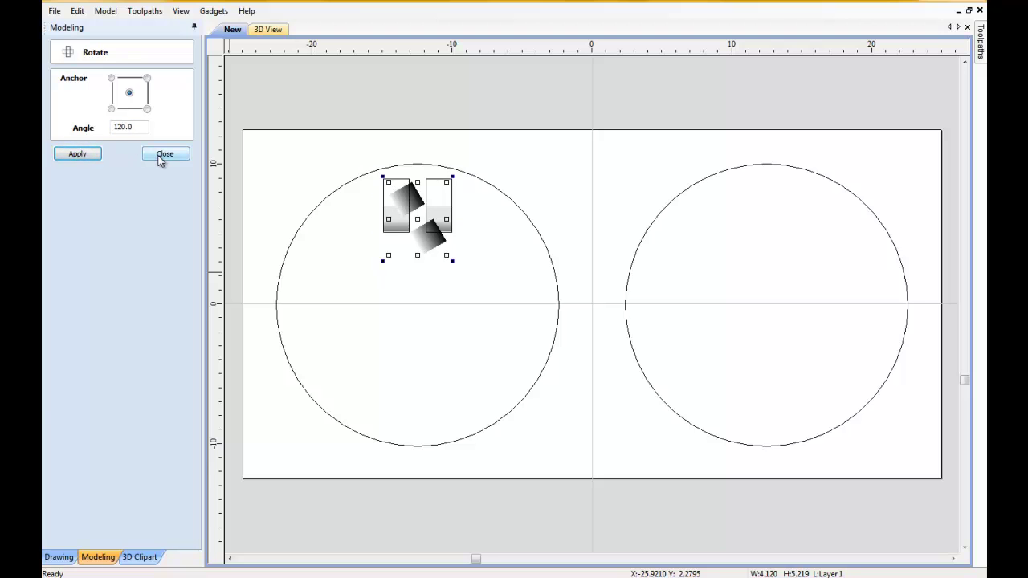
pyautogui.click(159, 158)
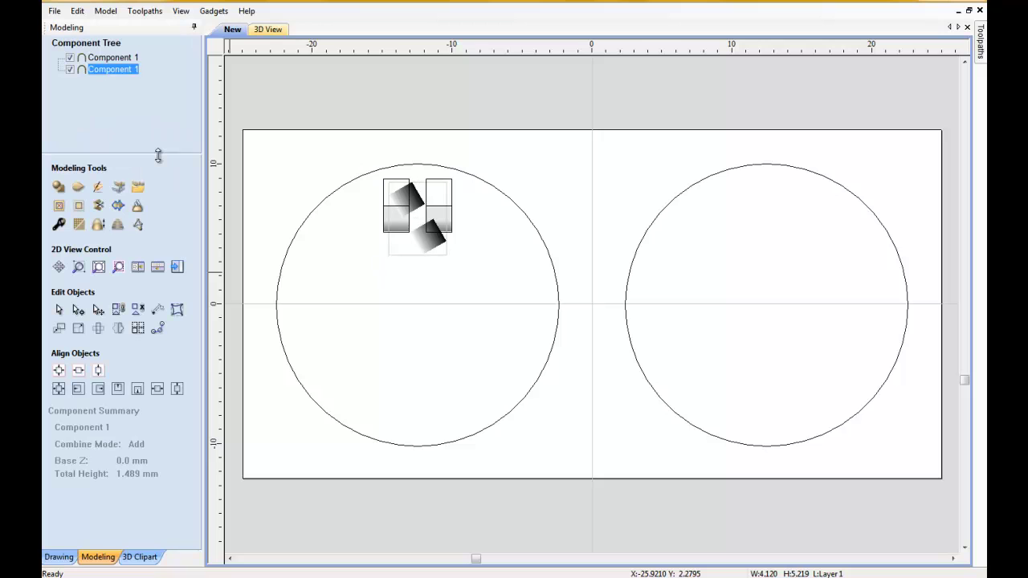
pyautogui.click(77, 11)
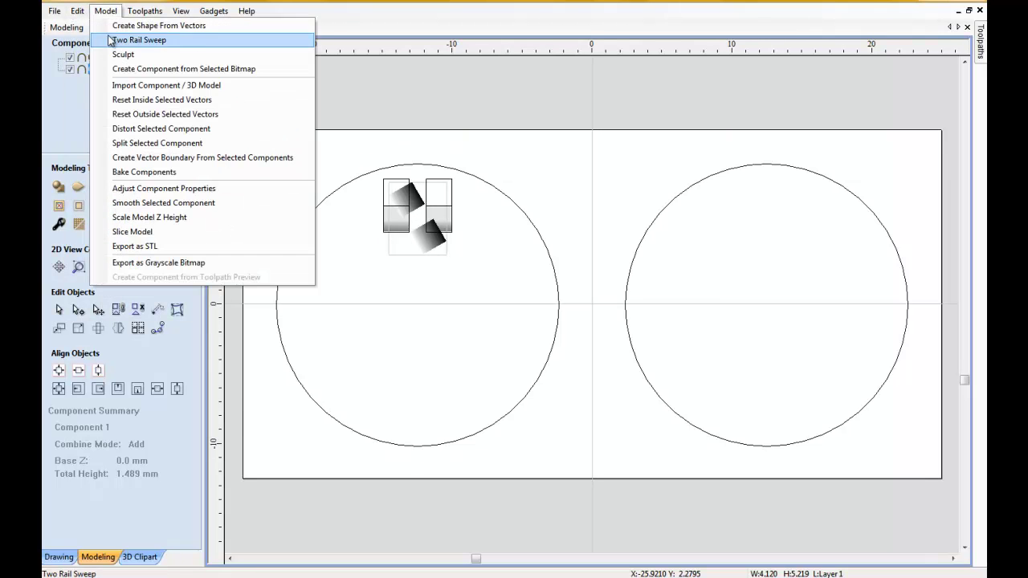
pyautogui.press('Escape')
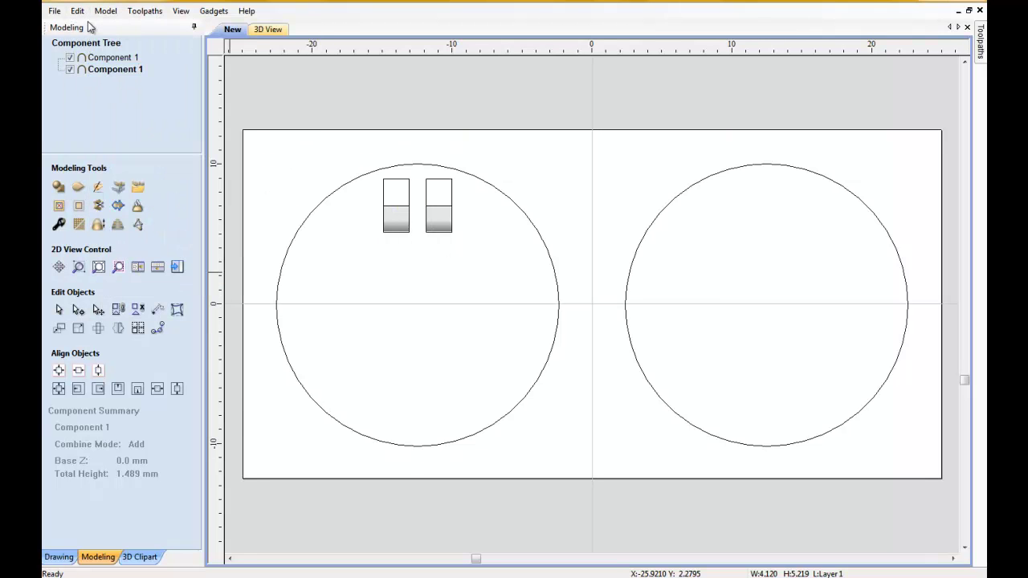
# Cancel shape creation and delete the second Component 1 entry from the Component Tree.
pyautogui.click(77, 10)
pyautogui.moveTo(105, 11)
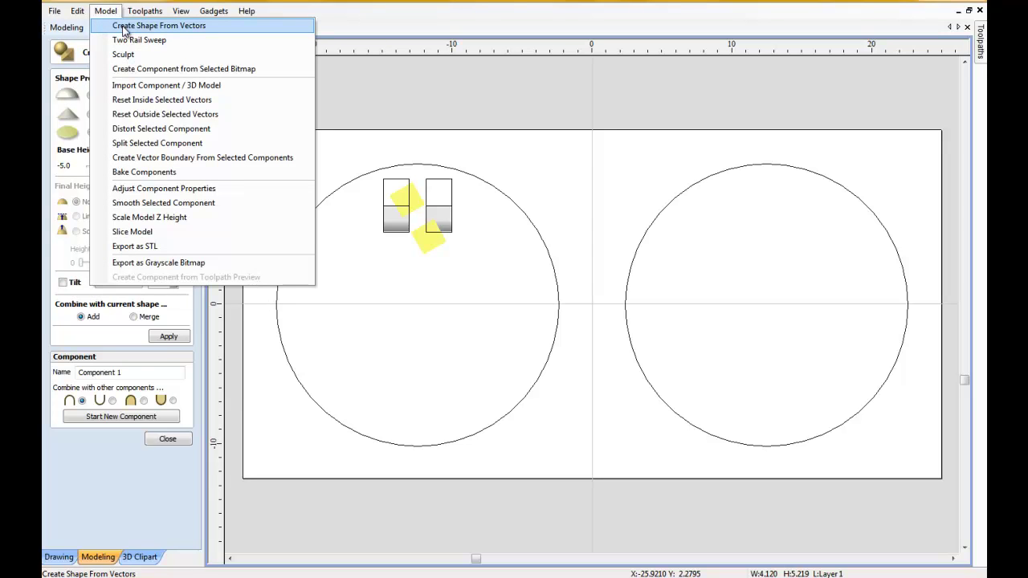
pyautogui.click(356, 90)
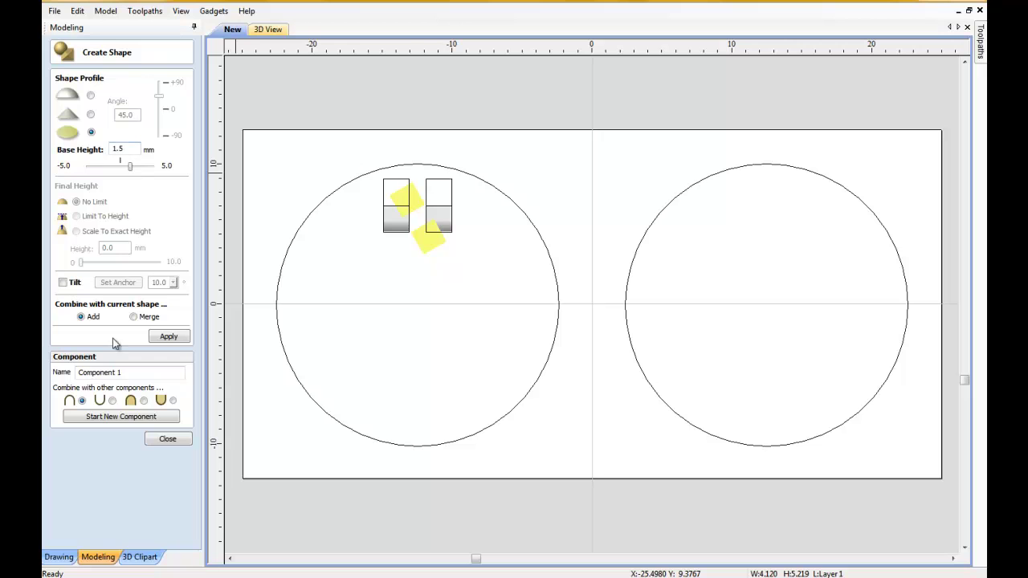
pyautogui.click(156, 440)
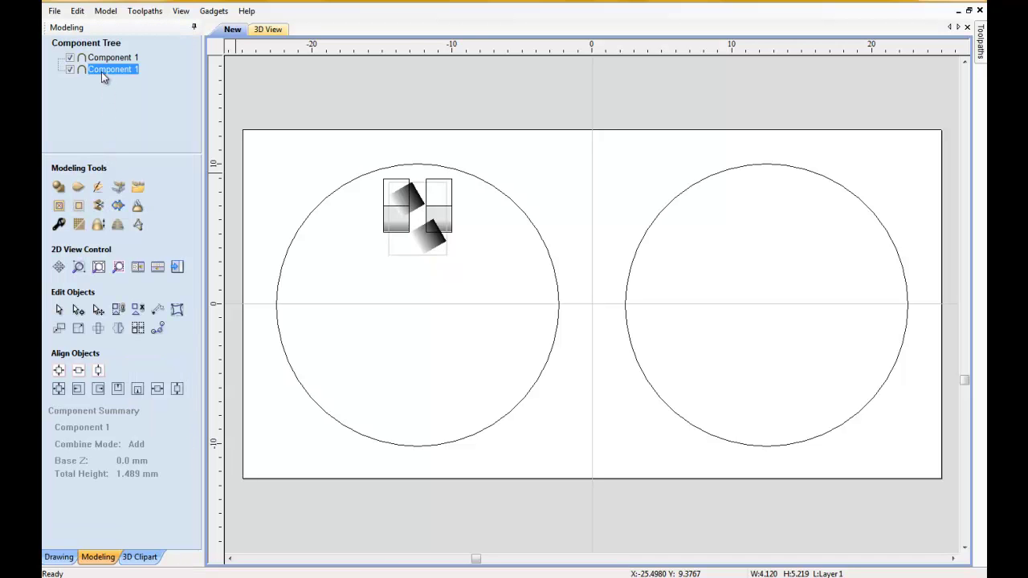
pyautogui.rightClick(101, 71)
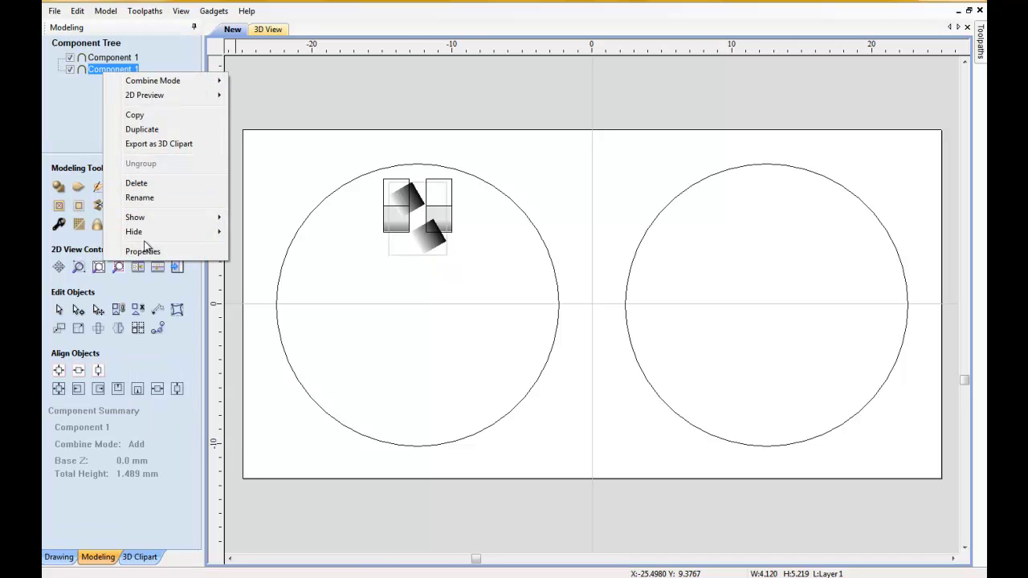
pyautogui.click(137, 183)
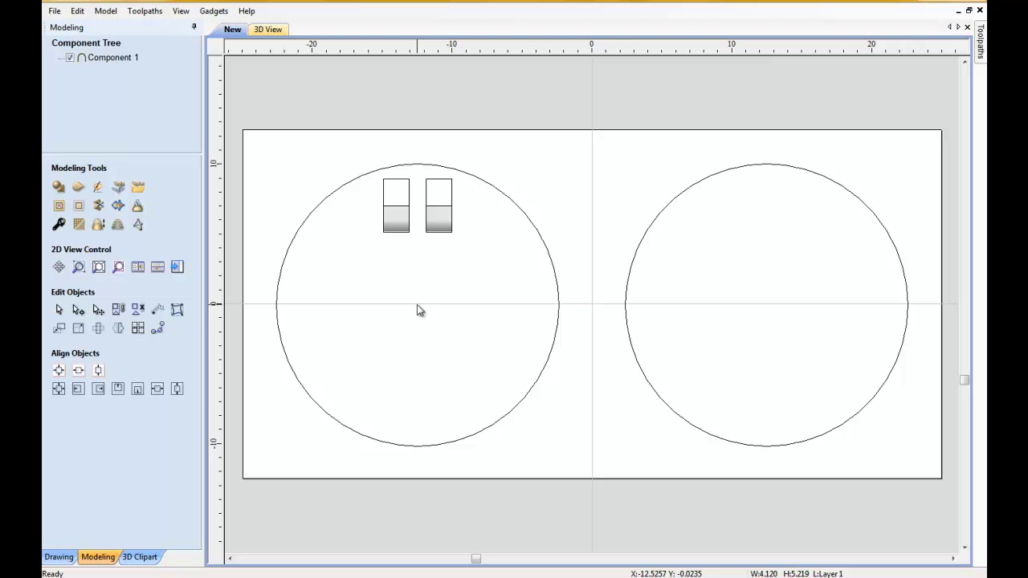
# Turn the left circle into a flat 1.5 mm disc as Component 2 and check it in 3D.
pyautogui.click(325, 208)
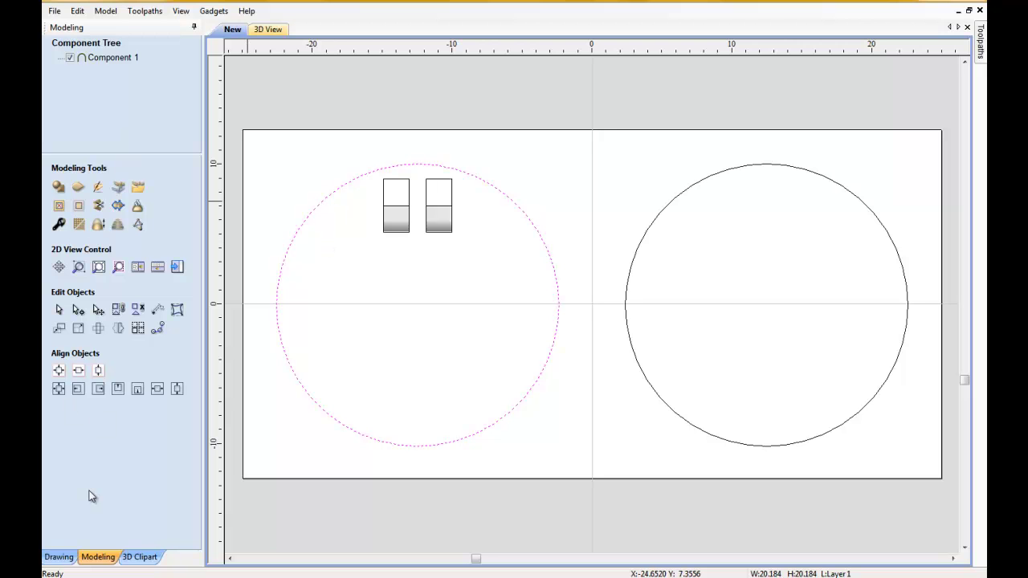
pyautogui.click(57, 187)
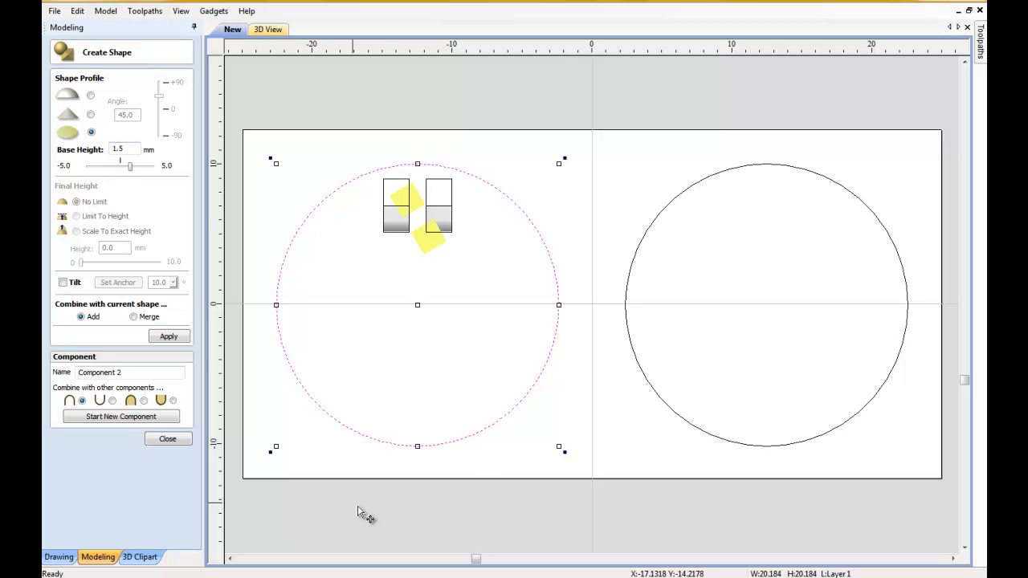
pyautogui.click(161, 338)
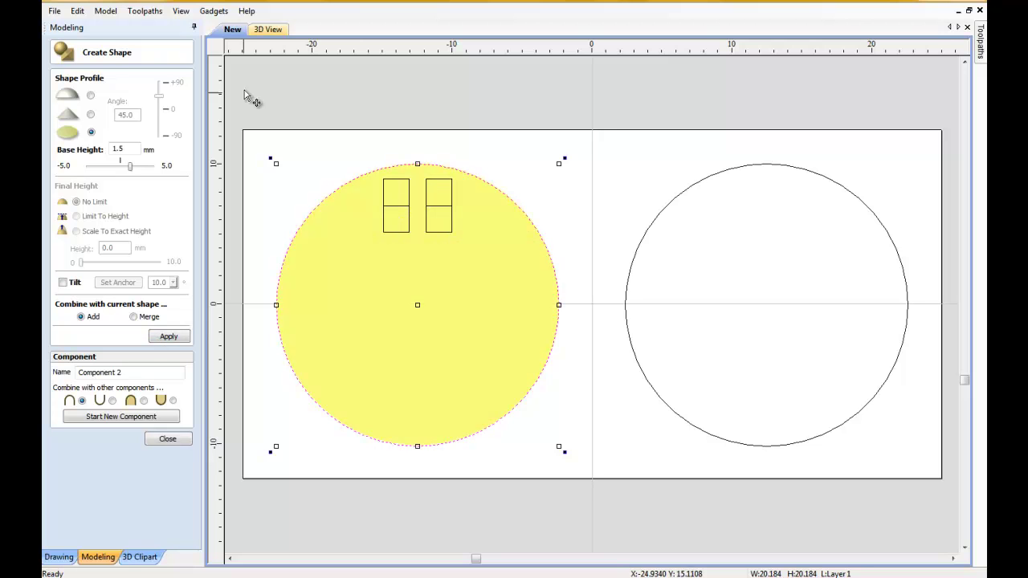
pyautogui.click(269, 30)
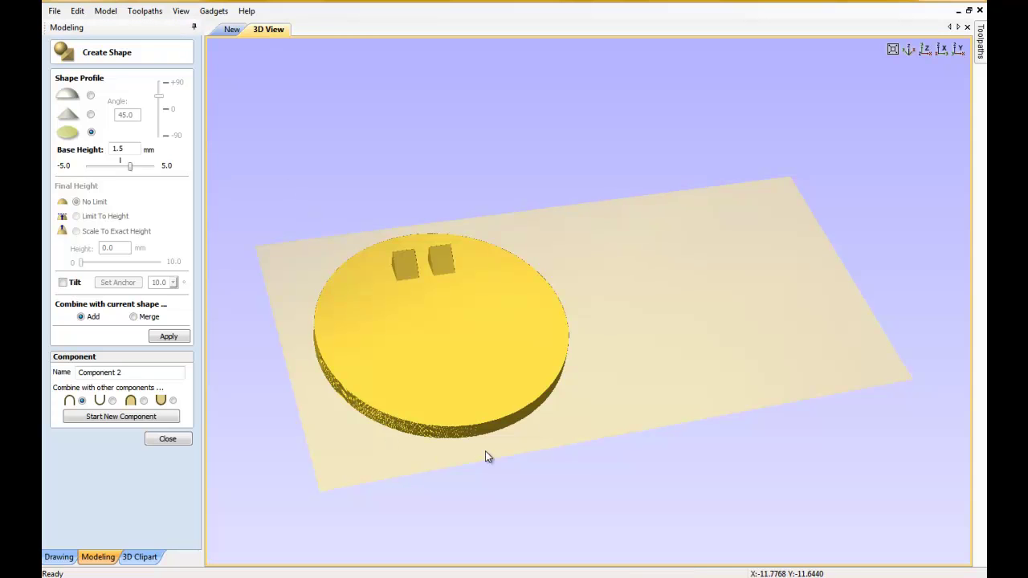
pyautogui.moveTo(572, 408)
pyautogui.mouseDown()
pyautogui.moveTo(565, 463)
pyautogui.moveTo(559, 374)
pyautogui.moveTo(639, 321)
pyautogui.moveTo(693, 336)
pyautogui.moveTo(541, 436)
pyautogui.moveTo(523, 495)
pyautogui.moveTo(498, 463)
pyautogui.moveTo(450, 460)
pyautogui.mouseUp()
pyautogui.click(163, 440)
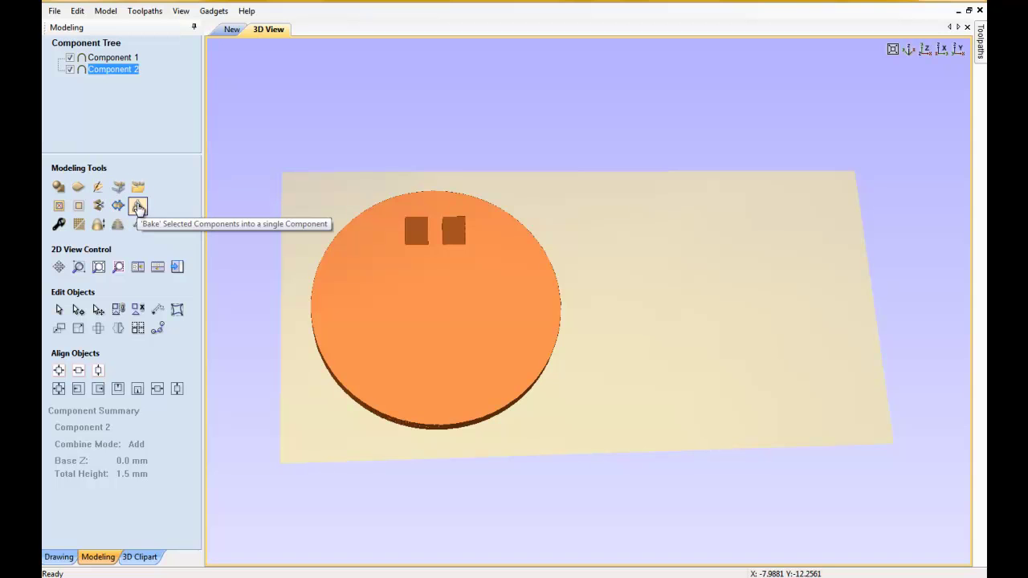
# Bake the disc component, toggle component visibility, then undo the bake.
pyautogui.click(137, 207)
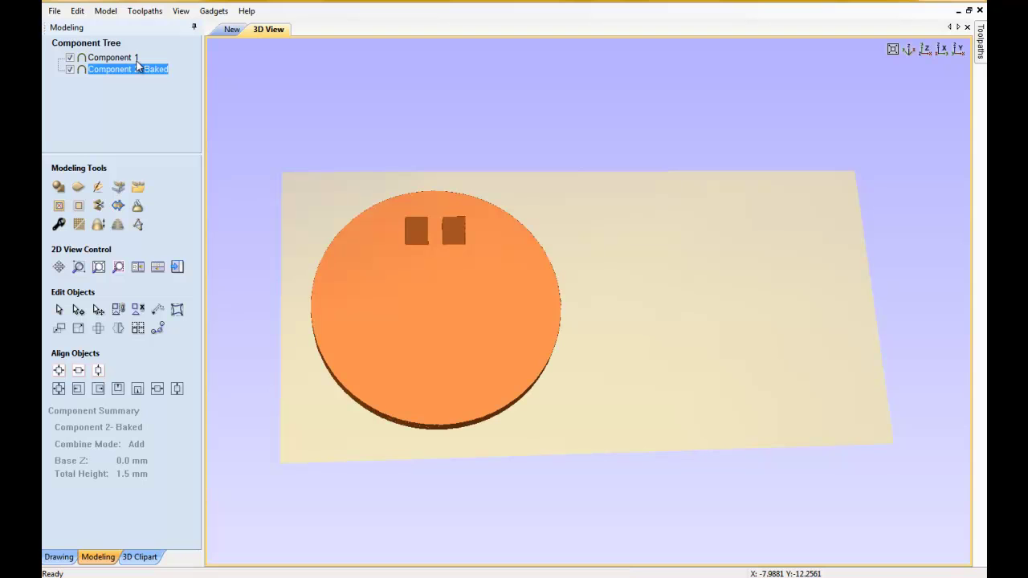
pyautogui.click(70, 57)
pyautogui.click(70, 70)
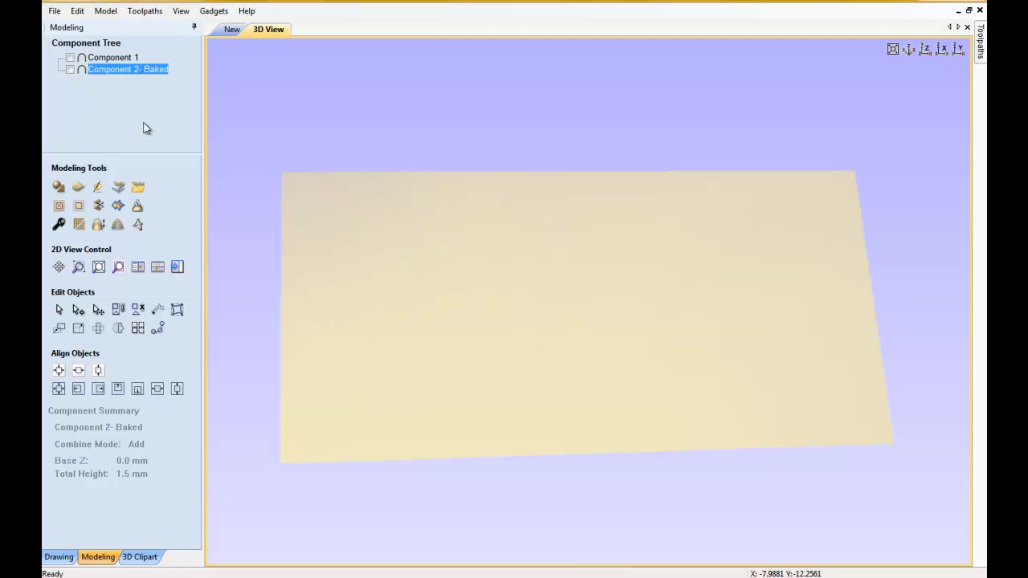
pyautogui.click(71, 71)
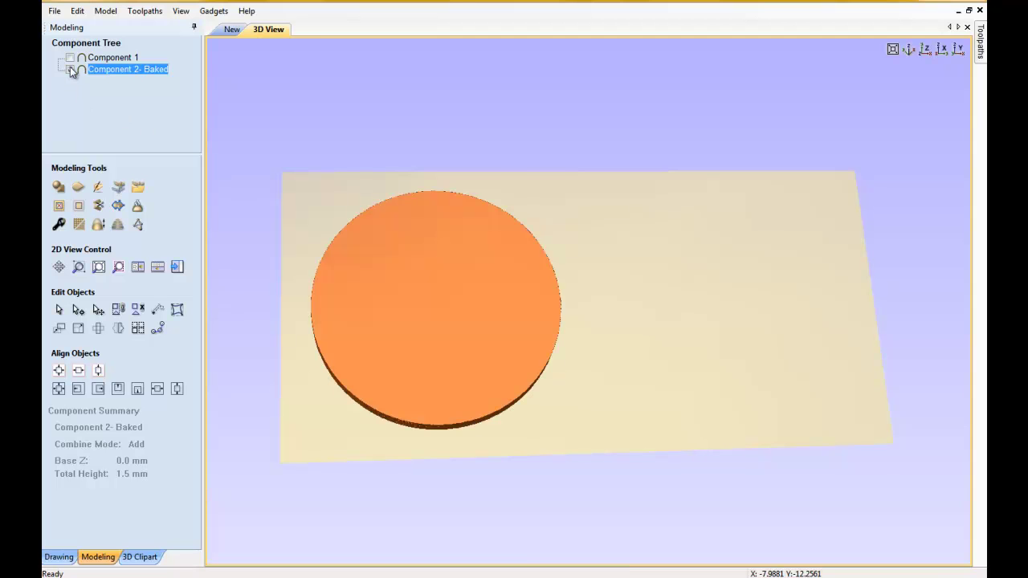
pyautogui.click(80, 12)
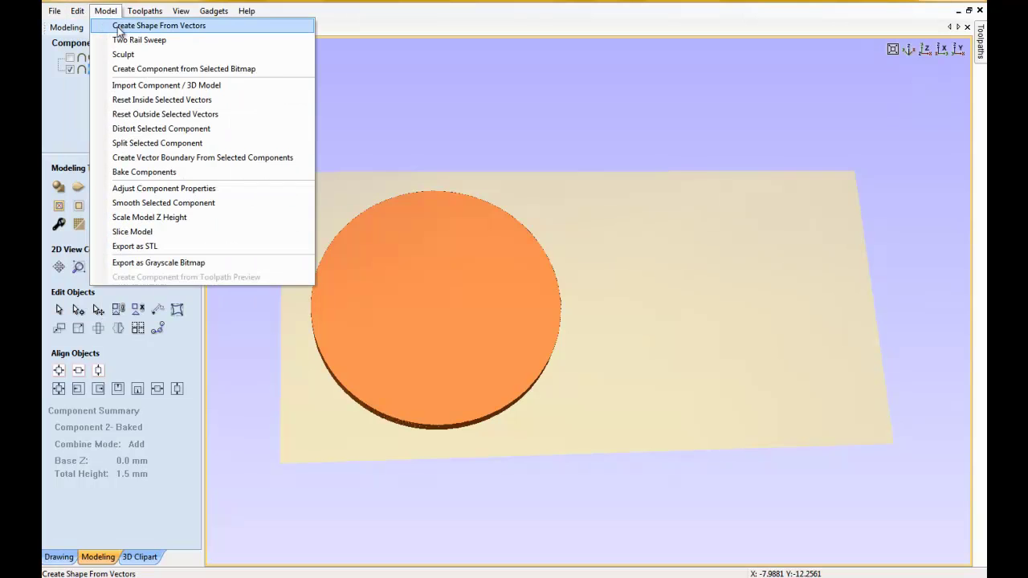
pyautogui.click(96, 25)
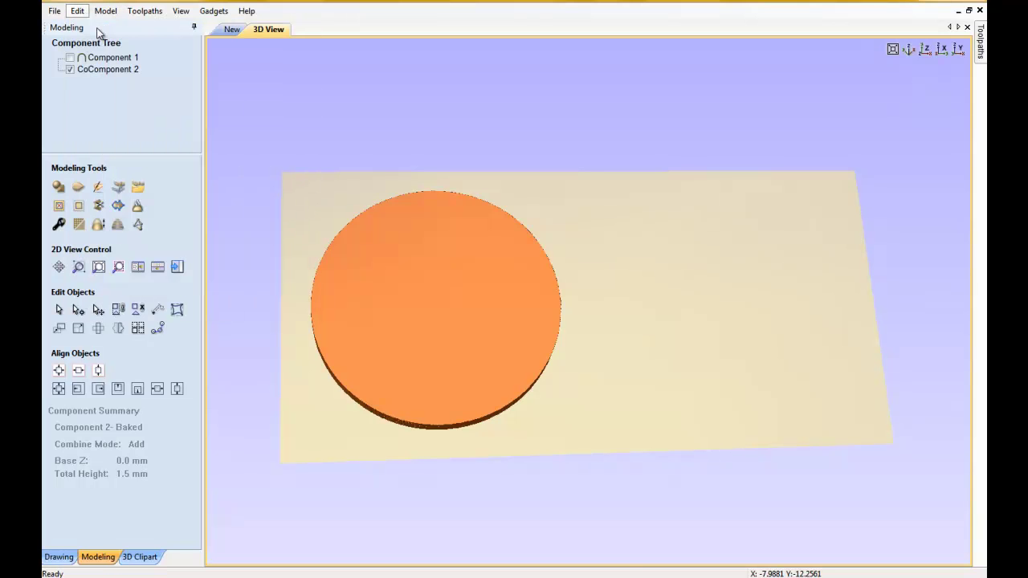
# Select Components 1 and 2, bake them together, then undo that bake.
pyautogui.click(70, 58)
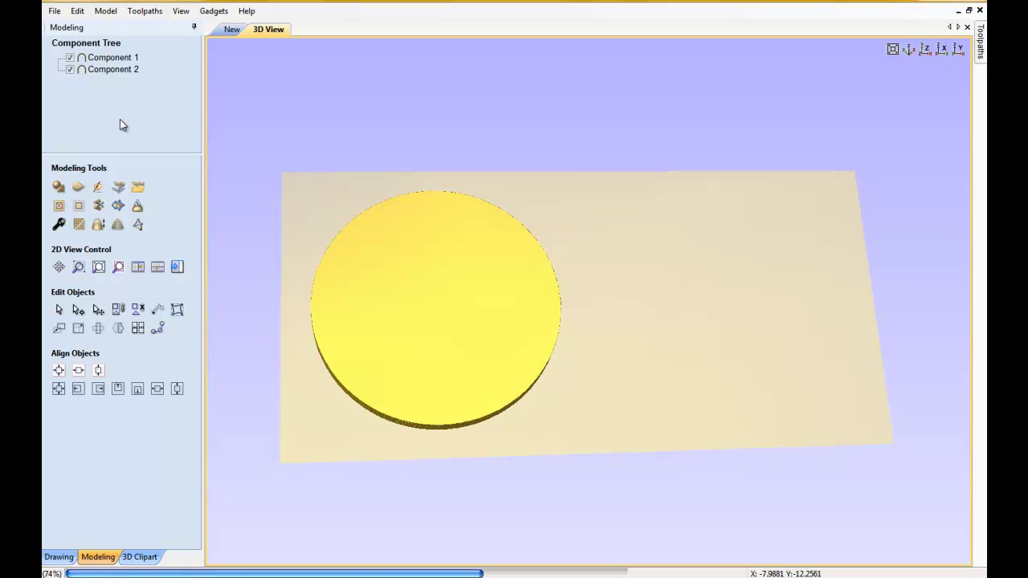
pyautogui.click(105, 69)
pyautogui.keyDown('ctrl'); pyautogui.click(109, 58); pyautogui.keyUp('ctrl')
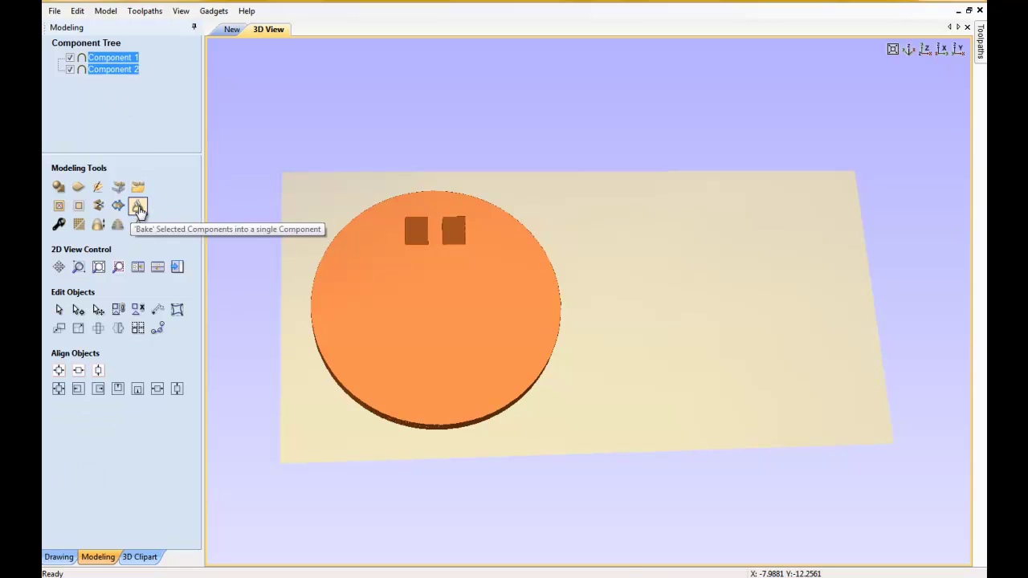
pyautogui.click(138, 206)
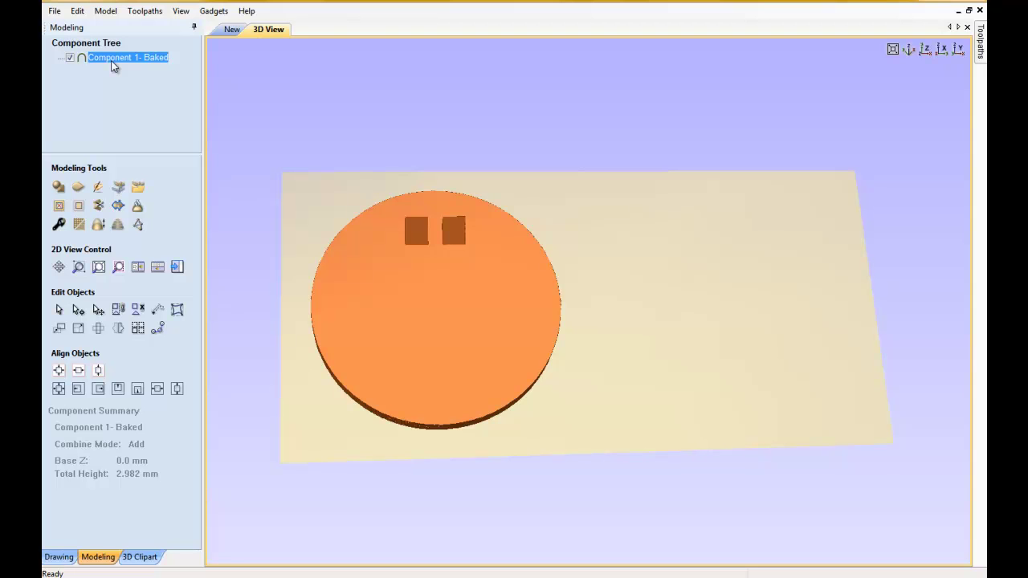
pyautogui.click(77, 10)
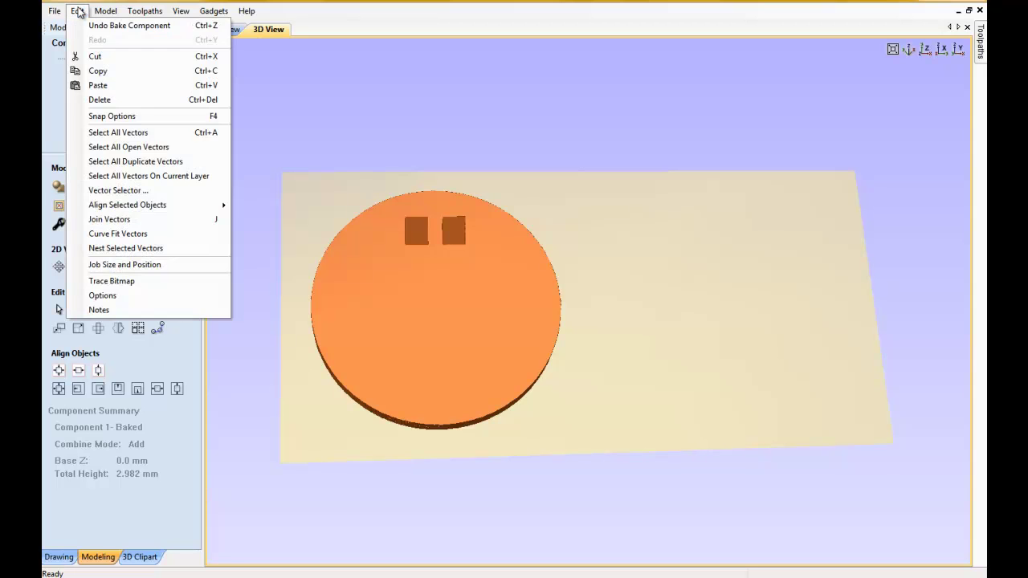
pyautogui.click(90, 24)
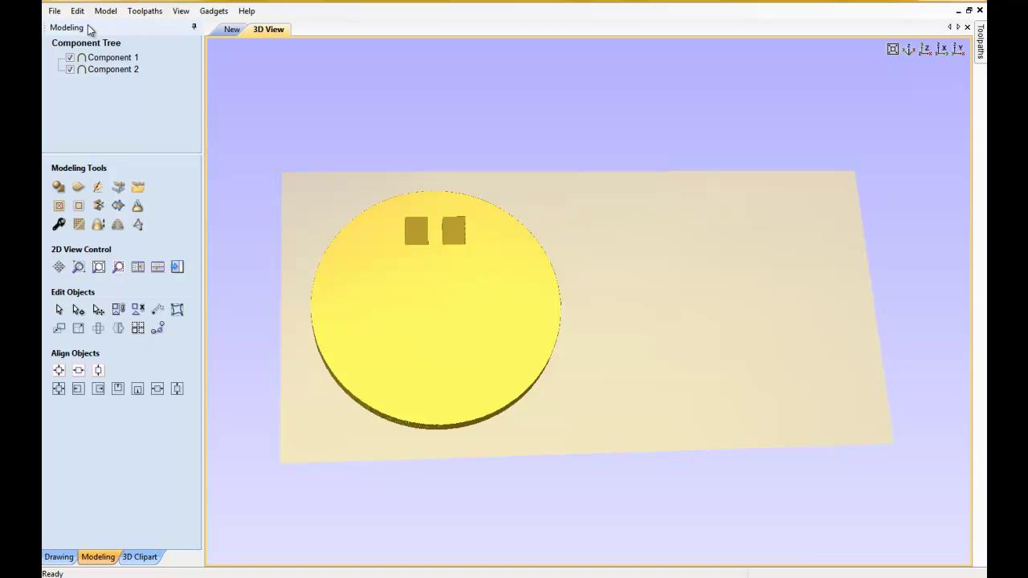
# Hide Component 2, return to the 2D drawing, and select Component 1.
pyautogui.click(70, 70)
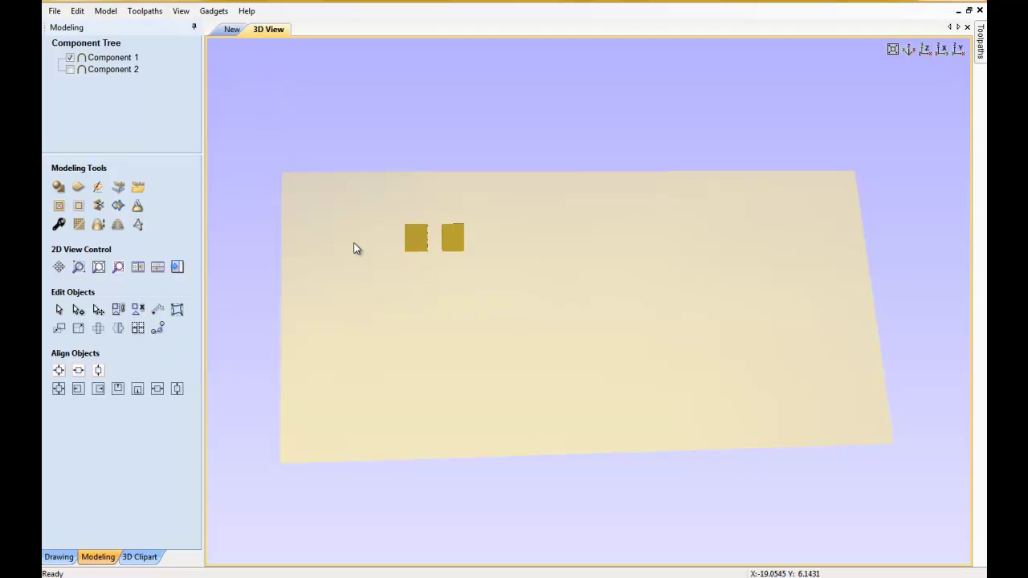
pyautogui.click(232, 28)
pyautogui.click(395, 222)
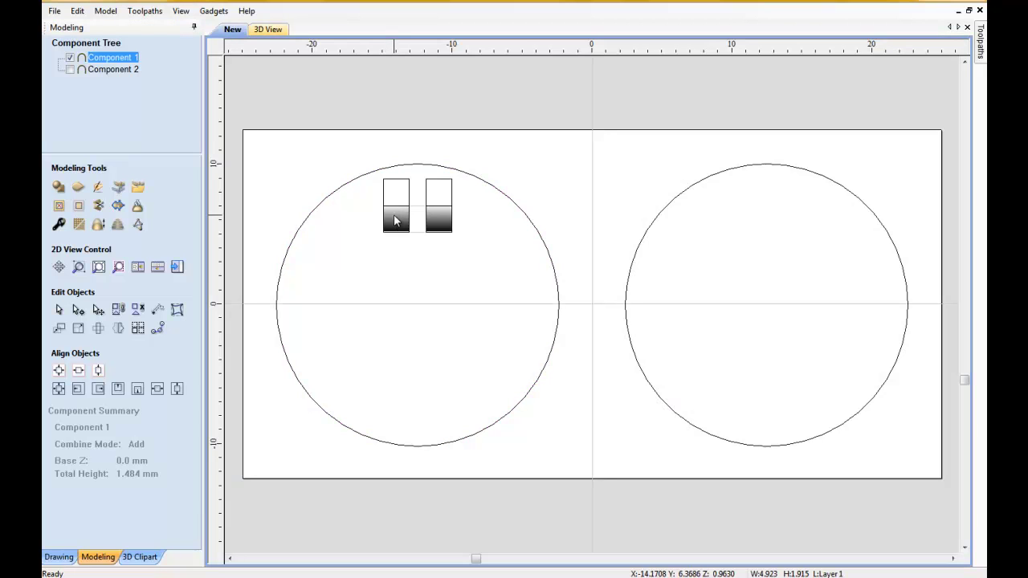
pyautogui.click(137, 327)
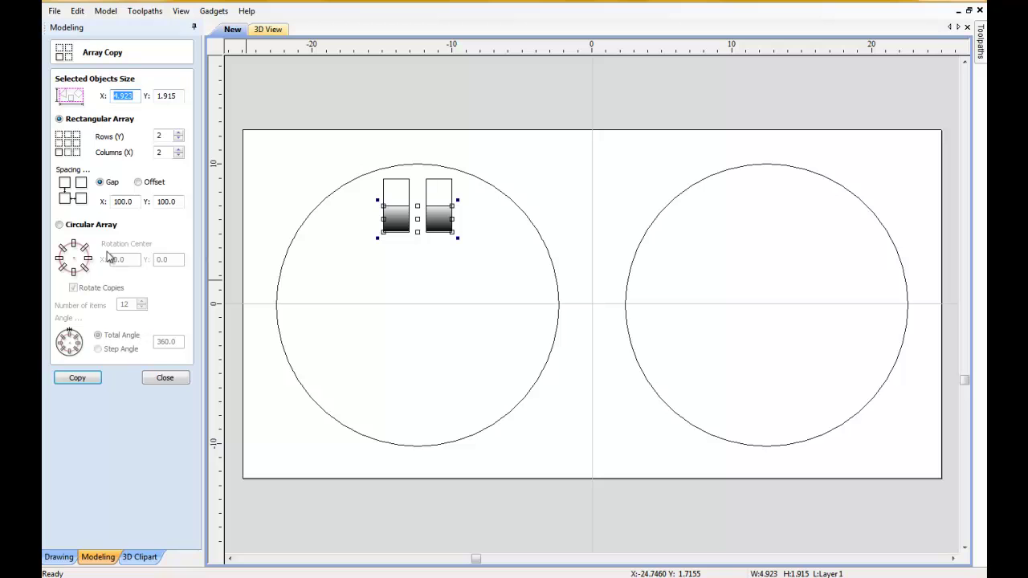
pyautogui.click(58, 226)
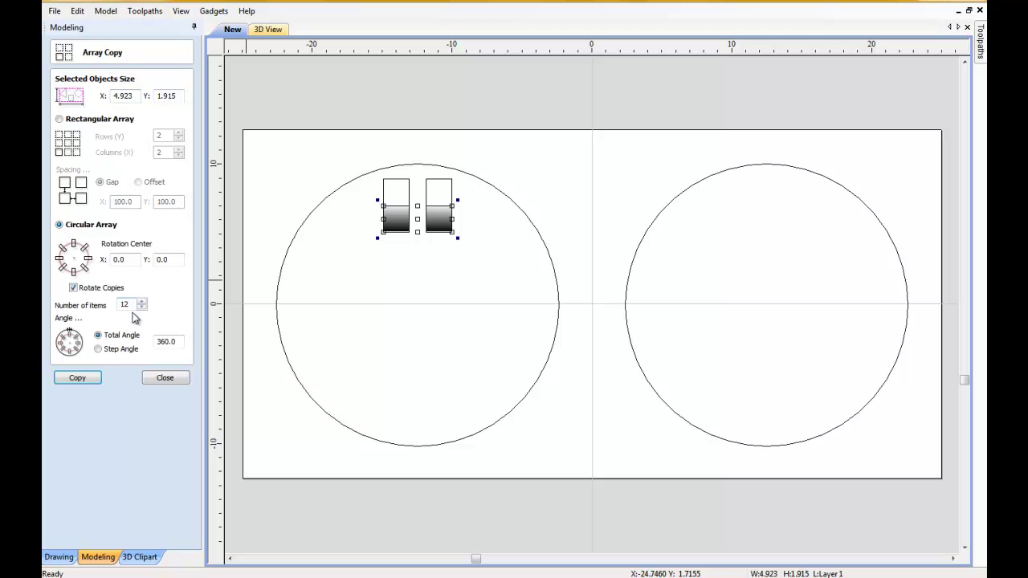
pyautogui.moveTo(135, 305); pyautogui.dragTo(117, 309)
pyautogui.write('3')
pyautogui.click(77, 378)
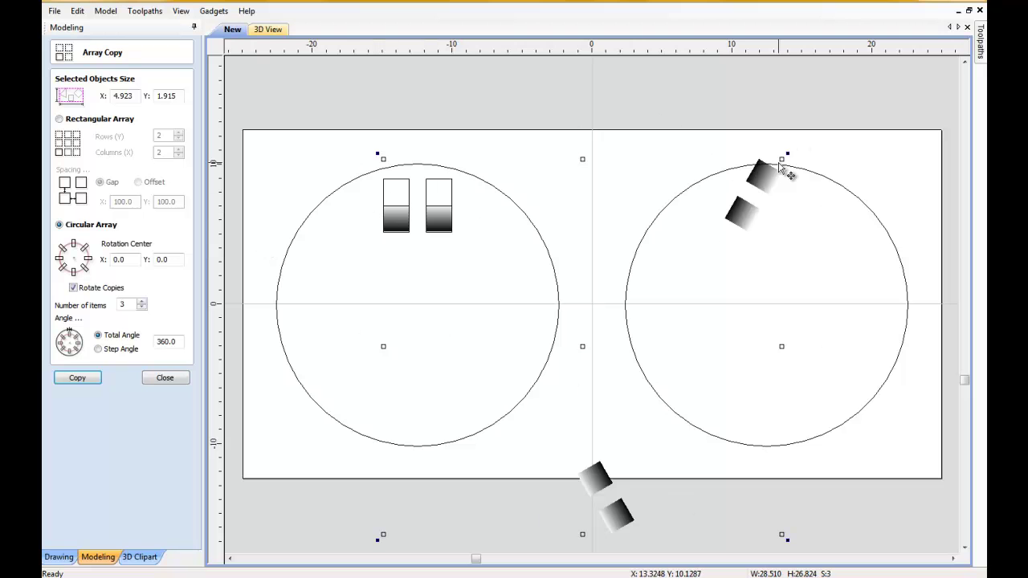
pyautogui.click(77, 11)
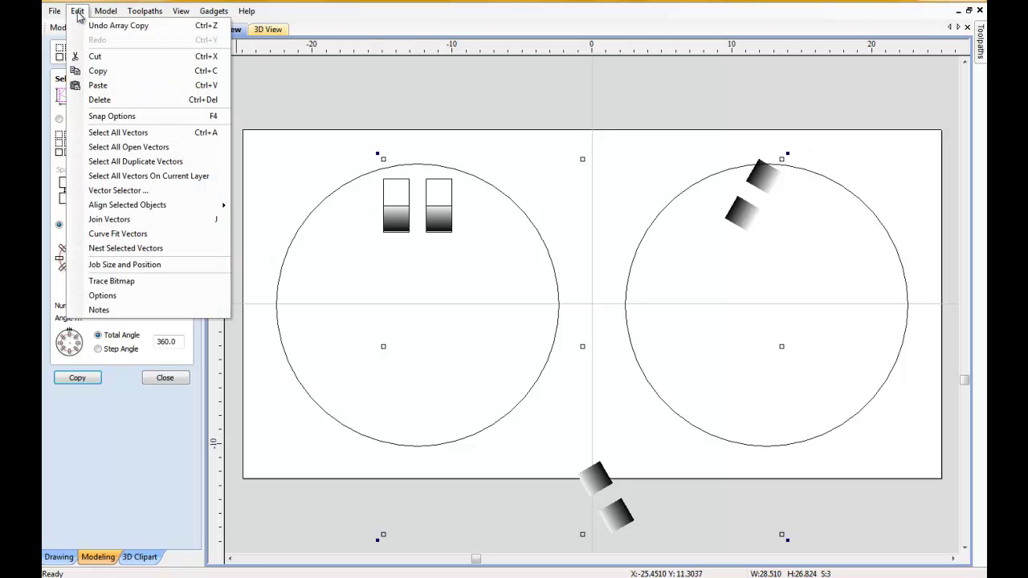
pyautogui.click(96, 26)
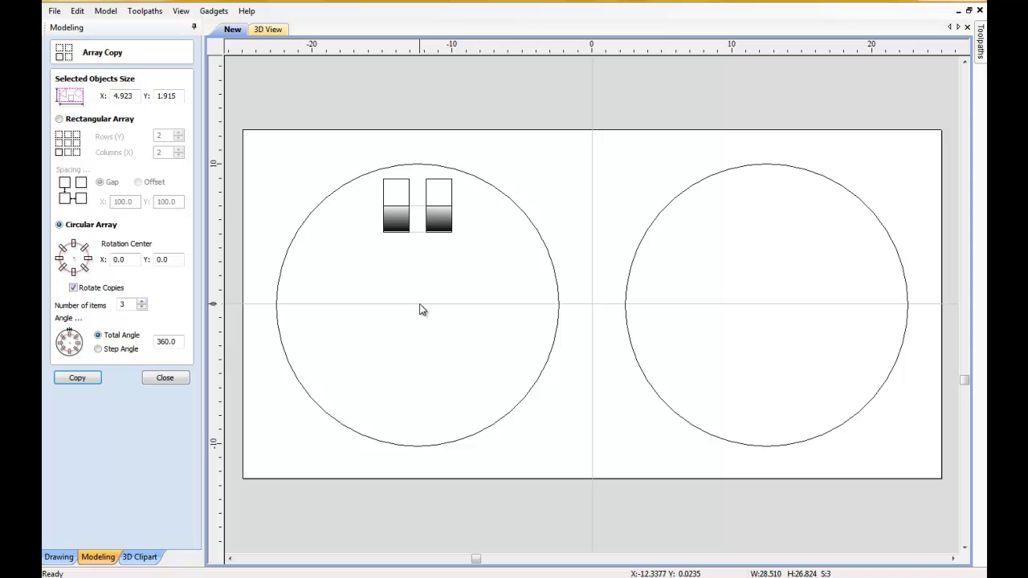
pyautogui.click(520, 211)
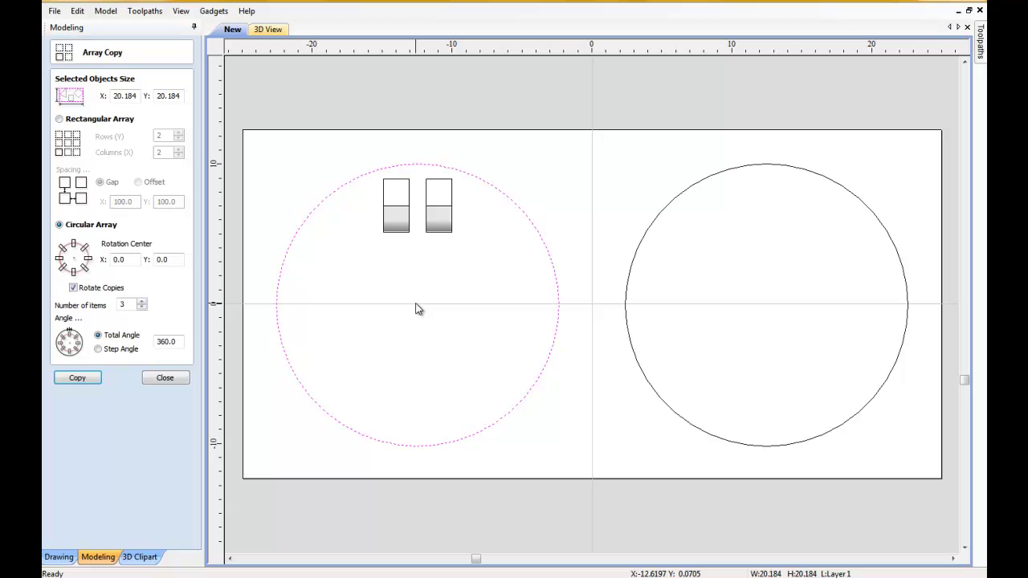
pyautogui.click(165, 377)
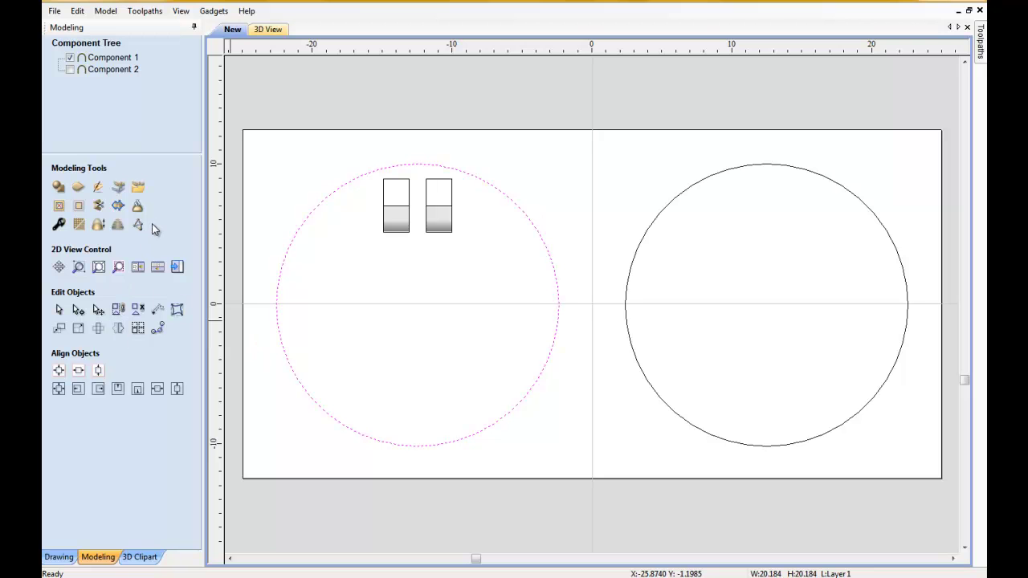
# Draw a vertical polyline through the left circle and centre it on the circle.
pyautogui.click(56, 558)
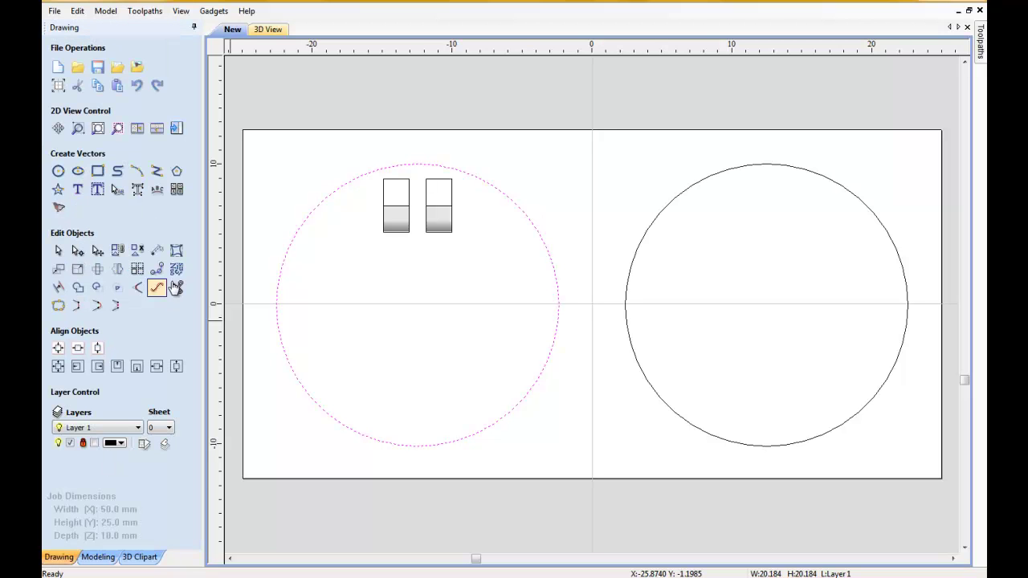
pyautogui.click(156, 172)
pyautogui.click(415, 143)
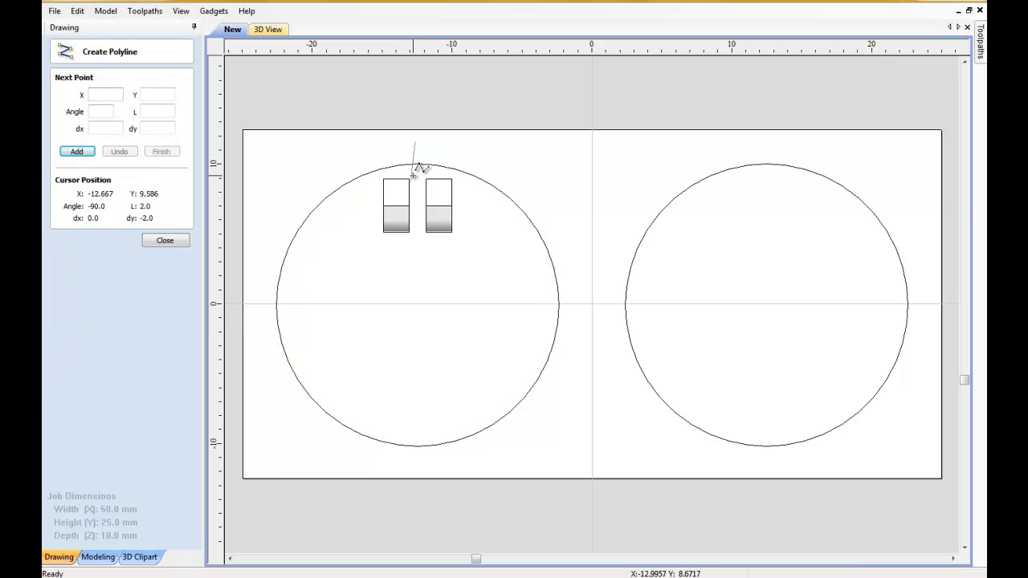
pyautogui.click(414, 463)
pyautogui.rightClick(415, 464)
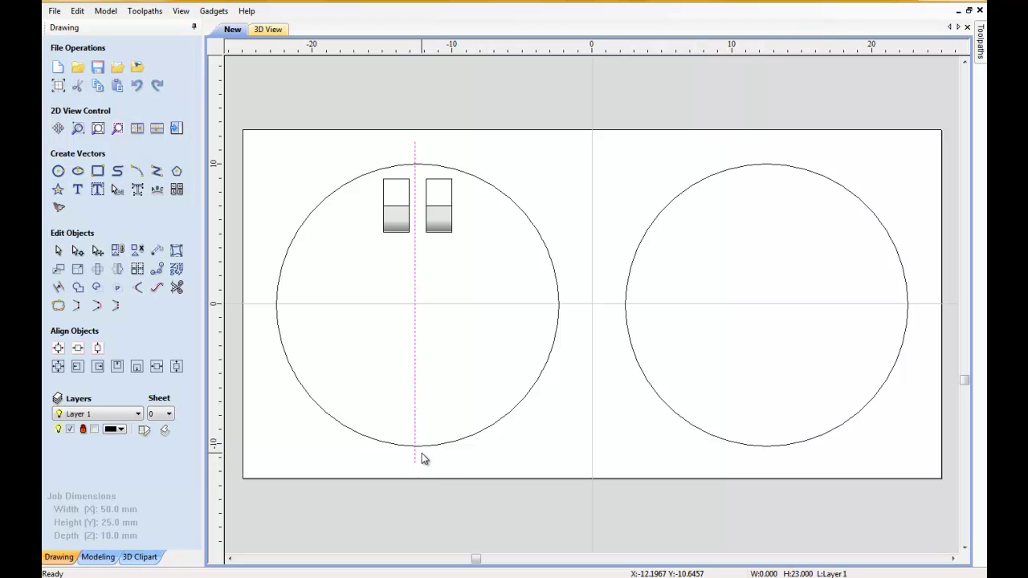
pyautogui.keyDown('shift'); pyautogui.click(446, 447); pyautogui.keyUp('shift')
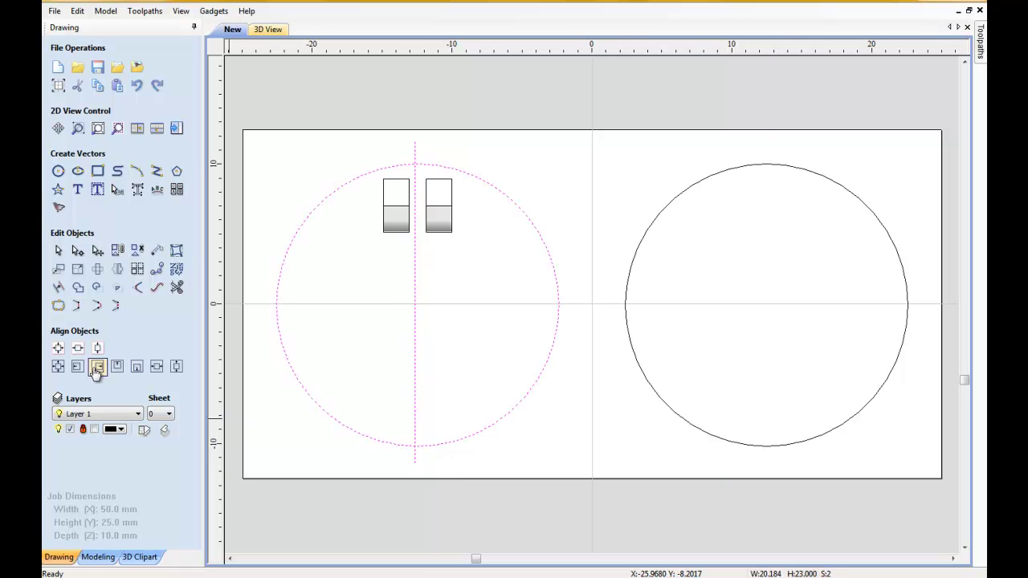
pyautogui.click(156, 366)
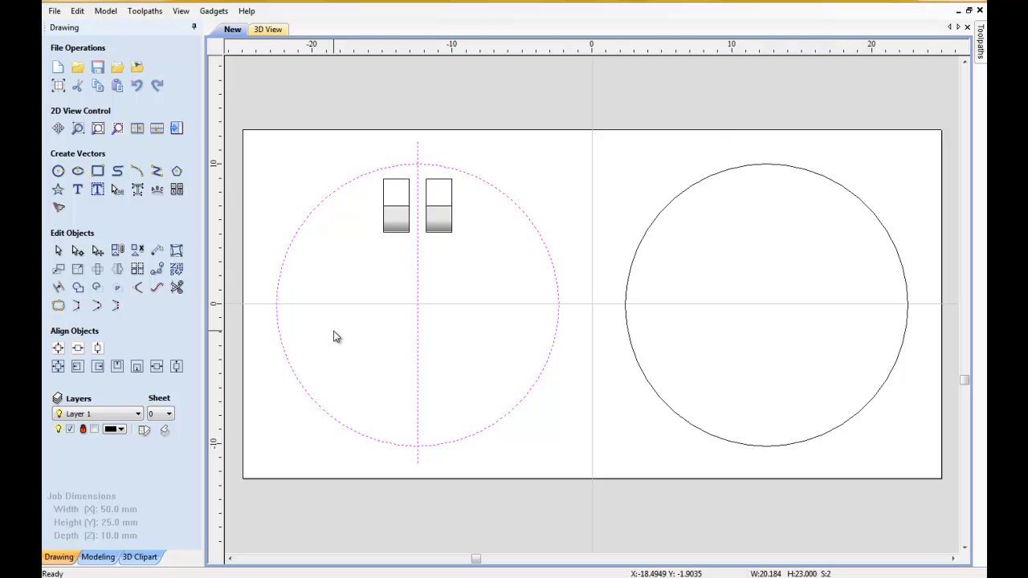
pyautogui.click(465, 152)
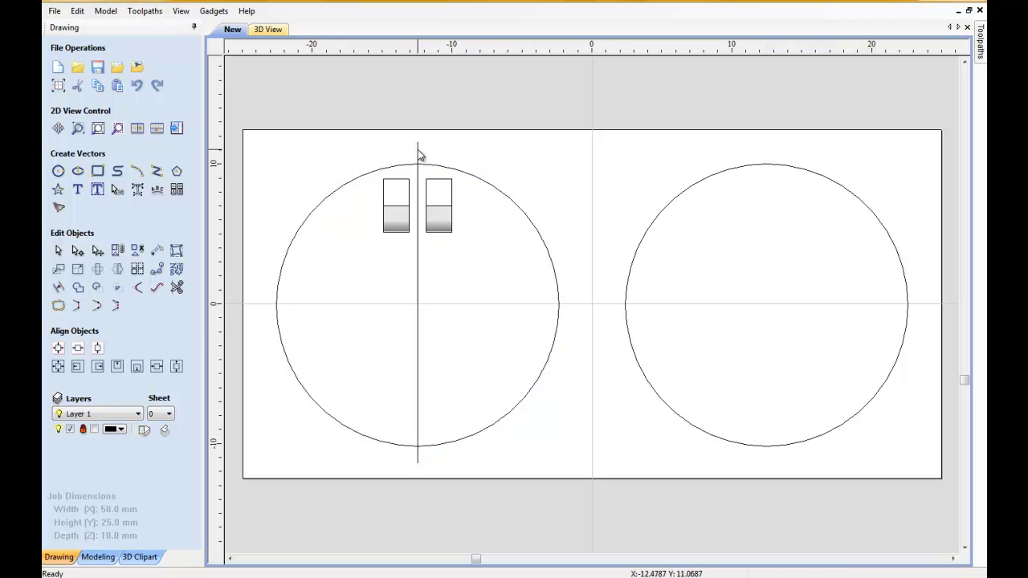
# Make a copy of the vertical line with copy and paste.
pyautogui.click(419, 152)
pyautogui.rightClick(419, 153)
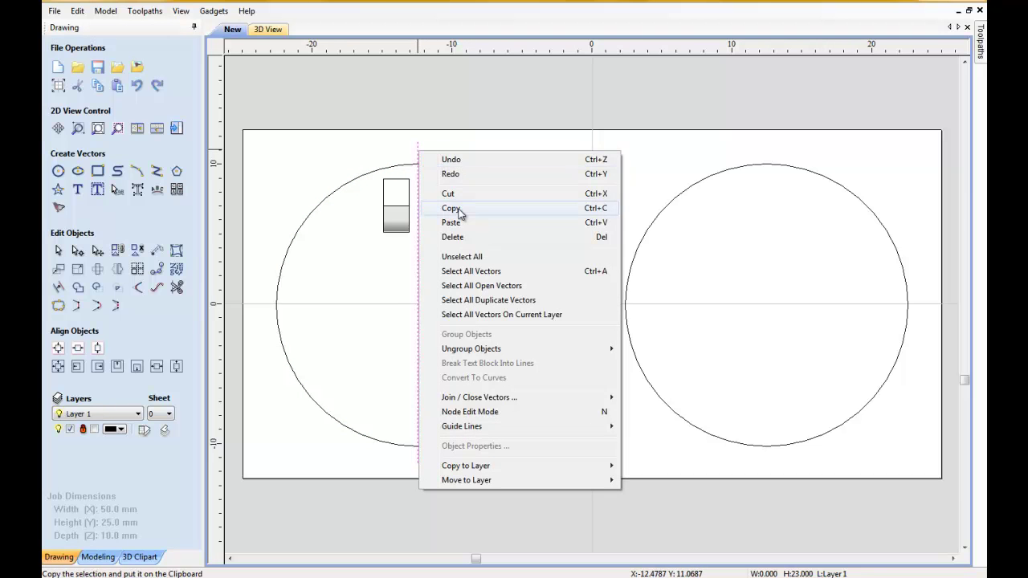
pyautogui.click(460, 210)
pyautogui.rightClick(466, 152)
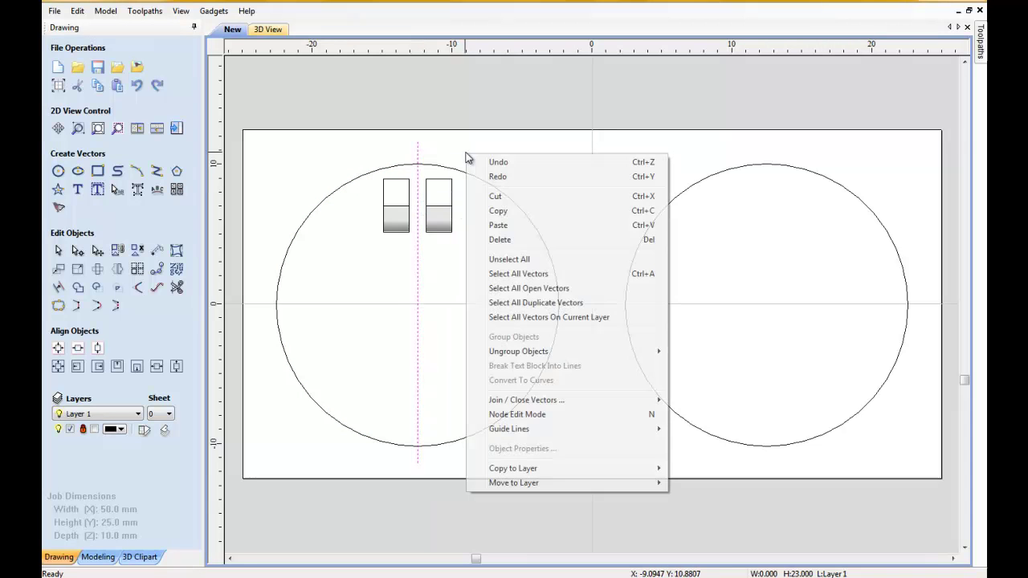
pyautogui.click(506, 226)
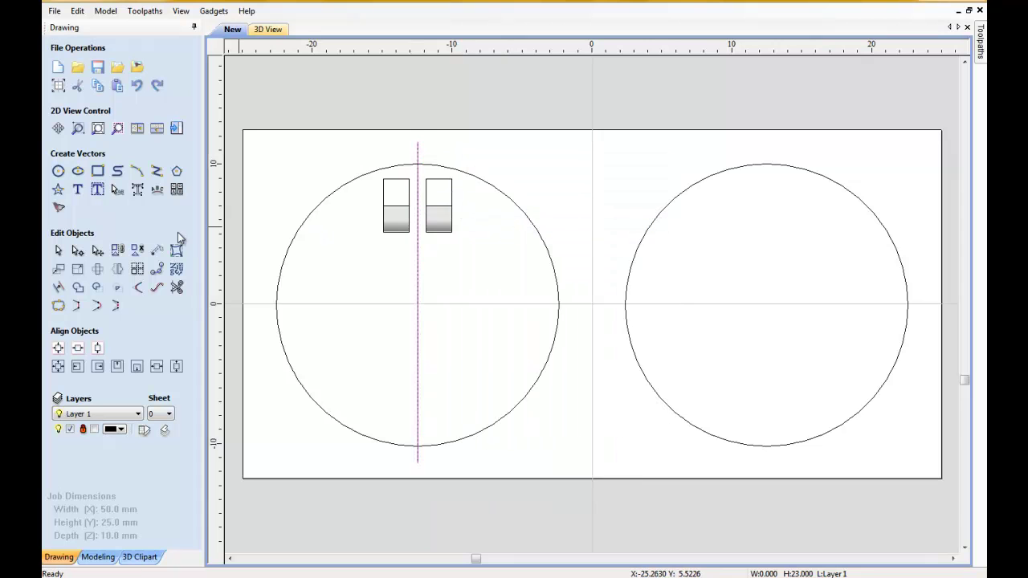
# Rotate the pasted line 90° to horizontal, then show the model in 3D.
pyautogui.click(97, 250)
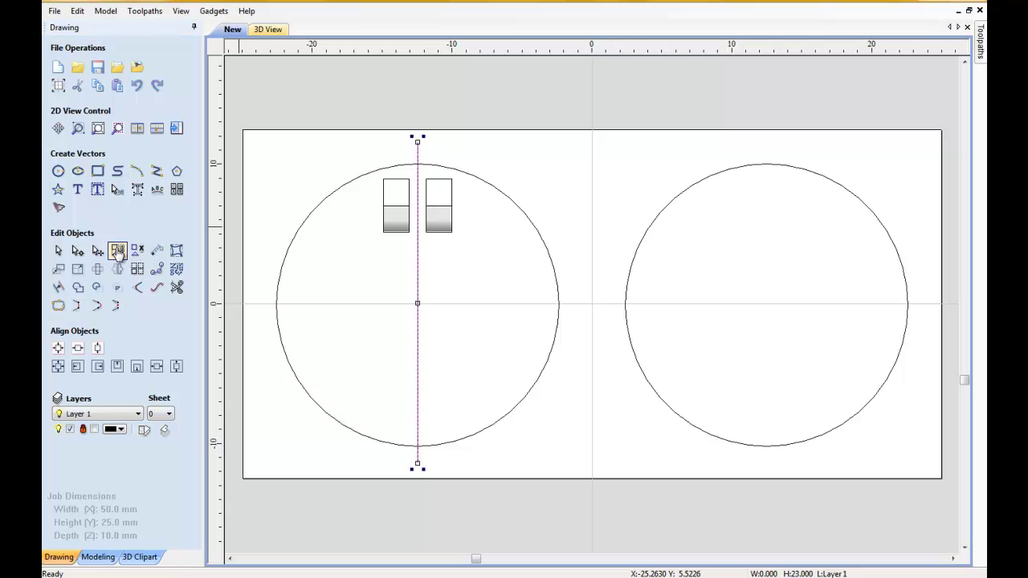
pyautogui.click(97, 269)
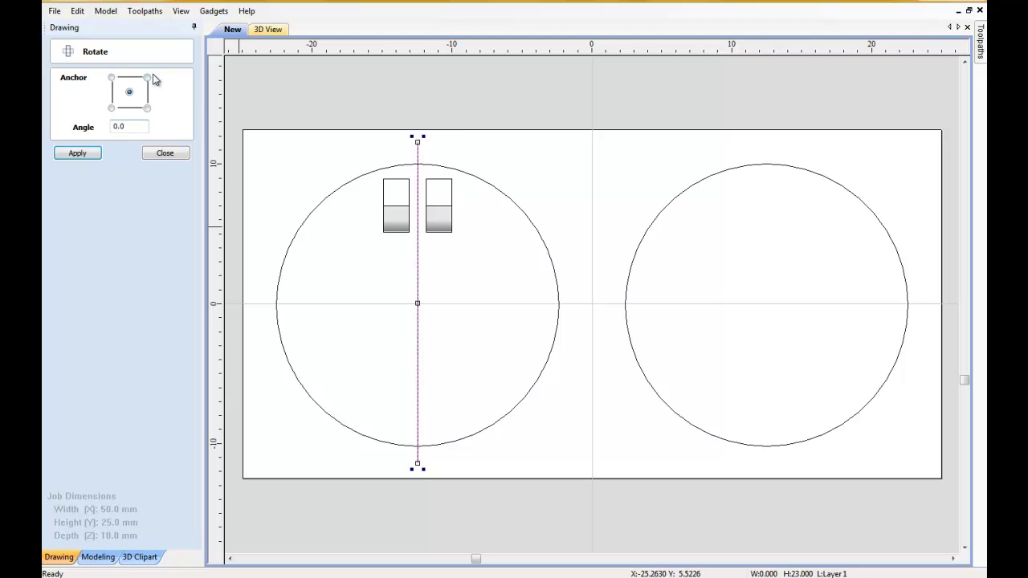
pyautogui.doubleClick(116, 126)
pyautogui.write('.0')
pyautogui.click(77, 152)
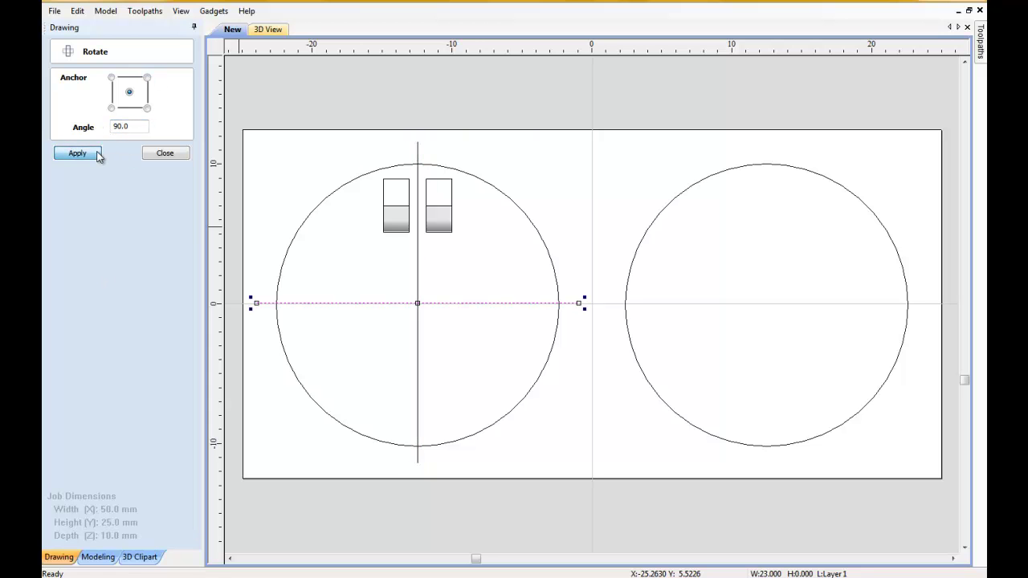
pyautogui.click(165, 153)
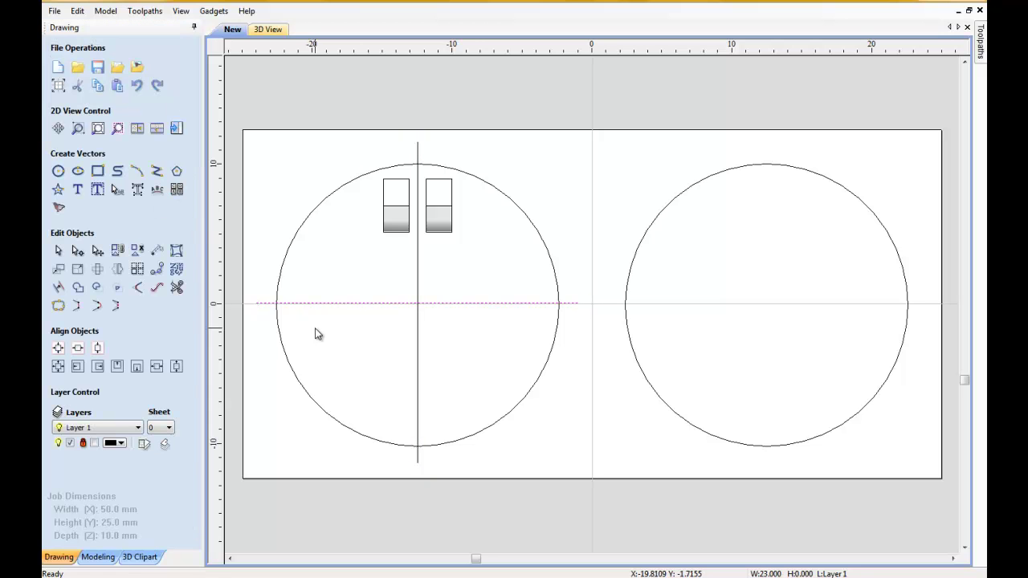
pyautogui.click(382, 335)
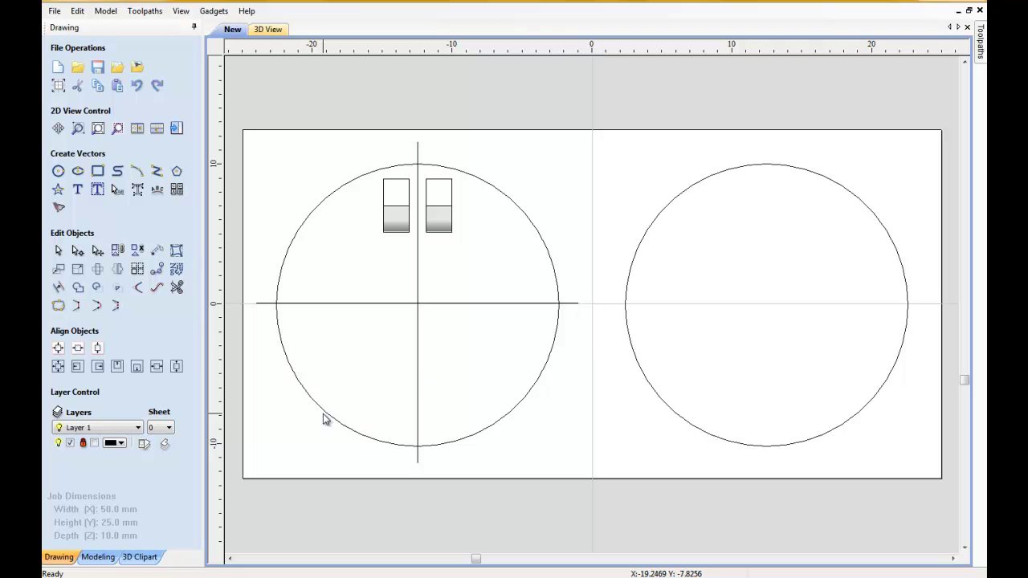
pyautogui.click(267, 29)
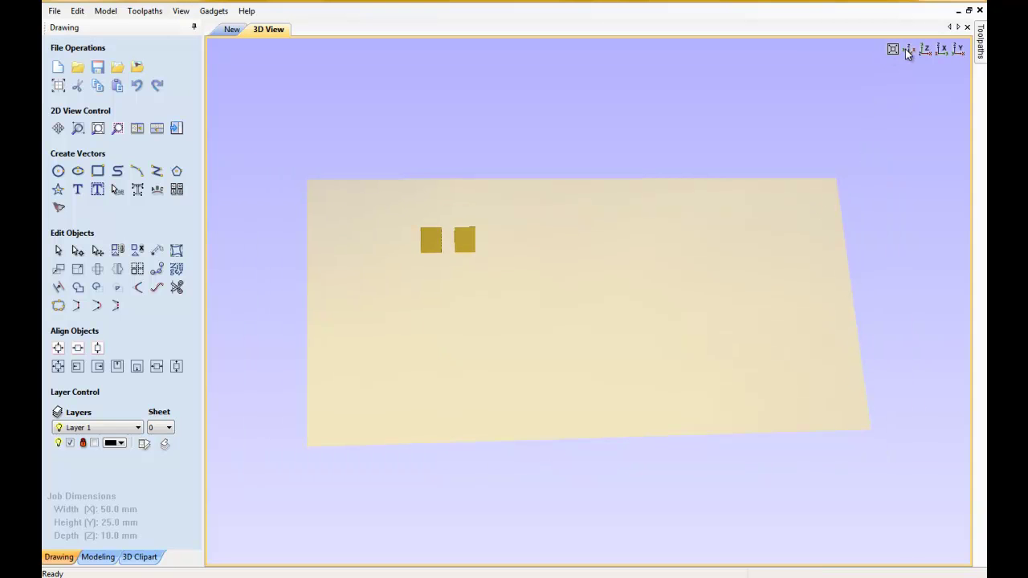
# Check the two blocks from isometric, top and side preset views, then restore the drawing tools.
pyautogui.click(907, 49)
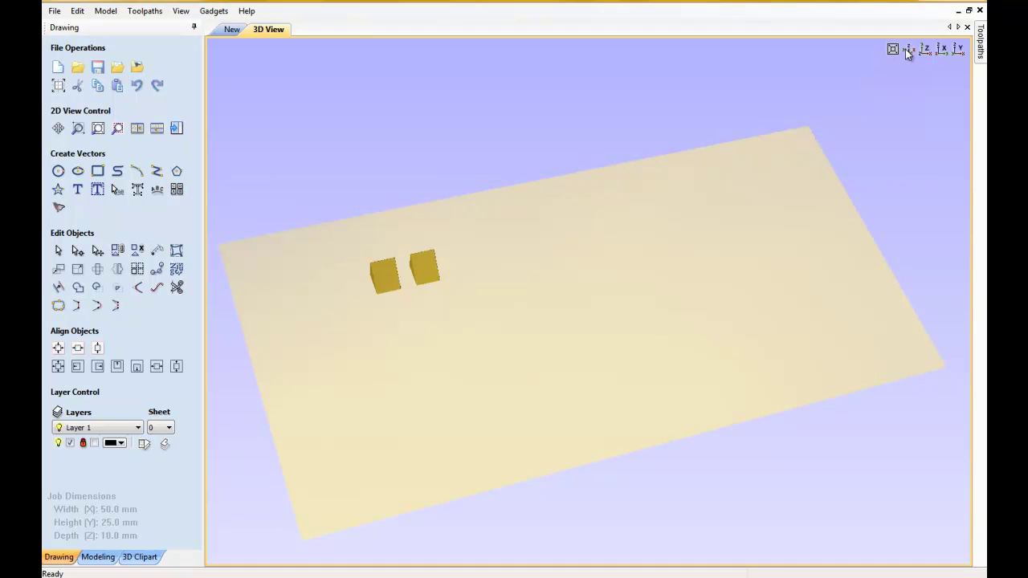
pyautogui.moveTo(673, 319); pyautogui.dragTo(673, 320)
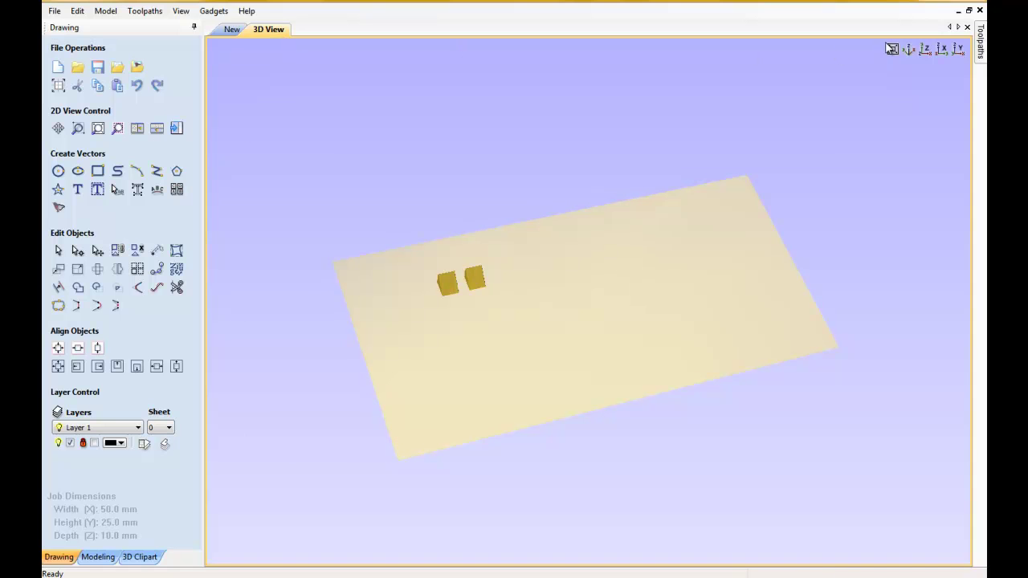
pyautogui.click(894, 50)
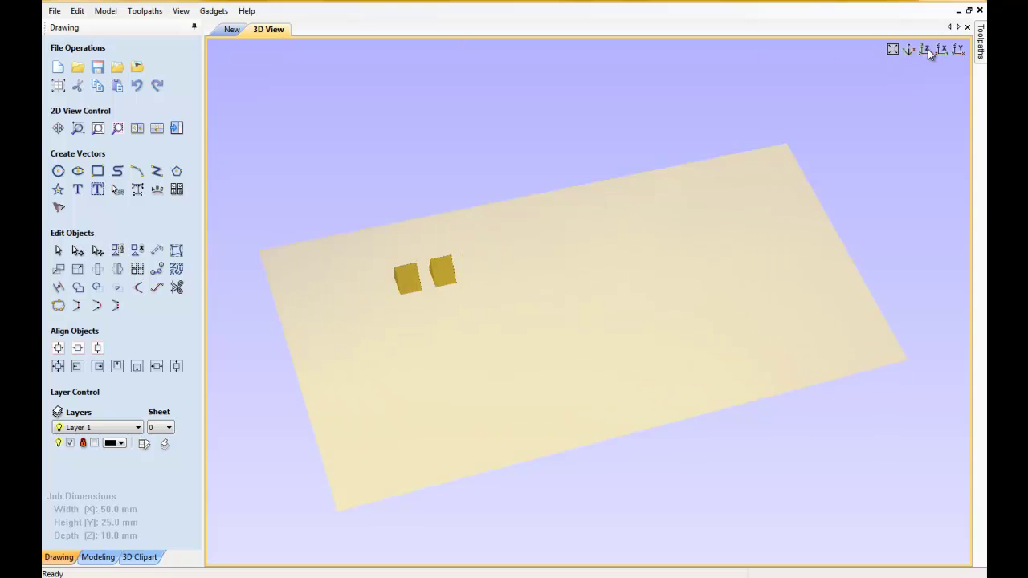
pyautogui.click(926, 49)
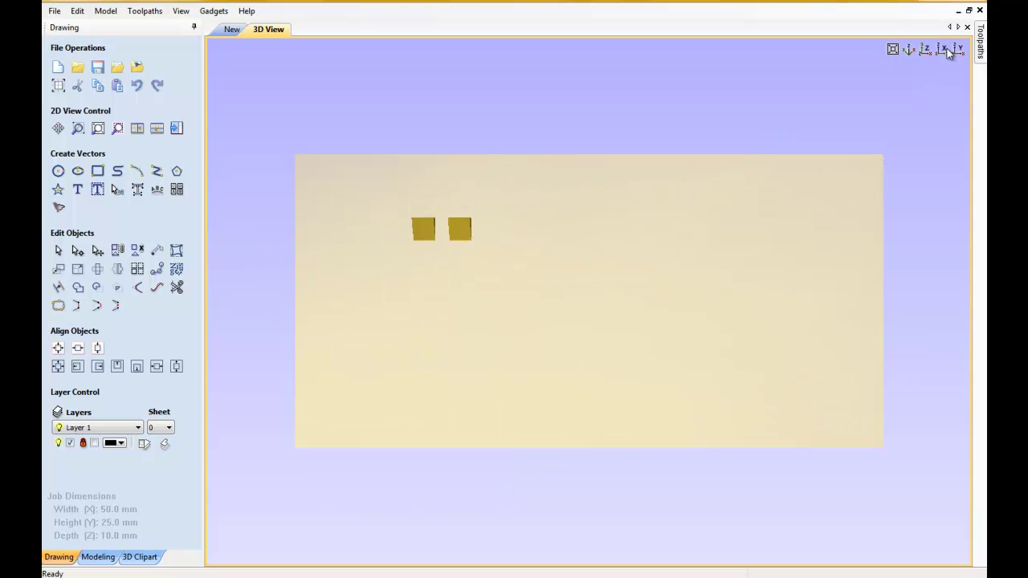
pyautogui.click(947, 48)
pyautogui.click(966, 48)
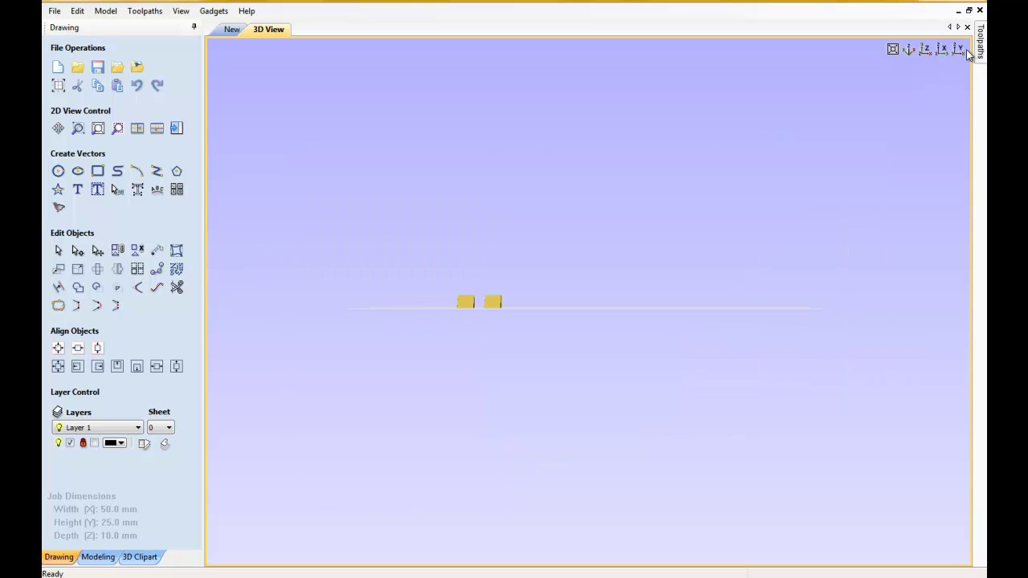
pyautogui.click(909, 50)
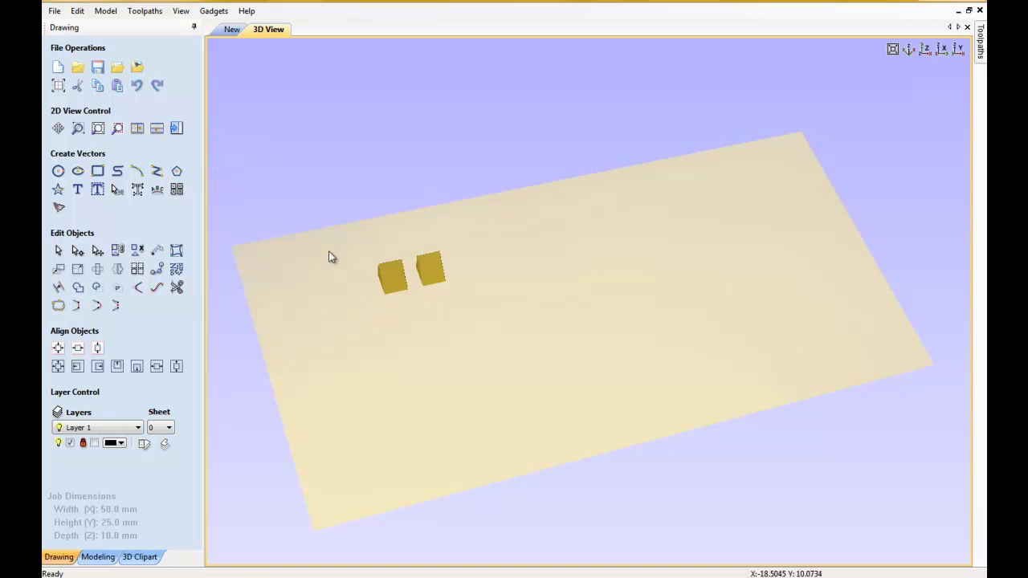
pyautogui.click(52, 562)
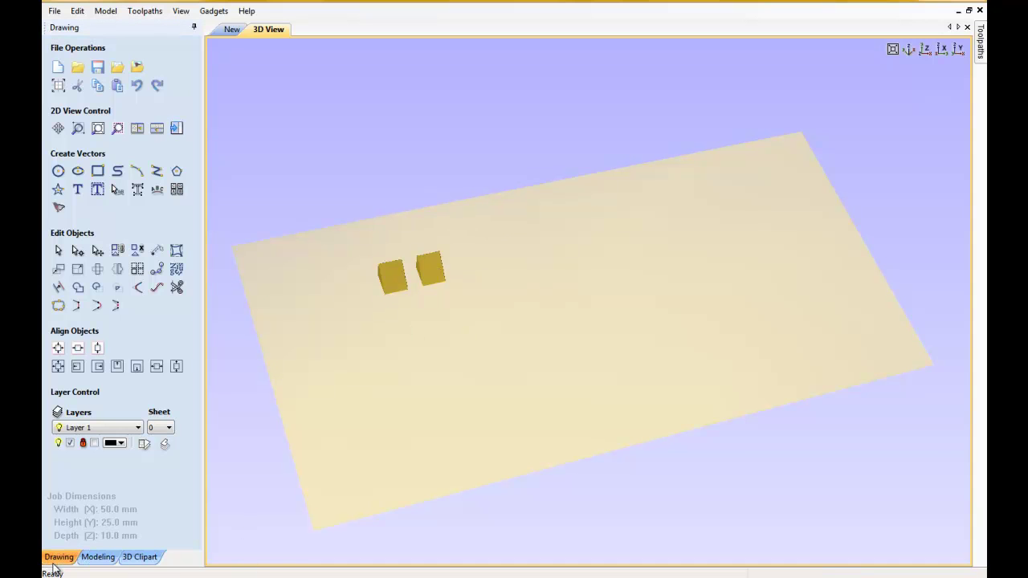
# Back in the 2D drawing, select the horizontal line and left circle and apply an alignment.
pyautogui.click(232, 29)
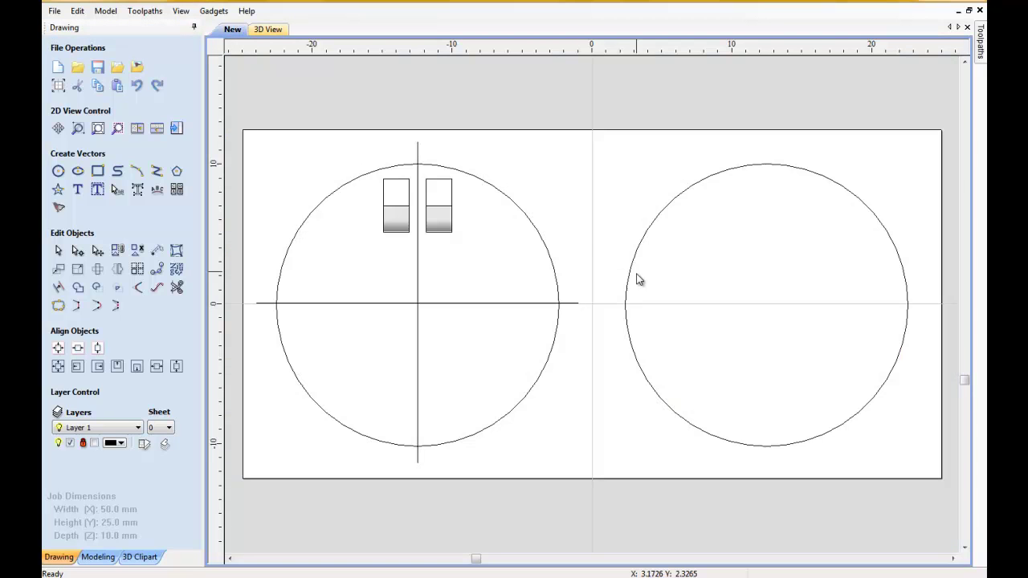
pyautogui.scroll(-2, 592, 239)
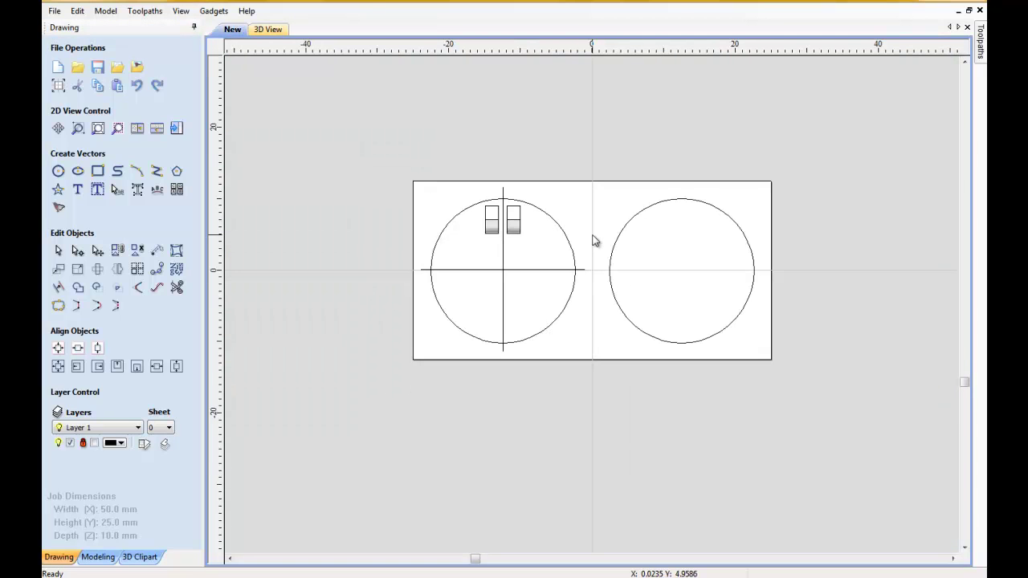
pyautogui.scroll(1, 593, 240)
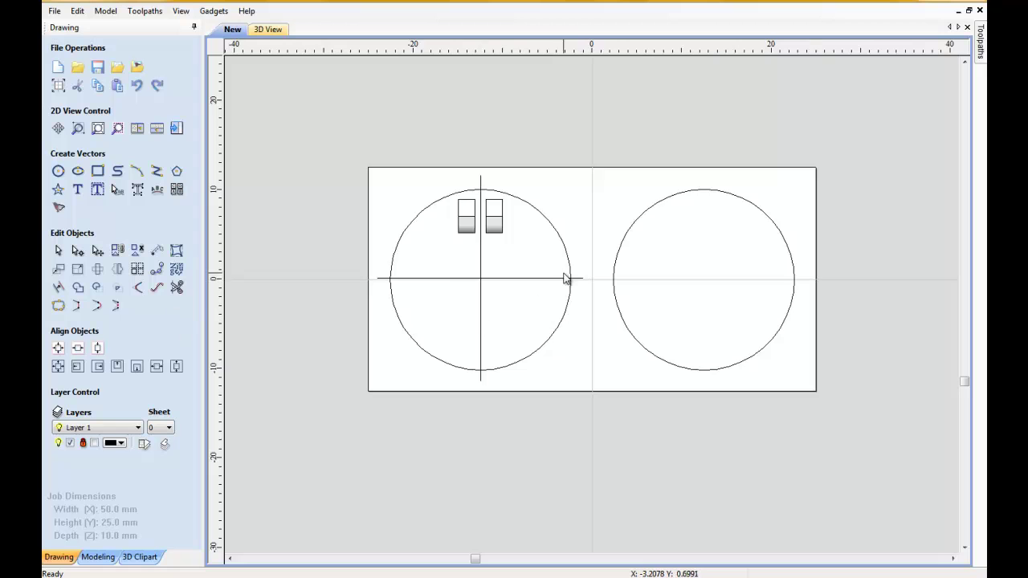
pyautogui.scroll(1, 539, 326)
pyautogui.scroll(1, 542, 326)
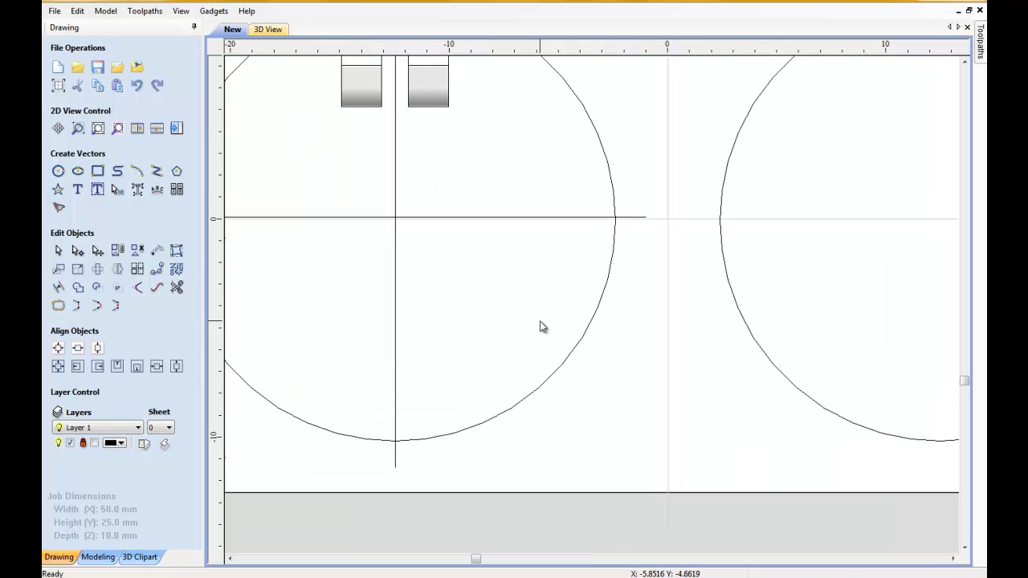
pyautogui.click(632, 219)
pyautogui.scroll(-1, 635, 269)
pyautogui.click(601, 318)
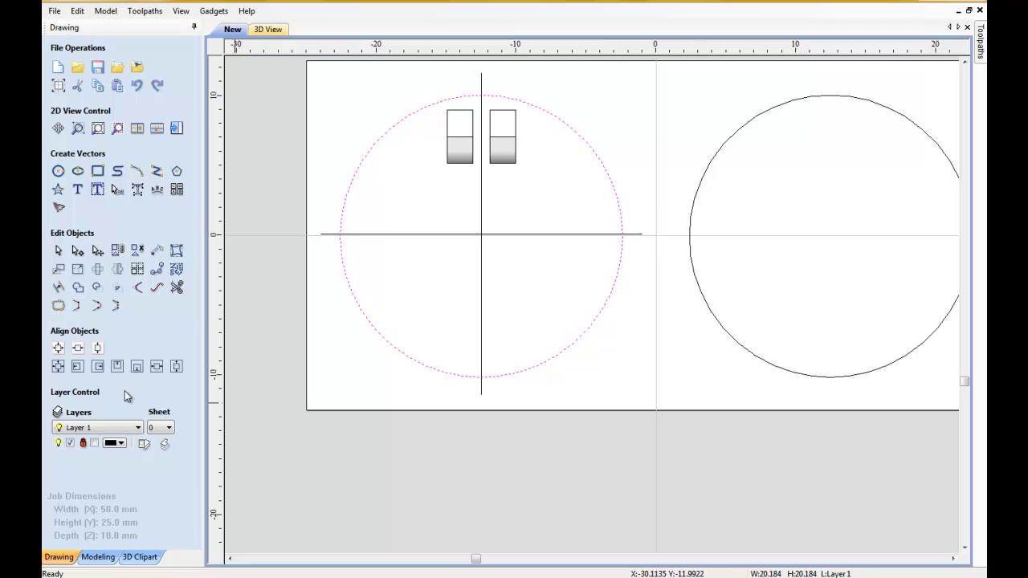
pyautogui.click(98, 349)
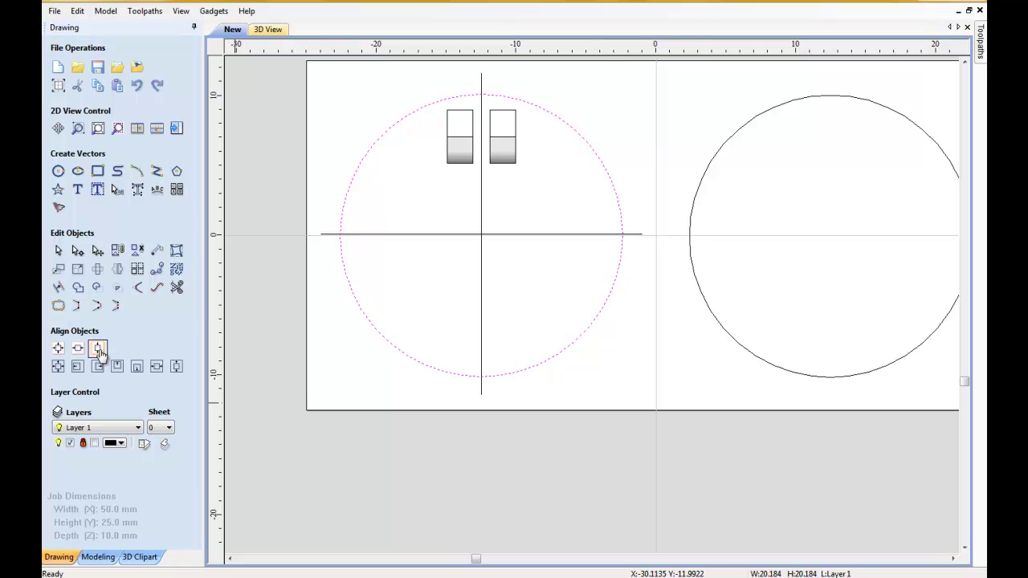
# Centre the horizontal line vertically on the circle with Align Centers Vertically.
pyautogui.click(692, 265)
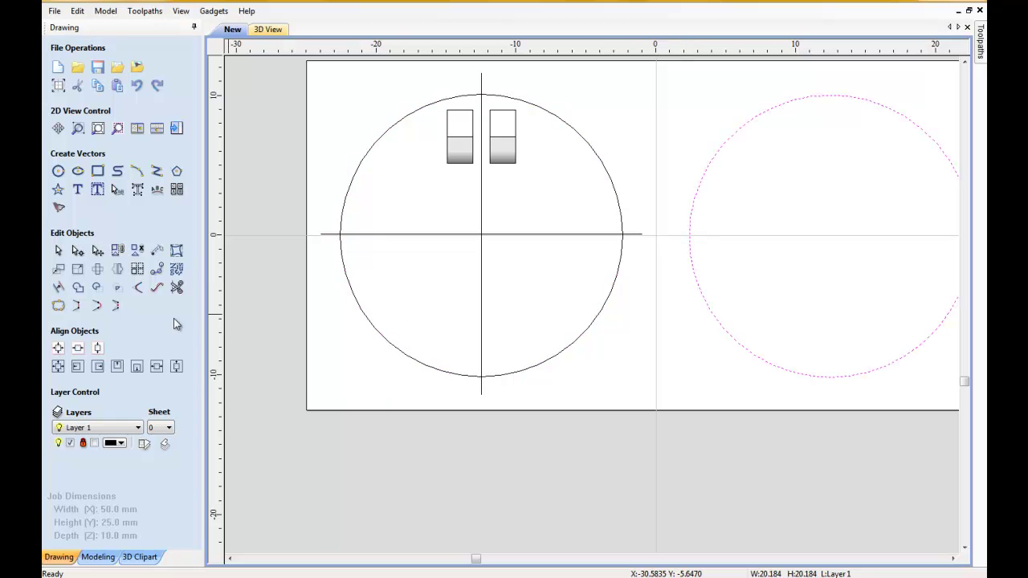
pyautogui.click(97, 350)
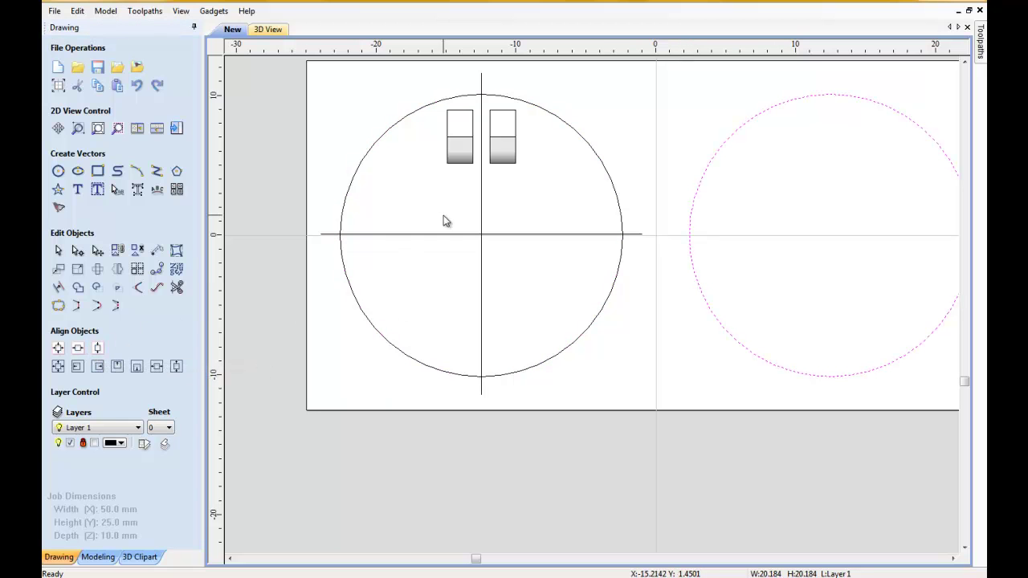
pyautogui.click(455, 235)
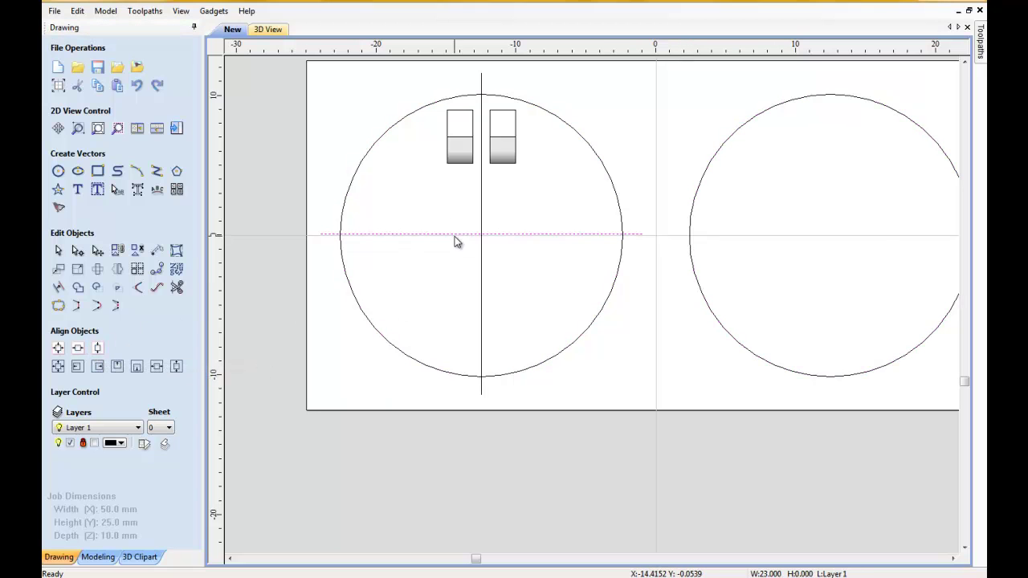
pyautogui.click(97, 350)
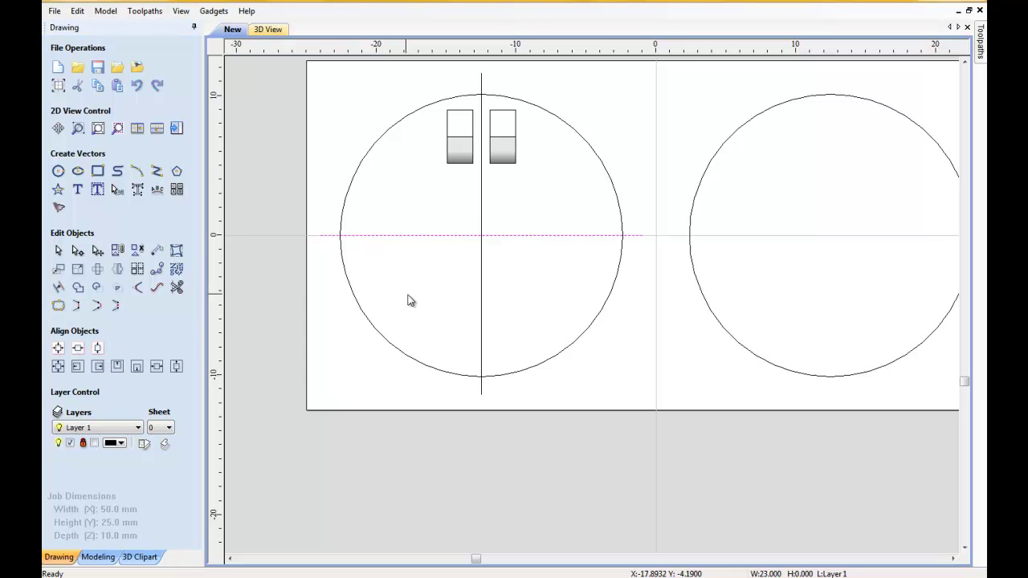
pyautogui.click(635, 312)
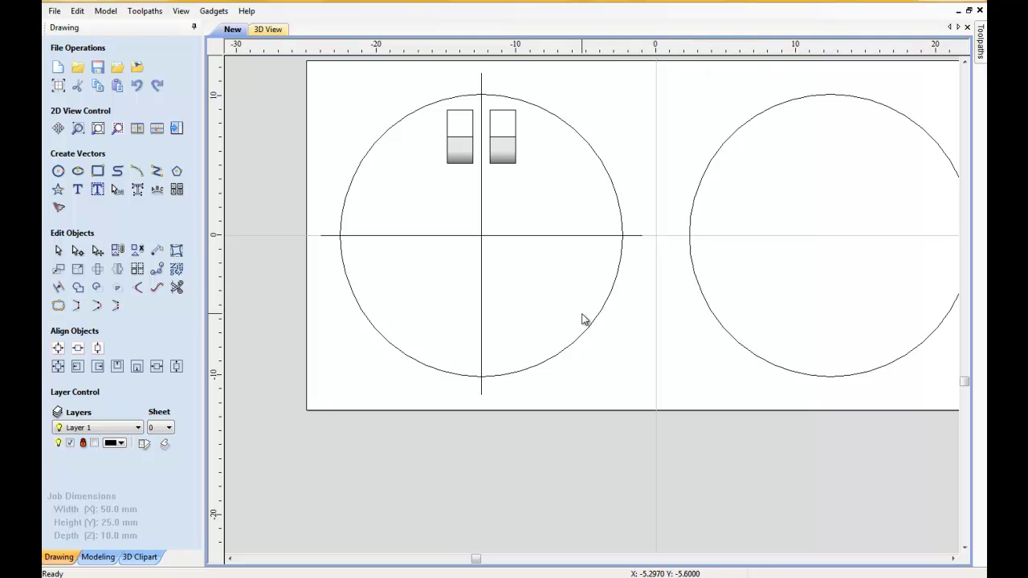
# Check the vertical line through the left circle, then show the Modeling component list.
pyautogui.scroll(-2, 578, 341)
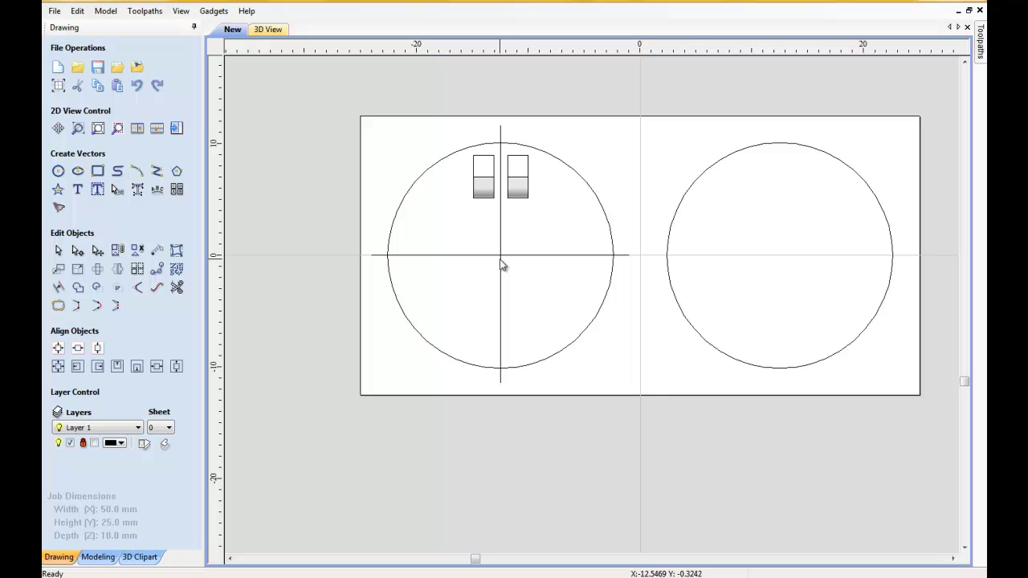
pyautogui.click(500, 280)
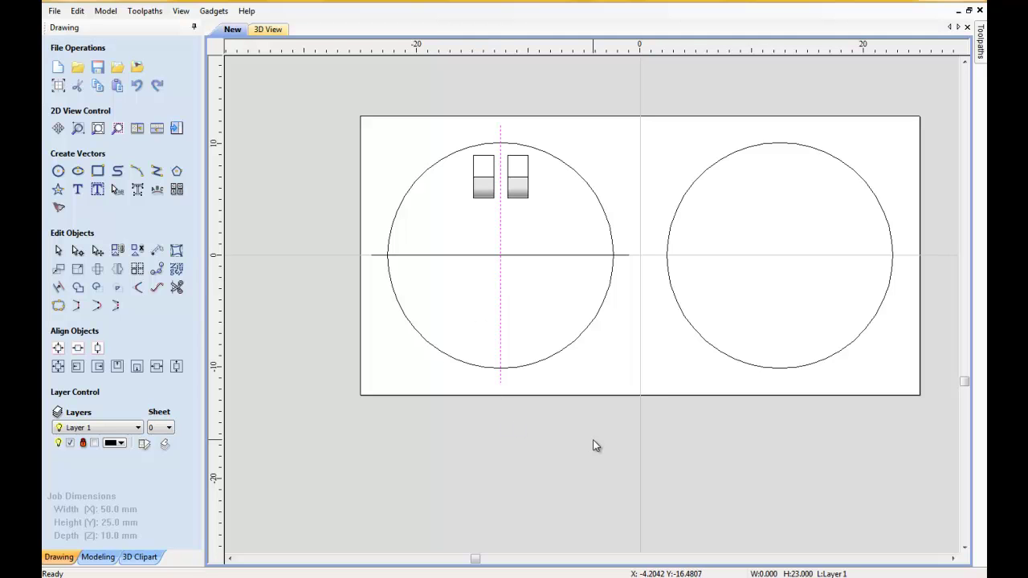
pyautogui.click(540, 313)
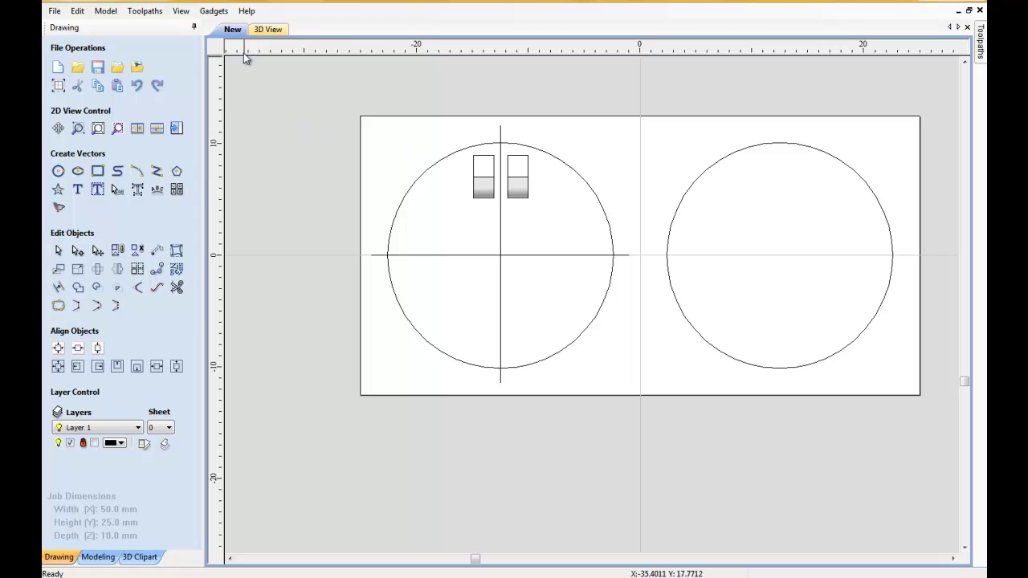
pyautogui.click(98, 557)
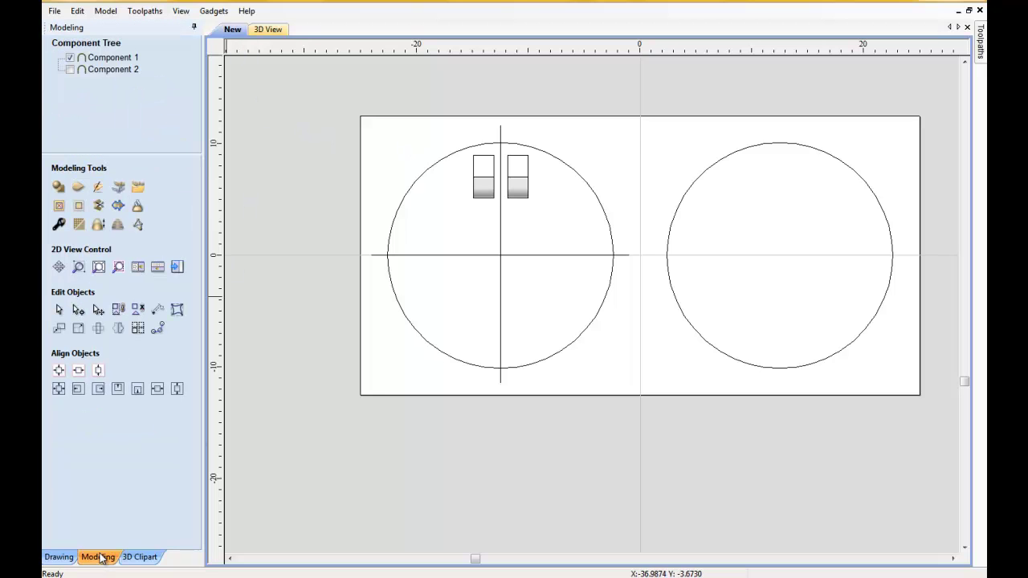
pyautogui.click(109, 58)
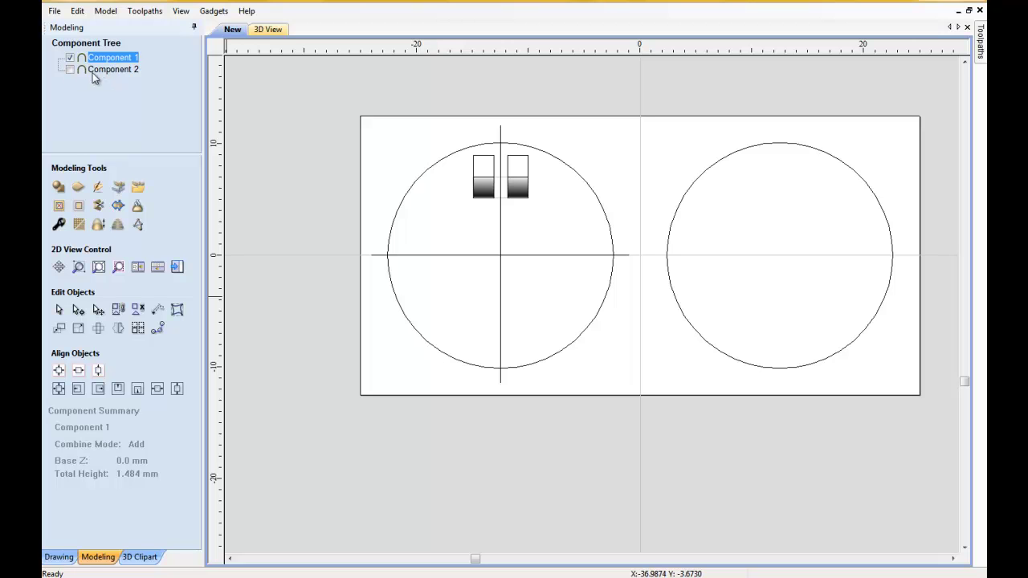
pyautogui.click(99, 330)
pyautogui.click(165, 154)
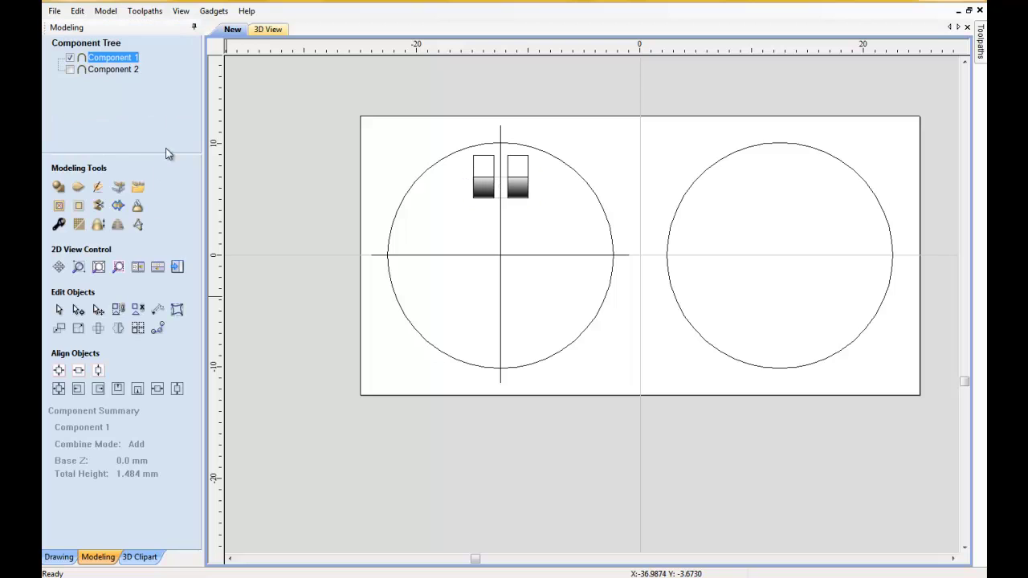
pyautogui.click(137, 328)
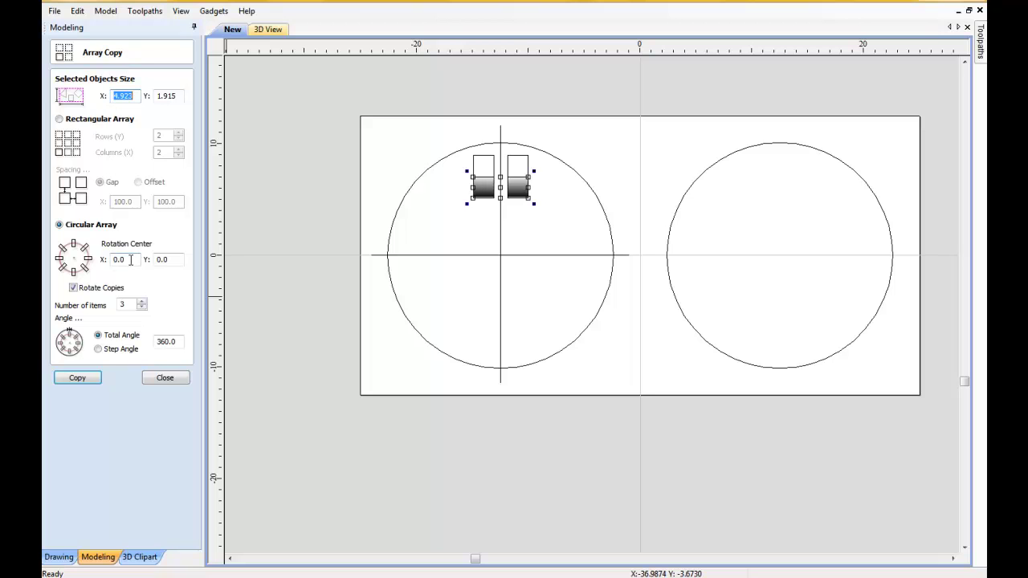
pyautogui.click(127, 259)
pyautogui.write('1')
pyautogui.click(77, 377)
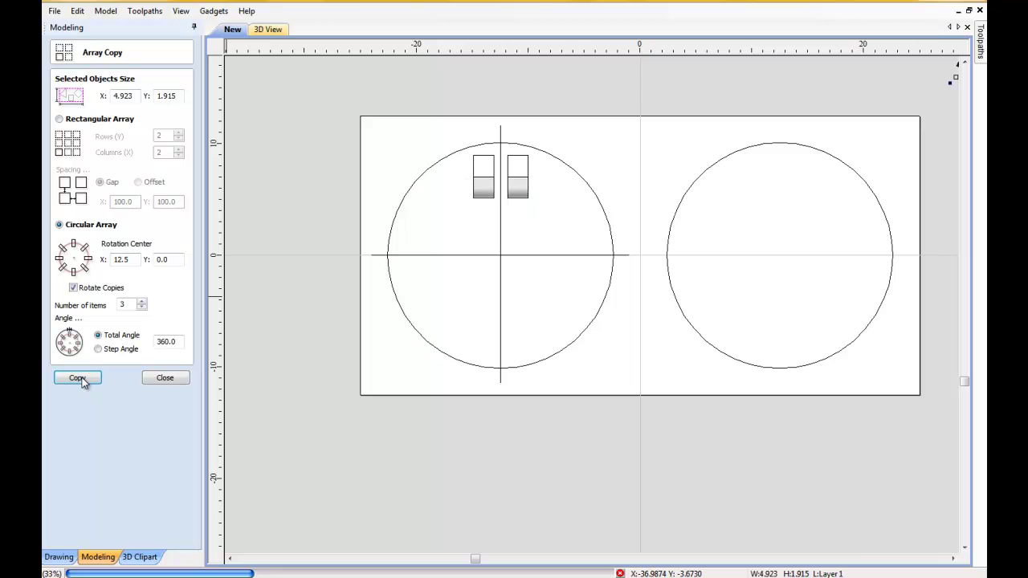
pyautogui.click(77, 10)
pyautogui.click(102, 26)
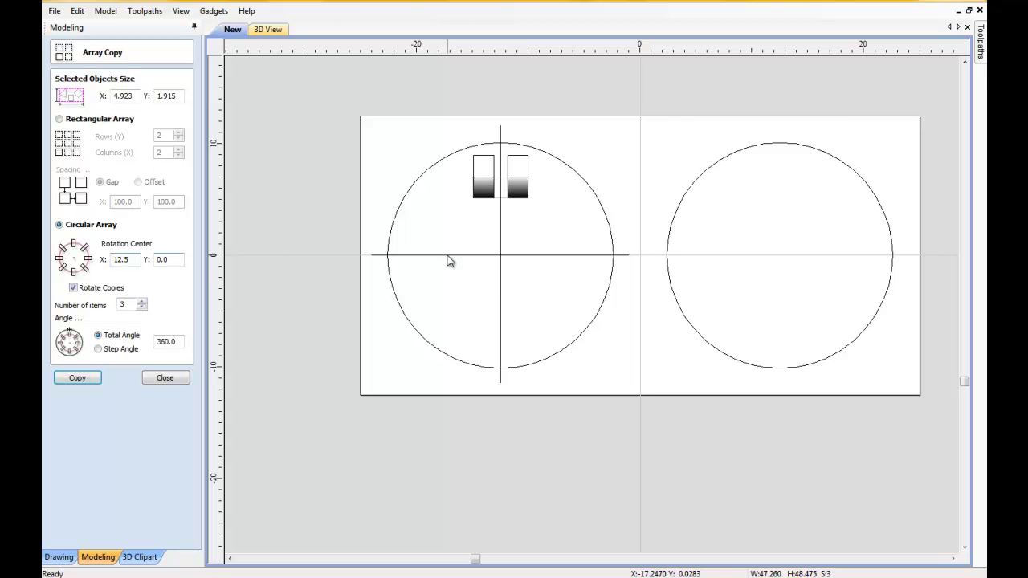
pyautogui.click(166, 377)
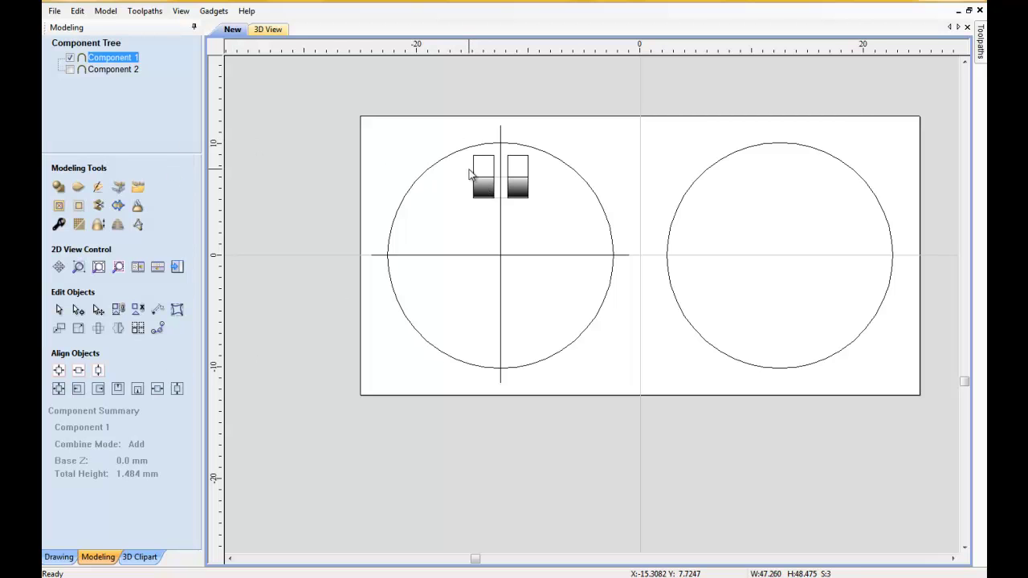
# Circular-array the block pair using a step angle, then undo the misplaced copy.
pyautogui.click(474, 191)
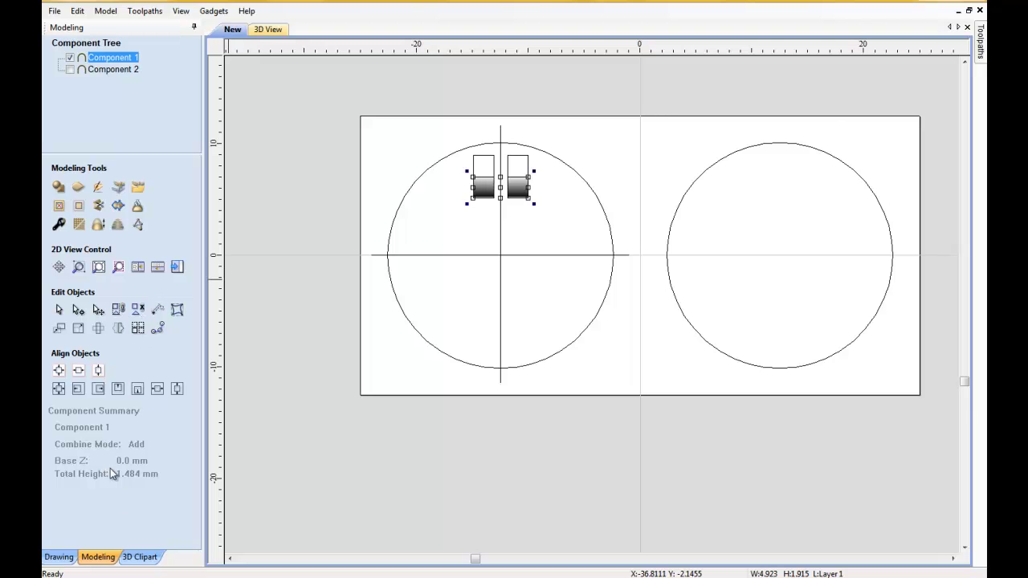
pyautogui.click(139, 328)
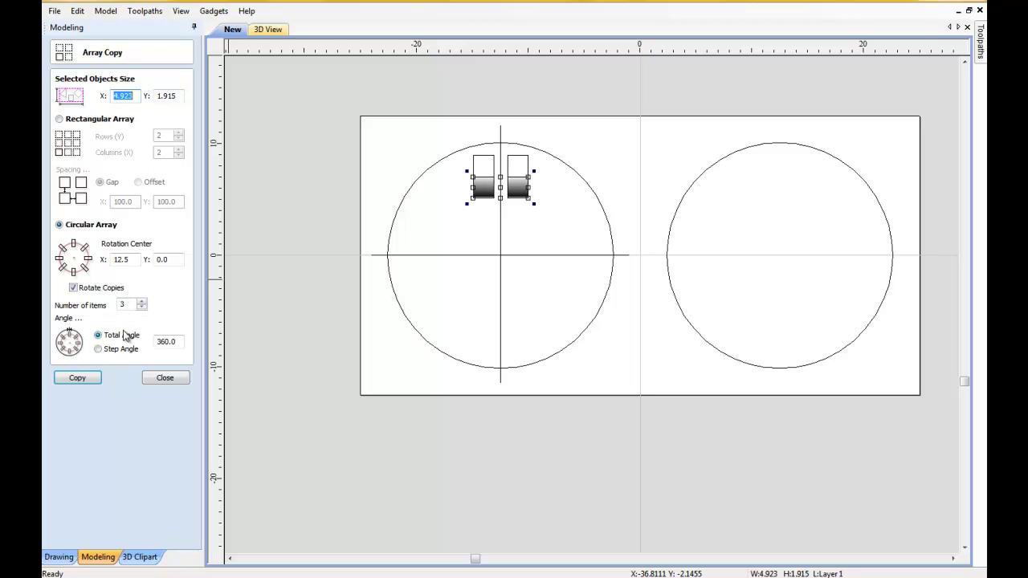
pyautogui.click(97, 348)
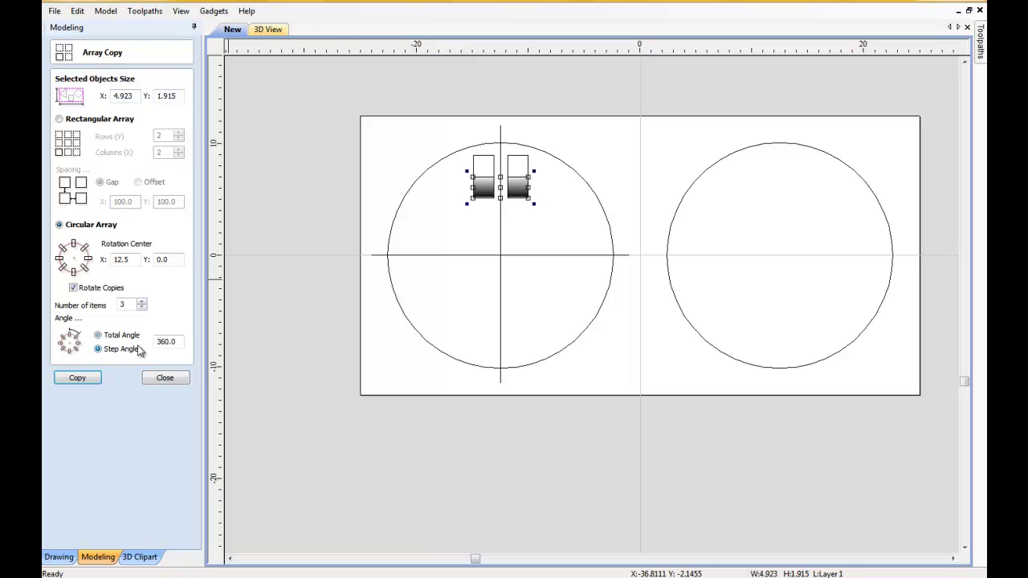
pyautogui.moveTo(178, 342); pyautogui.dragTo(139, 342)
pyautogui.write('120')
pyautogui.click(93, 381)
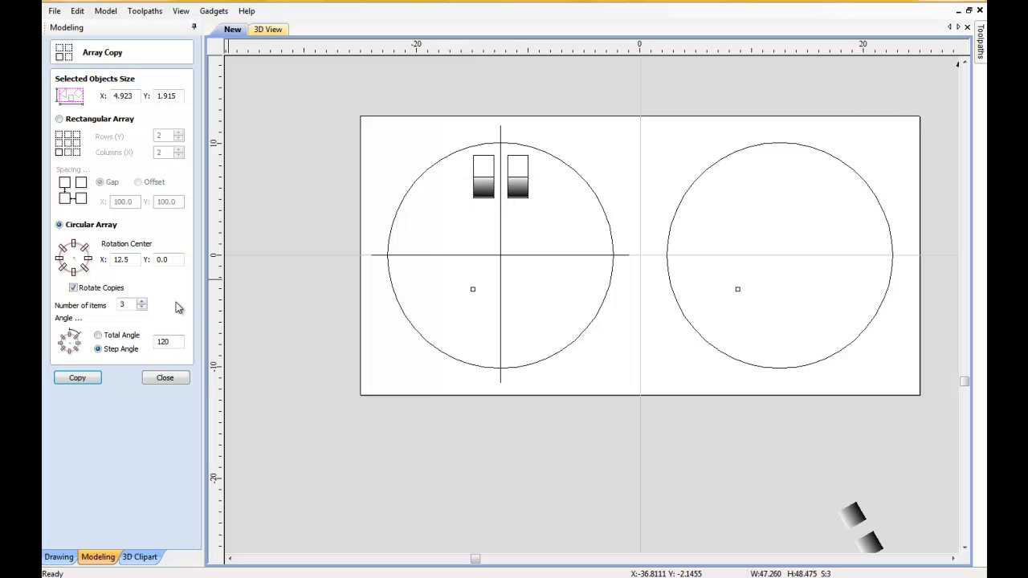
pyautogui.click(77, 10)
pyautogui.click(113, 26)
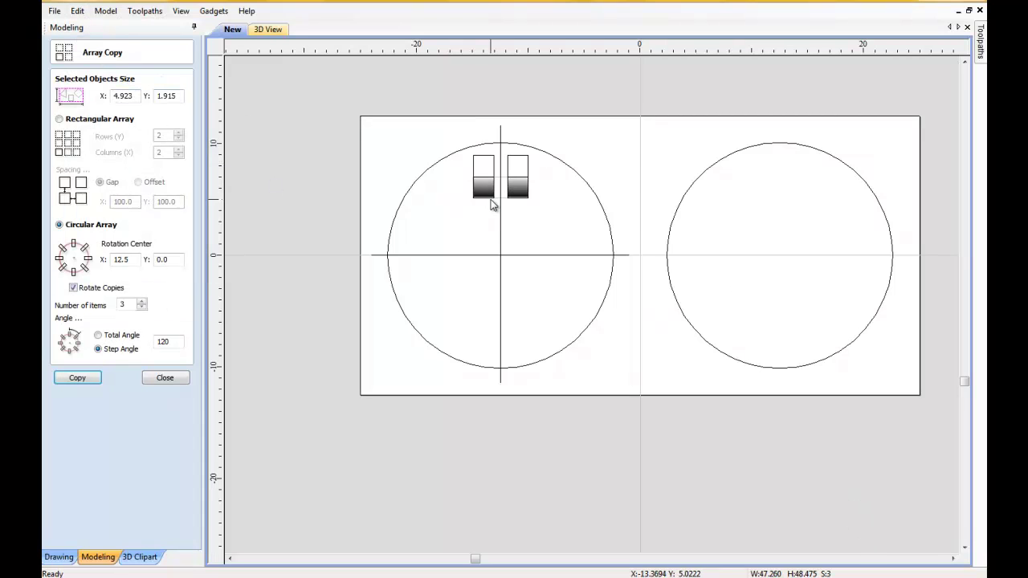
# Reselect the block pair and array-copy it around centre X -12.5, three items 120° apart.
pyautogui.click(486, 181)
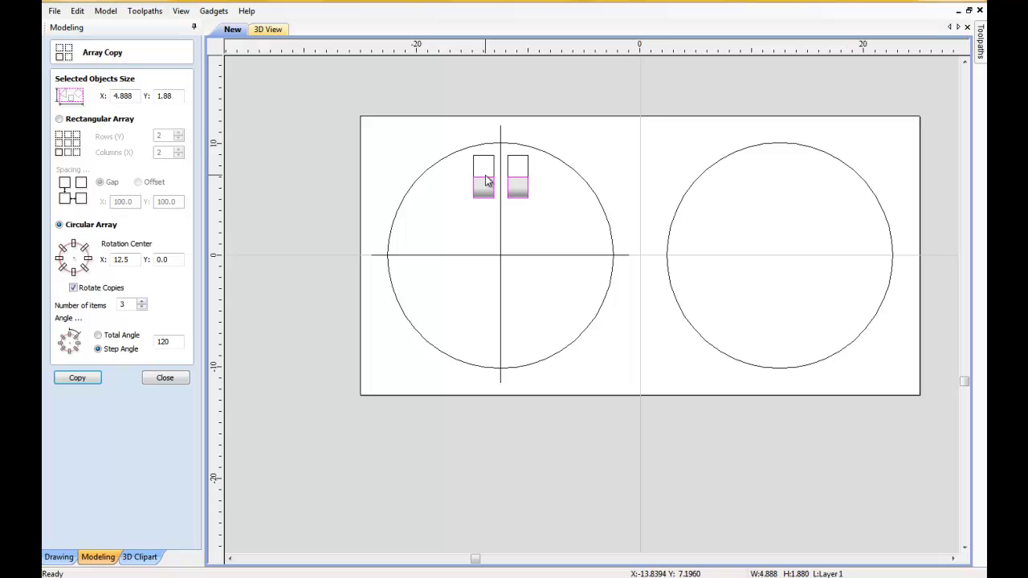
pyautogui.click(487, 190)
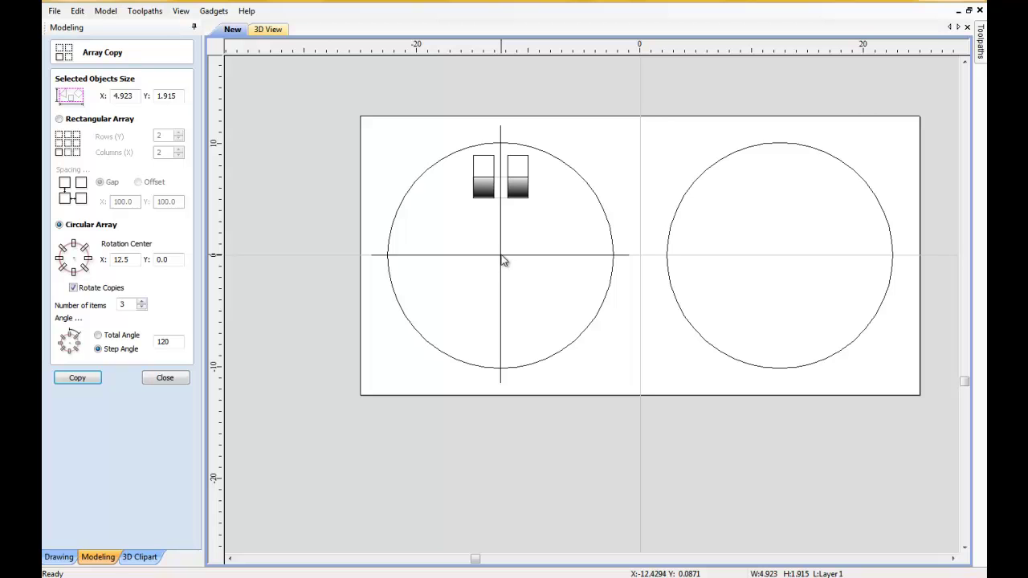
pyautogui.click(114, 260)
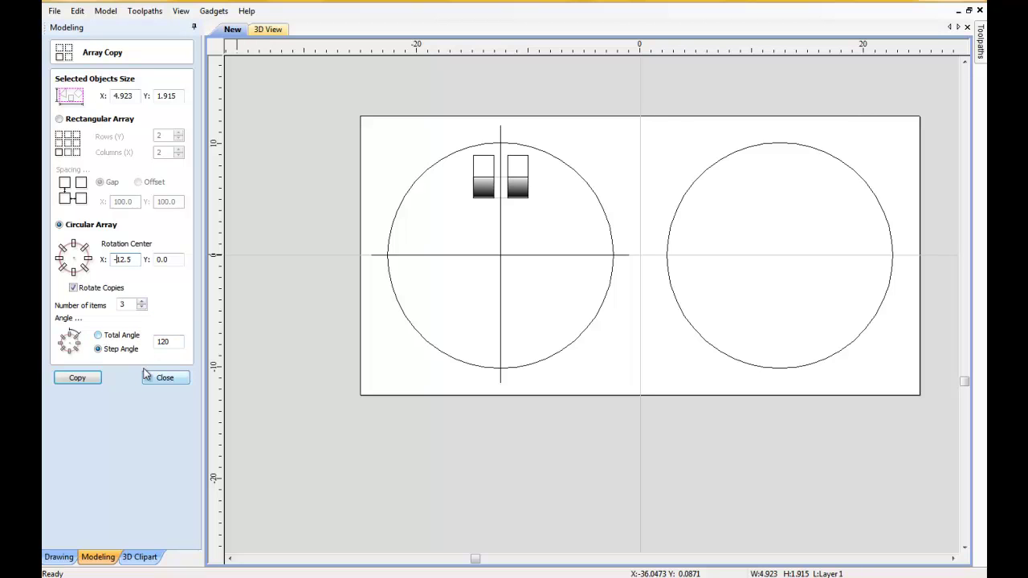
pyautogui.click(89, 380)
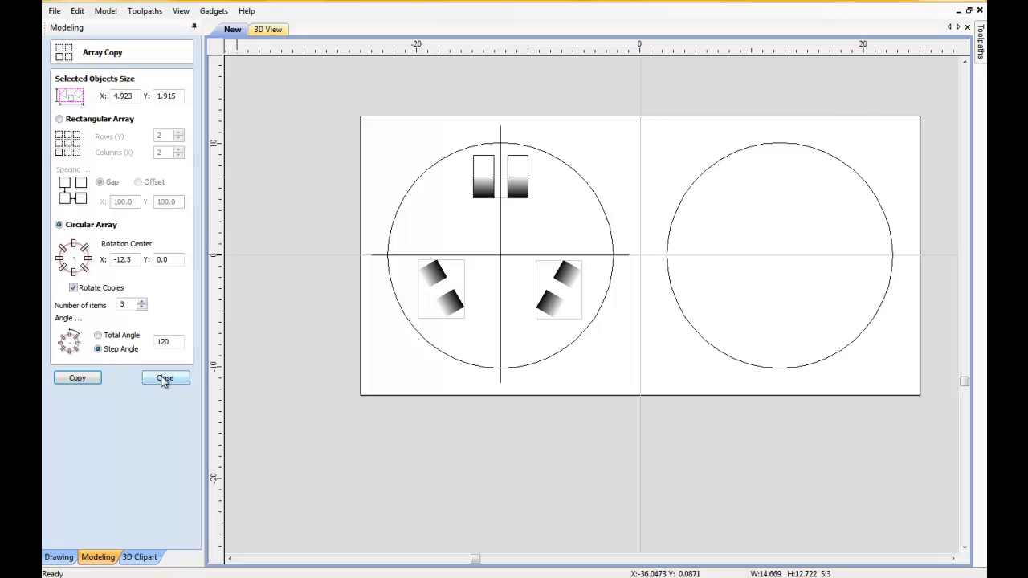
pyautogui.click(165, 378)
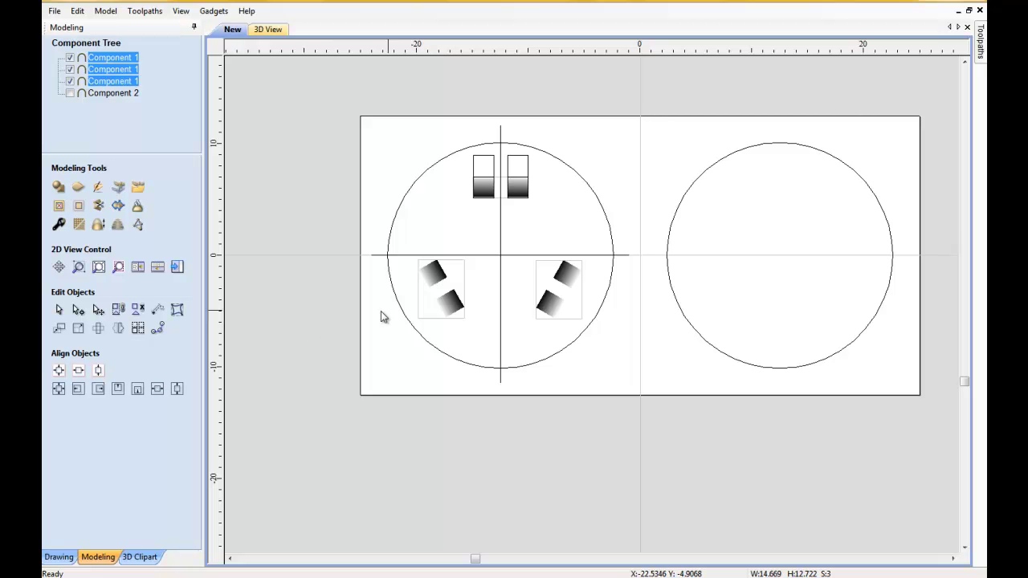
# Circular-array the two lower rectangle halves three times, 120° apart around centre -12.5,0.
pyautogui.click(439, 322)
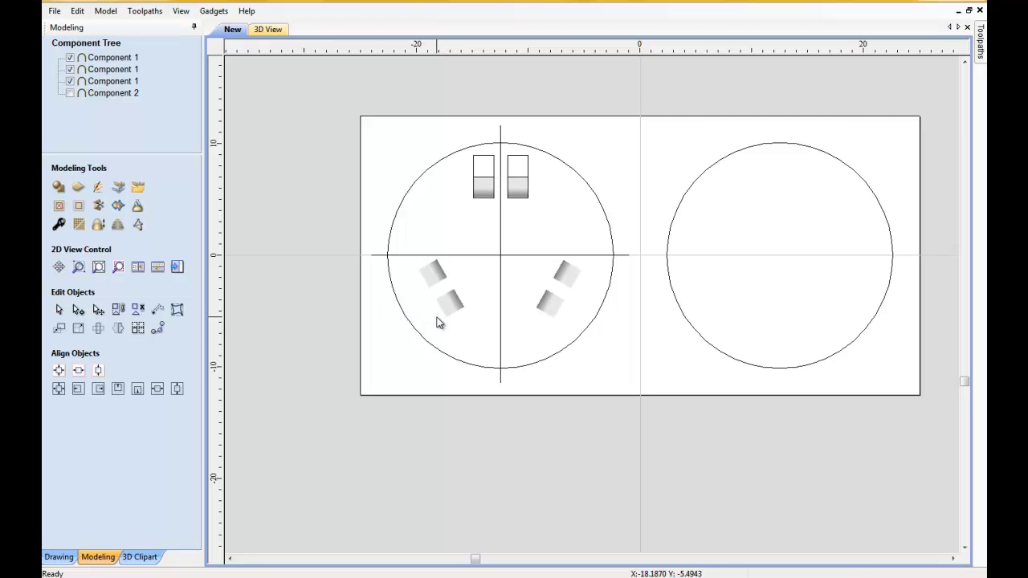
pyautogui.click(455, 301)
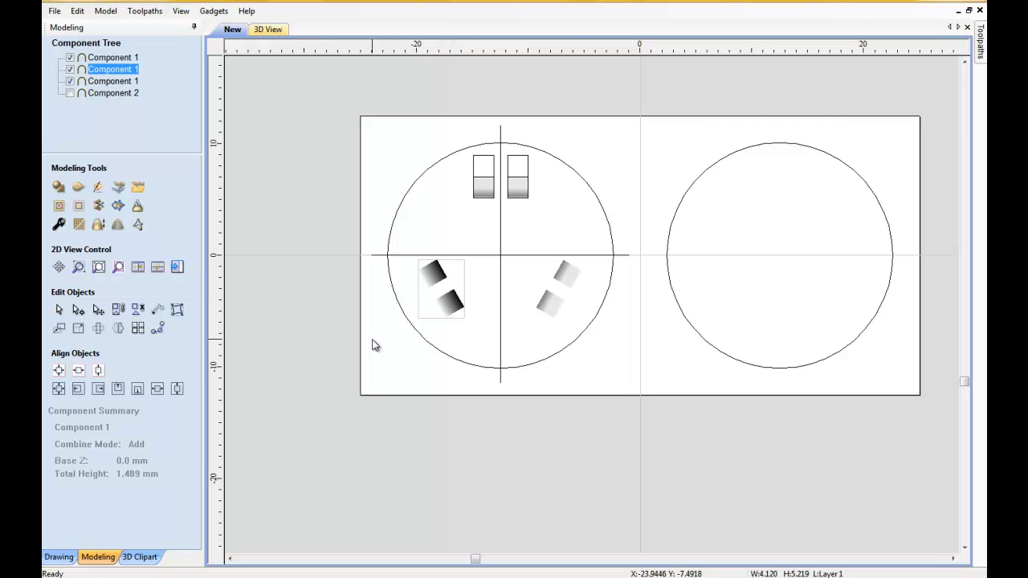
pyautogui.click(395, 367)
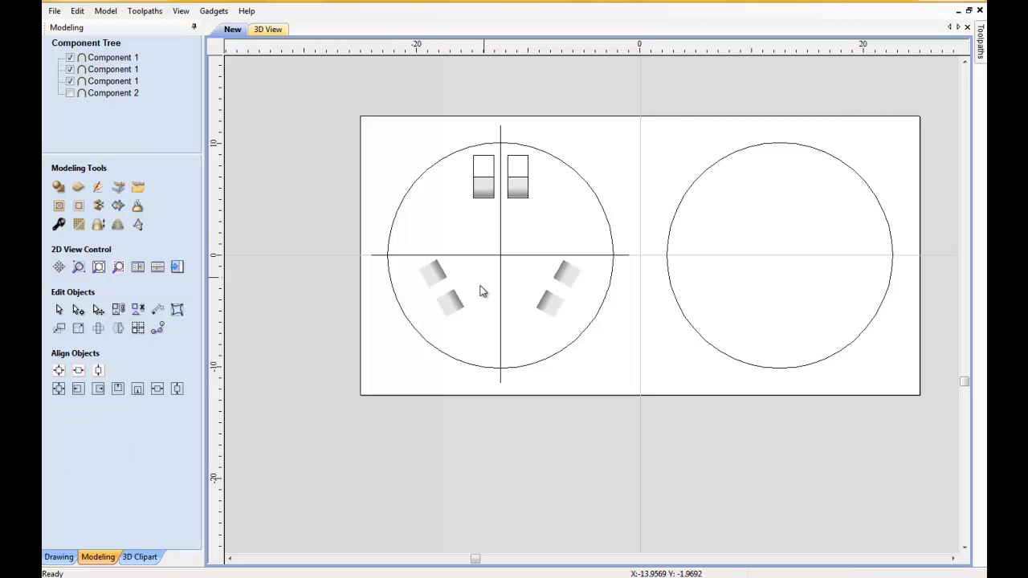
pyautogui.click(489, 187)
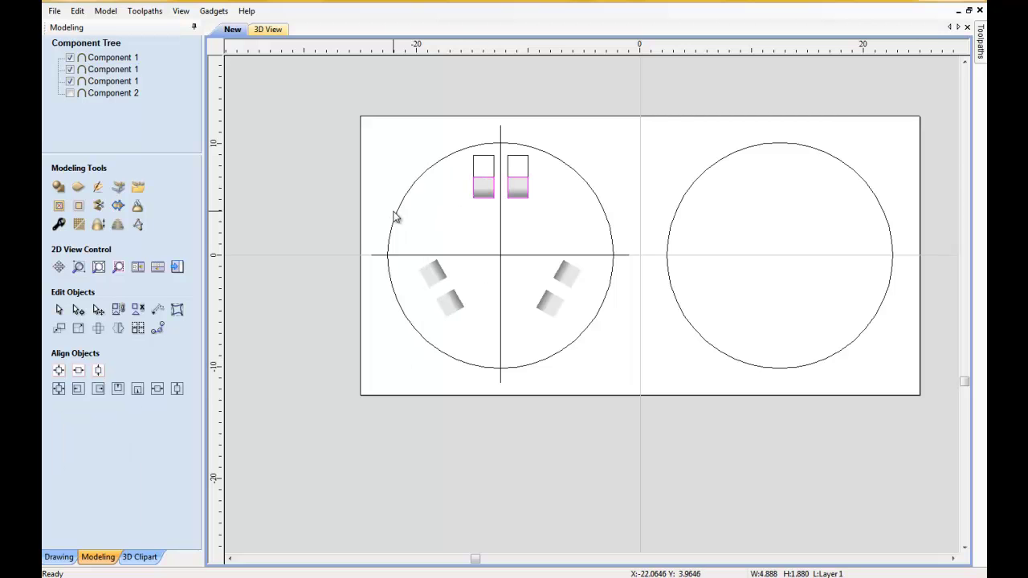
pyautogui.rightClick(395, 94)
pyautogui.click(566, 230)
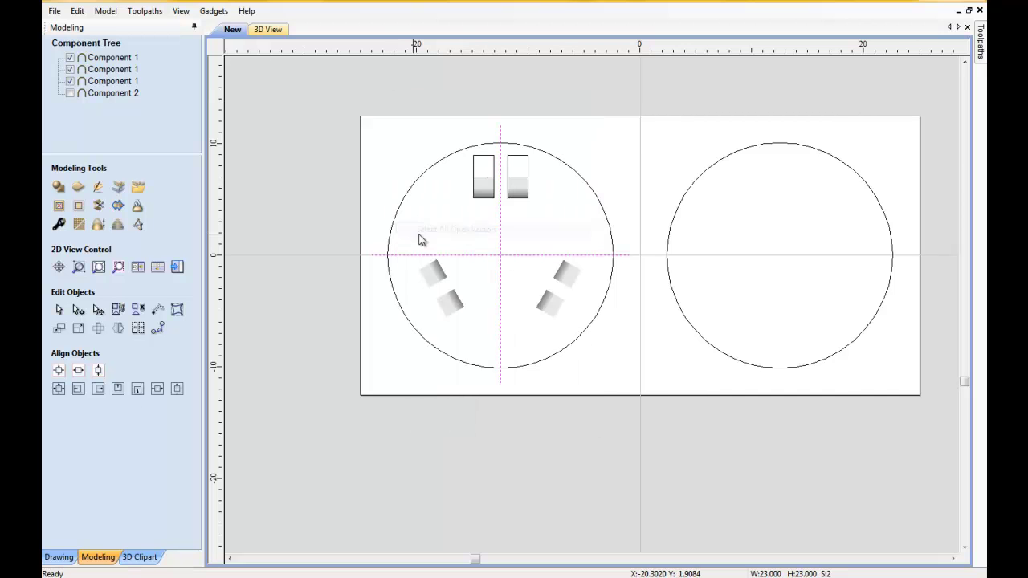
pyautogui.click(492, 182)
pyautogui.click(490, 180)
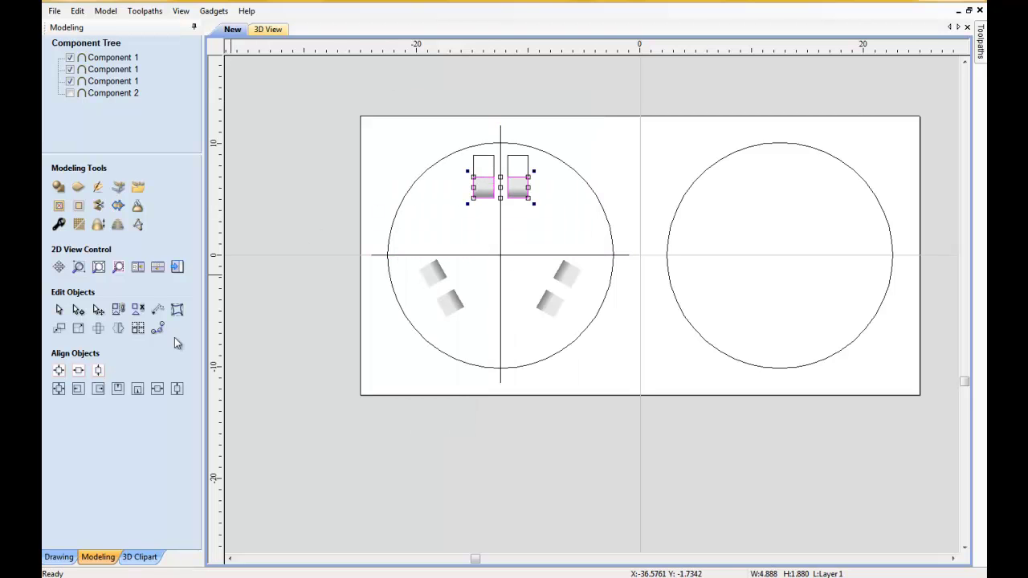
pyautogui.click(138, 328)
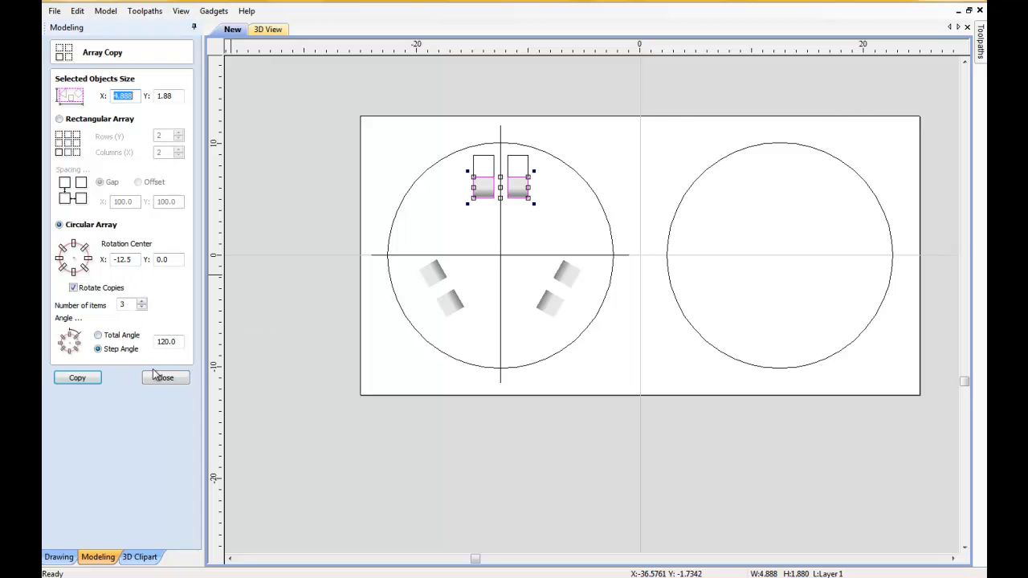
pyautogui.click(76, 378)
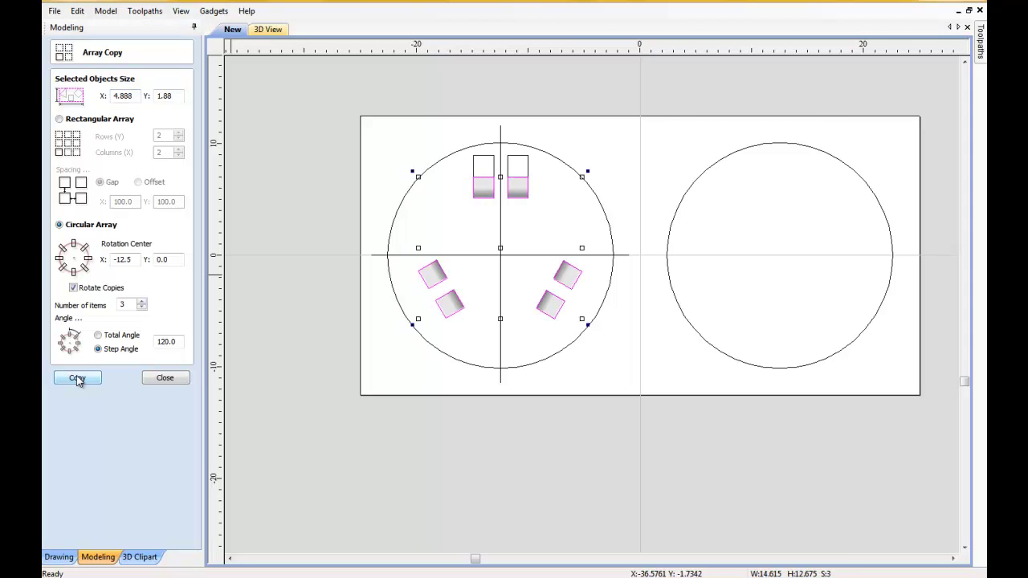
pyautogui.click(163, 378)
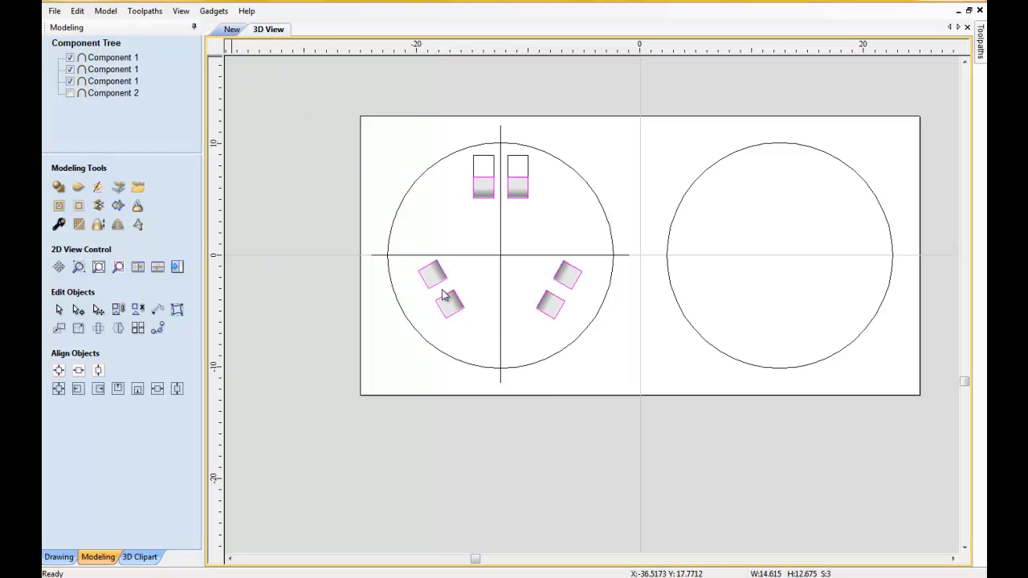
# In the 3D view, select the three Component 1 block entries.
pyautogui.press('F3')
pyautogui.moveTo(477, 382); pyautogui.dragTo(493, 231)
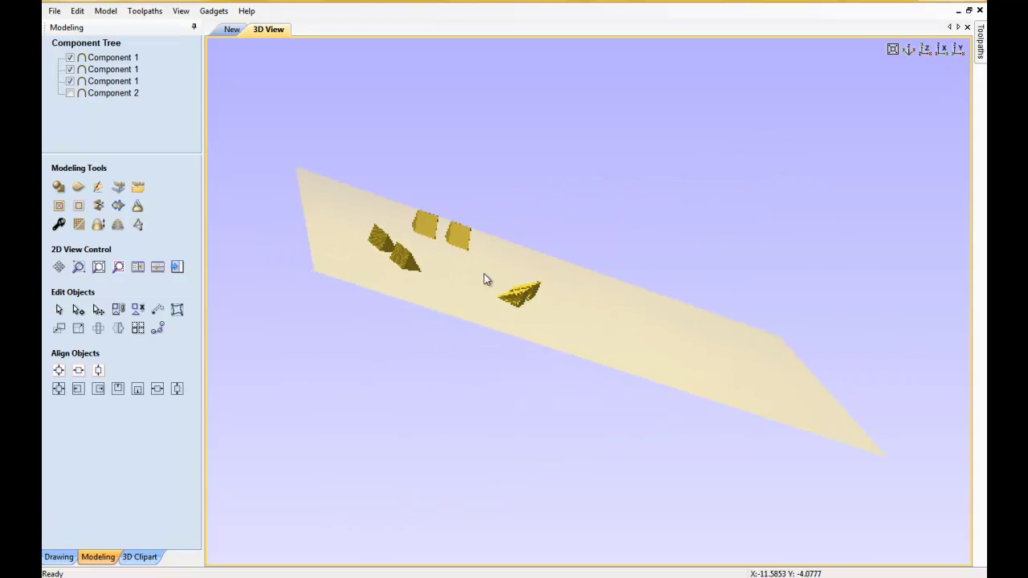
pyautogui.moveTo(485, 279); pyautogui.dragTo(460, 317)
pyautogui.moveTo(589, 360); pyautogui.dragTo(603, 438)
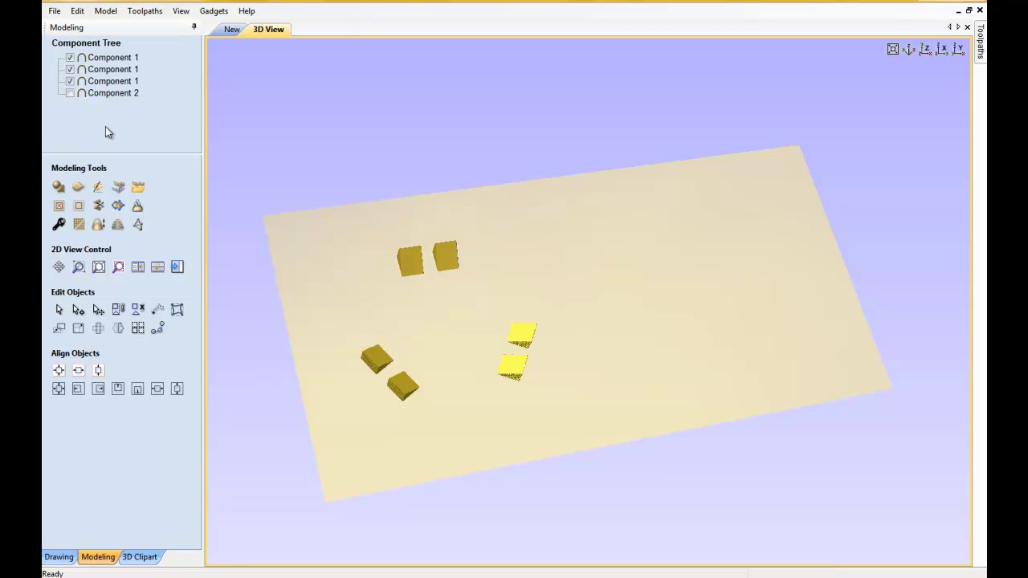
pyautogui.click(116, 81)
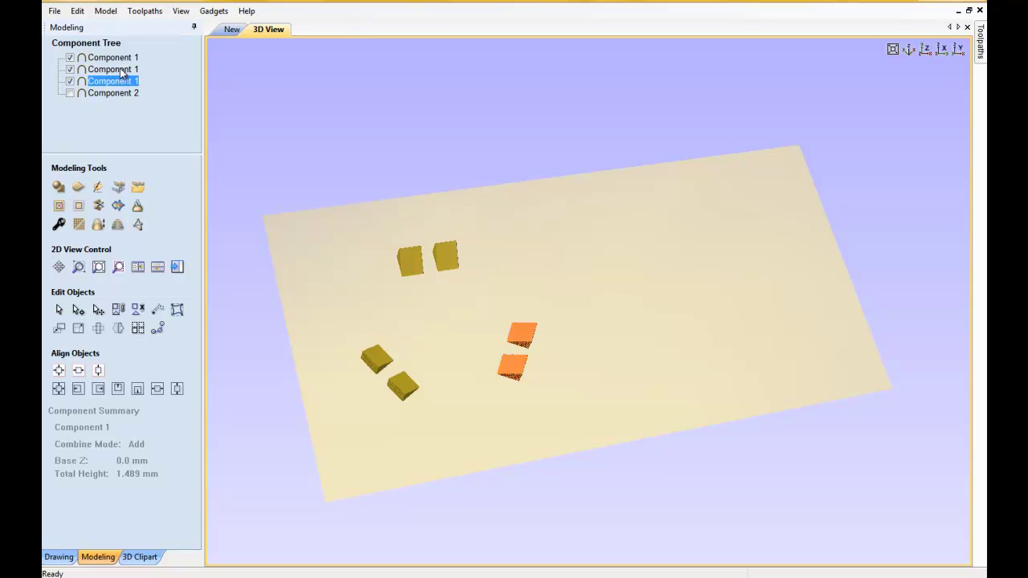
pyautogui.keyDown('ctrl'); pyautogui.click(122, 72); pyautogui.keyUp('ctrl')
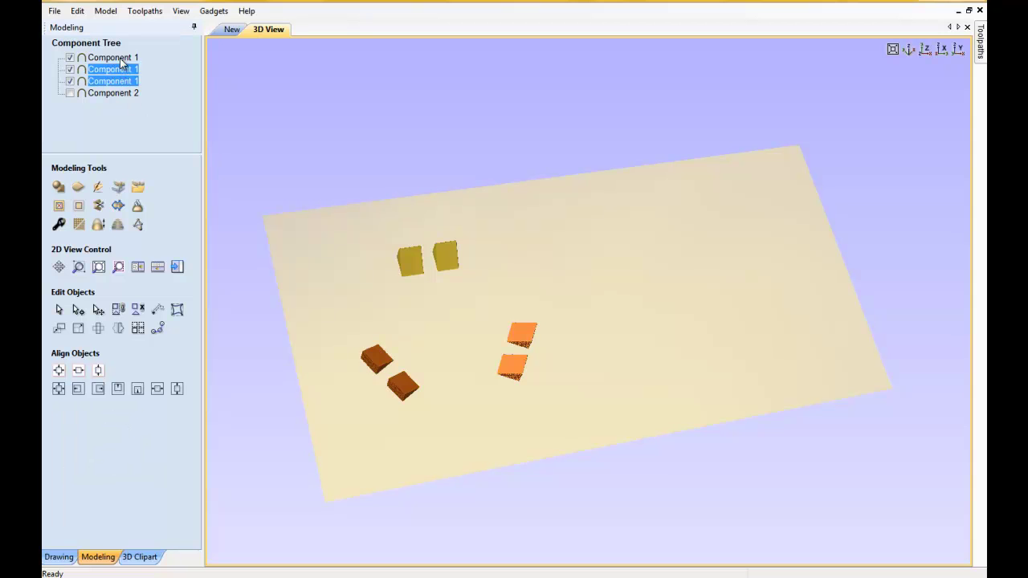
pyautogui.keyDown('ctrl'); pyautogui.click(121, 60); pyautogui.keyUp('ctrl')
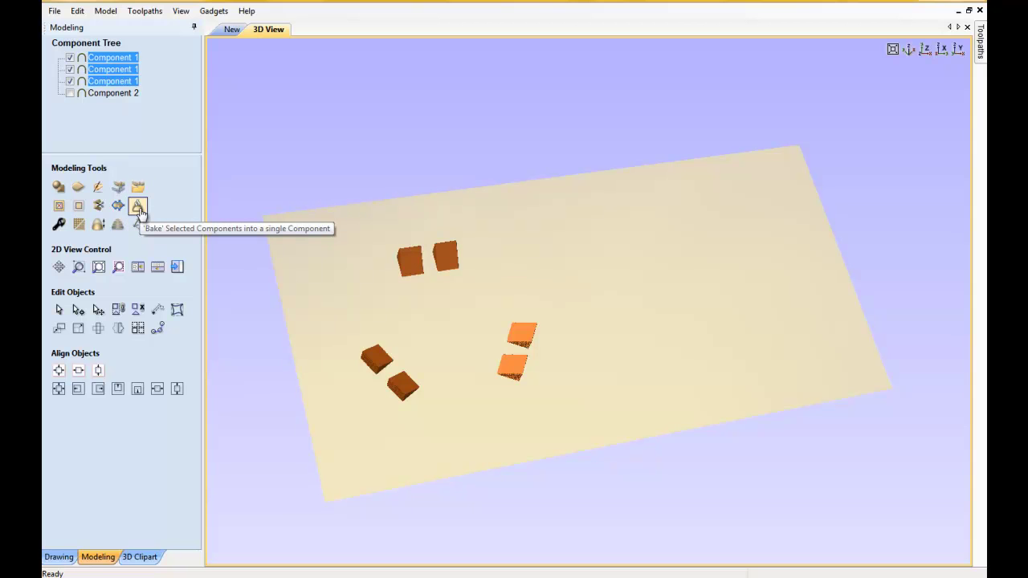
# Bake them into one component and make the disc Component 2 visible.
pyautogui.click(138, 208)
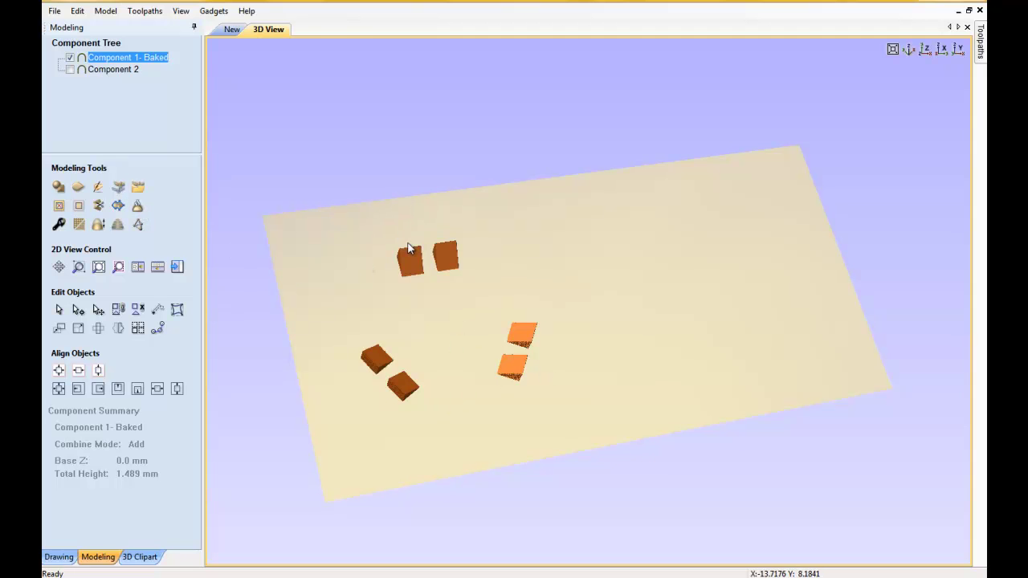
pyautogui.click(70, 69)
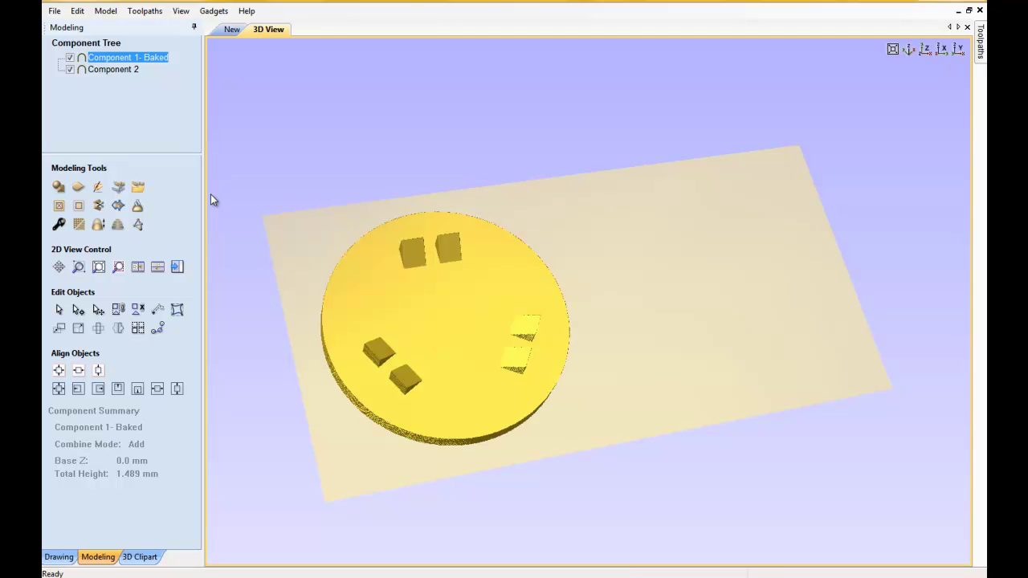
pyautogui.moveTo(411, 304)
pyautogui.mouseDown()
pyautogui.moveTo(408, 277)
pyautogui.moveTo(427, 312)
pyautogui.moveTo(371, 285)
pyautogui.mouseUp()
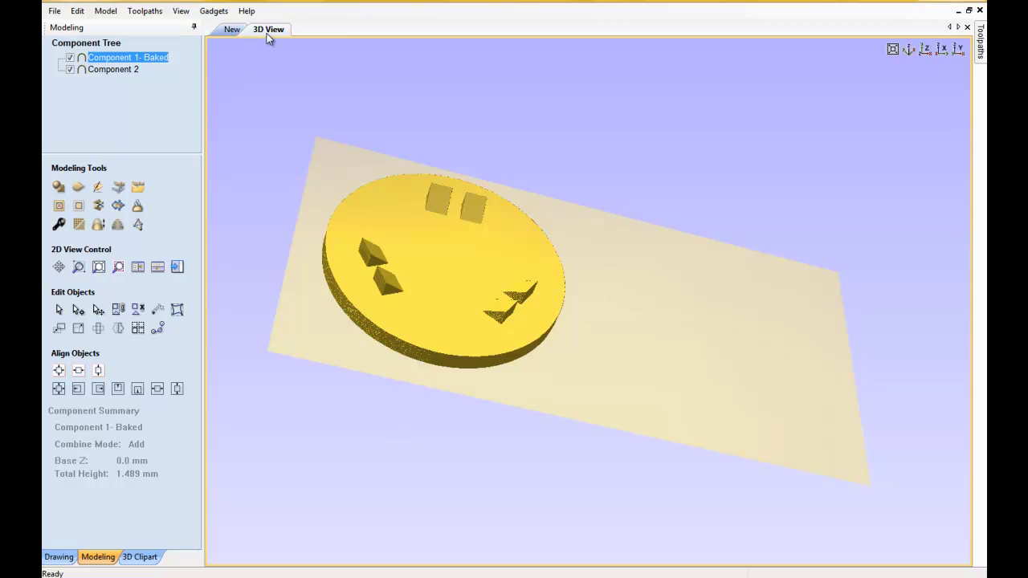
# In the 2D drawing, copy and paste the two top square outlines, nudging the copies up.
pyautogui.click(232, 31)
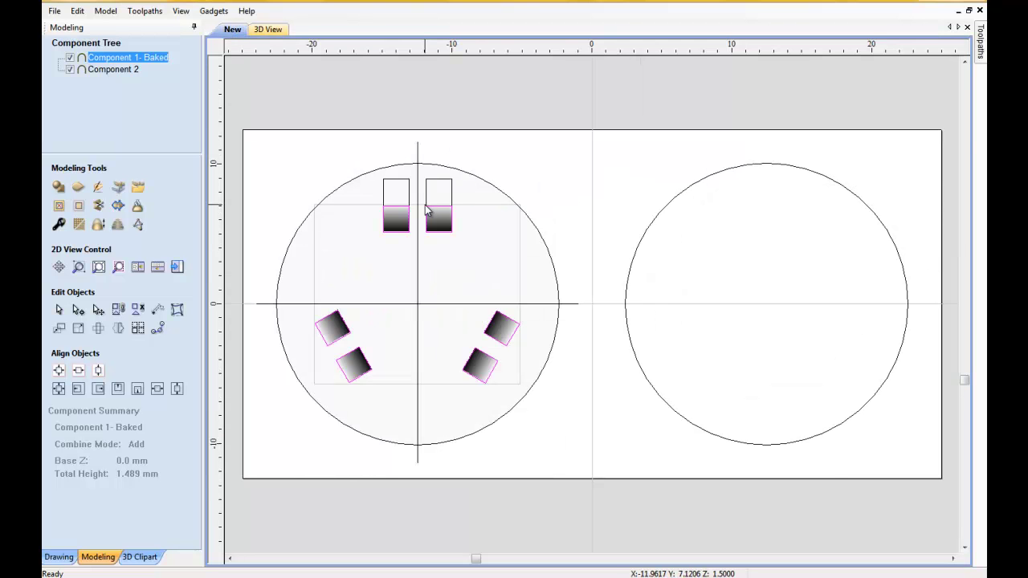
pyautogui.click(403, 178)
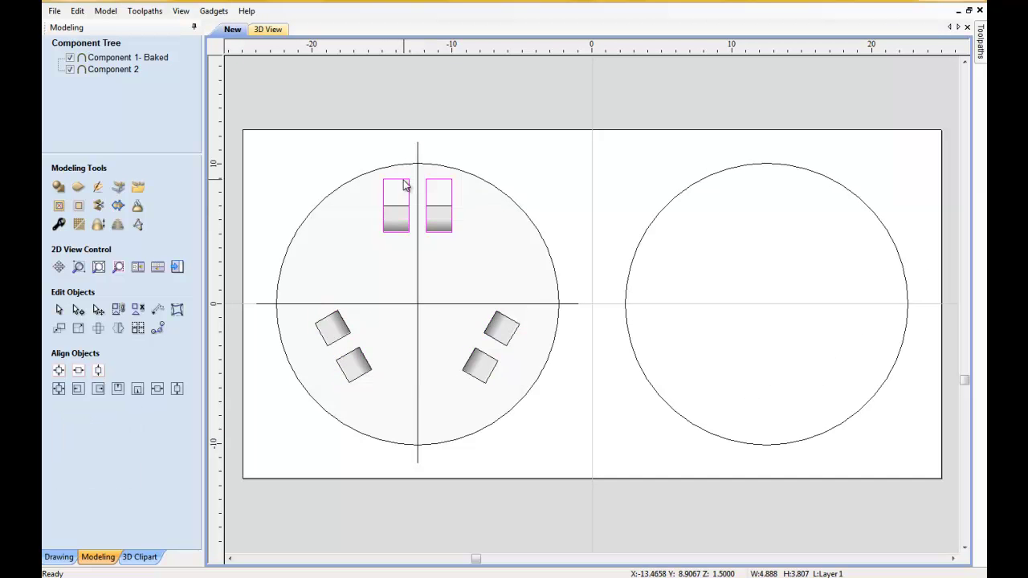
pyautogui.click(523, 186)
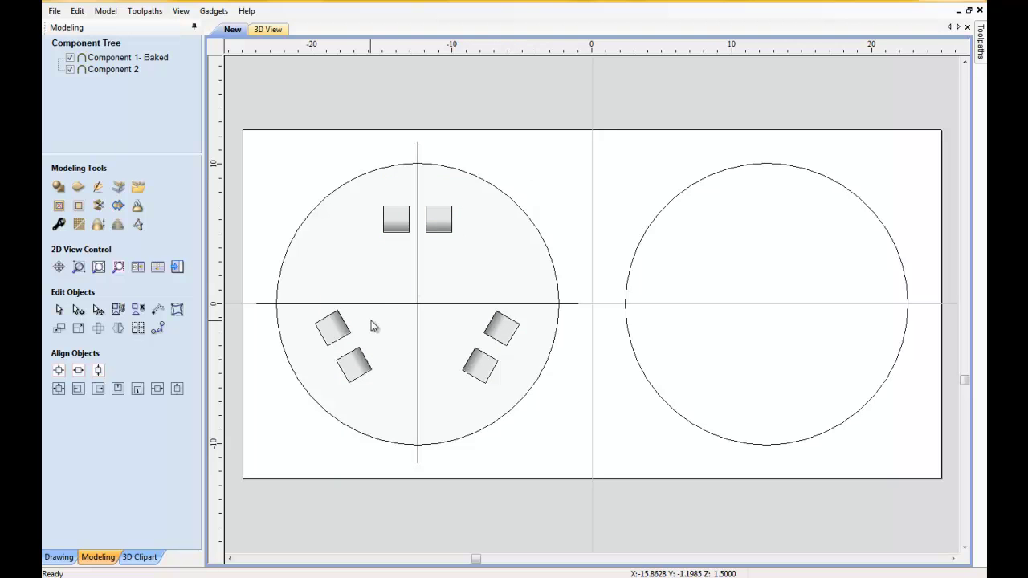
pyautogui.moveTo(371, 191)
pyautogui.mouseDown()
pyautogui.moveTo(395, 244)
pyautogui.moveTo(467, 261)
pyautogui.mouseUp()
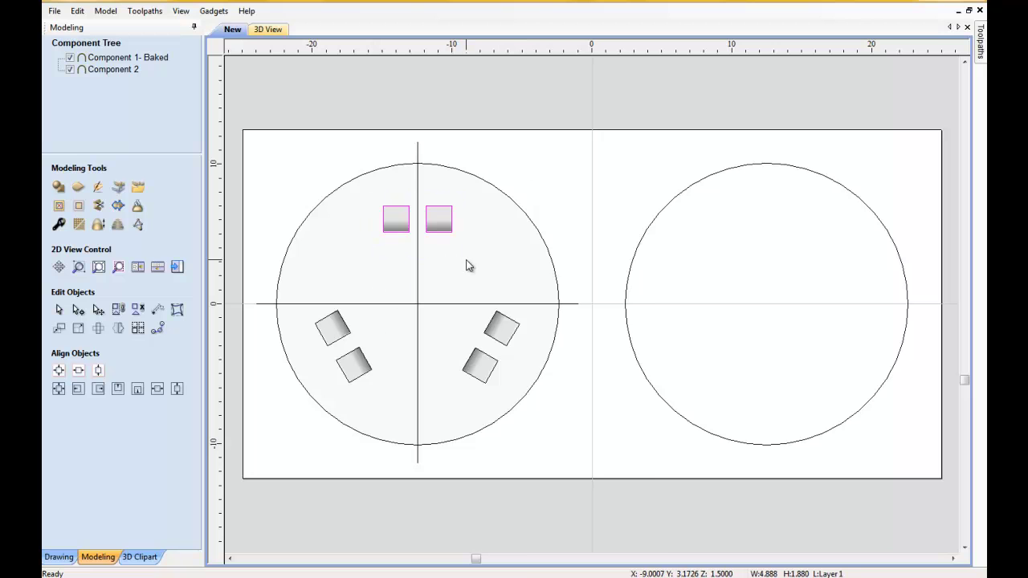
pyautogui.rightClick(454, 265)
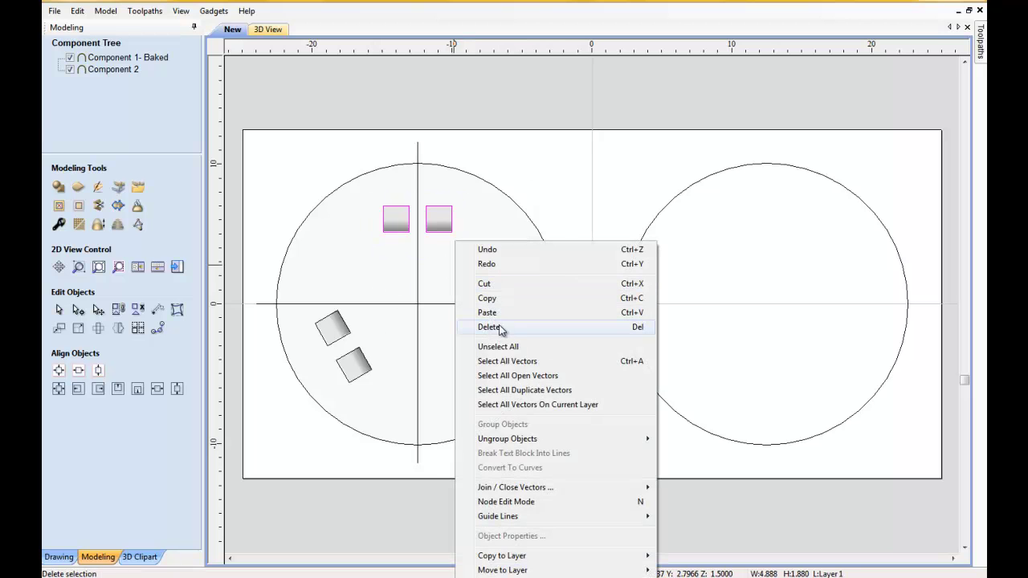
pyautogui.rightClick(442, 260)
pyautogui.rightClick(442, 260)
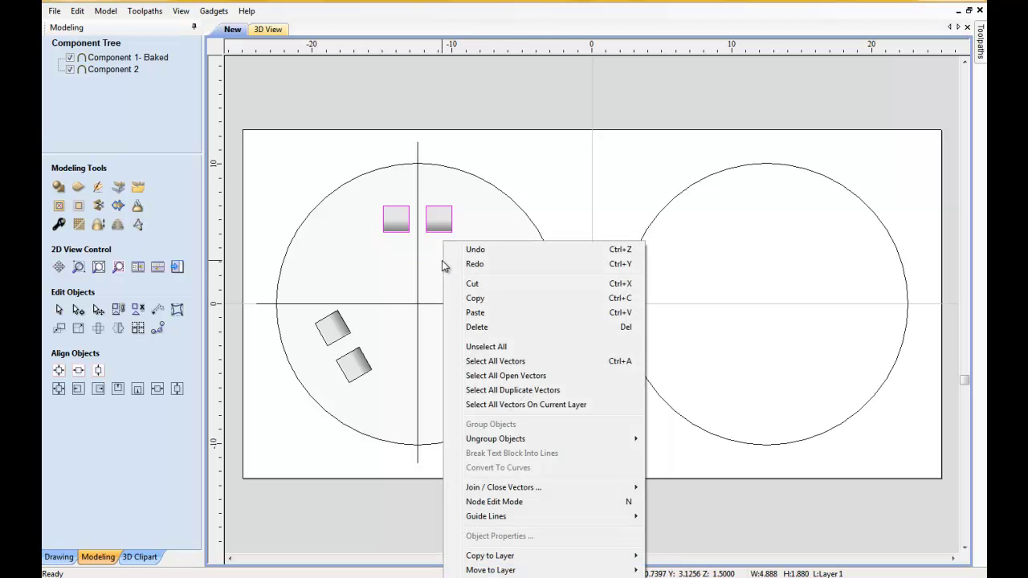
pyautogui.click(483, 315)
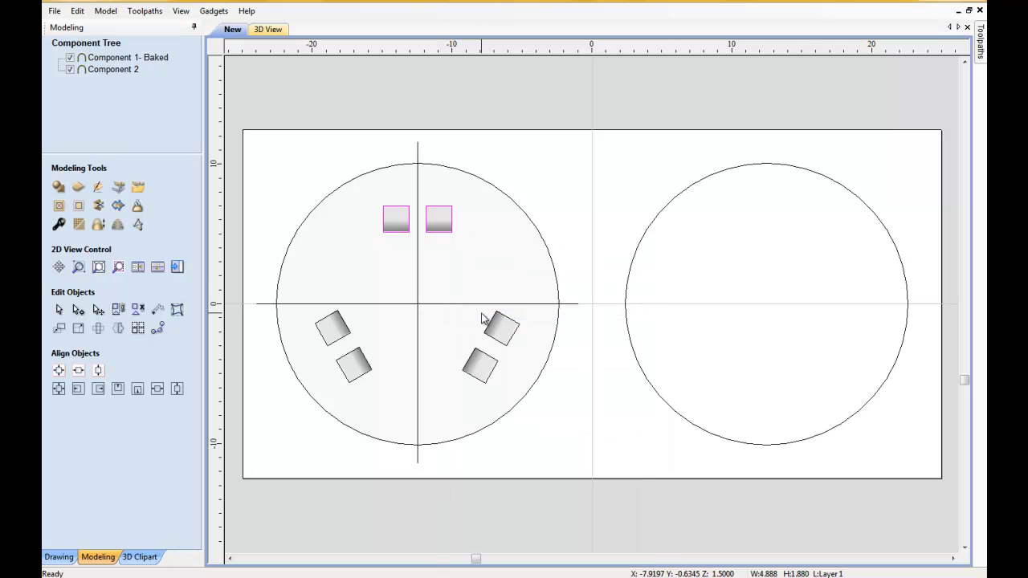
pyautogui.press('Up')
pyautogui.press('Up')
pyautogui.press('Up')
pyautogui.press('Up')
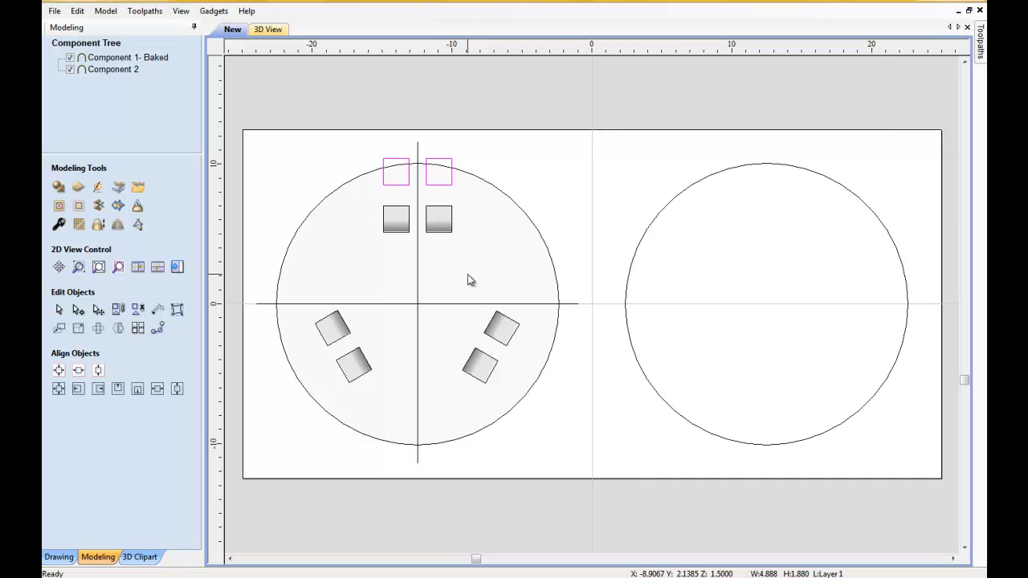
# Align the squares along their tops with Align Top and move the copies toward the disc edge.
pyautogui.keyDown('shift'); pyautogui.click(446, 213); pyautogui.keyUp('shift')
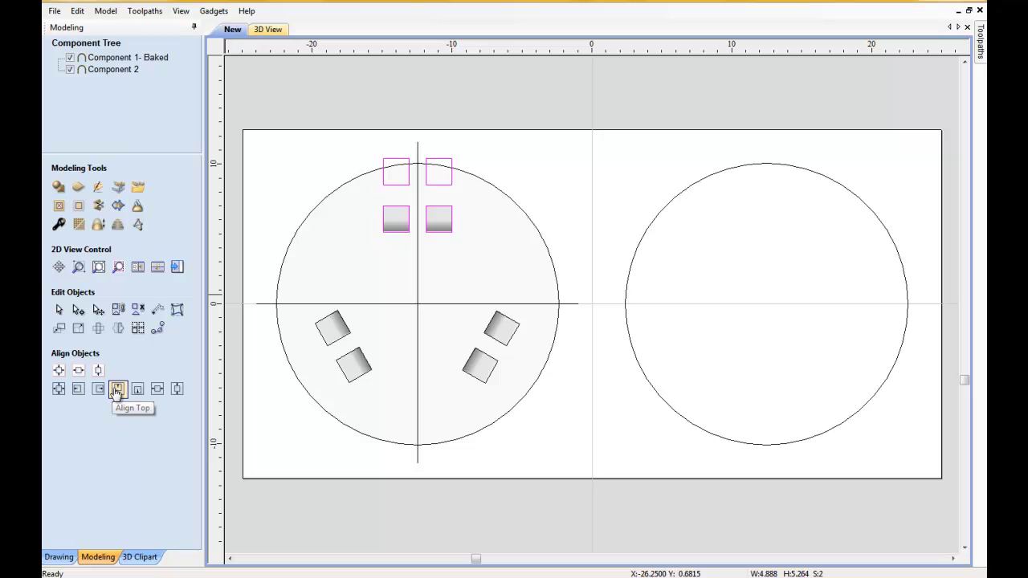
pyautogui.click(118, 390)
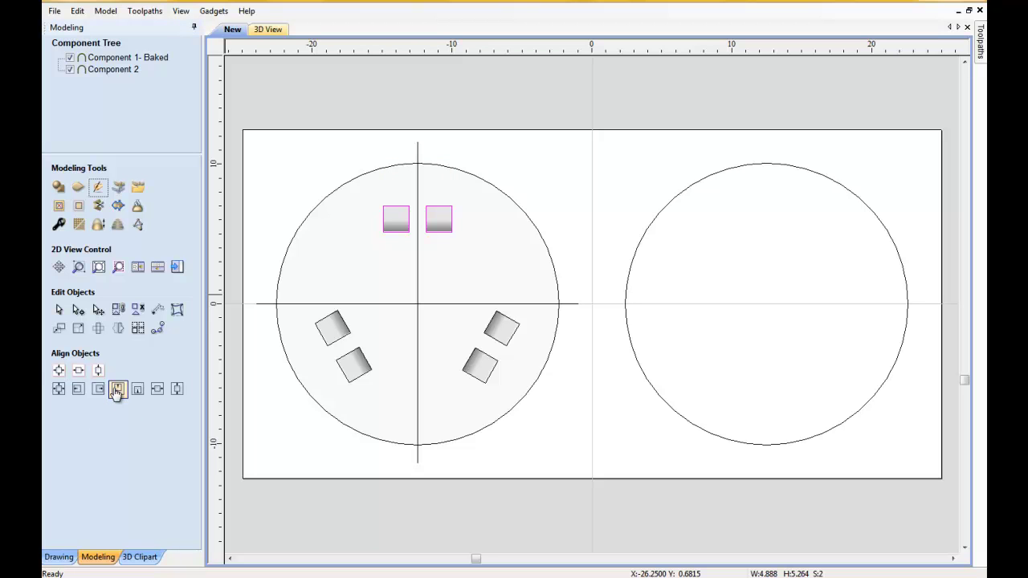
pyautogui.click(406, 214)
pyautogui.moveTo(401, 207); pyautogui.dragTo(404, 206)
pyautogui.press('Up')
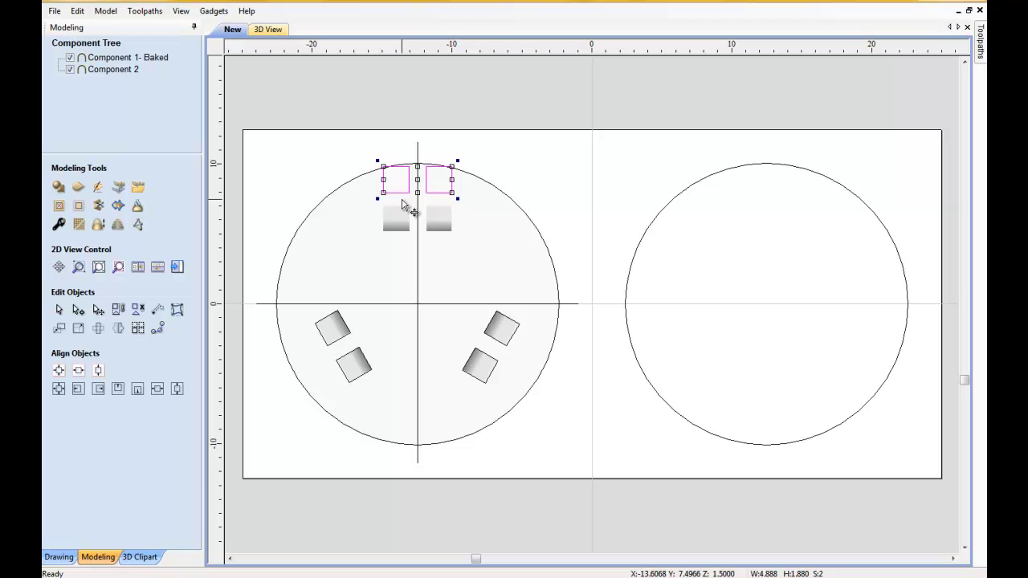
# Move the two top square outlines down onto the grey blocks.
pyautogui.click(473, 194)
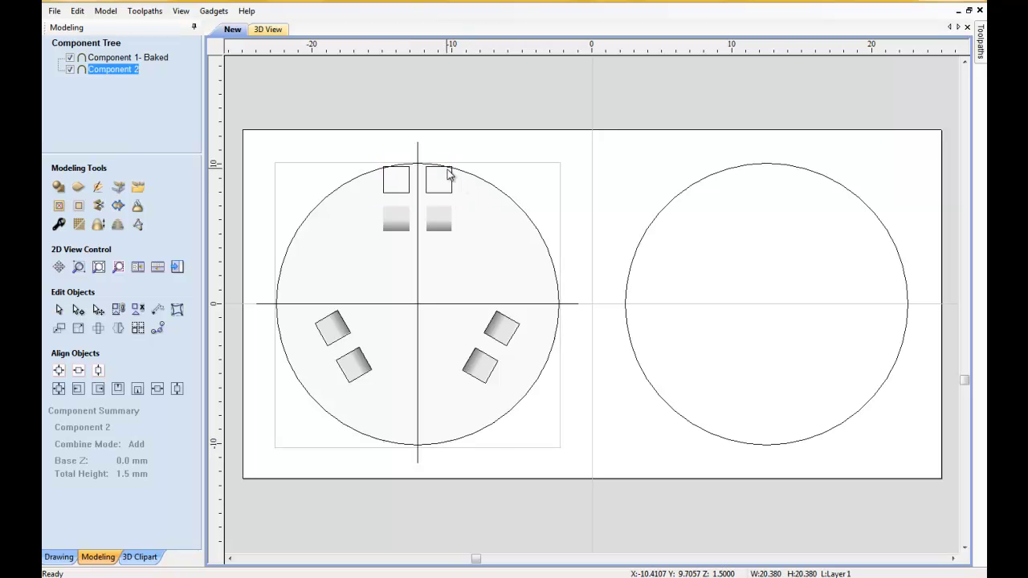
pyautogui.click(447, 173)
pyautogui.moveTo(447, 173); pyautogui.dragTo(443, 221)
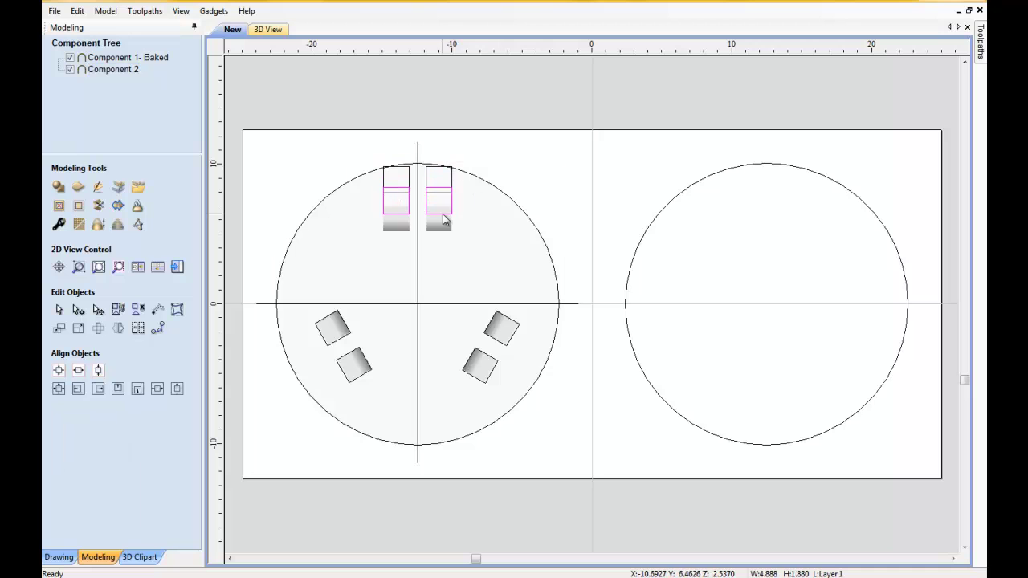
pyautogui.press('Down')
pyautogui.press('Down')
pyautogui.press('Down')
pyautogui.press('Down')
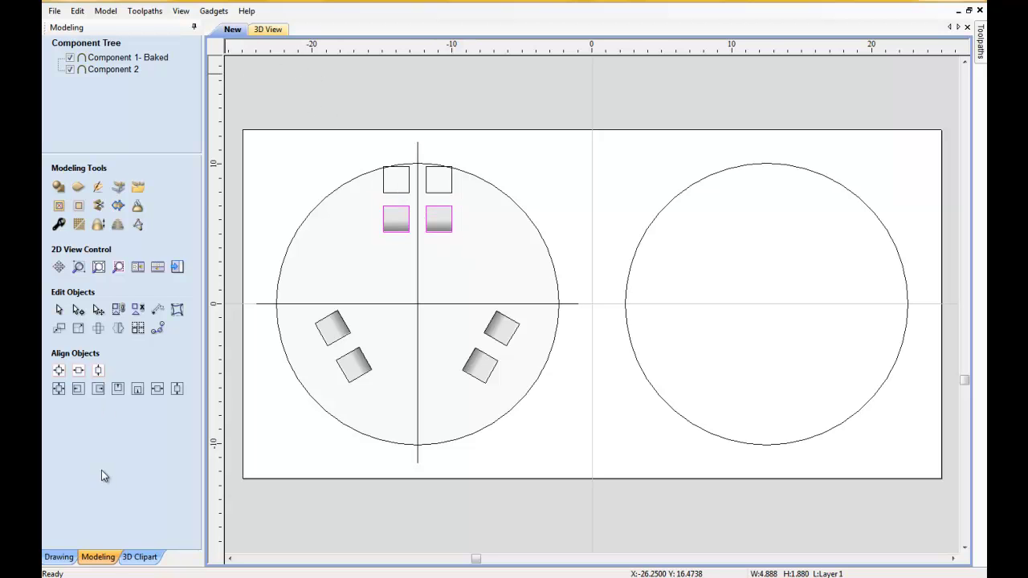
# Zoom to the rectangles, select both with Ctrl+A and nudge them with the arrow keys.
pyautogui.scroll(2, 355, 386)
pyautogui.scroll(2, 356, 385)
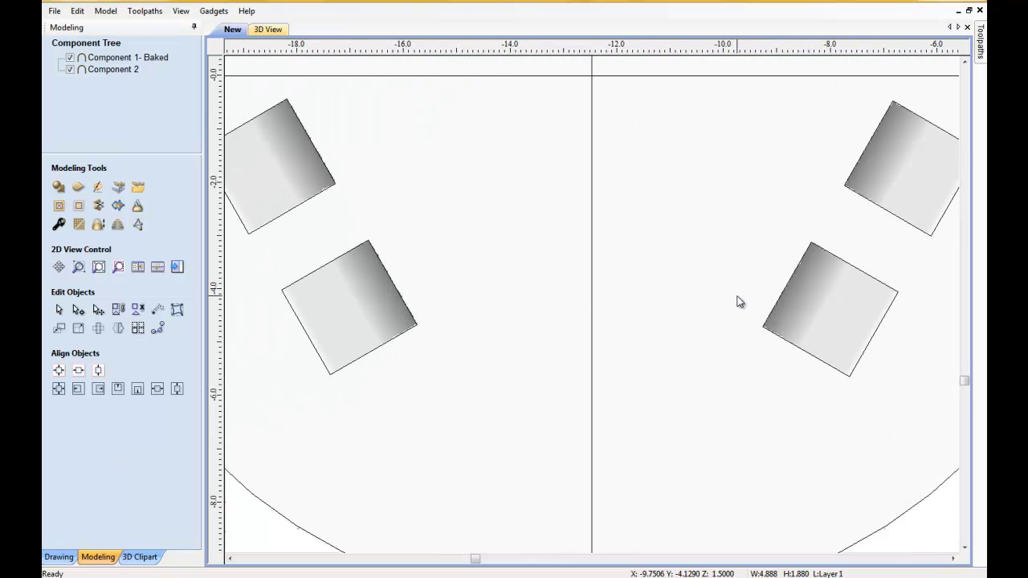
pyautogui.scroll(-3, 966, 378)
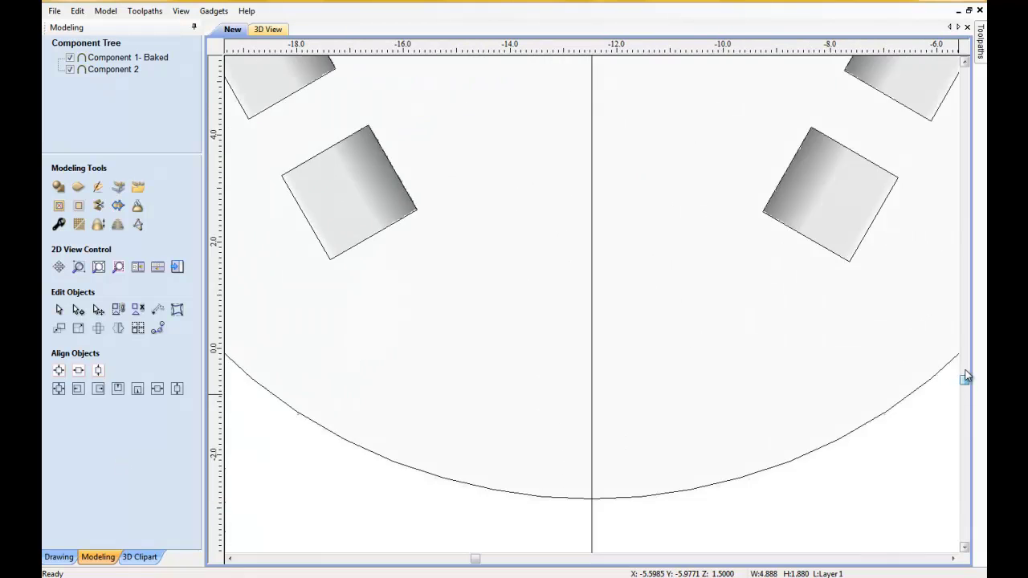
pyautogui.scroll(-5, 966, 376)
pyautogui.scroll(5, 965, 382)
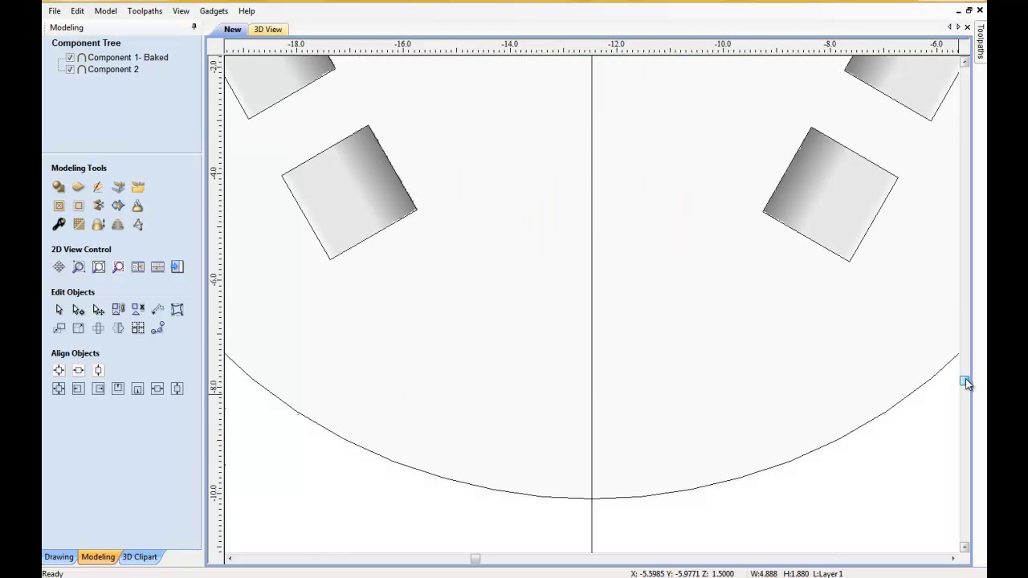
pyautogui.scroll(10, 966, 382)
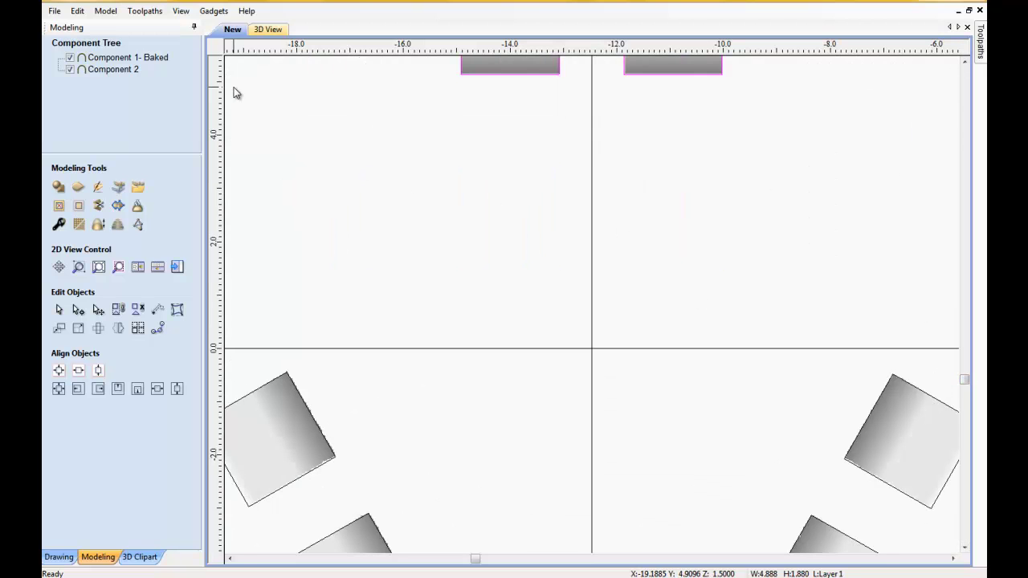
pyautogui.click(58, 557)
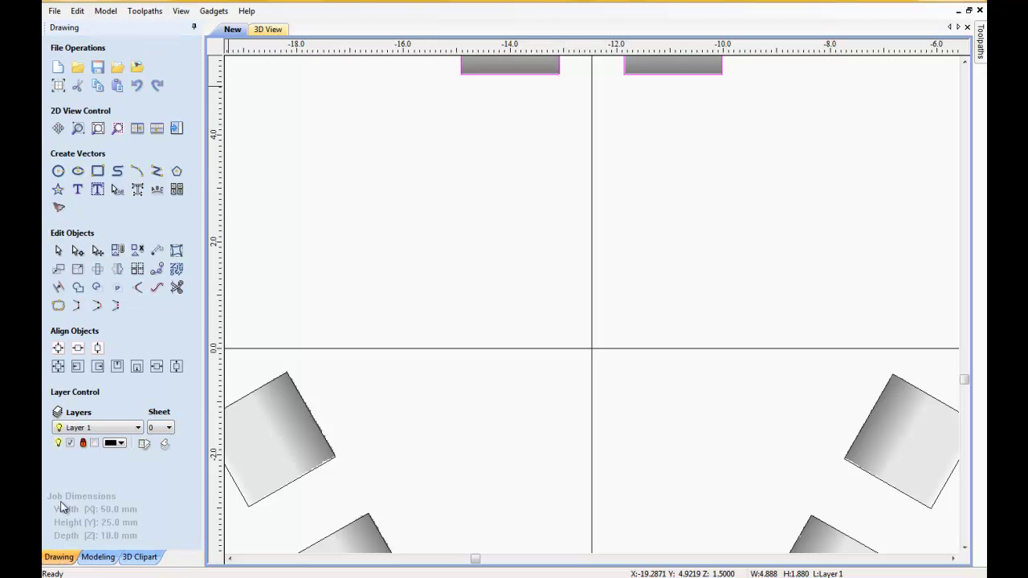
pyautogui.click(97, 129)
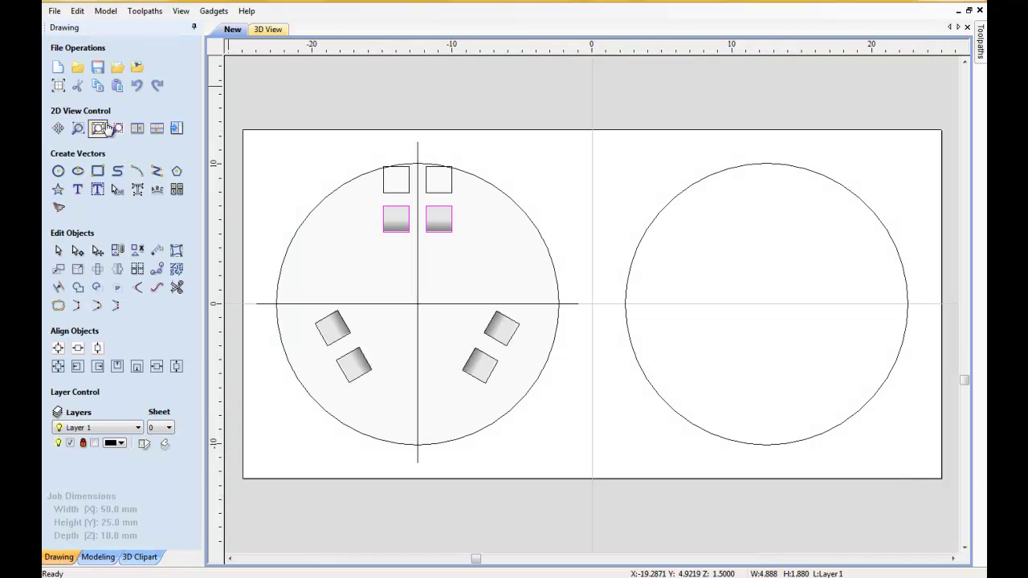
pyautogui.click(117, 130)
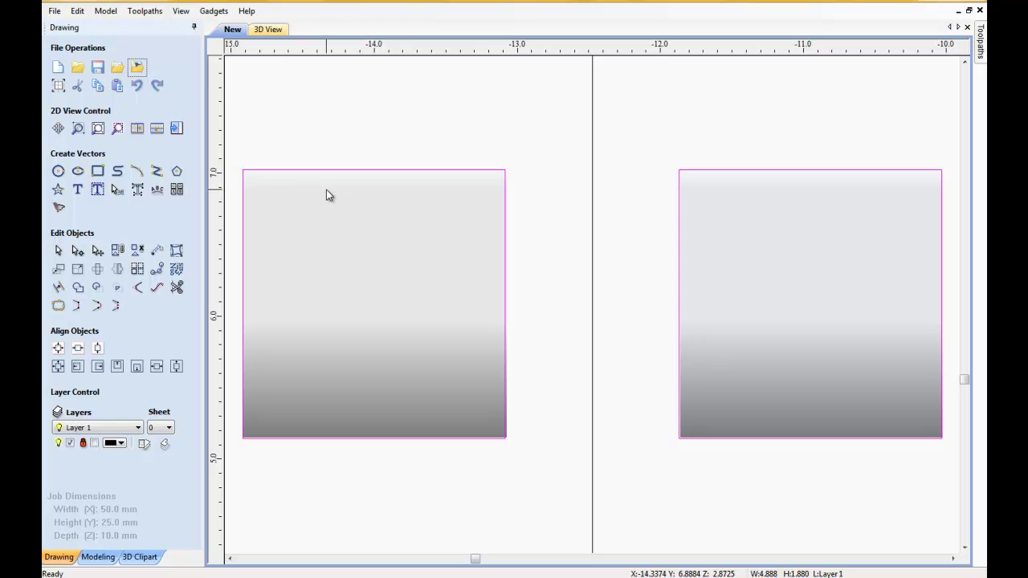
pyautogui.click(534, 195)
pyautogui.hotkey('ctrl', 'a')
pyautogui.press('Up')
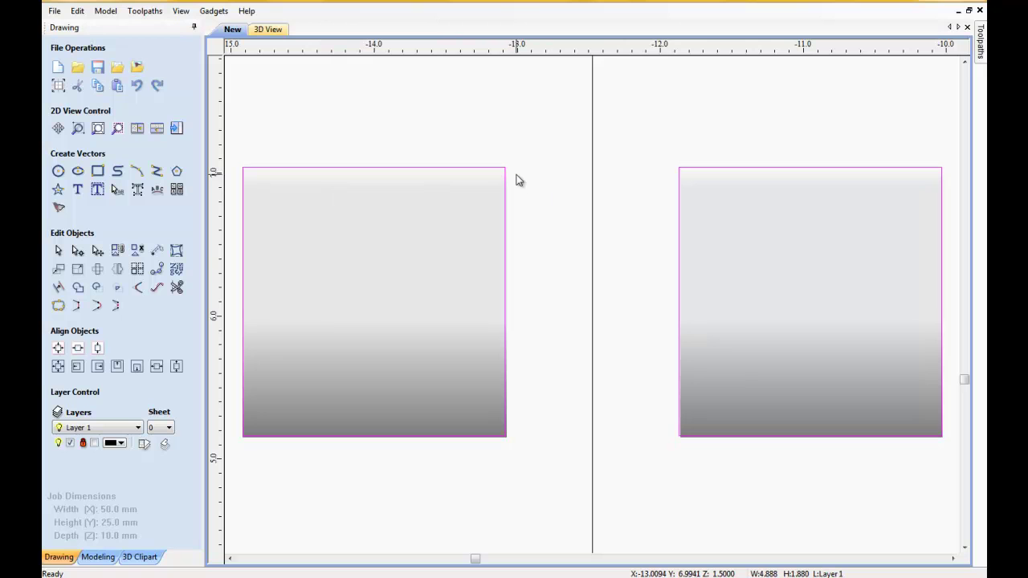
pyautogui.press('Down')
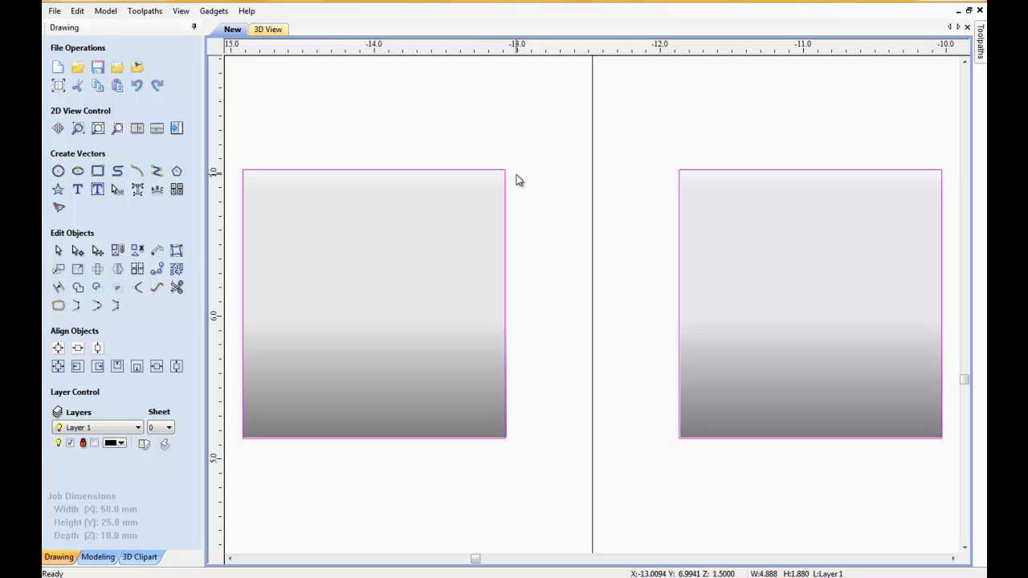
pyautogui.press('Up')
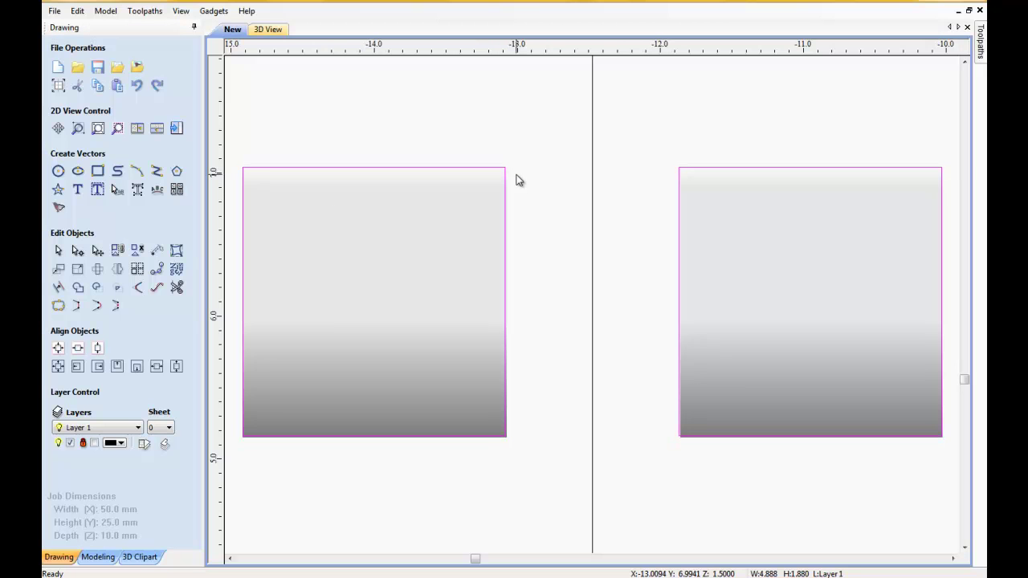
# Box-select the two rectangles near the disc top and nudge them down onto the top blocks.
pyautogui.scroll(-2, 558, 245)
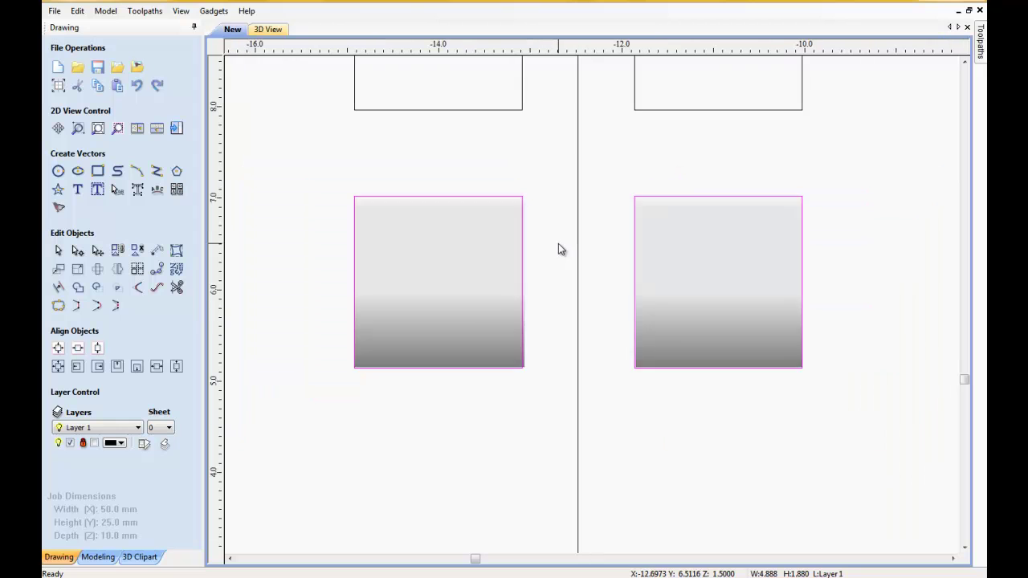
pyautogui.scroll(-2, 558, 244)
pyautogui.scroll(-1, 558, 243)
pyautogui.scroll(-2, 558, 244)
pyautogui.moveTo(472, 118)
pyautogui.mouseDown()
pyautogui.moveTo(598, 222)
pyautogui.moveTo(686, 222)
pyautogui.mouseUp()
pyautogui.press('Down')
pyautogui.press('Down')
pyautogui.press('Down')
pyautogui.press('Down')
pyautogui.press('Down')
pyautogui.press('Down')
pyautogui.press('Down')
pyautogui.press('Down')
pyautogui.press('Down')
pyautogui.press('Down')
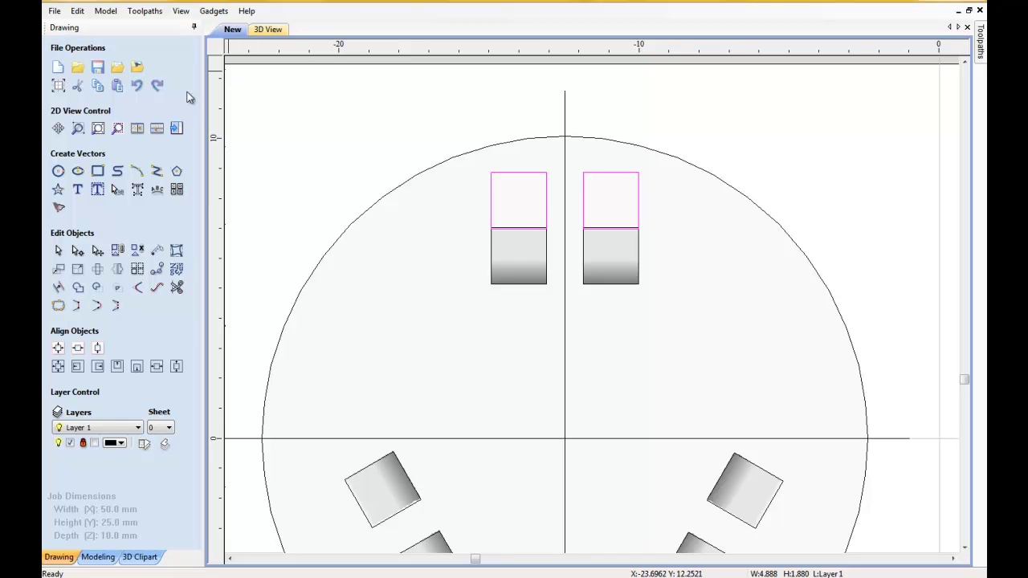
# Zoom into the join and nudge the rectangle so its edge meets the block exactly.
pyautogui.click(78, 129)
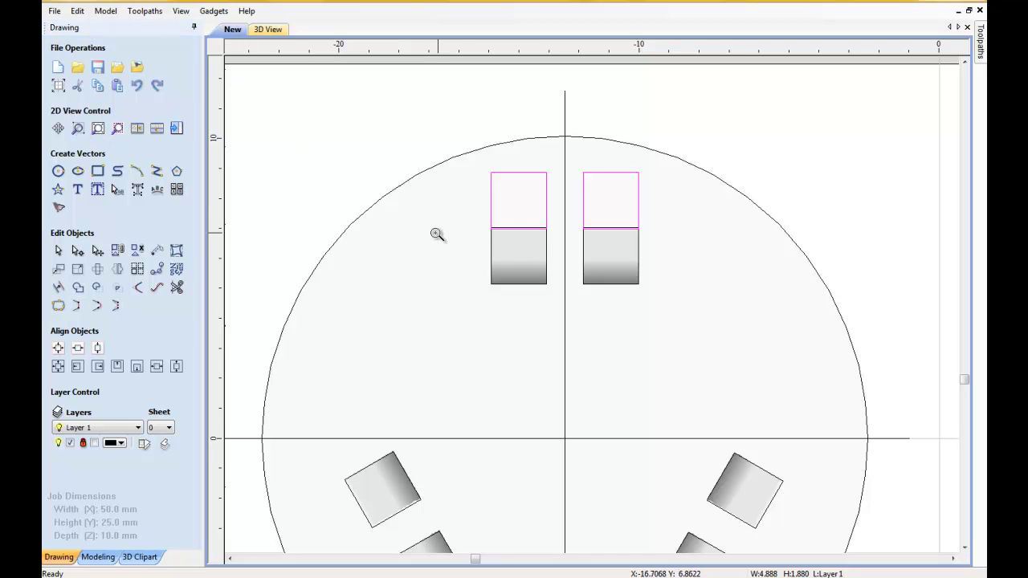
pyautogui.moveTo(484, 222); pyautogui.dragTo(528, 245)
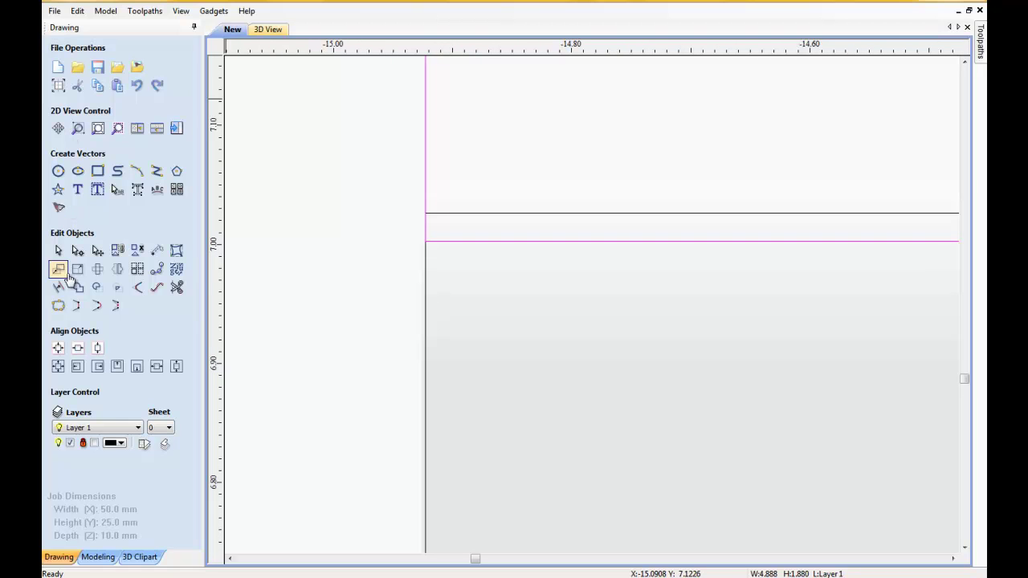
pyautogui.click(97, 250)
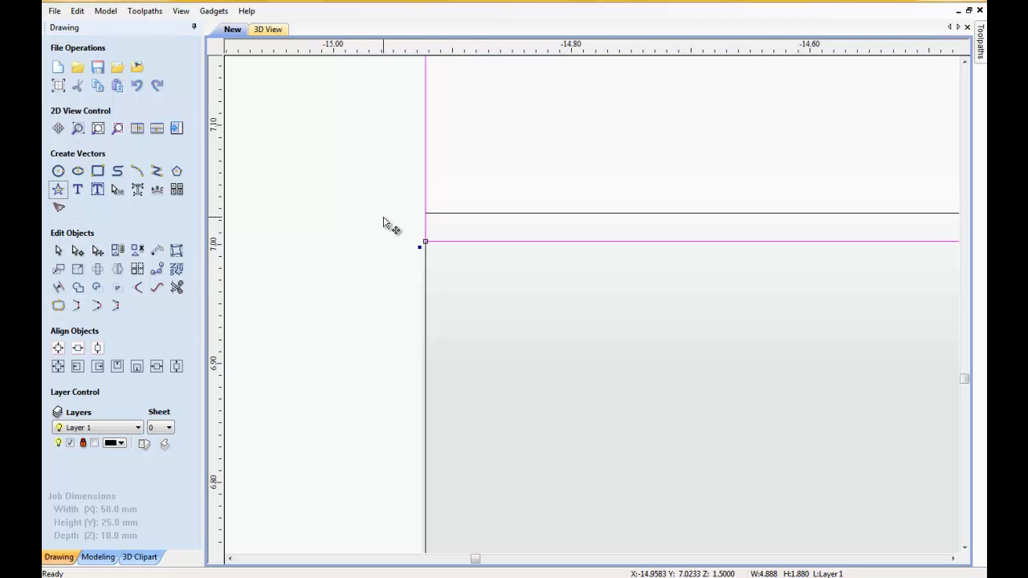
pyautogui.click(61, 250)
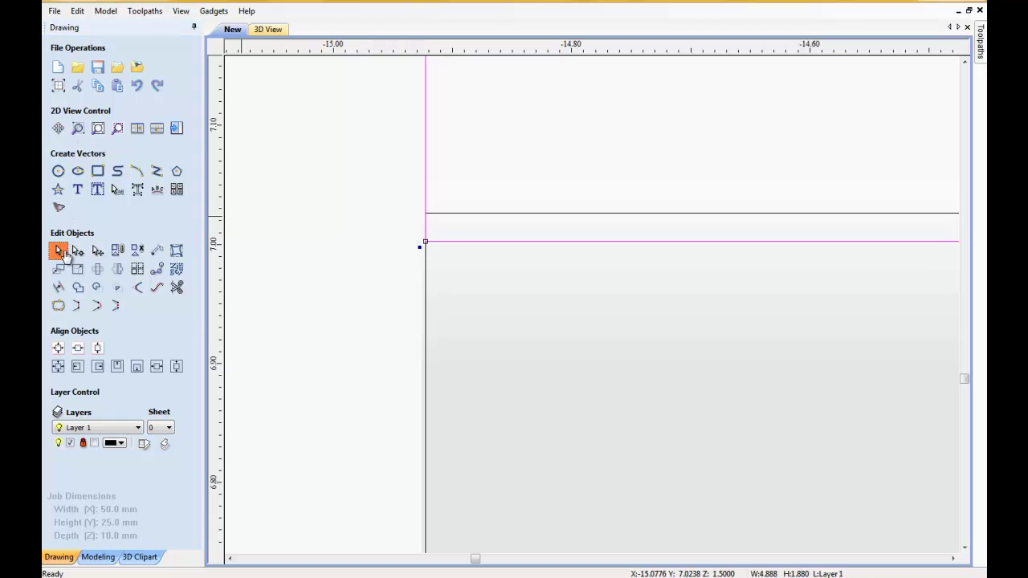
pyautogui.click(426, 229)
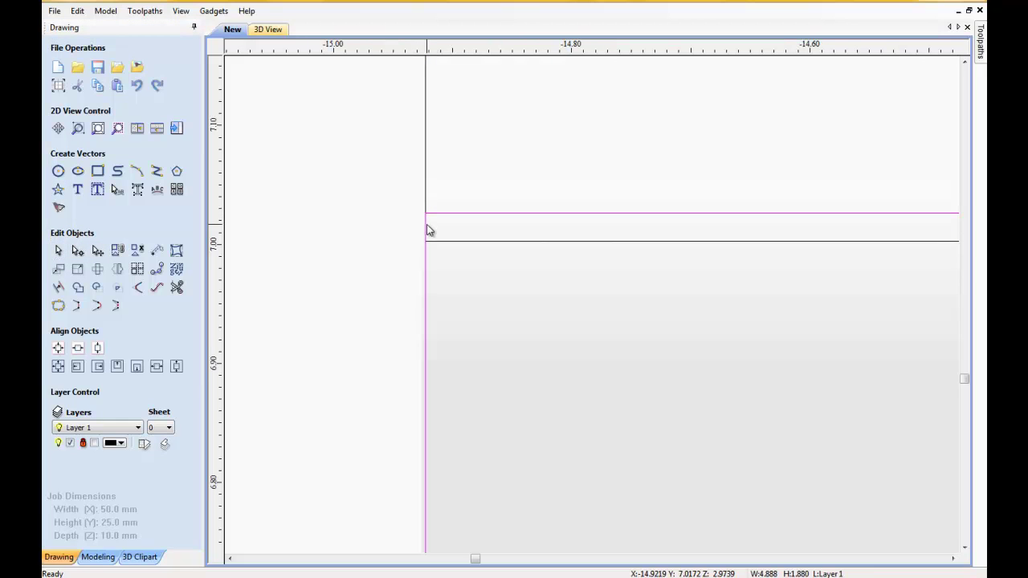
pyautogui.click(425, 197)
pyautogui.press('Up')
pyautogui.press('Up')
pyautogui.press('Up')
pyautogui.press('Up')
pyautogui.press('Up')
pyautogui.press('Up')
pyautogui.press('Up')
pyautogui.press('Up')
pyautogui.press('Up')
pyautogui.press('Up')
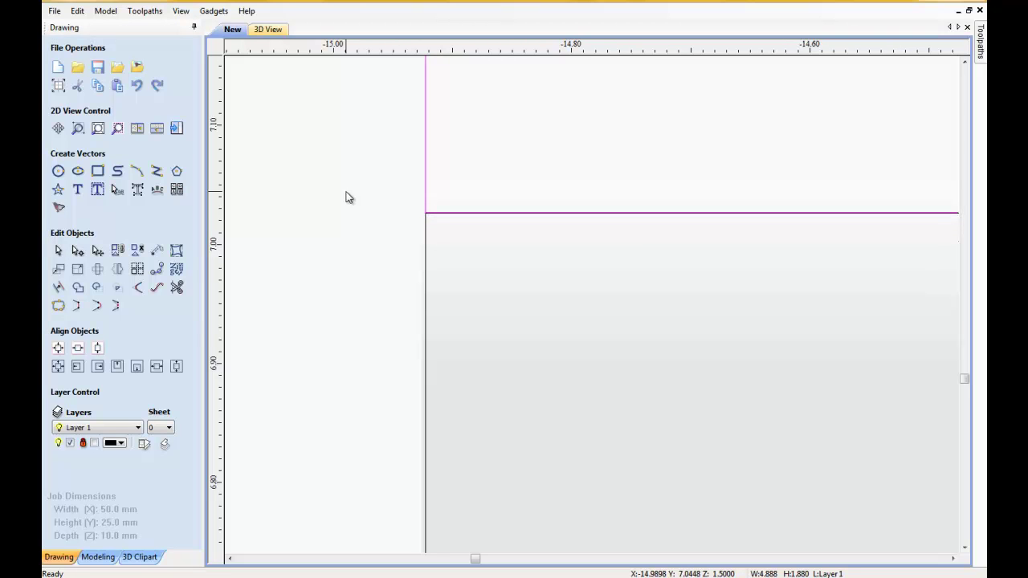
pyautogui.scroll(-1, 347, 197)
pyautogui.scroll(-1, 346, 197)
pyautogui.scroll(-2, 347, 197)
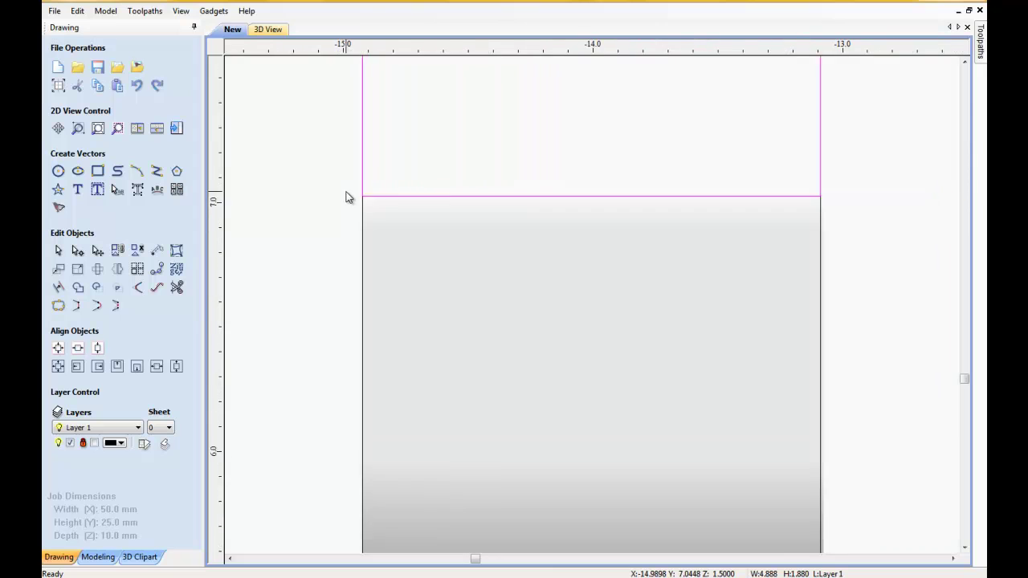
pyautogui.scroll(-2, 347, 197)
pyautogui.scroll(-2, 347, 197)
pyautogui.scroll(-1, 747, 256)
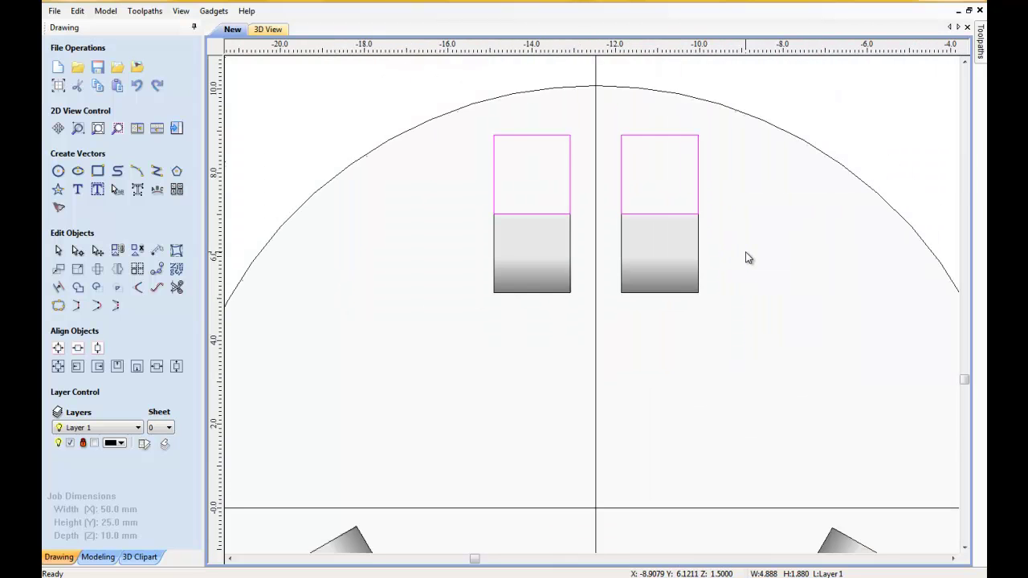
pyautogui.scroll(-1, 748, 257)
pyautogui.scroll(-1, 748, 257)
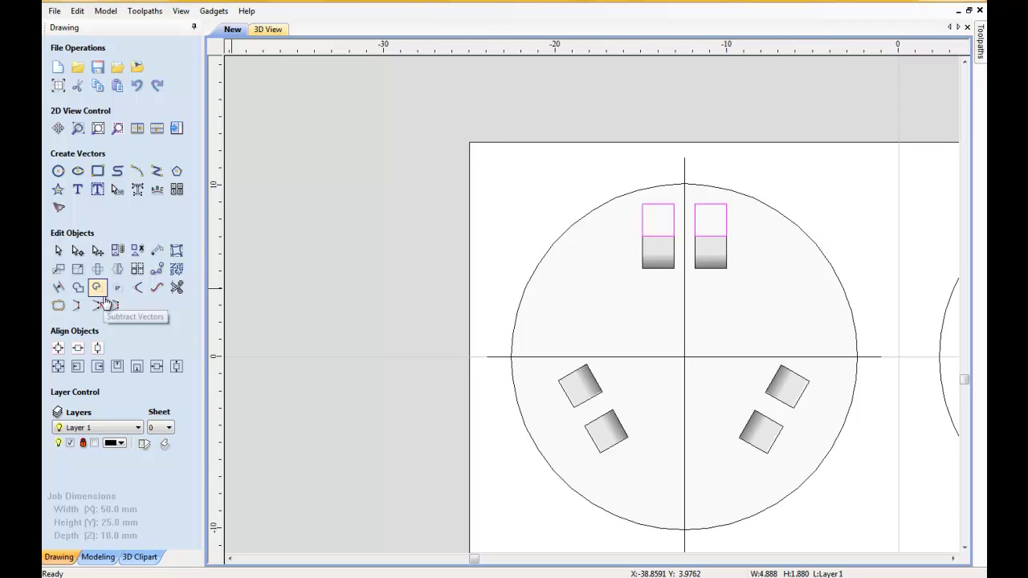
# Circular-array the rectangle pair three times 120° around -12.5, 0, then start Create Shape.
pyautogui.click(138, 268)
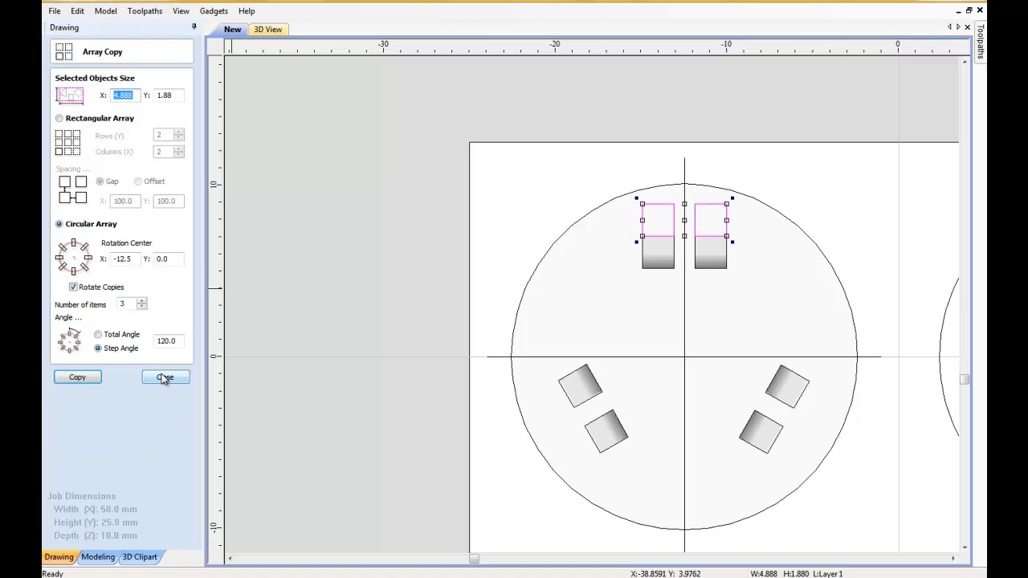
pyautogui.click(77, 379)
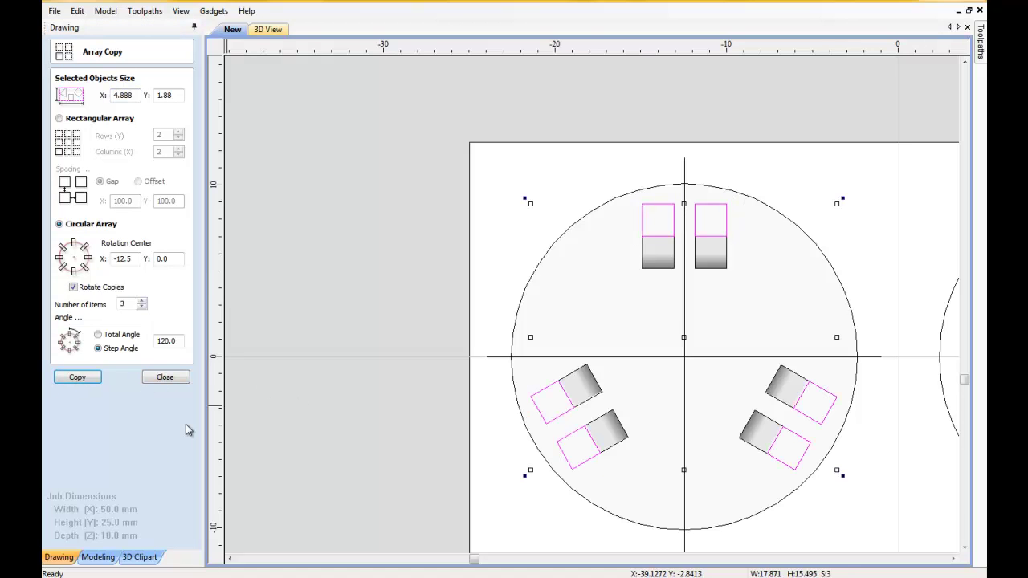
pyautogui.click(167, 377)
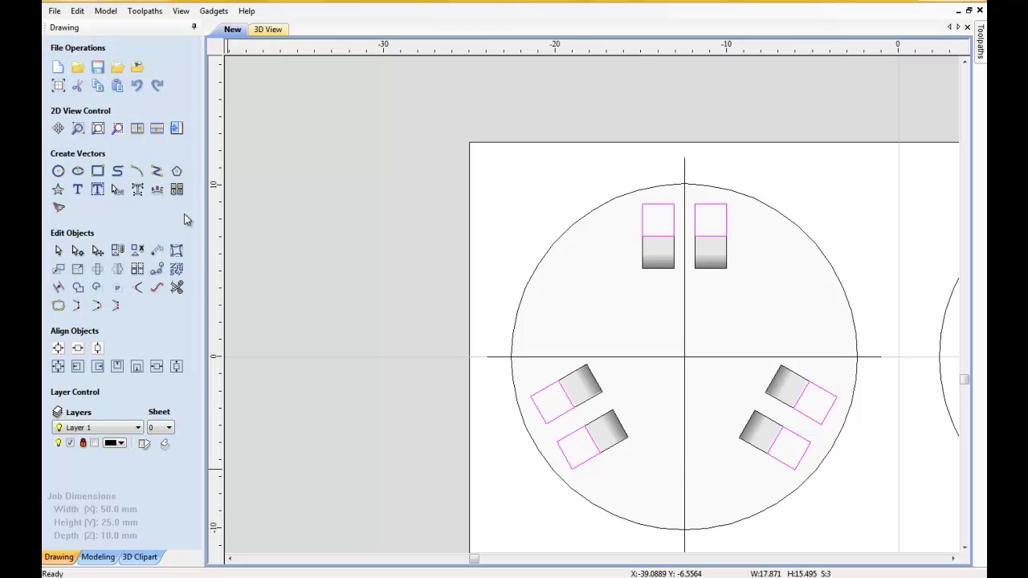
pyautogui.click(99, 558)
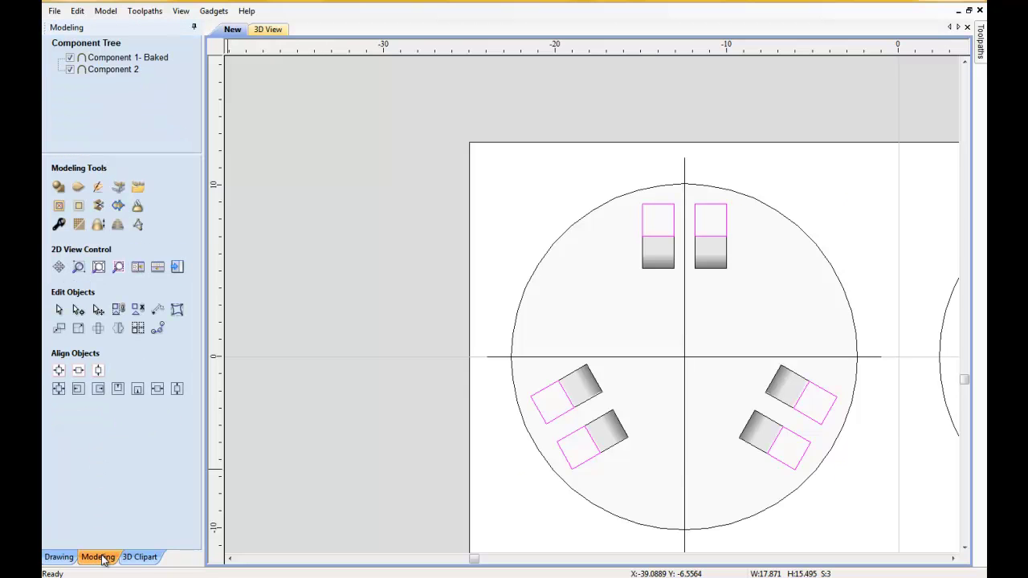
pyautogui.click(58, 187)
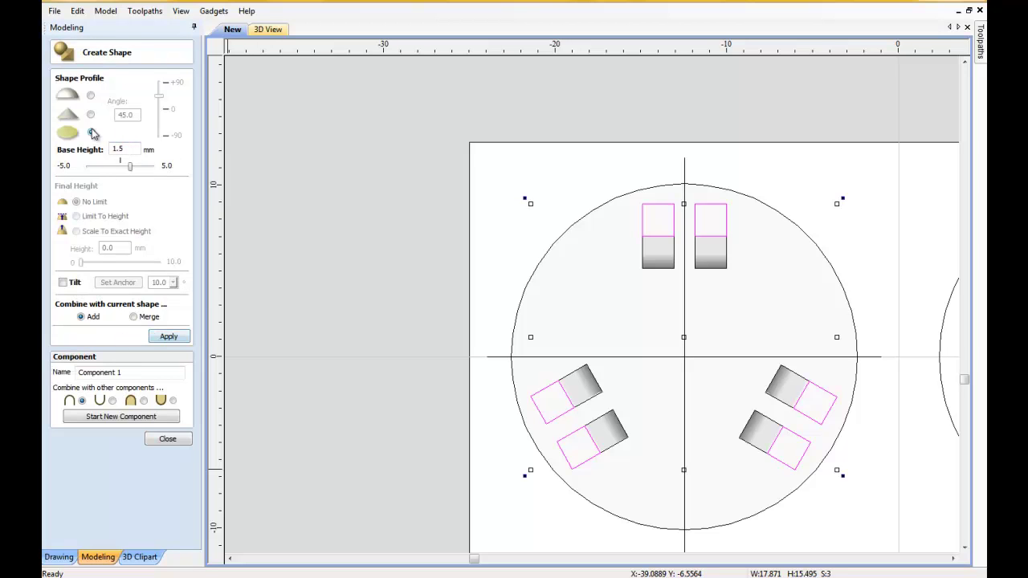
# Make the rectangles flat 1.5 mm shapes, view them in 3D, and change the combine mode.
pyautogui.click(177, 342)
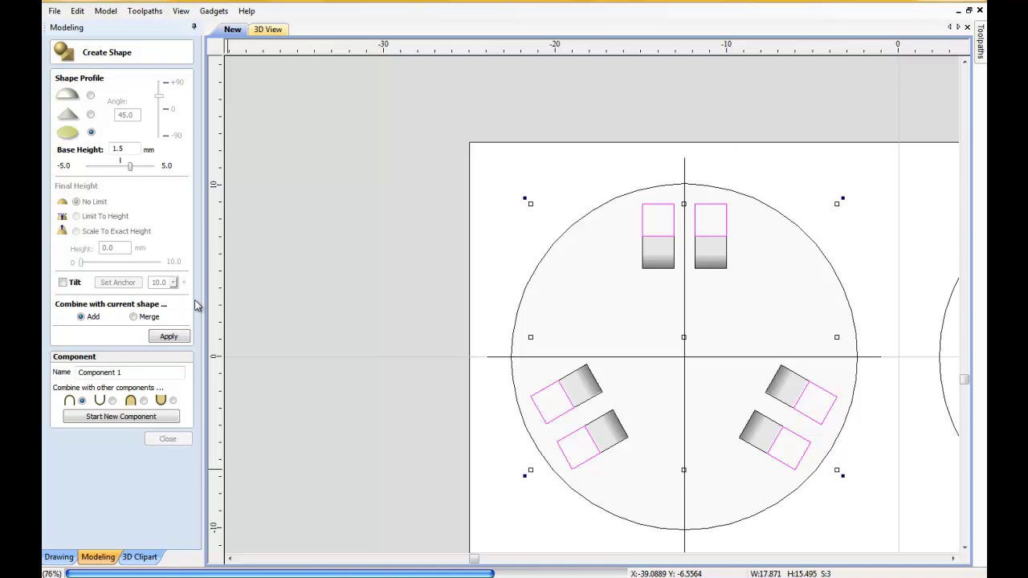
pyautogui.click(264, 31)
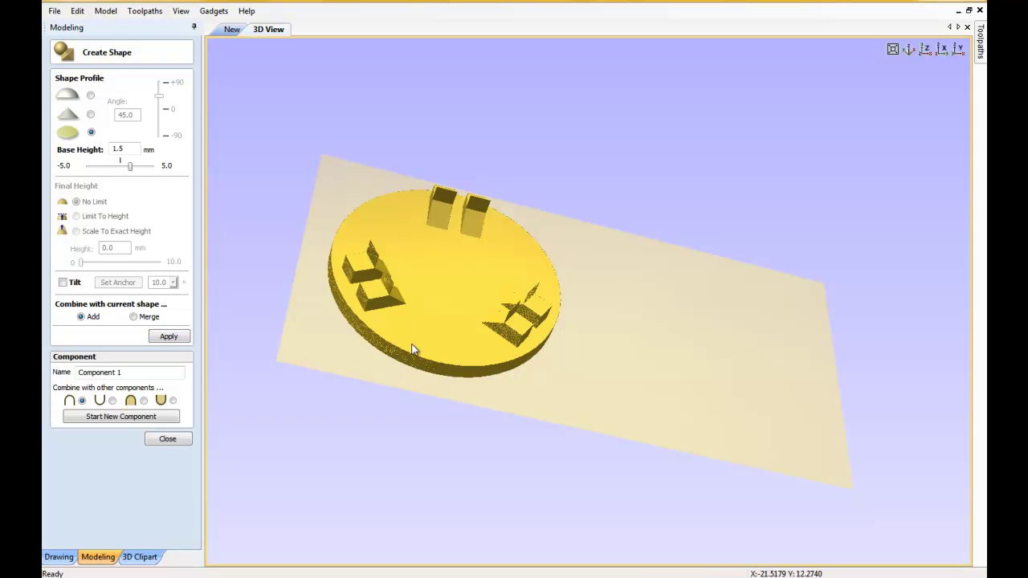
pyautogui.moveTo(412, 349); pyautogui.dragTo(362, 257)
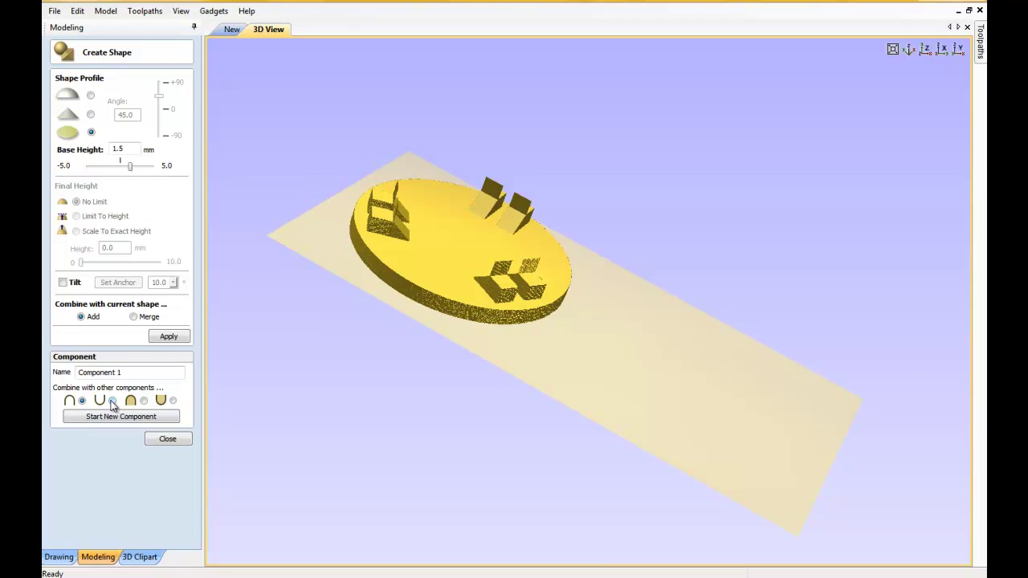
pyautogui.click(143, 401)
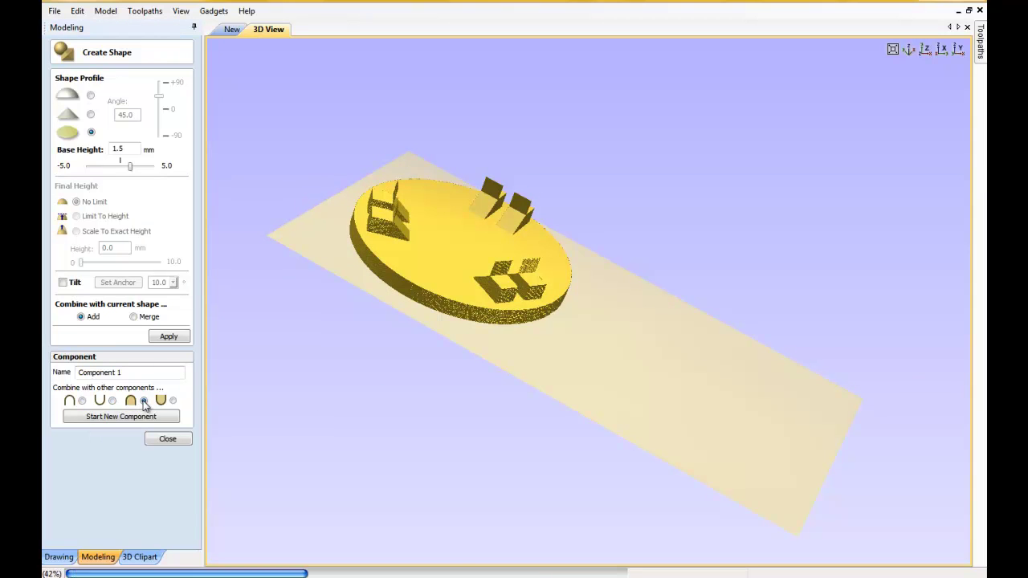
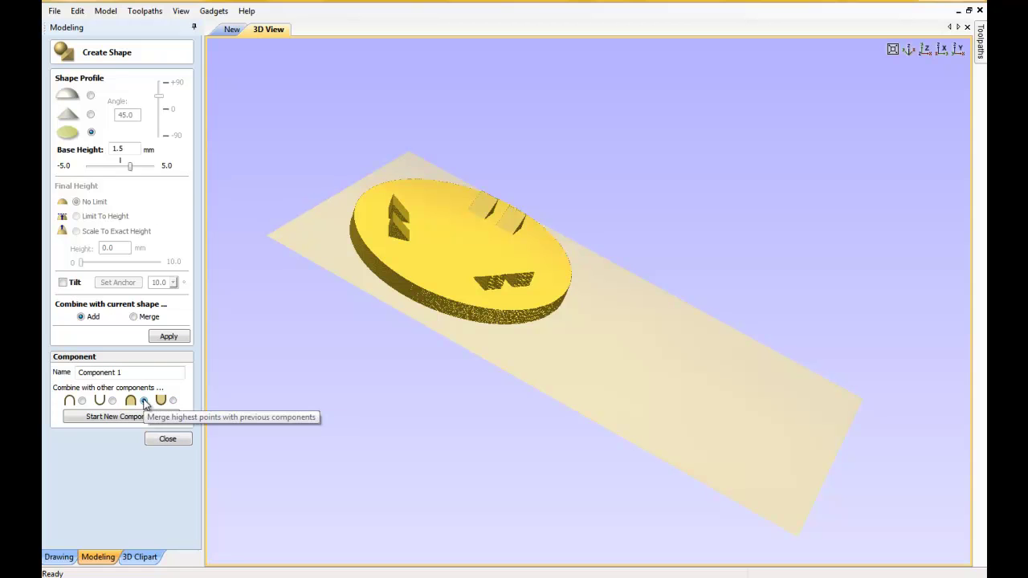
# Hide the disc component, then bake Component 1- Baked with Component 1 into Component 1- Baked- Baked.
pyautogui.click(159, 437)
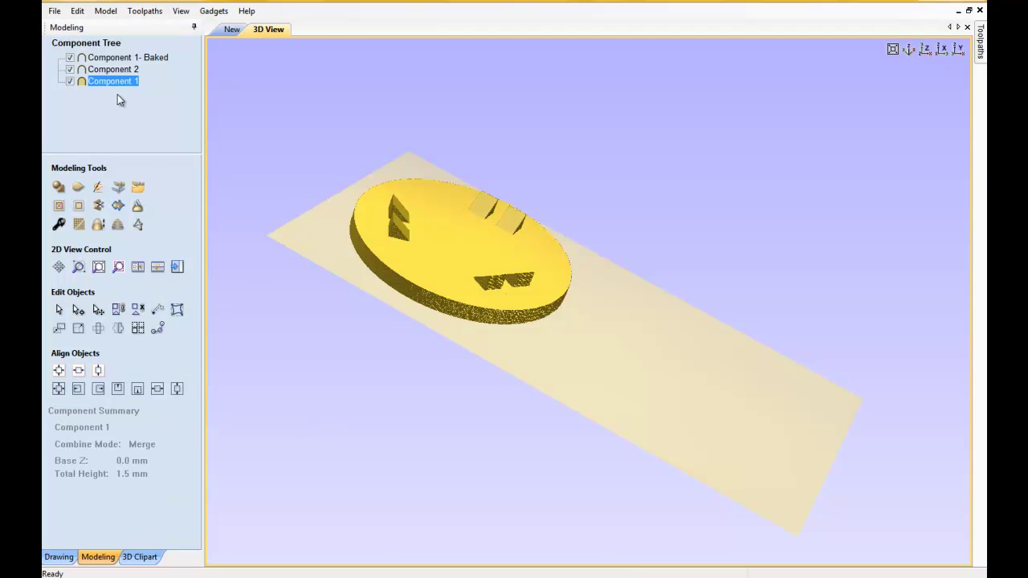
pyautogui.click(69, 72)
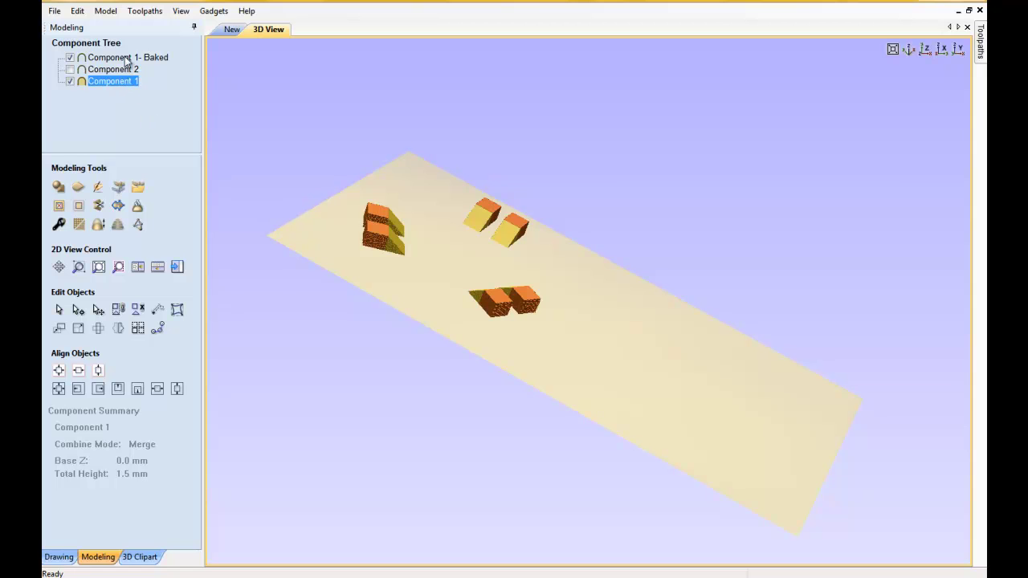
pyautogui.keyDown('shift'); pyautogui.click(126, 58); pyautogui.keyUp('shift')
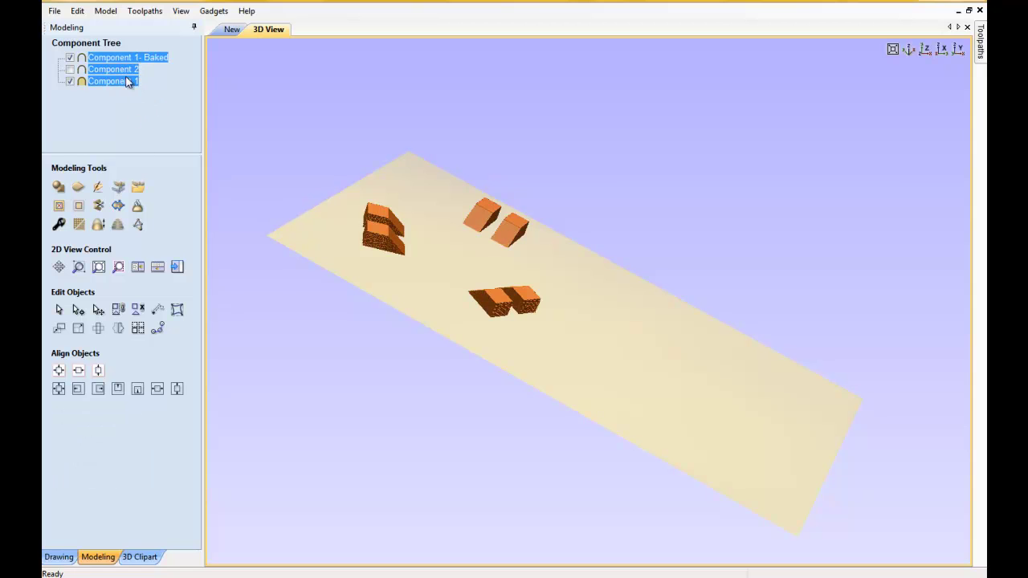
pyautogui.click(144, 58)
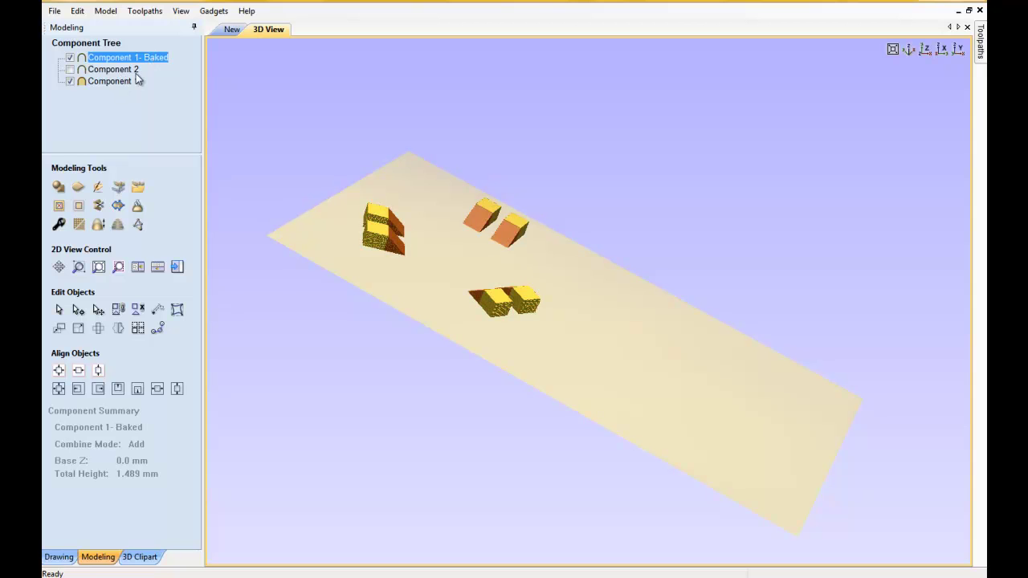
pyautogui.keyDown('shift'); pyautogui.click(126, 83); pyautogui.keyUp('shift')
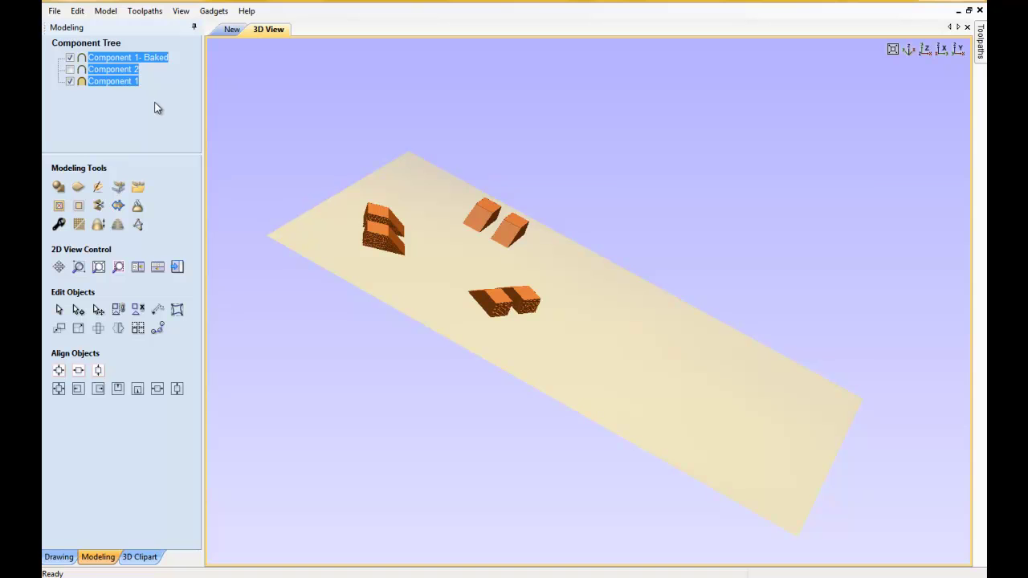
pyautogui.click(125, 73)
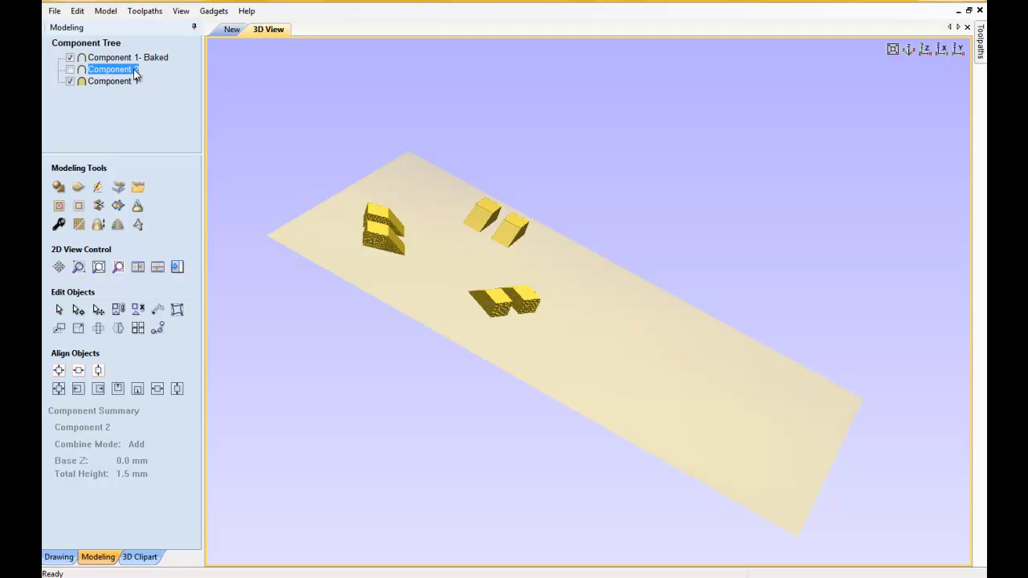
pyautogui.click(169, 74)
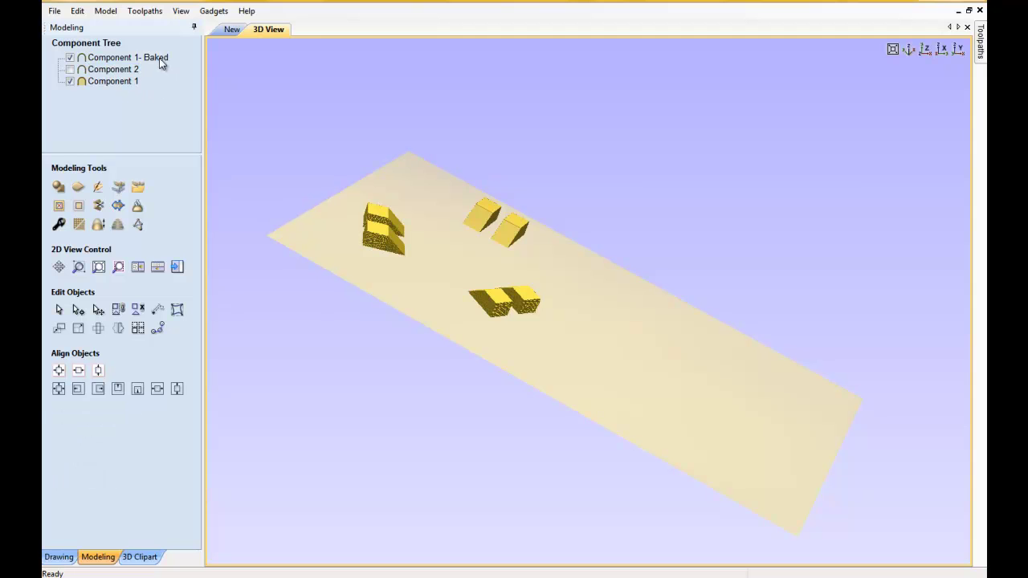
pyautogui.click(165, 60)
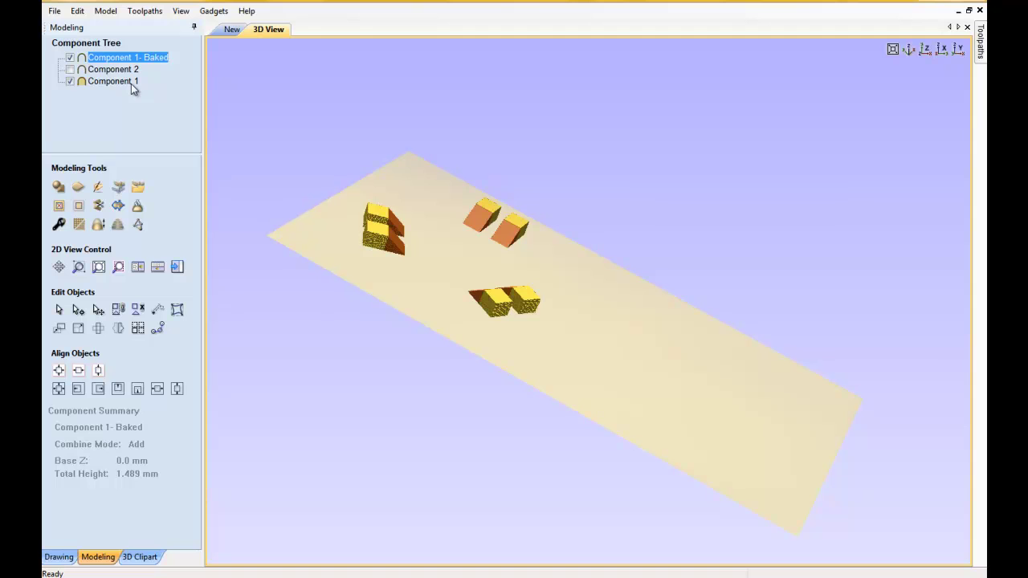
pyautogui.keyDown('ctrl'); pyautogui.click(131, 83); pyautogui.keyUp('ctrl')
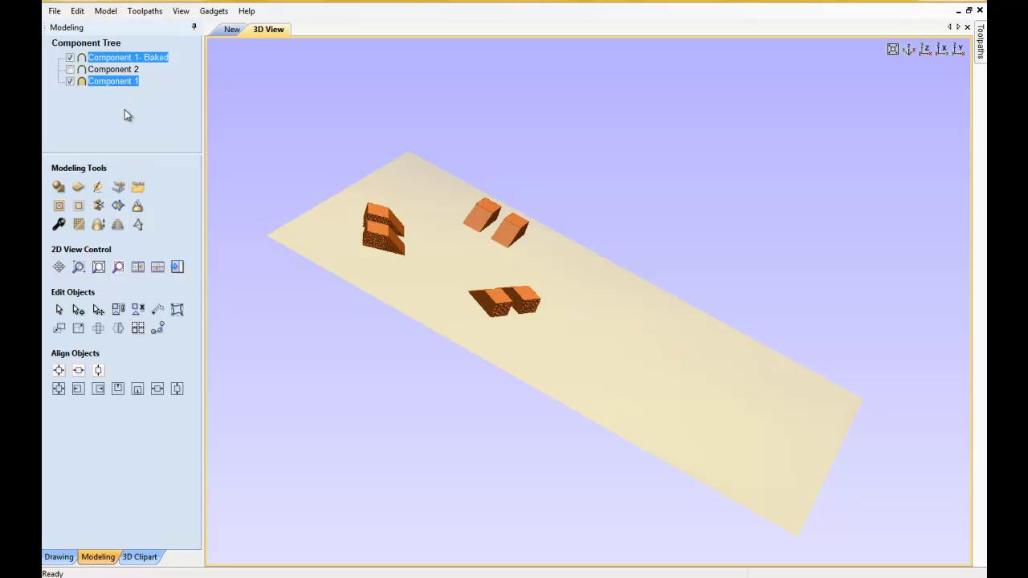
pyautogui.click(137, 205)
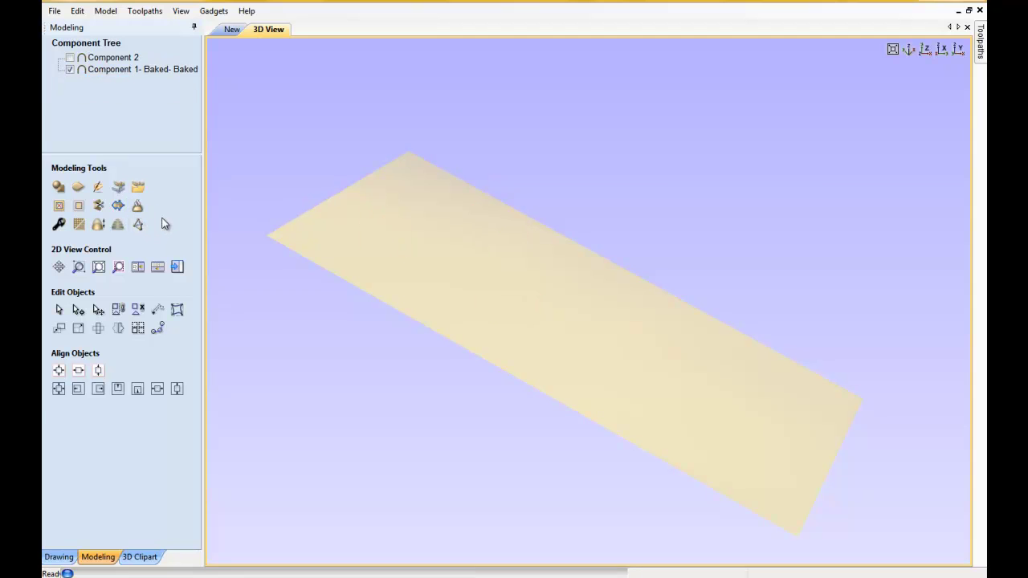
# Show Component 2 again, view the model from above, and bring up the Mirror settings.
pyautogui.click(70, 57)
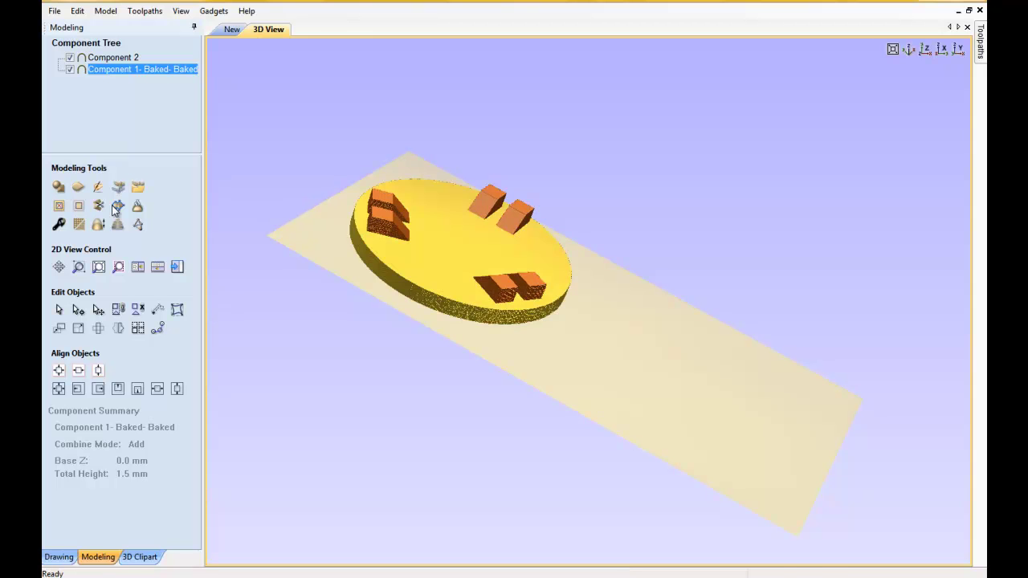
pyautogui.moveTo(330, 226)
pyautogui.mouseDown()
pyautogui.moveTo(476, 407)
pyautogui.moveTo(454, 423)
pyautogui.mouseUp()
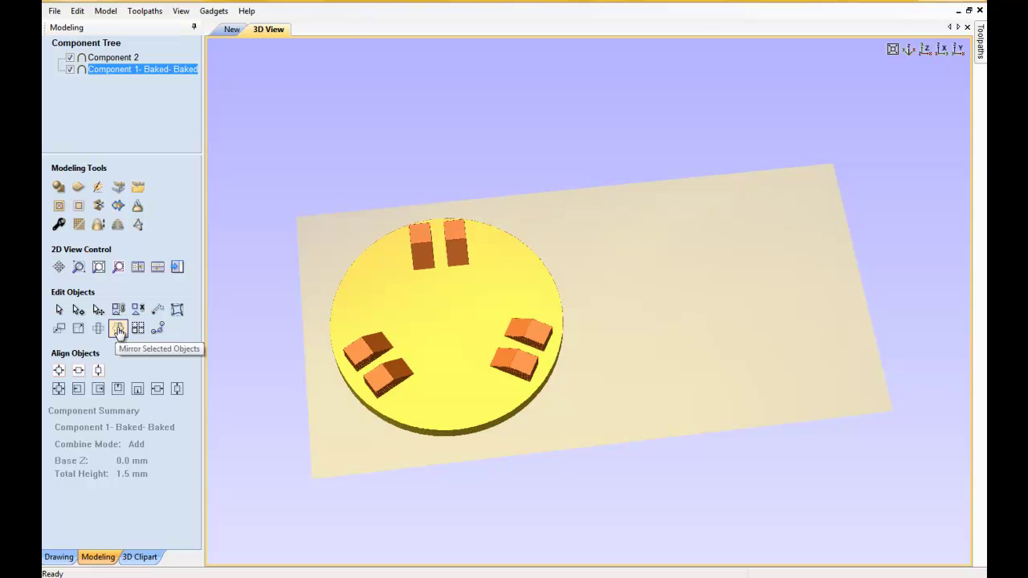
pyautogui.click(118, 329)
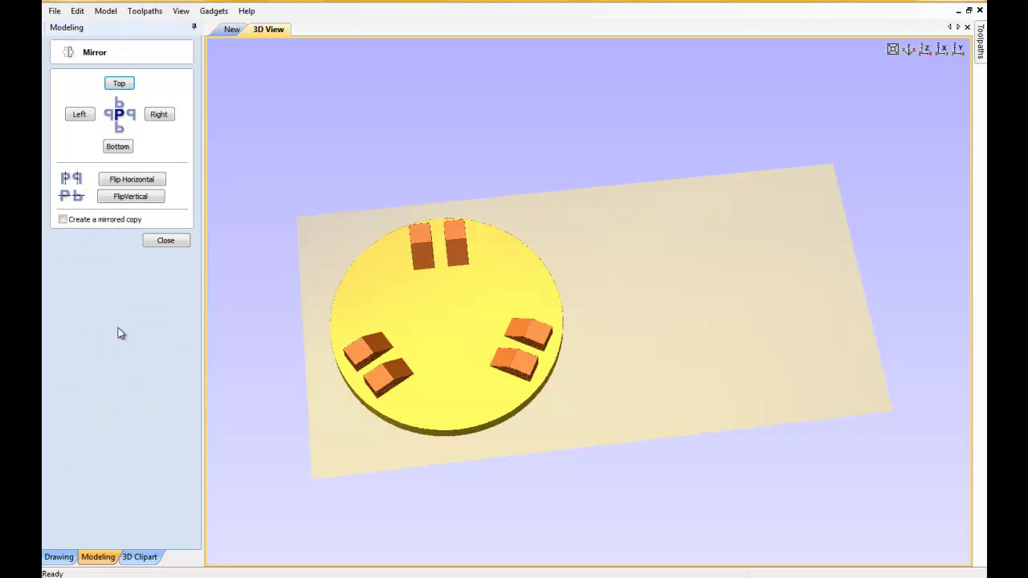
# In the 2D view, select the left disc's circle and all its components.
pyautogui.click(230, 30)
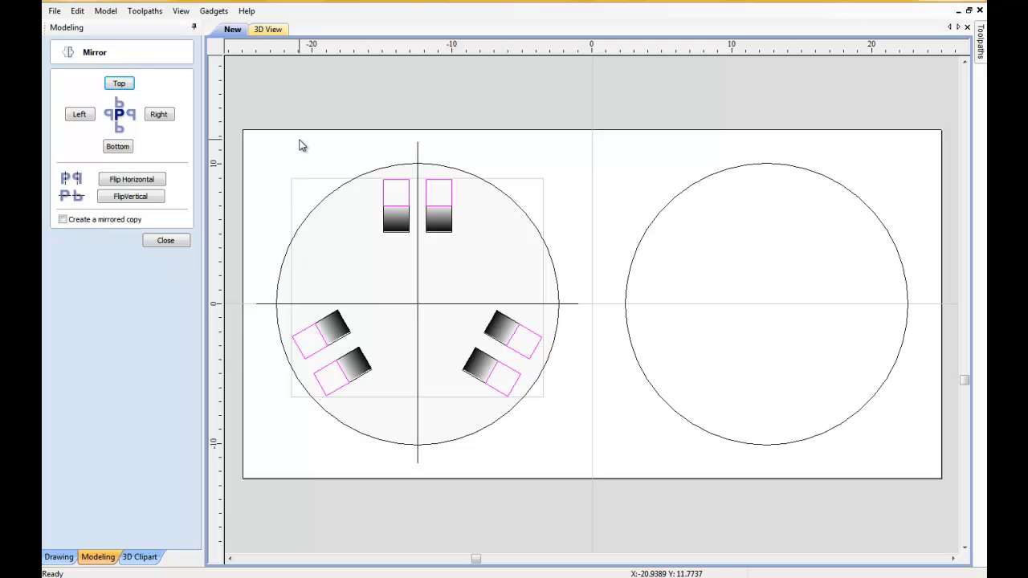
pyautogui.click(328, 199)
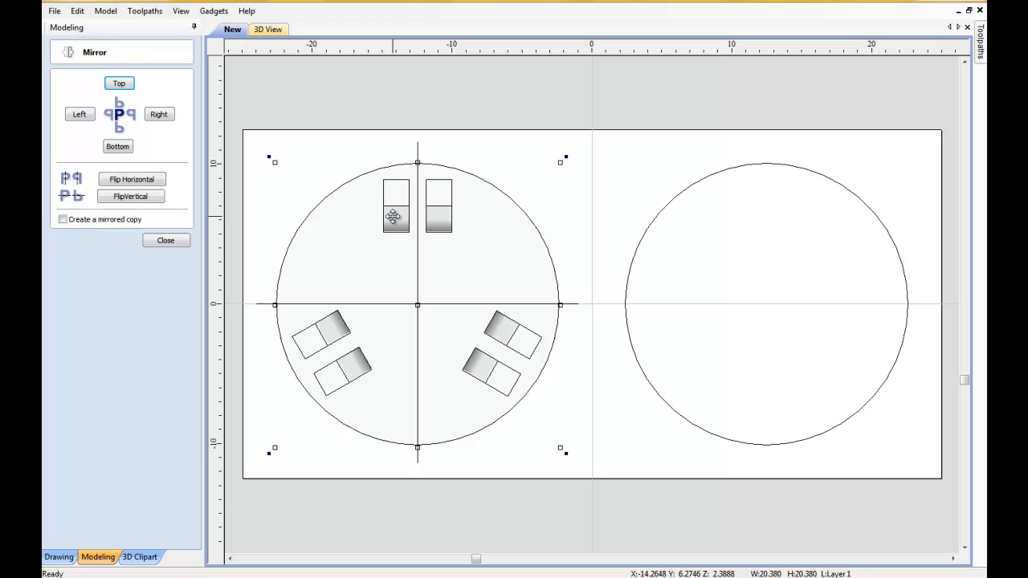
pyautogui.moveTo(243, 101)
pyautogui.mouseDown()
pyautogui.moveTo(416, 504)
pyautogui.moveTo(586, 523)
pyautogui.mouseUp()
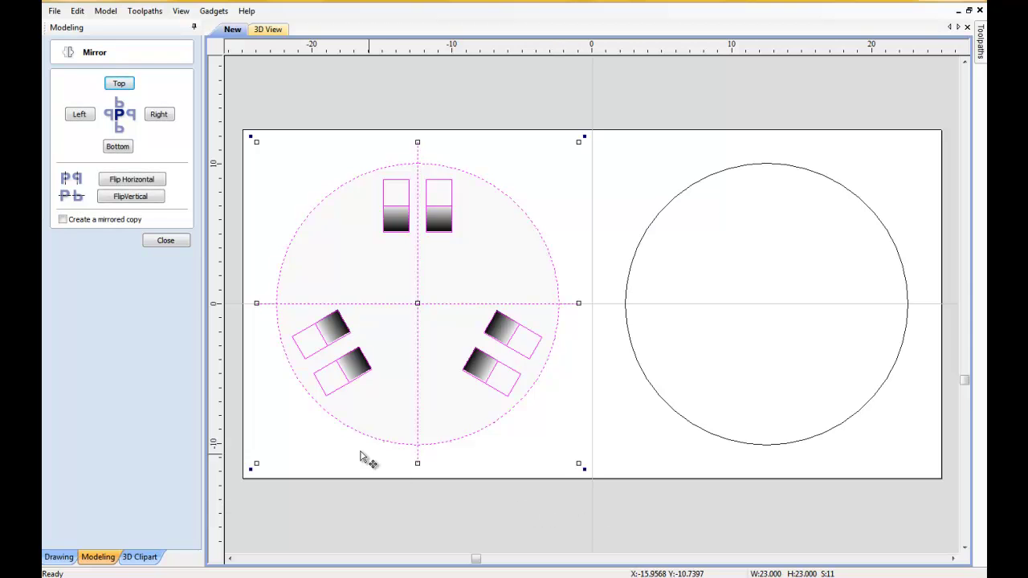
# Flip the selection horizontally and move it right, then undo that and close Mirror.
pyautogui.click(137, 185)
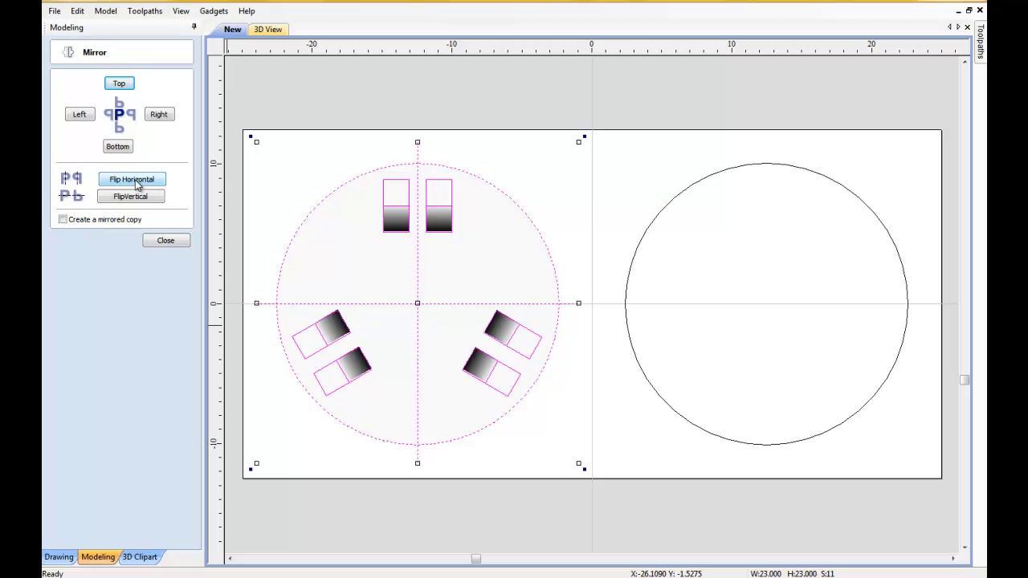
pyautogui.click(166, 115)
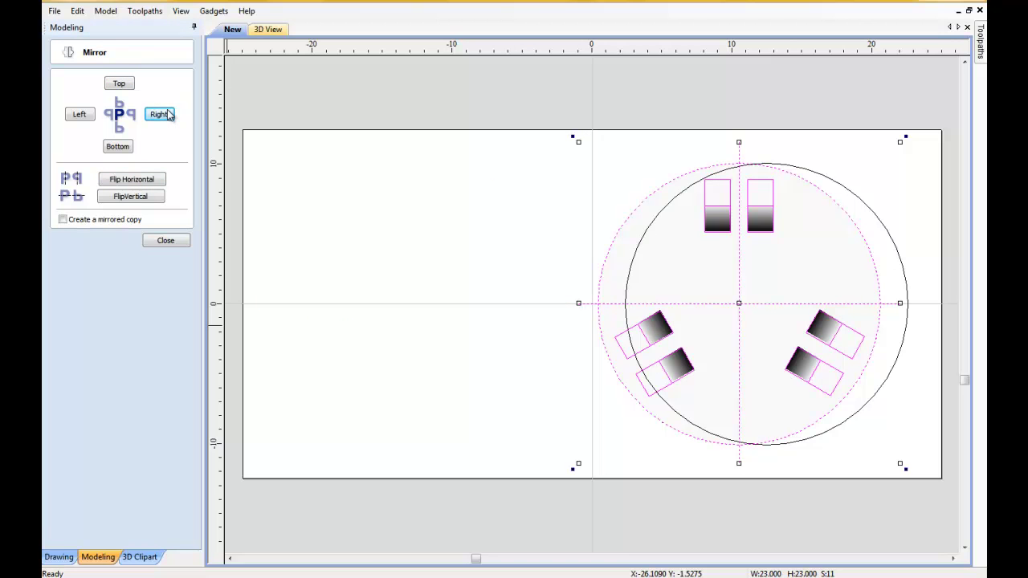
pyautogui.click(77, 11)
pyautogui.moveTo(105, 11)
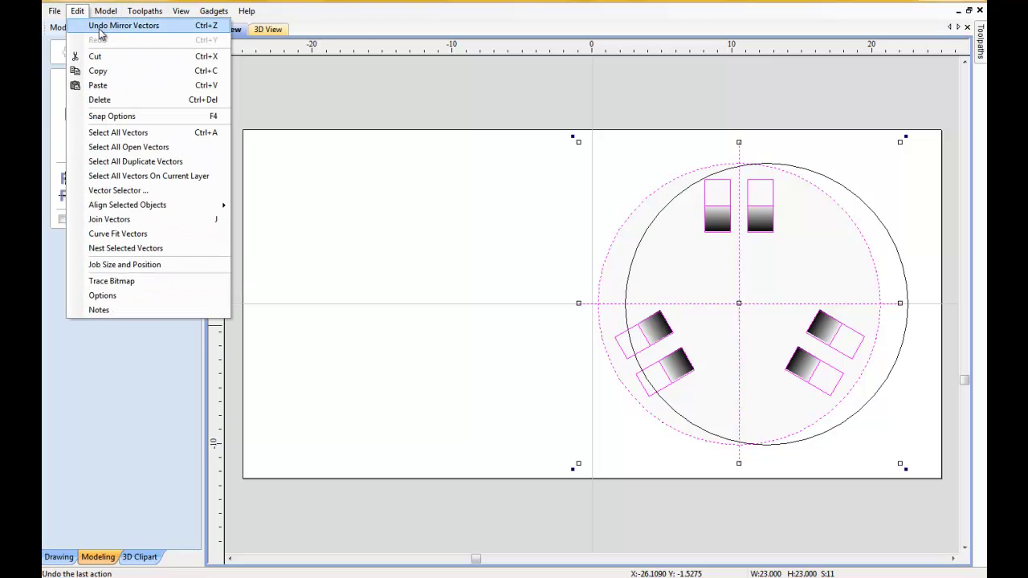
pyautogui.click(91, 26)
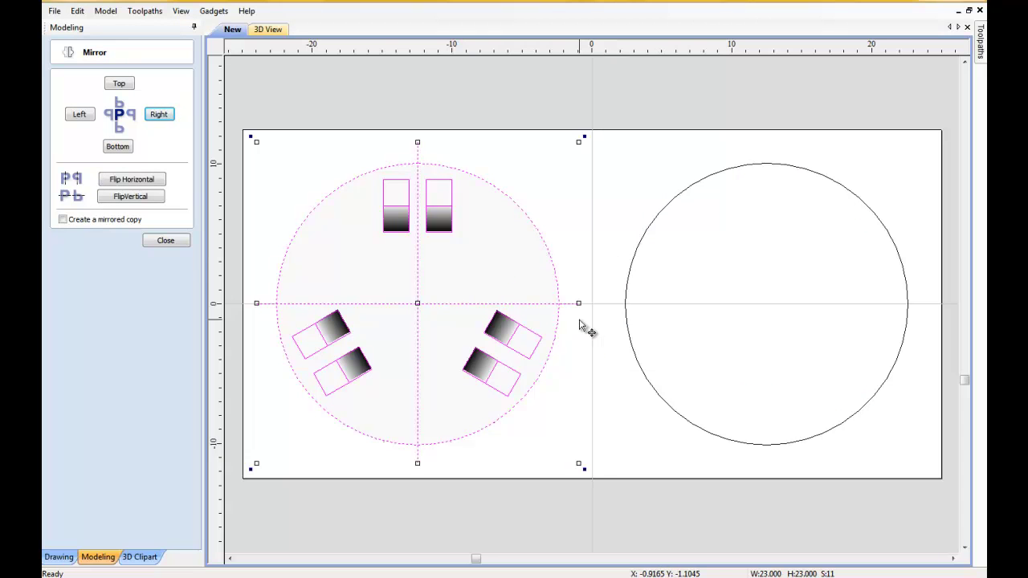
pyautogui.click(164, 241)
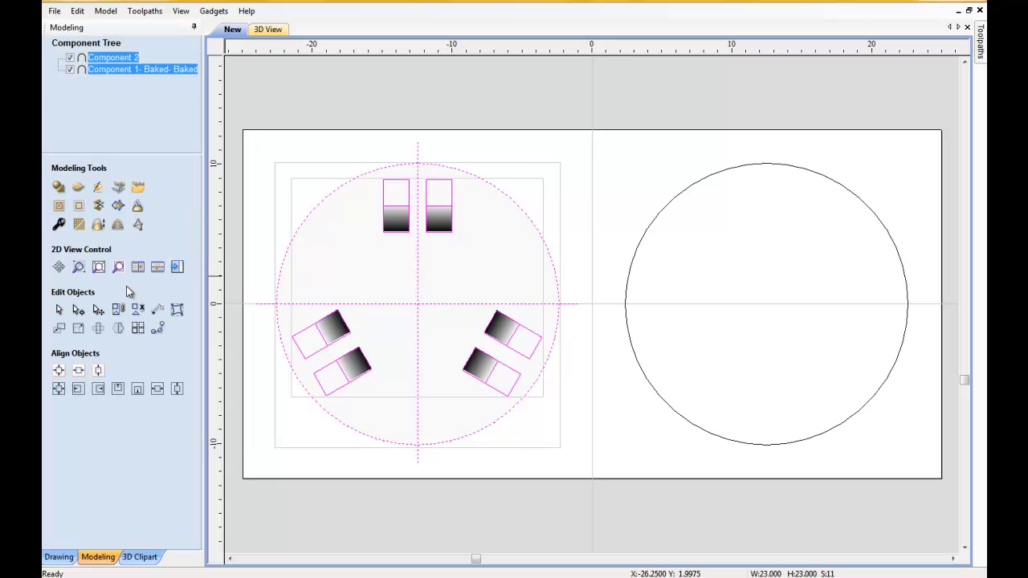
# Draw a centred vertical polyline at X 0 and select it with the left disc's components.
pyautogui.click(58, 556)
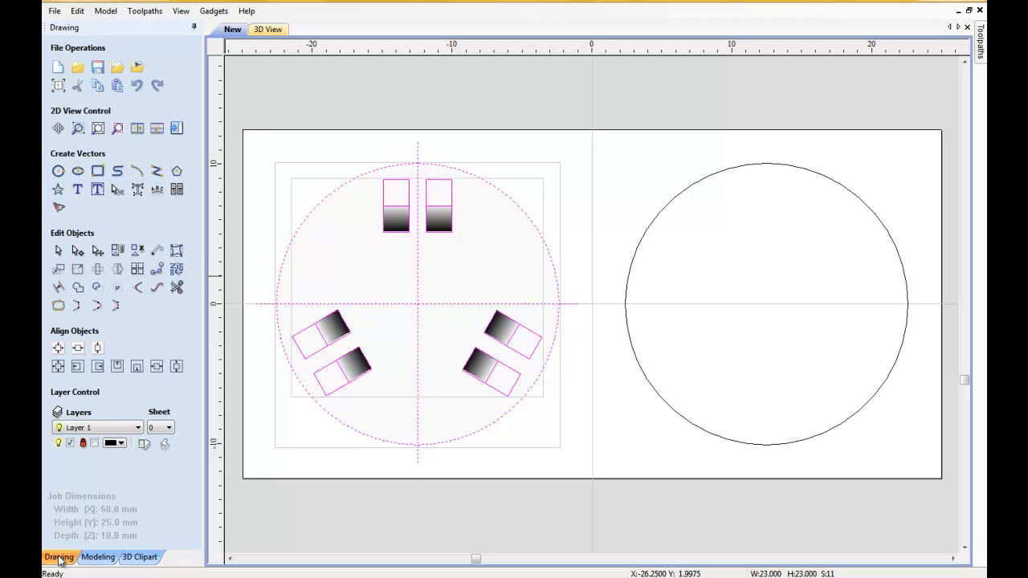
pyautogui.click(157, 170)
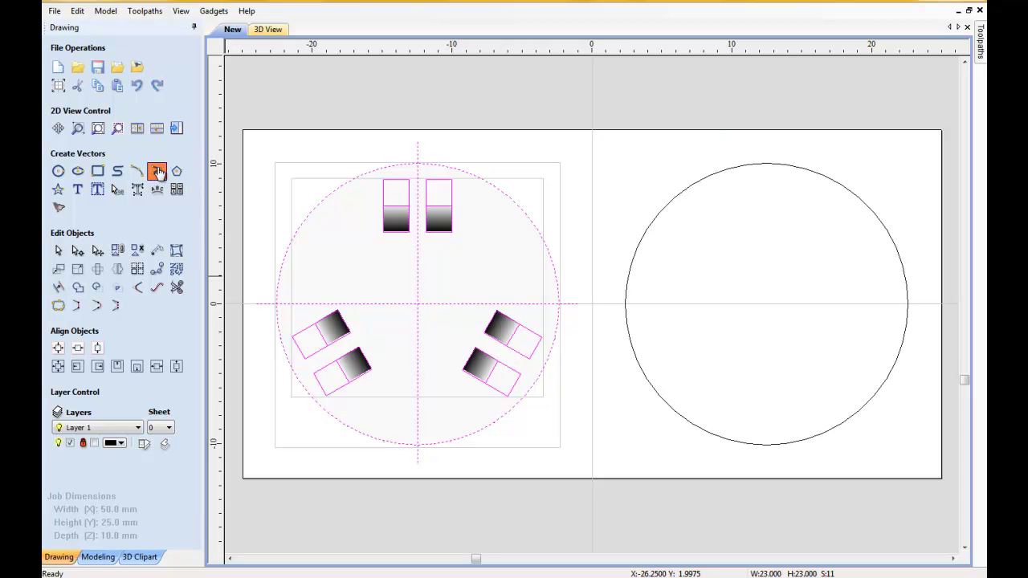
pyautogui.click(593, 116)
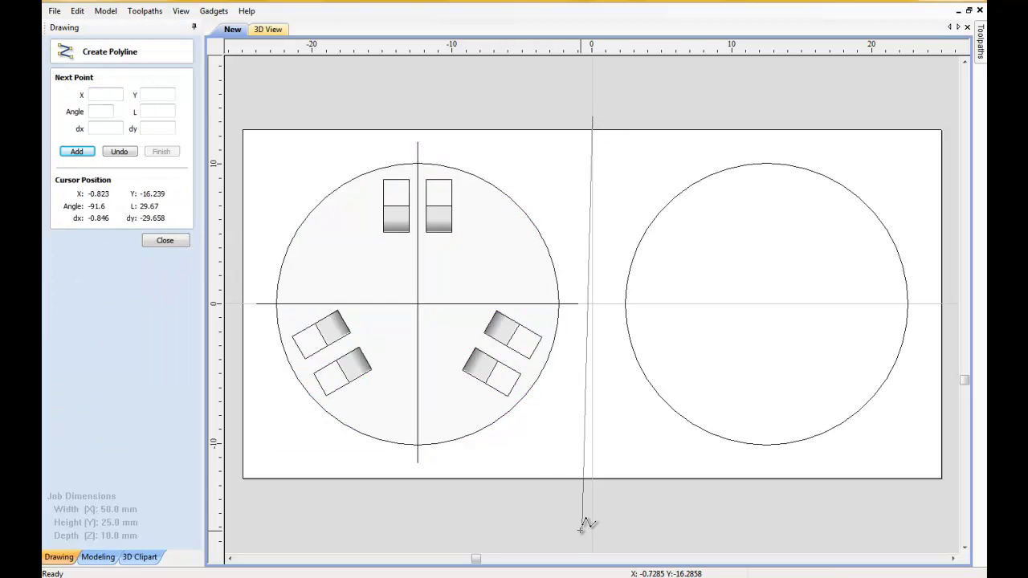
pyautogui.rightClick(592, 507)
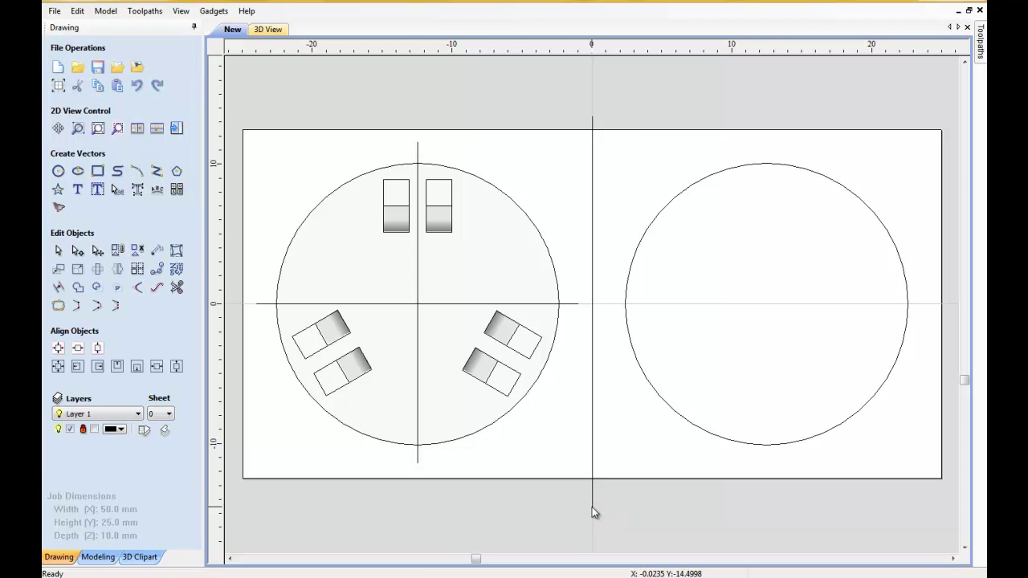
pyautogui.click(592, 507)
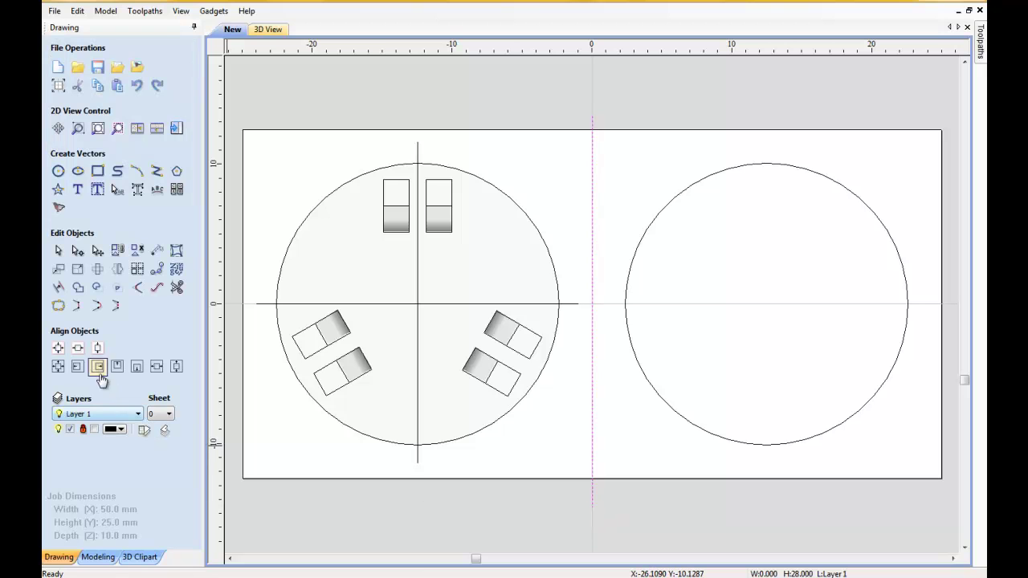
pyautogui.click(59, 348)
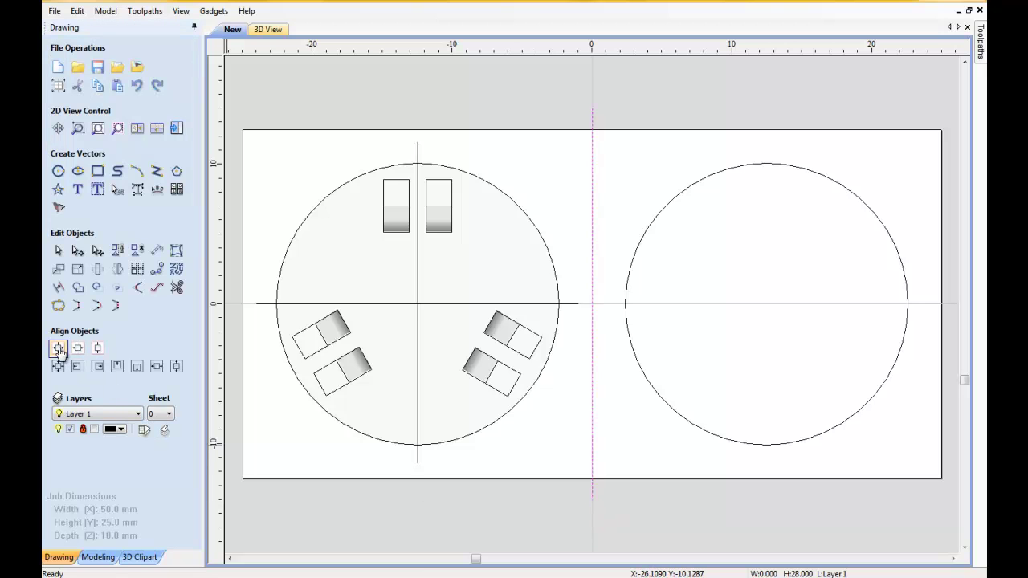
pyautogui.moveTo(240, 96)
pyautogui.mouseDown()
pyautogui.moveTo(464, 472)
pyautogui.moveTo(621, 553)
pyautogui.mouseUp()
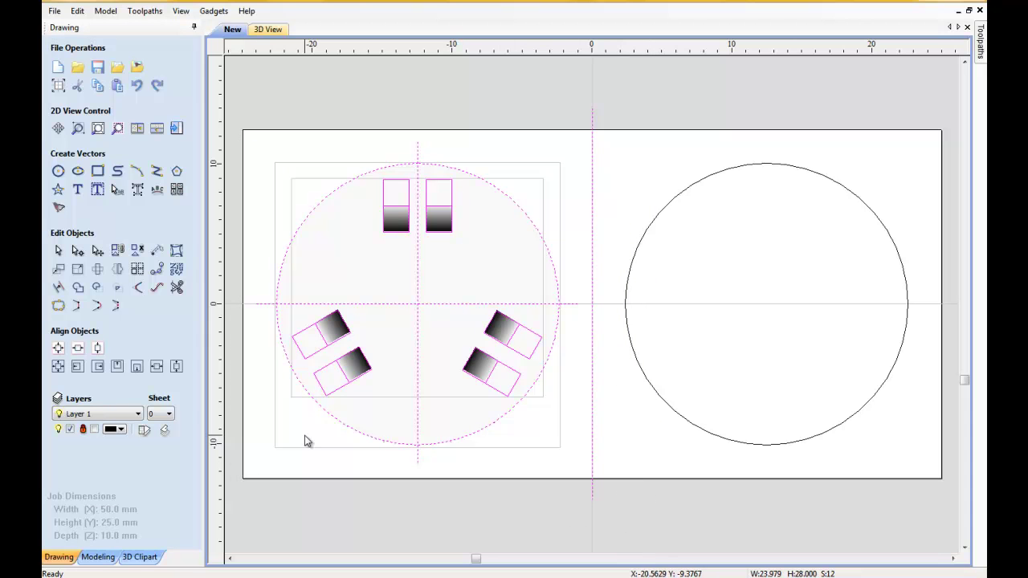
# Mirror the selection onto the right disc, then undo it and close the Mirror panel.
pyautogui.click(98, 557)
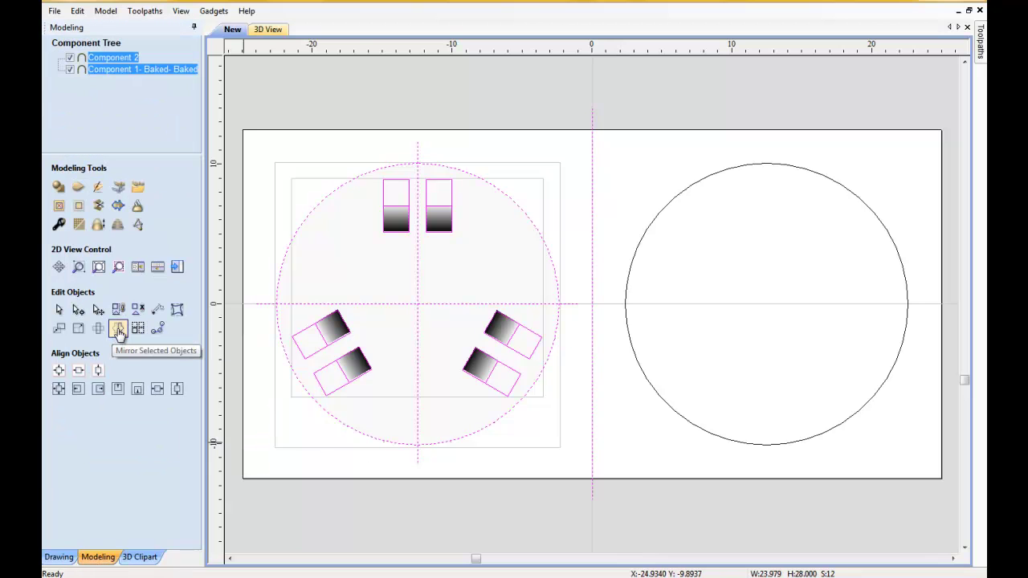
pyautogui.click(119, 330)
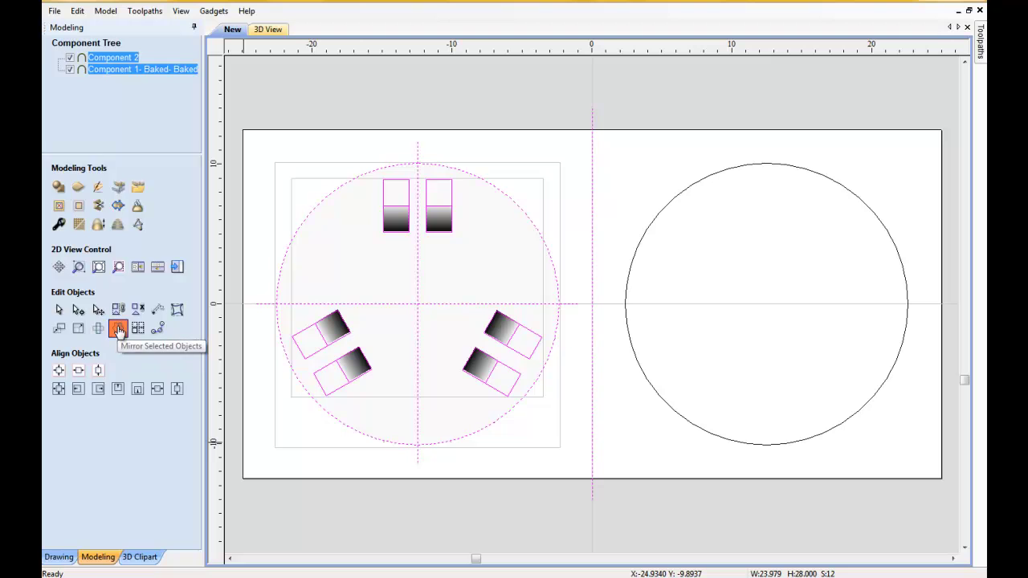
pyautogui.click(118, 329)
pyautogui.click(159, 115)
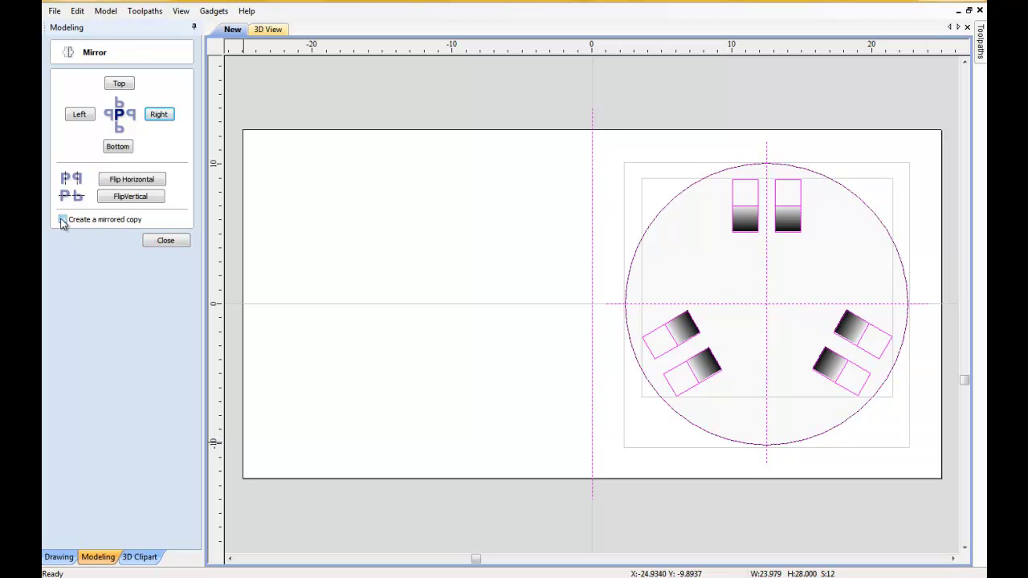
pyautogui.click(77, 11)
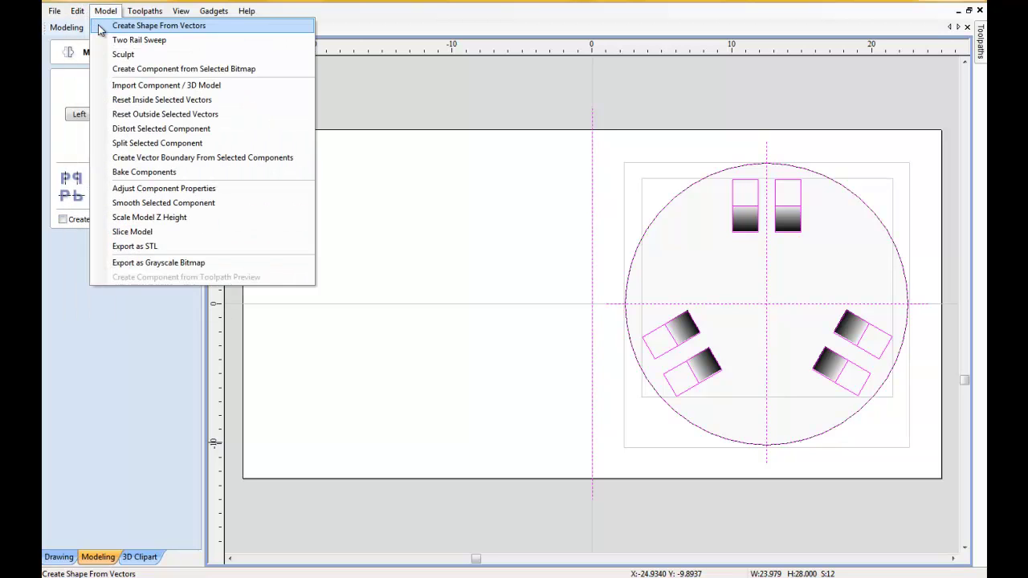
pyautogui.moveTo(77, 10)
pyautogui.click(98, 26)
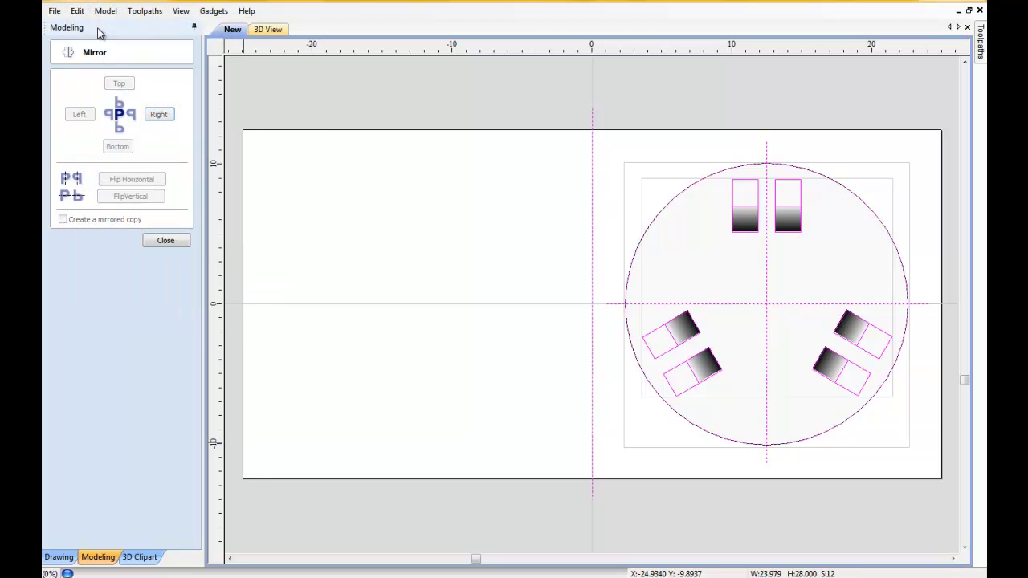
pyautogui.click(160, 243)
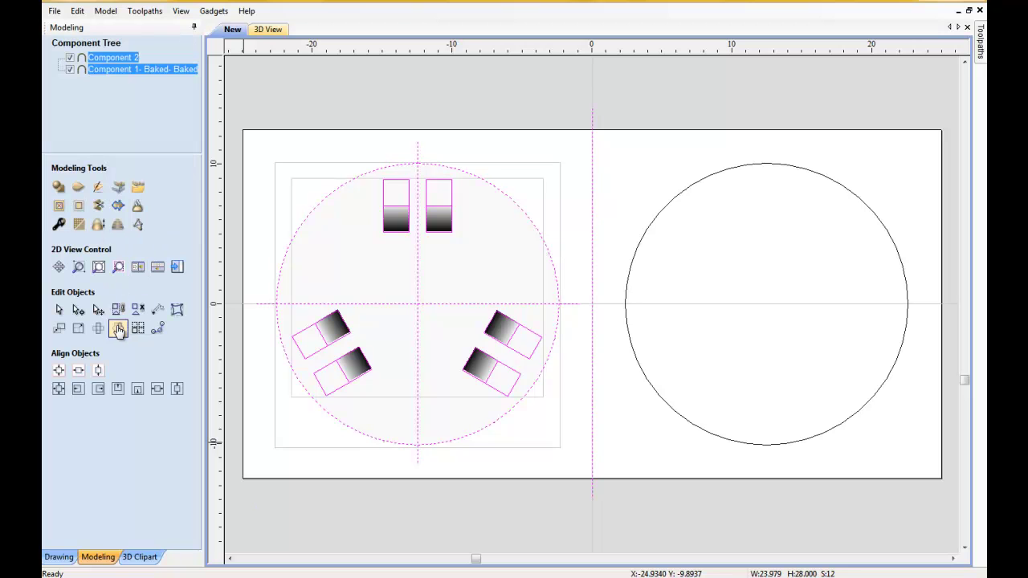
# Place a mirrored copy on the right disc with Create a mirrored copy ticked, then deselect.
pyautogui.click(135, 329)
pyautogui.click(64, 219)
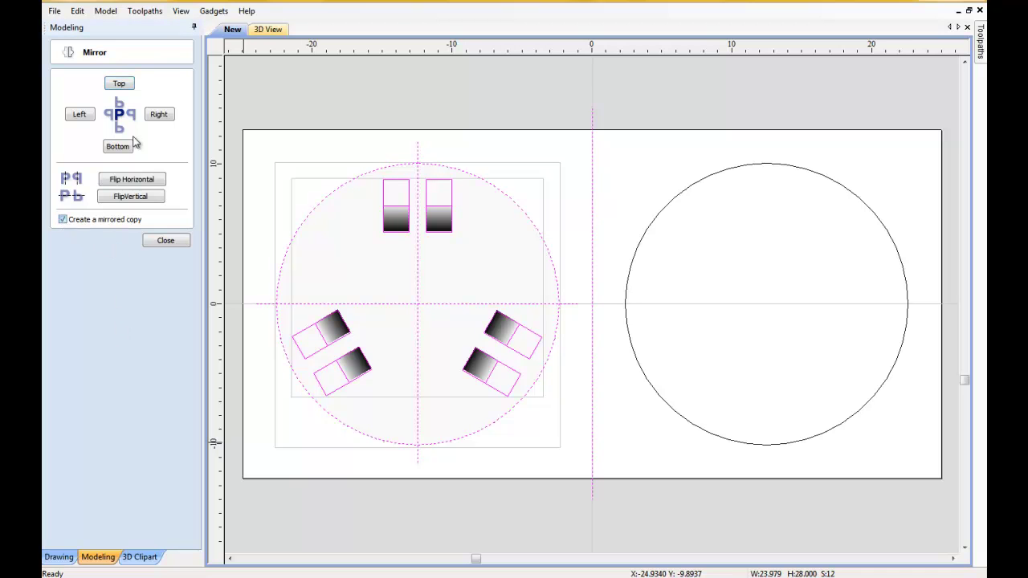
pyautogui.click(159, 114)
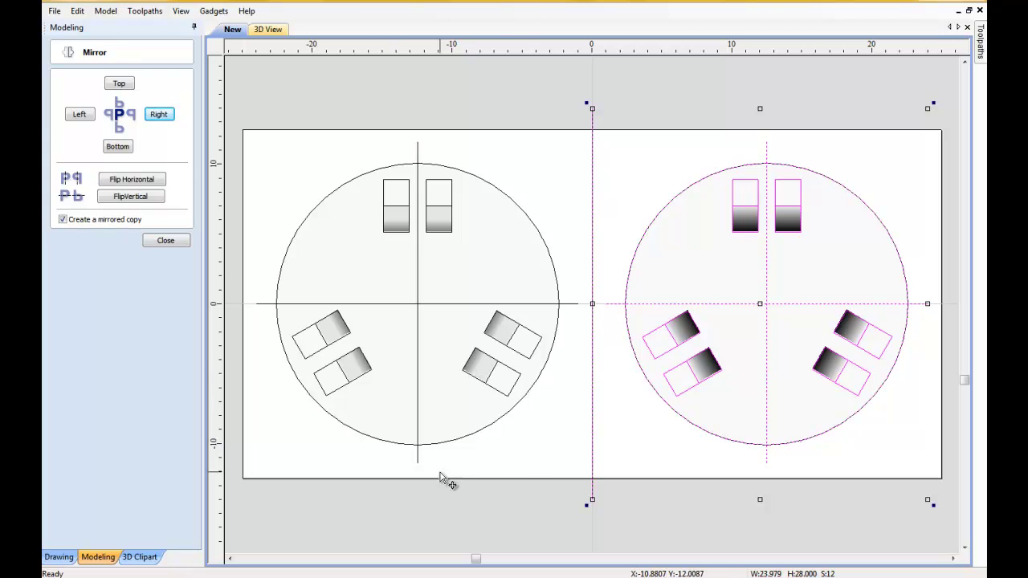
pyautogui.click(165, 241)
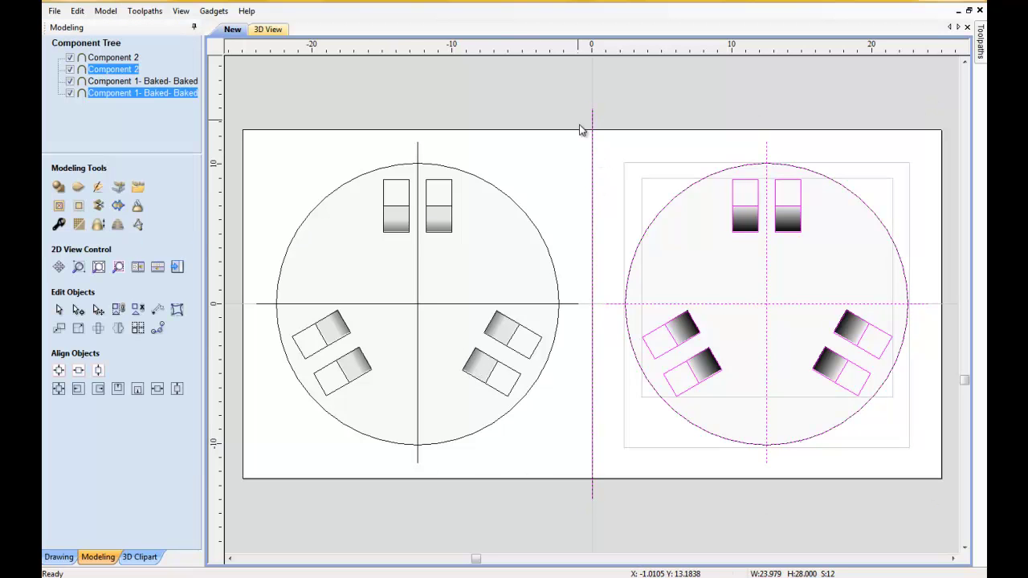
pyautogui.click(608, 530)
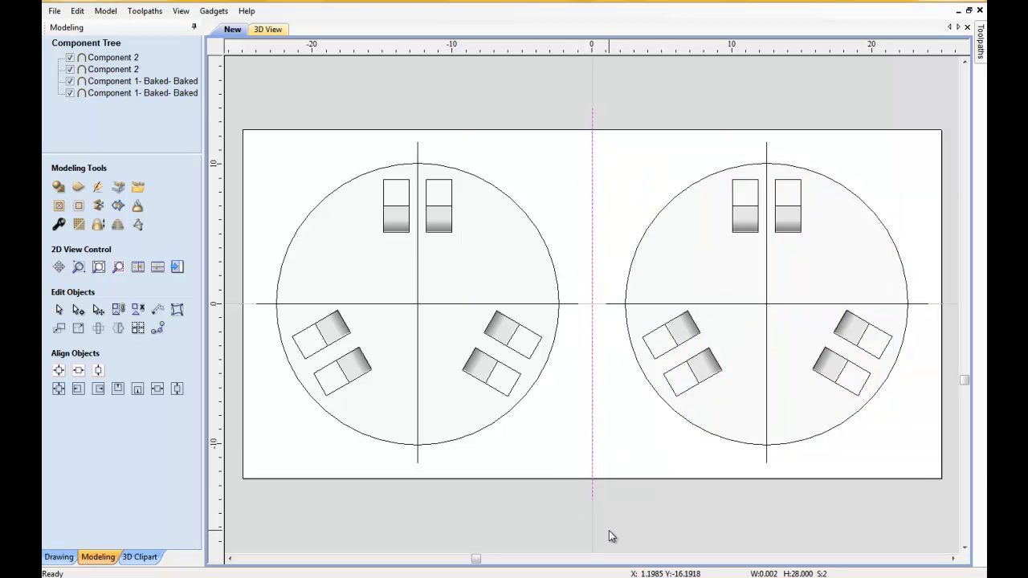
pyautogui.click(555, 510)
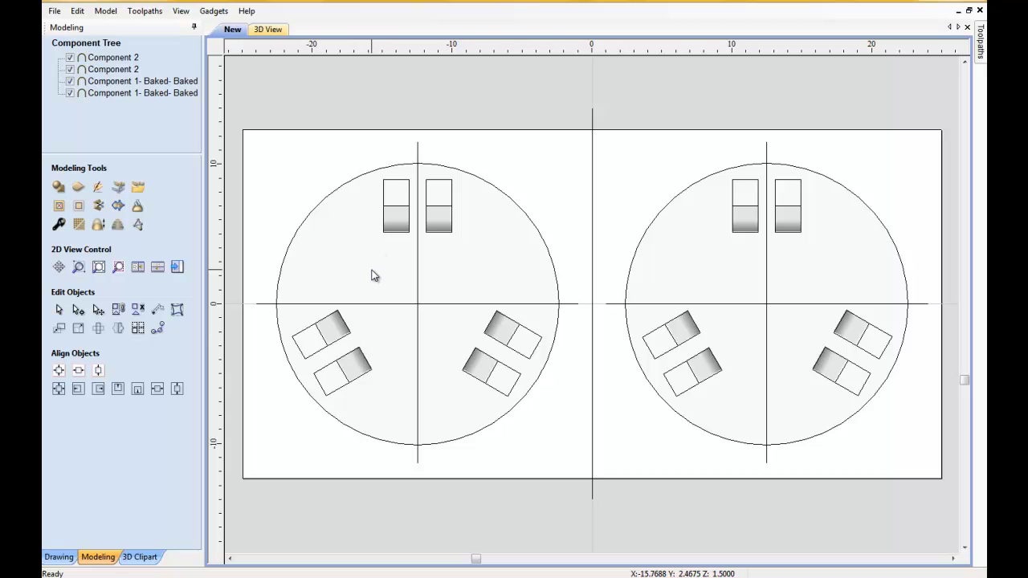
pyautogui.moveTo(363, 201); pyautogui.dragTo(482, 258)
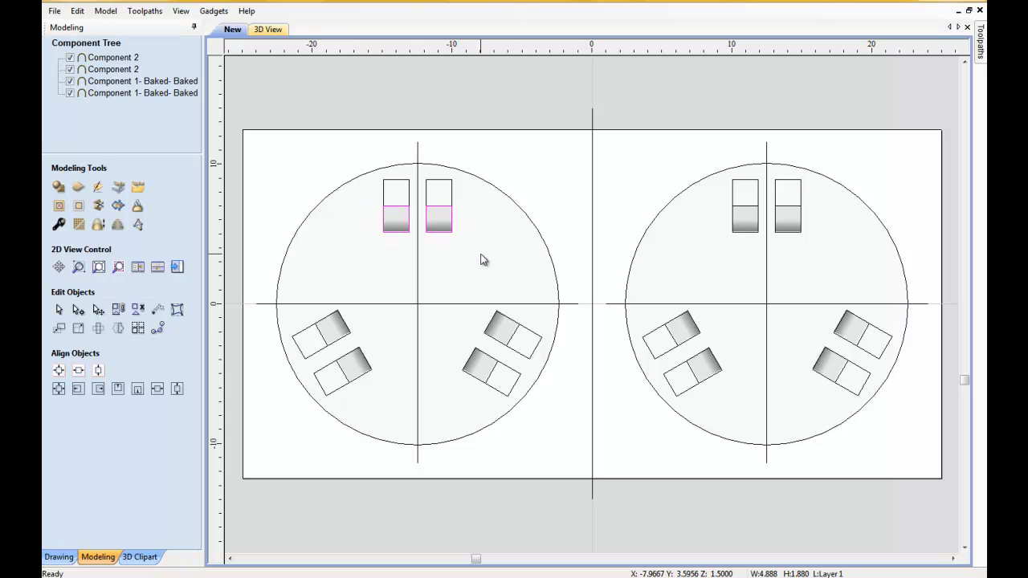
# Select the shaded-half block outlines on both the left and right discs.
pyautogui.keyDown('shift'); pyautogui.click(326, 345); pyautogui.keyUp('shift')
pyautogui.keyDown('shift'); pyautogui.click(330, 325); pyautogui.keyUp('shift')
pyautogui.keyDown('shift'); pyautogui.click(311, 337); pyautogui.keyUp('shift')
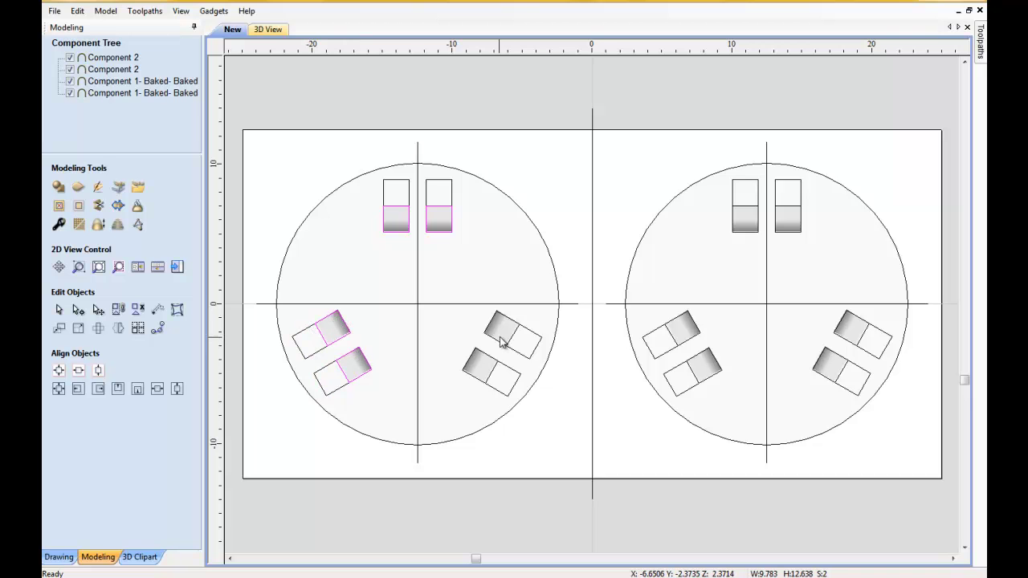
pyautogui.keyDown('shift'); pyautogui.click(540, 347); pyautogui.keyUp('shift')
pyautogui.keyDown('shift'); pyautogui.click(695, 346); pyautogui.keyUp('shift')
pyautogui.keyDown('shift'); pyautogui.click(820, 353); pyautogui.keyUp('shift')
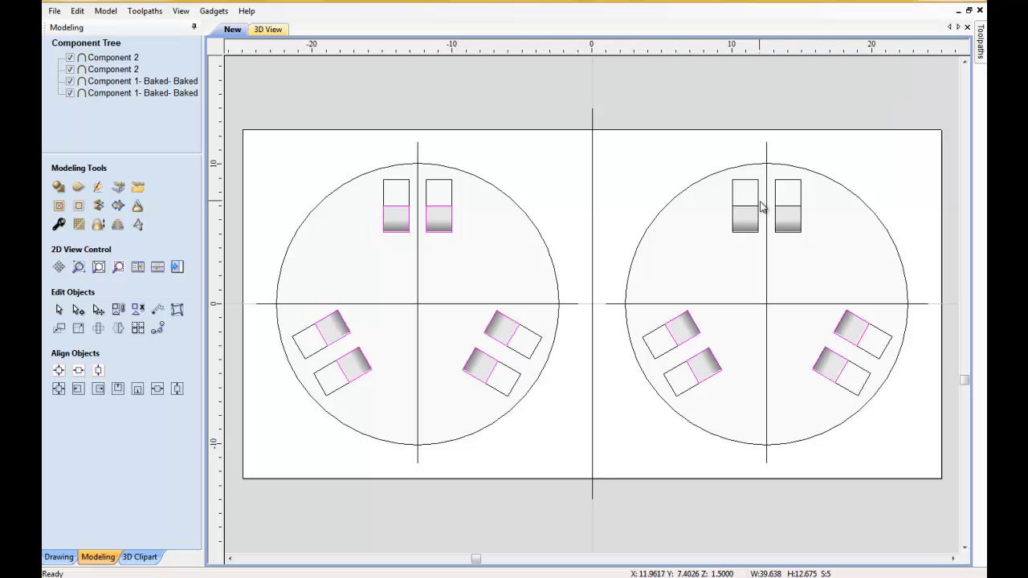
pyautogui.keyDown('shift'); pyautogui.click(747, 233); pyautogui.keyUp('shift')
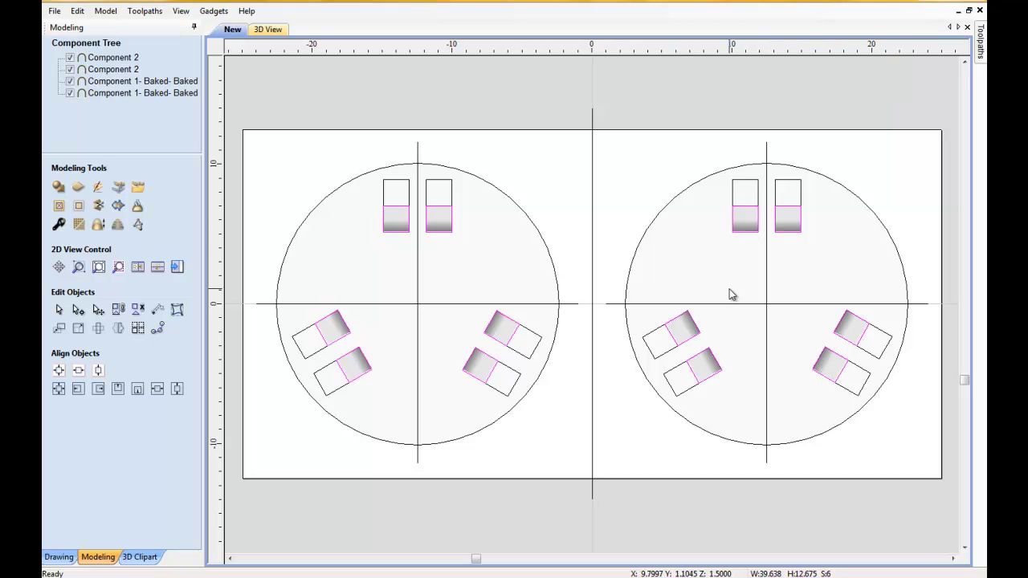
# Group the selected block outlines and cut them to the clipboard.
pyautogui.click(118, 311)
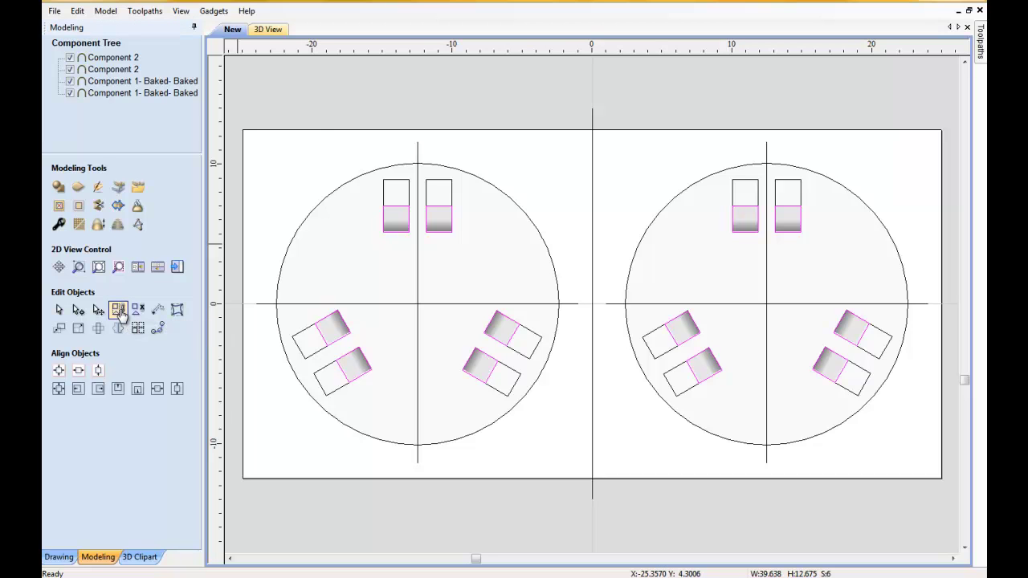
pyautogui.rightClick(313, 154)
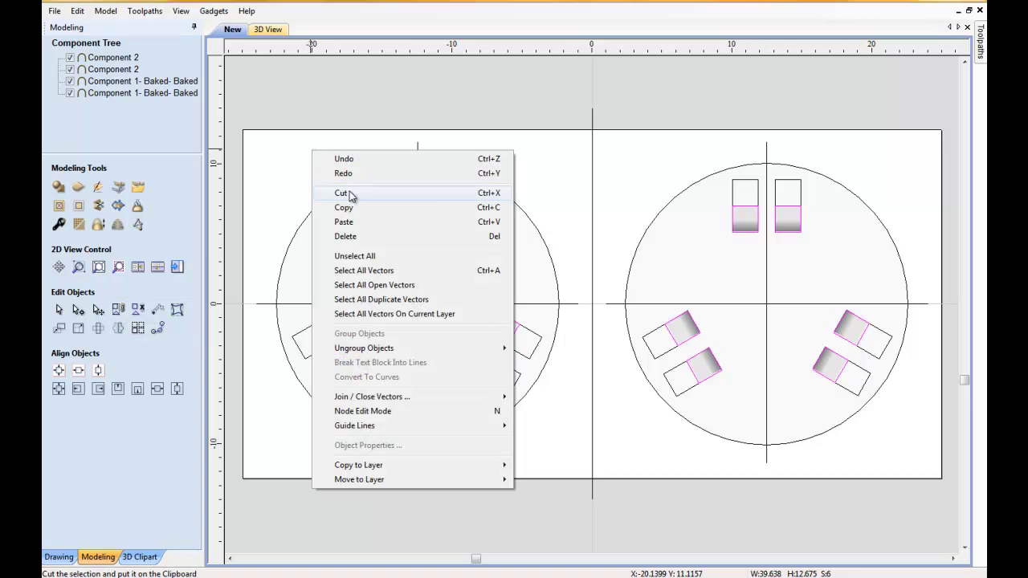
pyautogui.click(349, 193)
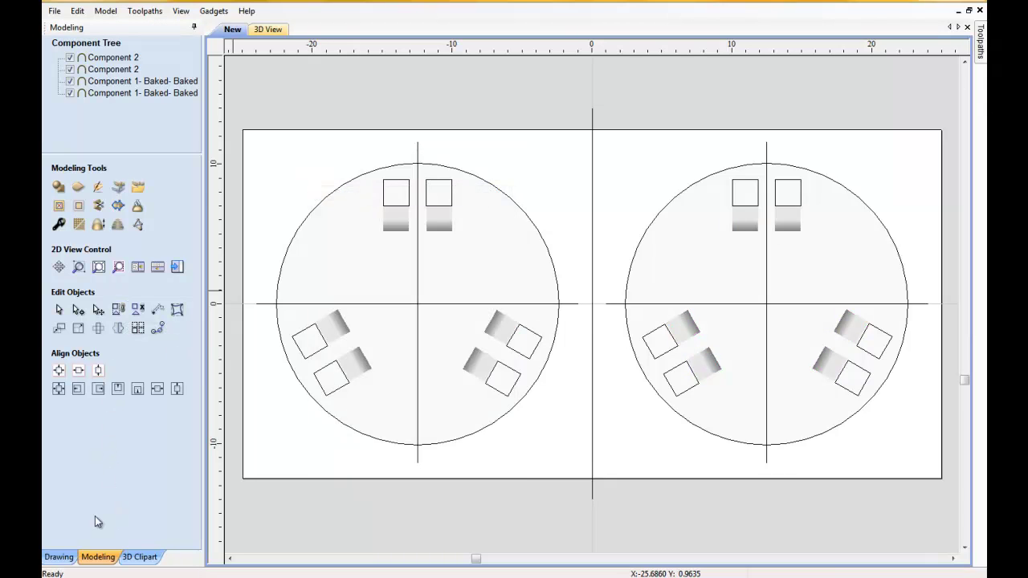
# Create a new layer, Layer 2, in Layer Control.
pyautogui.click(65, 558)
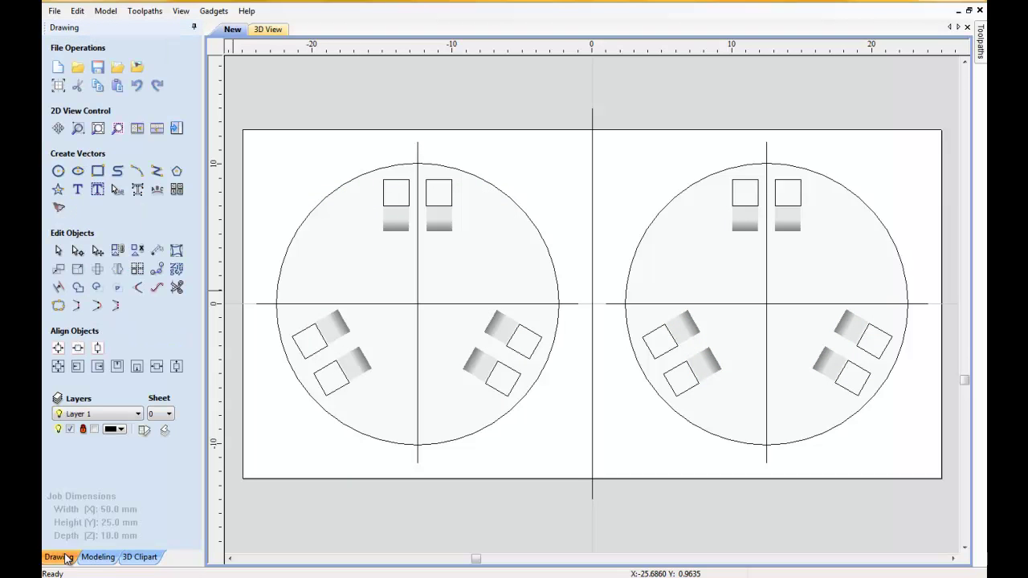
pyautogui.click(144, 431)
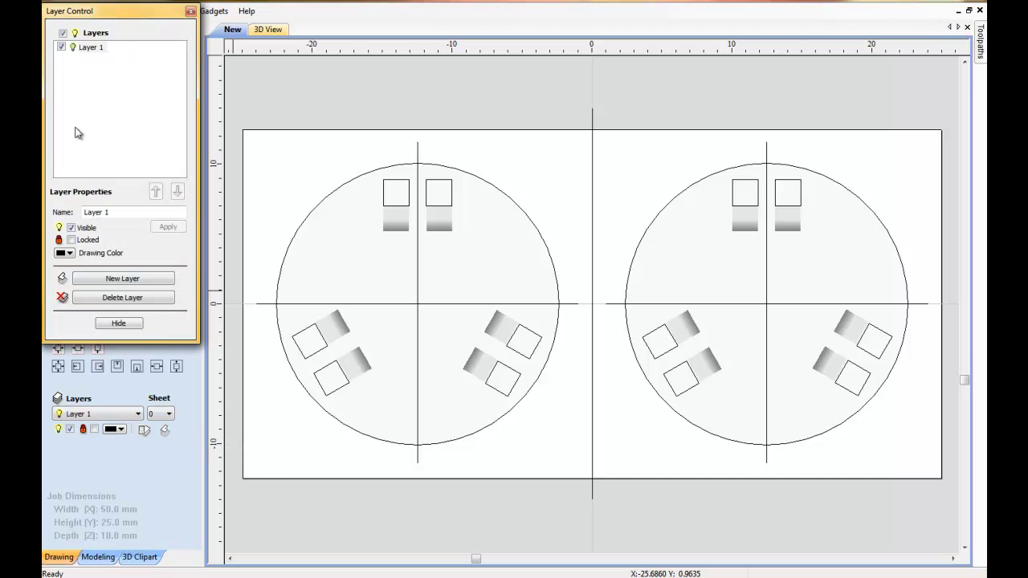
pyautogui.click(95, 280)
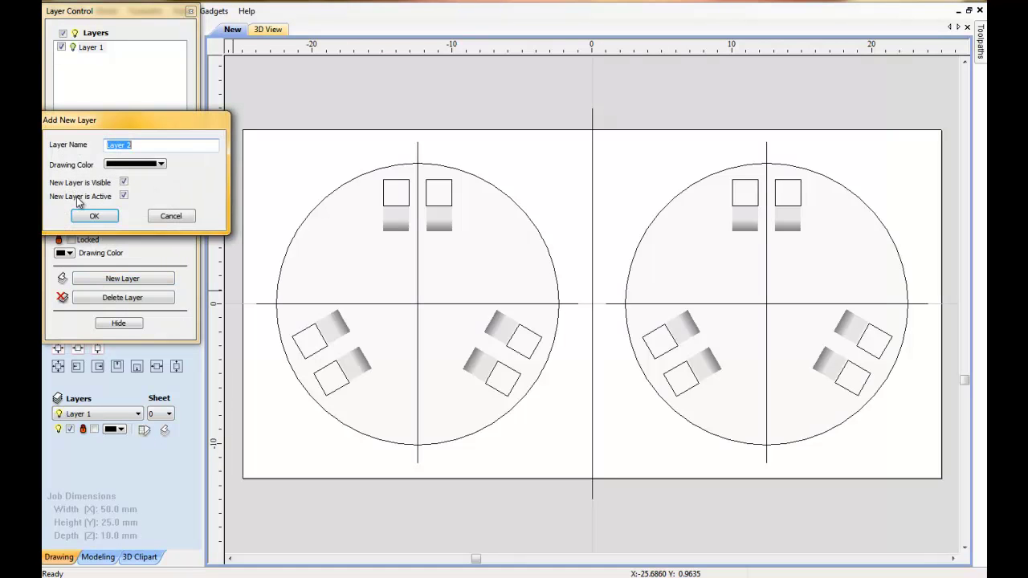
pyautogui.click(95, 216)
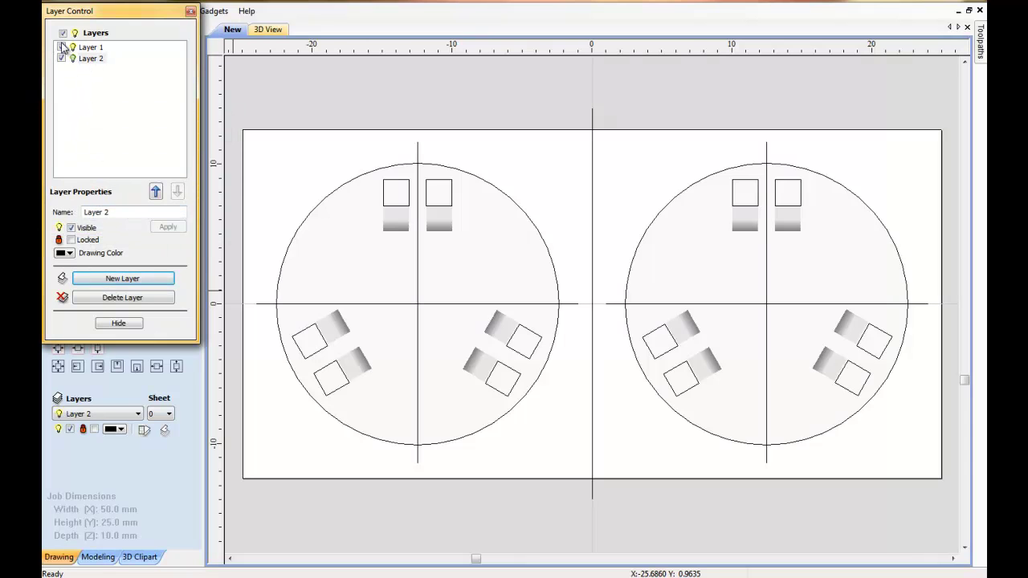
# Paste the cut outlines onto Layer 2 with Layer 1 hidden, then verify both layers' visibility.
pyautogui.click(62, 47)
pyautogui.rightClick(359, 212)
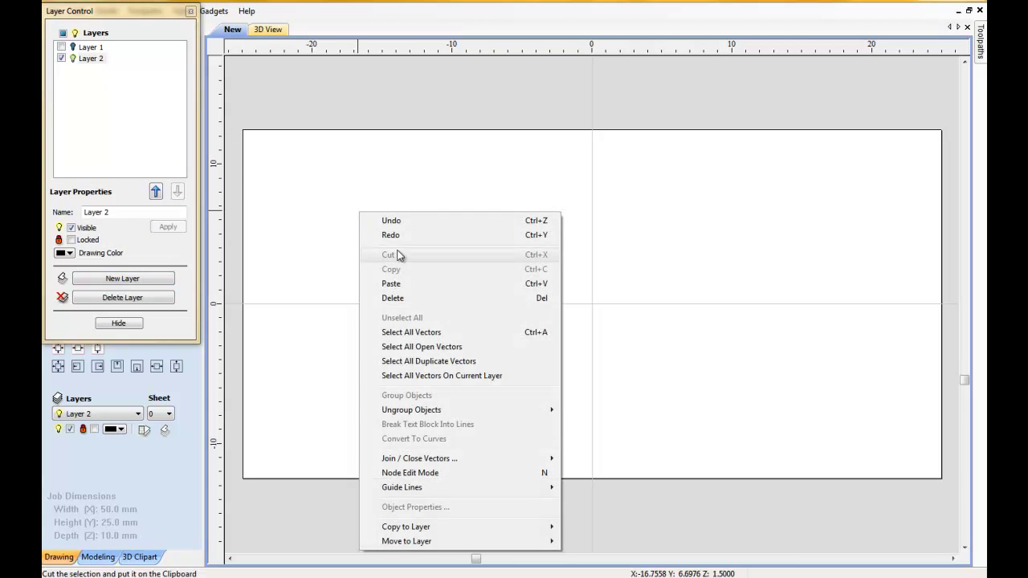
pyautogui.click(410, 286)
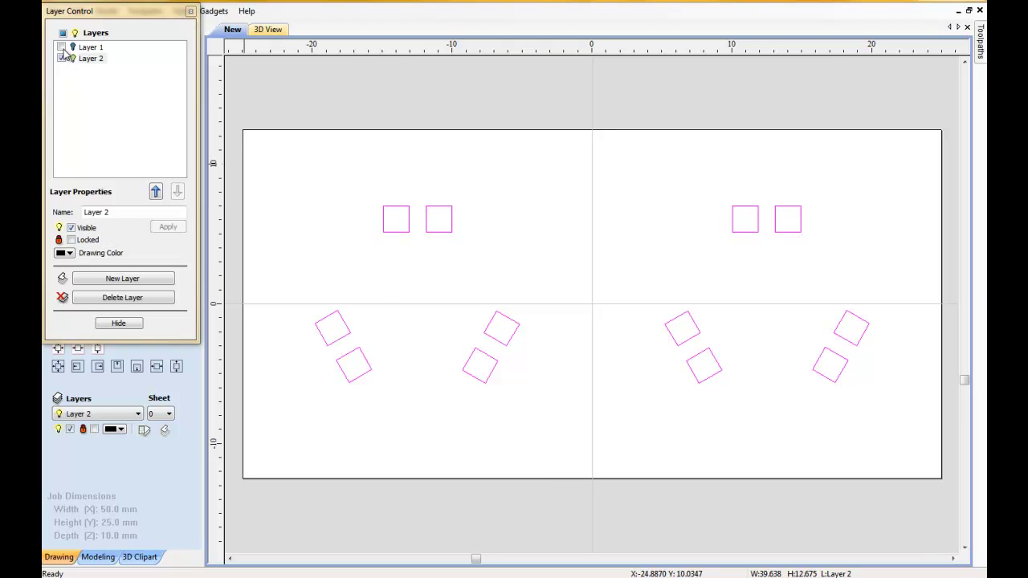
pyautogui.click(61, 48)
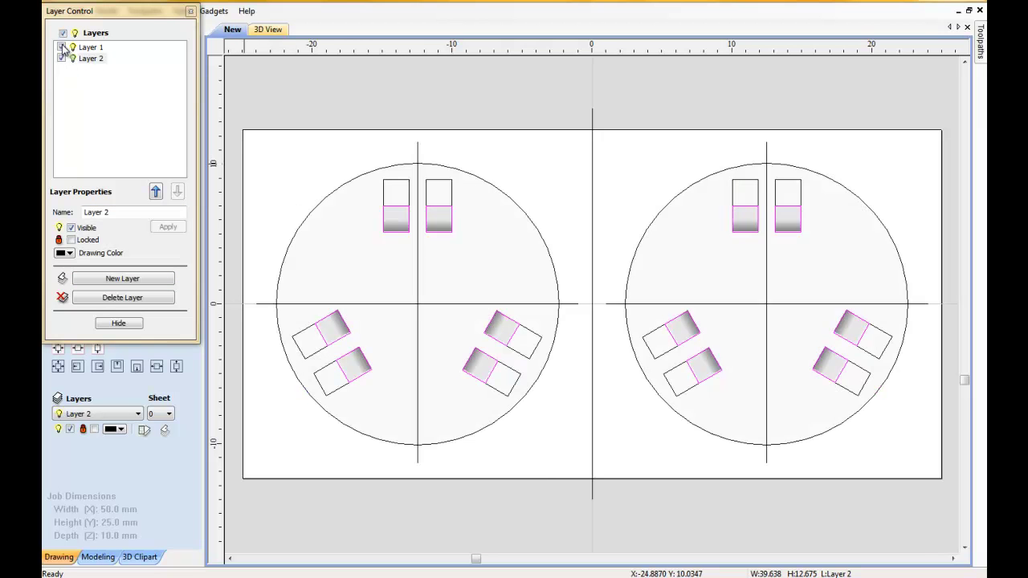
pyautogui.click(62, 59)
pyautogui.click(61, 58)
pyautogui.click(61, 58)
pyautogui.click(62, 59)
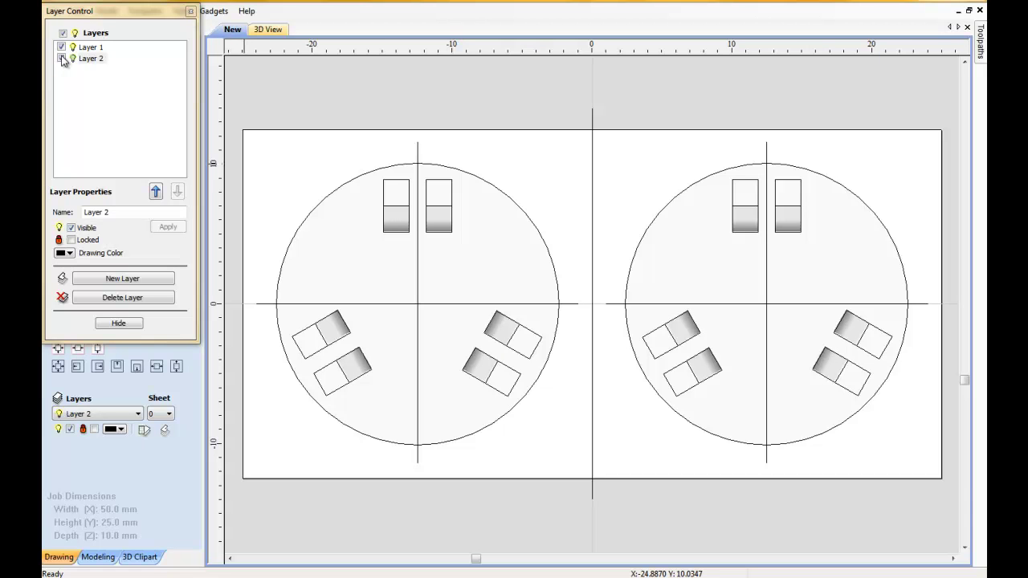
pyautogui.click(269, 30)
# Tilt the 3D view obliquely, close Layer Control, and pin the Toolpaths panel open.
pyautogui.moveTo(541, 370)
pyautogui.mouseDown()
pyautogui.moveTo(662, 282)
pyautogui.moveTo(689, 285)
pyautogui.moveTo(673, 282)
pyautogui.mouseUp()
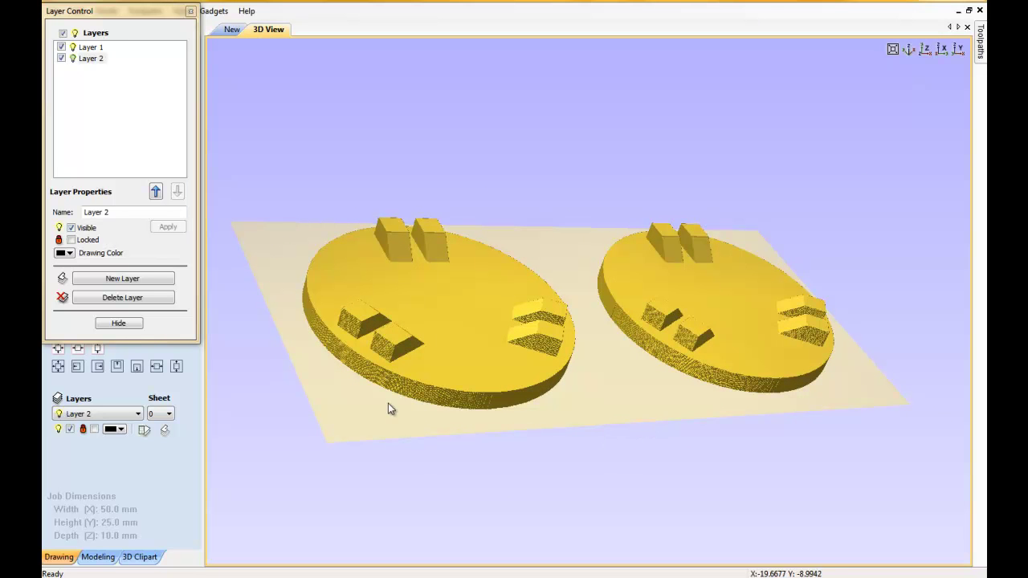
pyautogui.click(119, 324)
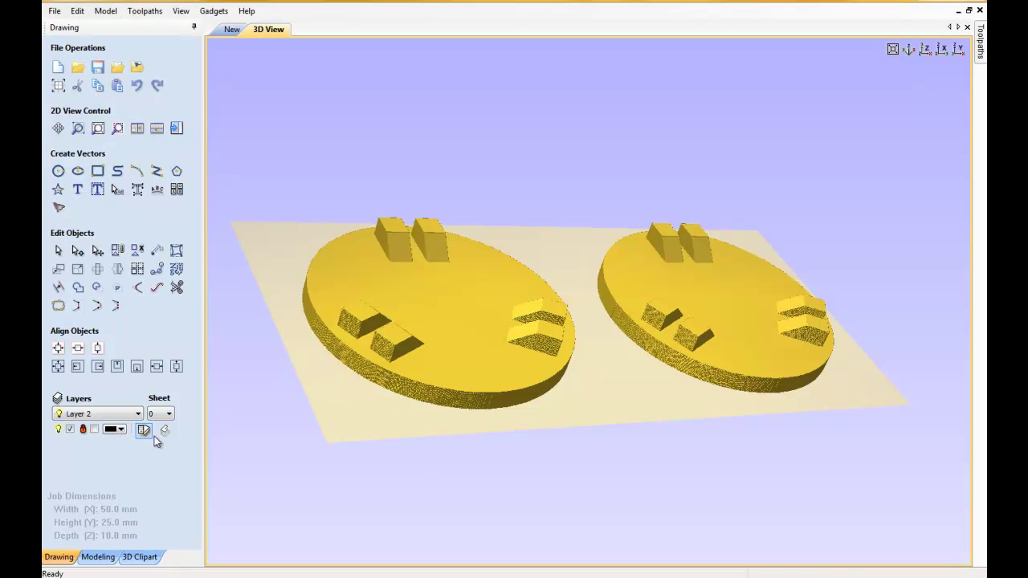
pyautogui.click(980, 36)
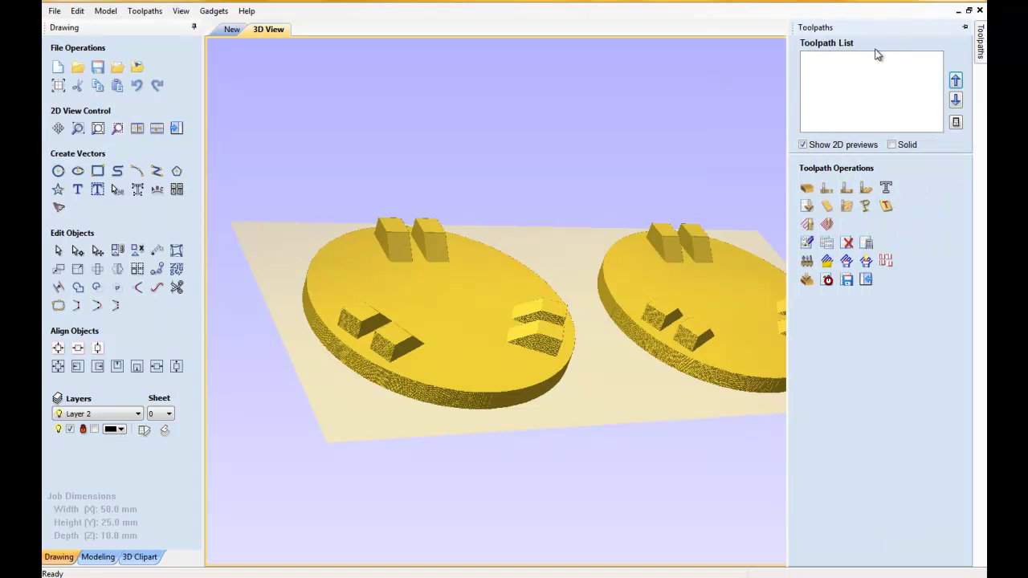
pyautogui.click(965, 29)
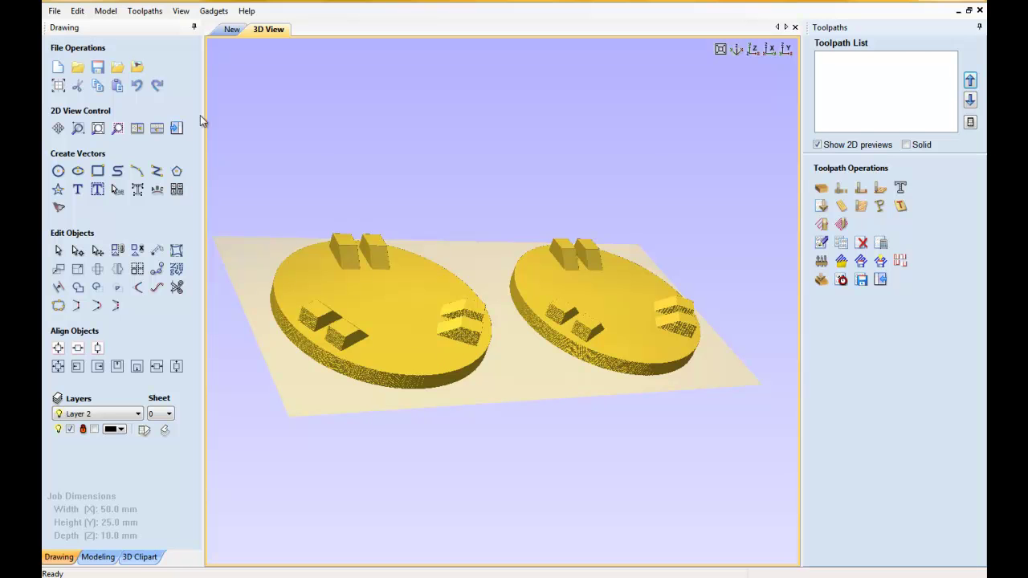
# Draw a 1 mm diameter circle between the left disc's lower blocks and nudge it upward.
pyautogui.click(230, 31)
pyautogui.scroll(1, 426, 327)
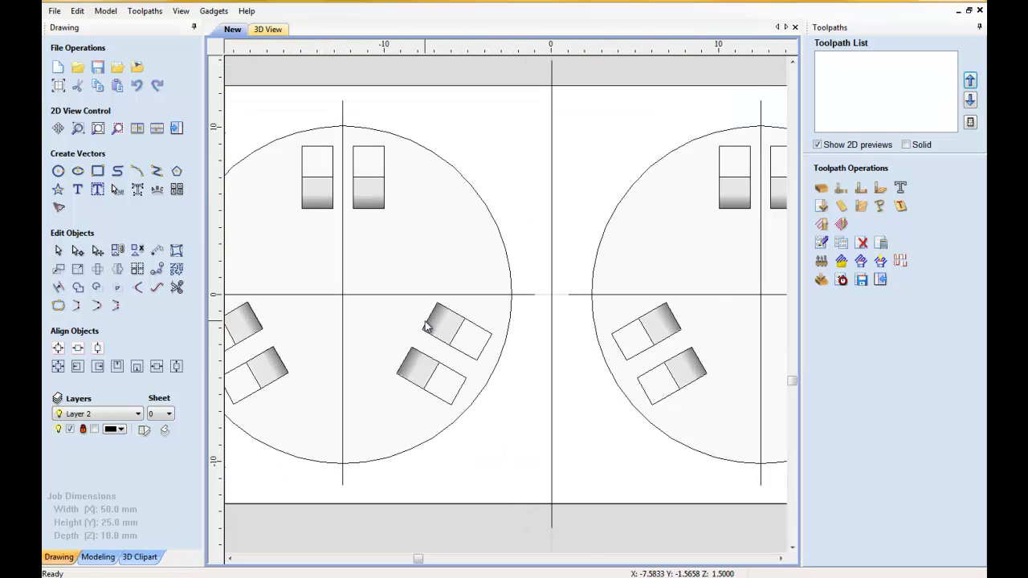
pyautogui.scroll(1, 426, 327)
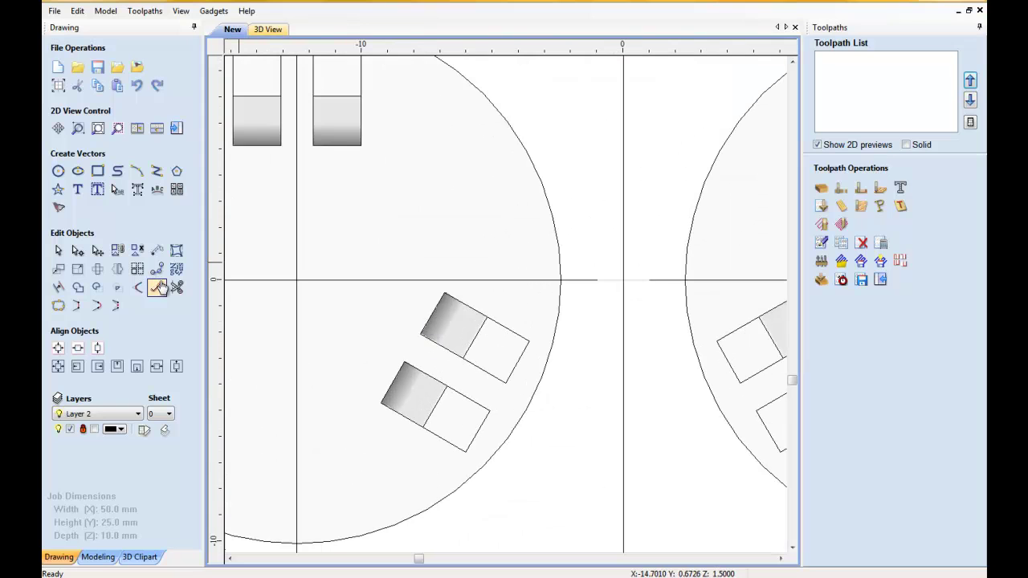
pyautogui.click(68, 177)
pyautogui.click(420, 365)
pyautogui.click(435, 362)
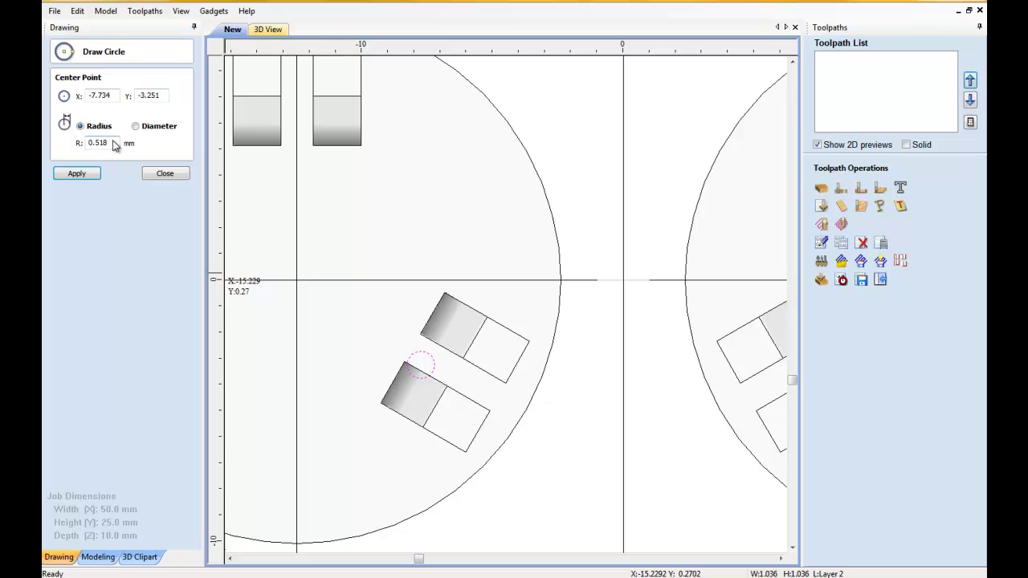
pyautogui.click(135, 126)
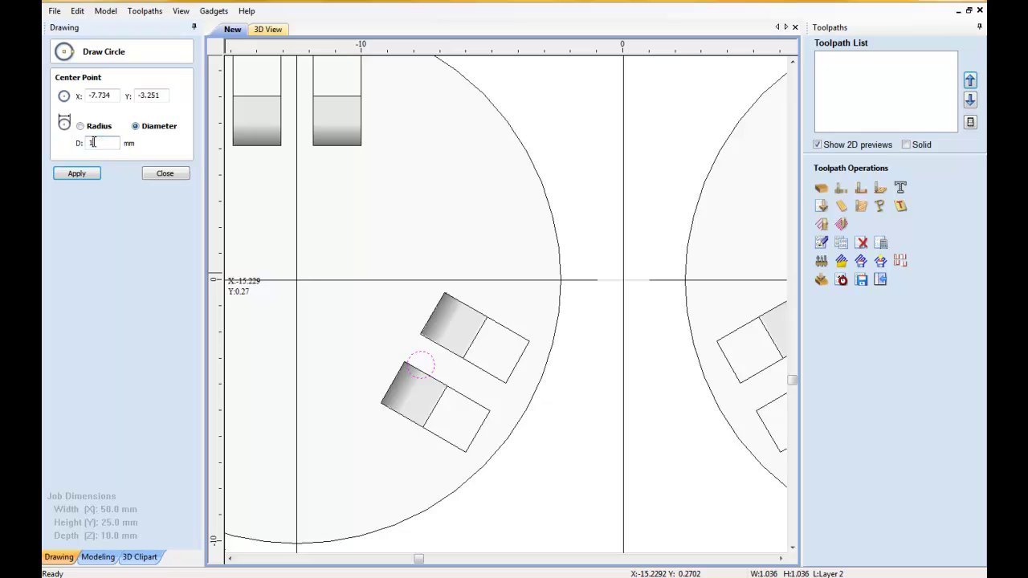
pyautogui.press('BackSpace')
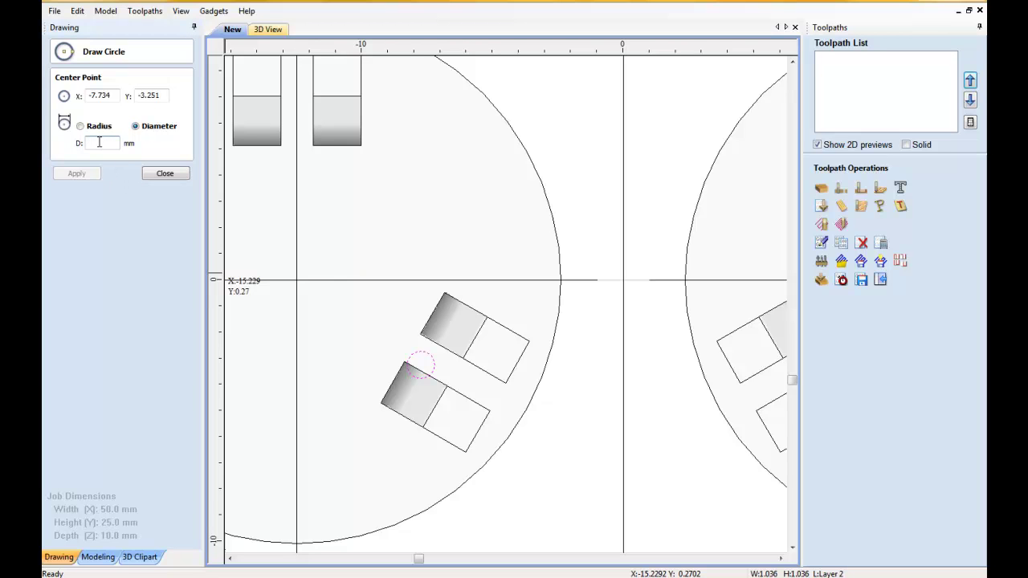
pyautogui.write('1')
pyautogui.click(76, 174)
pyautogui.click(164, 174)
pyautogui.press('Up')
pyautogui.press('Up')
pyautogui.press('Up')
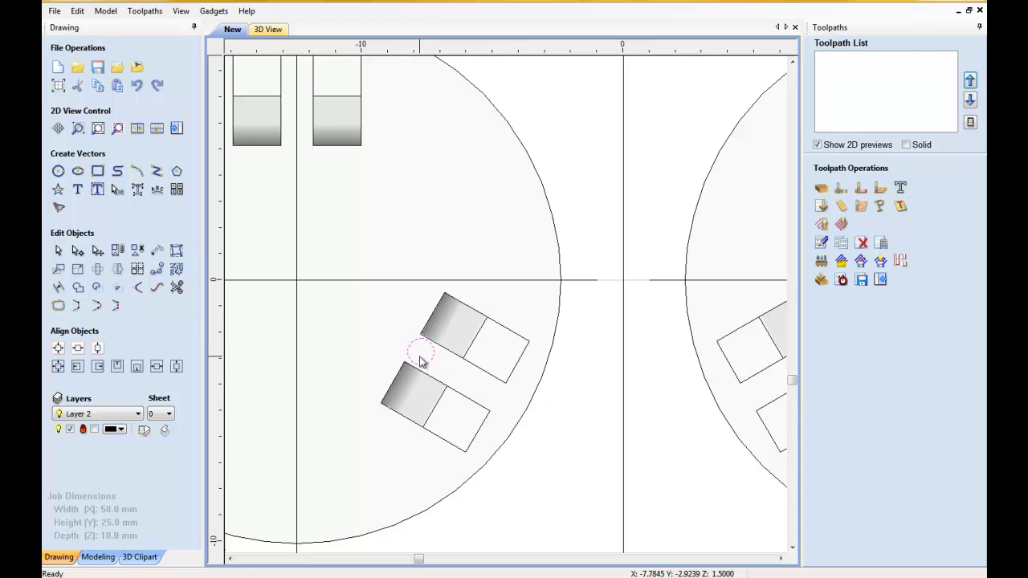
# Start a 3D roughing toolpath in the 3D view and set the material thickness to 5 mm.
pyautogui.scroll(-1, 577, 276)
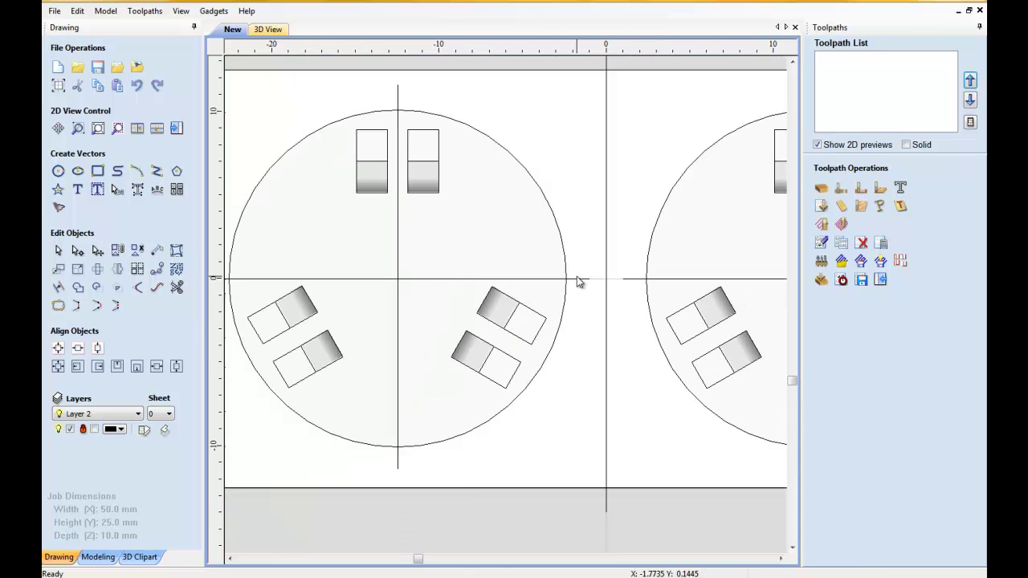
pyautogui.scroll(-1, 577, 276)
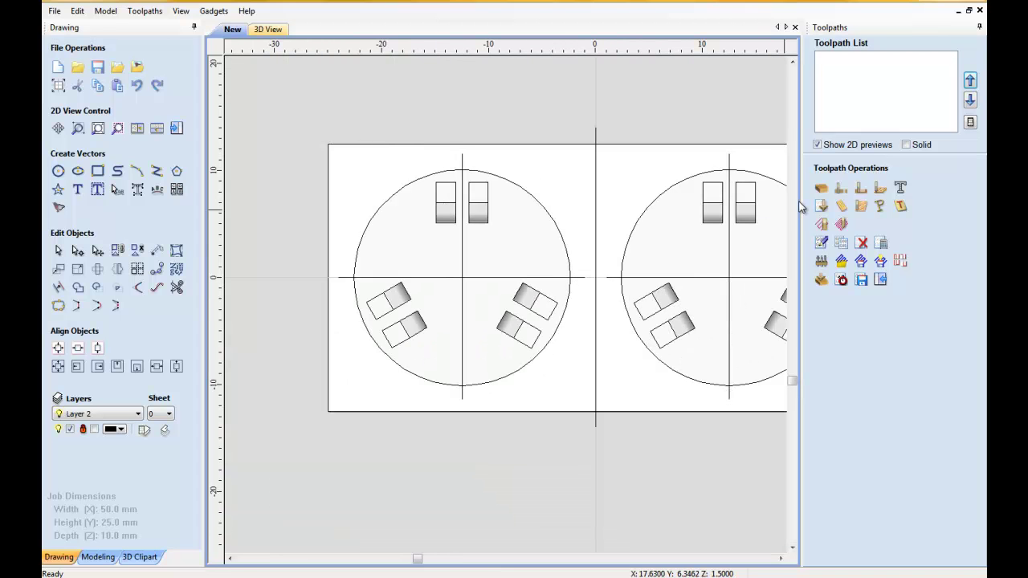
pyautogui.click(269, 30)
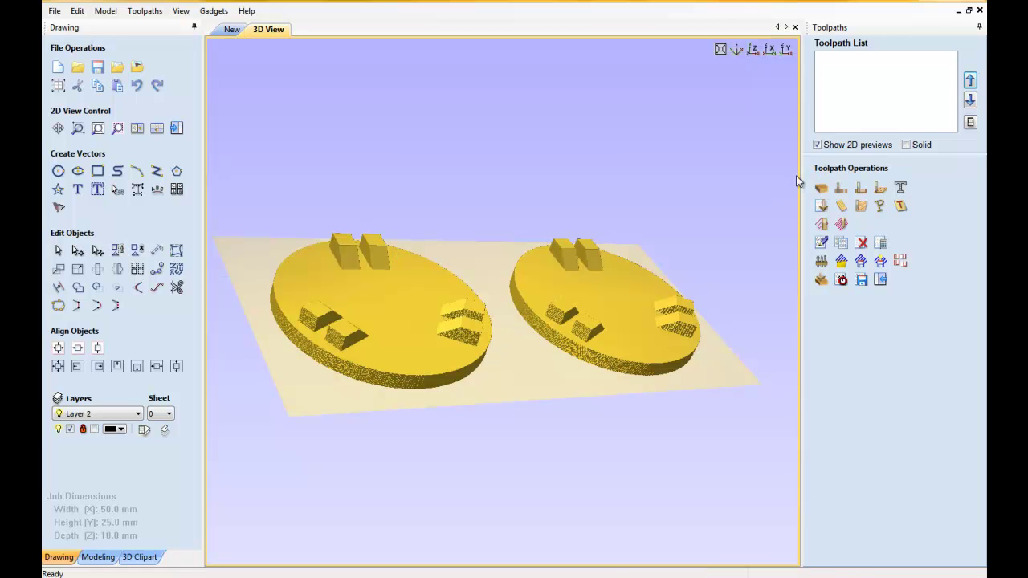
pyautogui.click(820, 225)
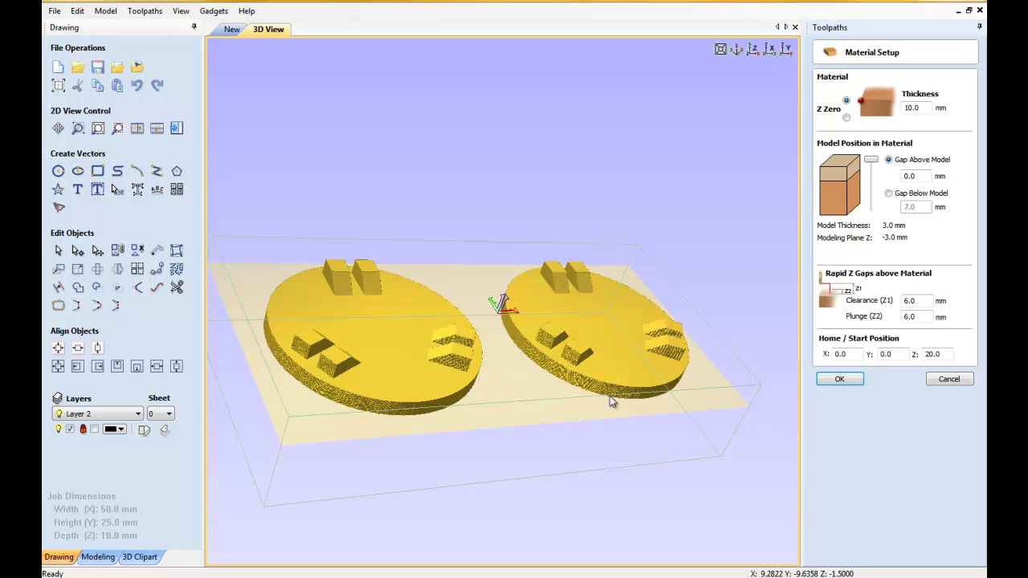
pyautogui.moveTo(569, 419)
pyautogui.mouseDown()
pyautogui.moveTo(574, 249)
pyautogui.moveTo(568, 309)
pyautogui.moveTo(570, 292)
pyautogui.mouseUp()
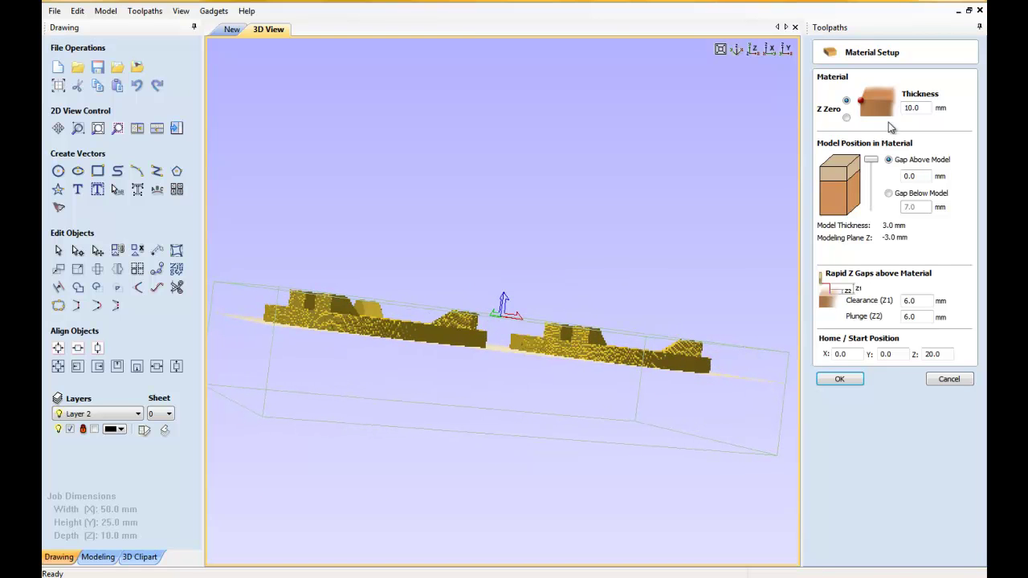
pyautogui.click(921, 106)
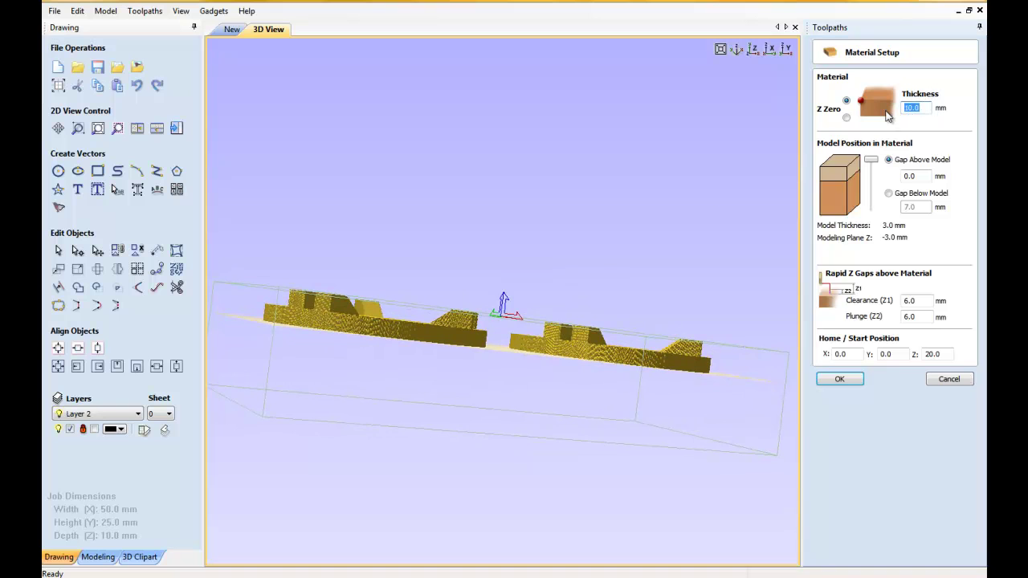
pyautogui.write('5')
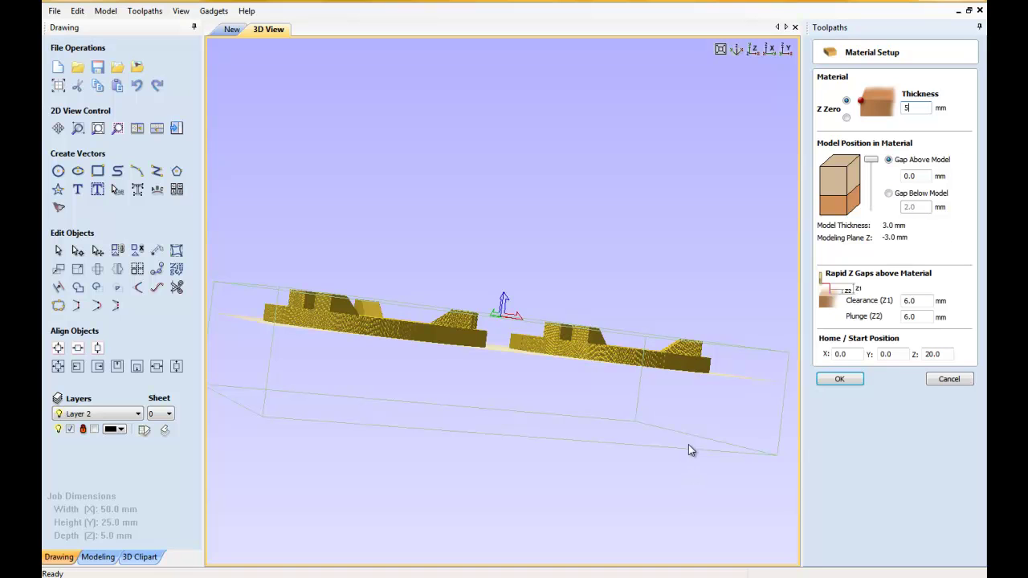
pyautogui.moveTo(473, 189)
pyautogui.mouseDown()
pyautogui.moveTo(538, 305)
pyautogui.moveTo(517, 305)
pyautogui.moveTo(523, 182)
pyautogui.moveTo(520, 232)
pyautogui.mouseUp()
pyautogui.moveTo(629, 322); pyautogui.dragTo(673, 241)
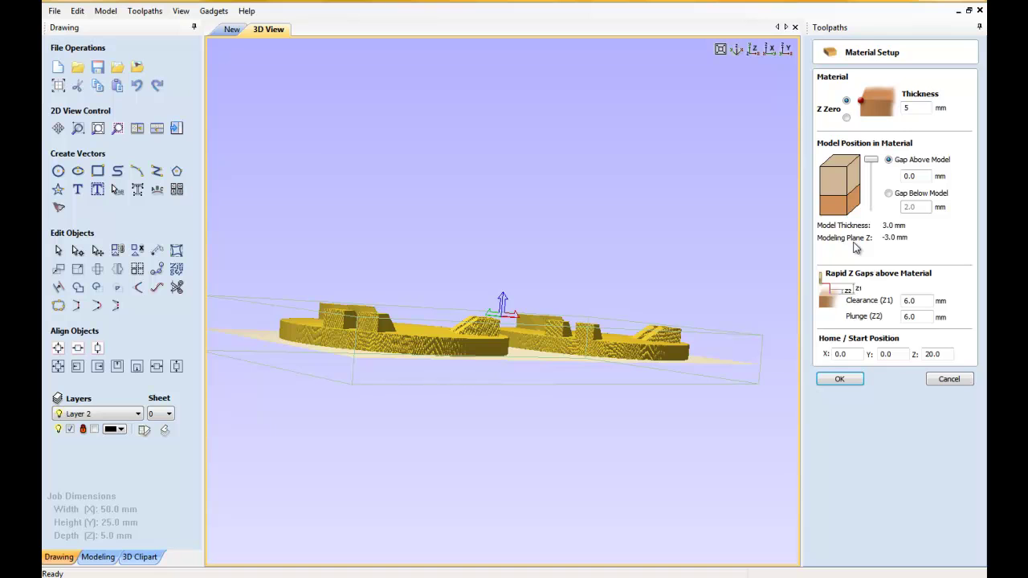
# Accept the material setup and duplicate the Metric End Mill (3 mm) in the tool database.
pyautogui.click(851, 384)
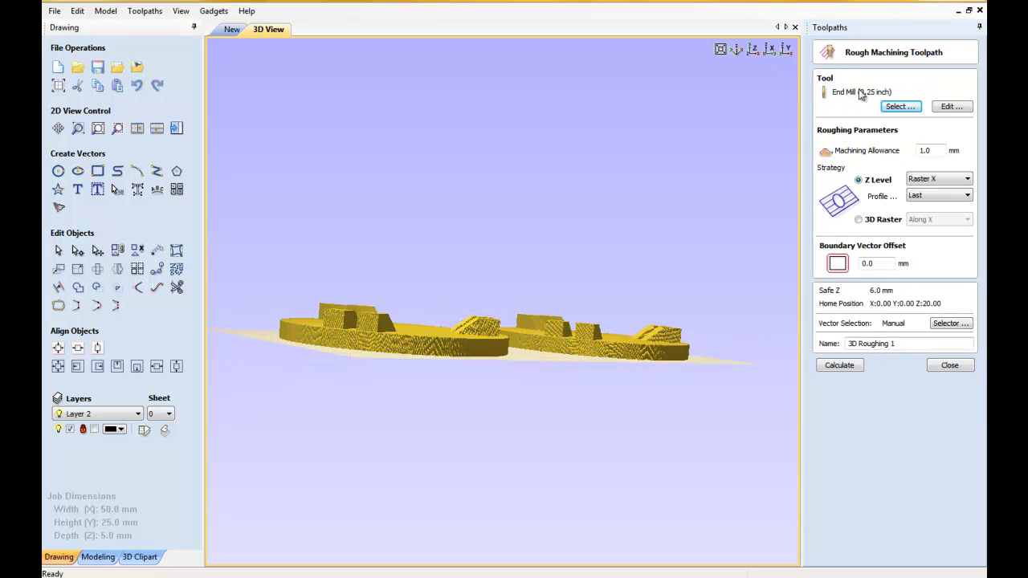
pyautogui.click(908, 108)
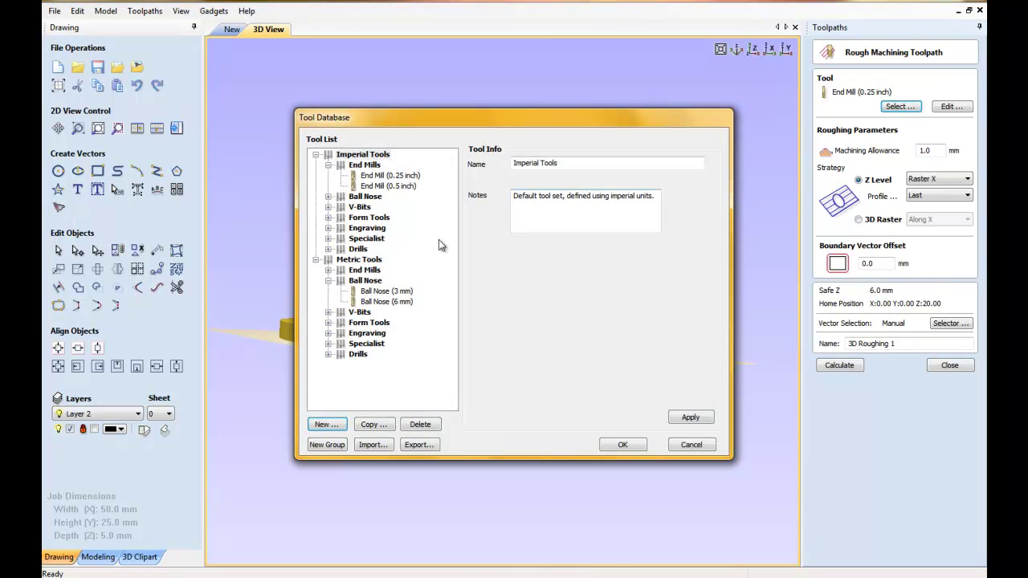
pyautogui.click(327, 280)
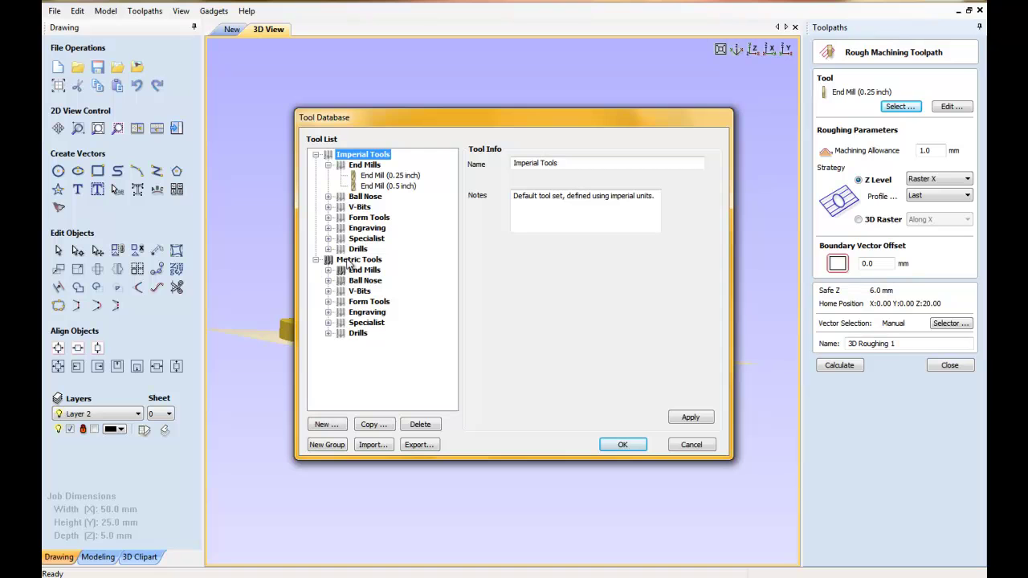
pyautogui.click(328, 271)
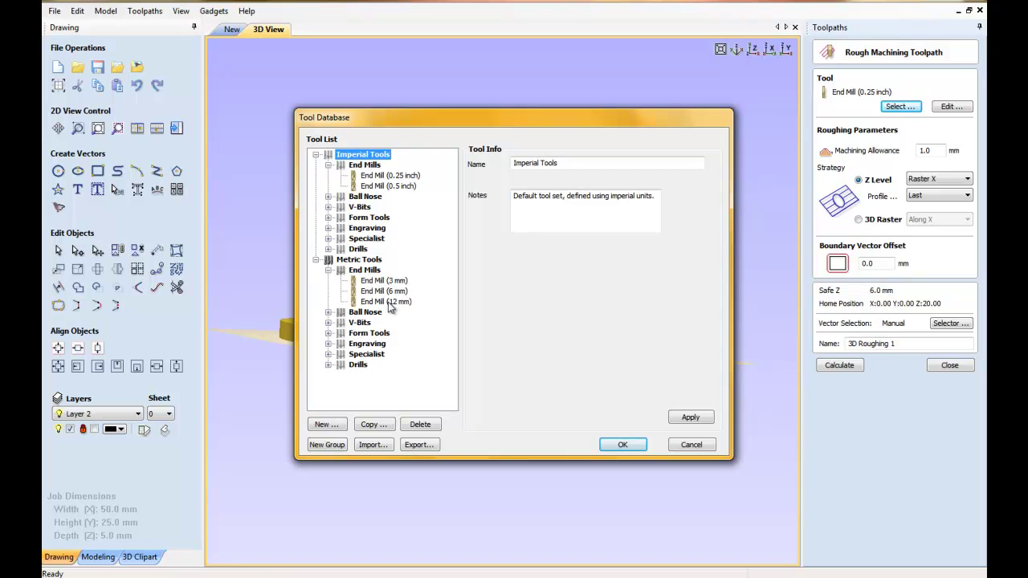
pyautogui.click(382, 281)
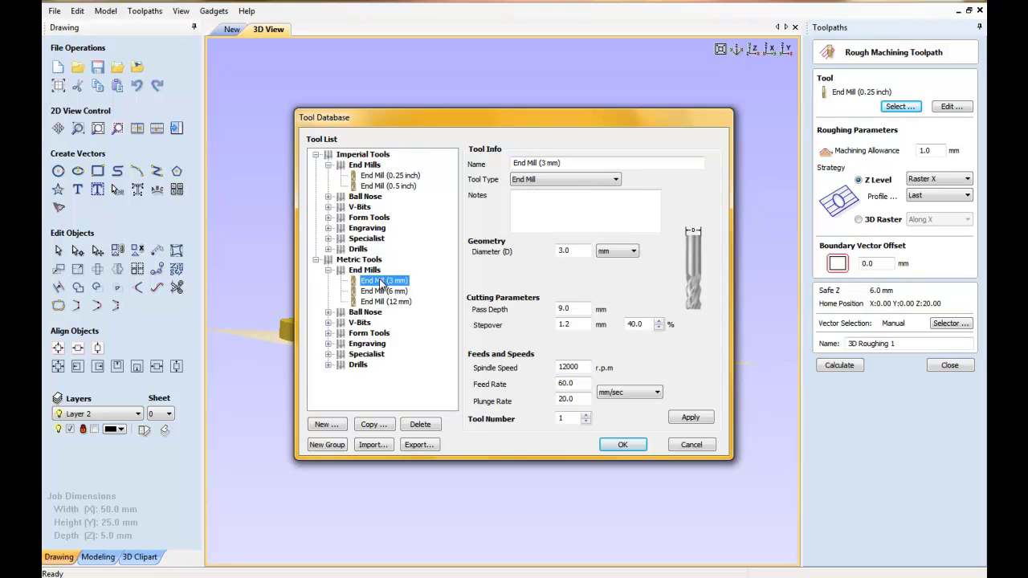
pyautogui.click(371, 424)
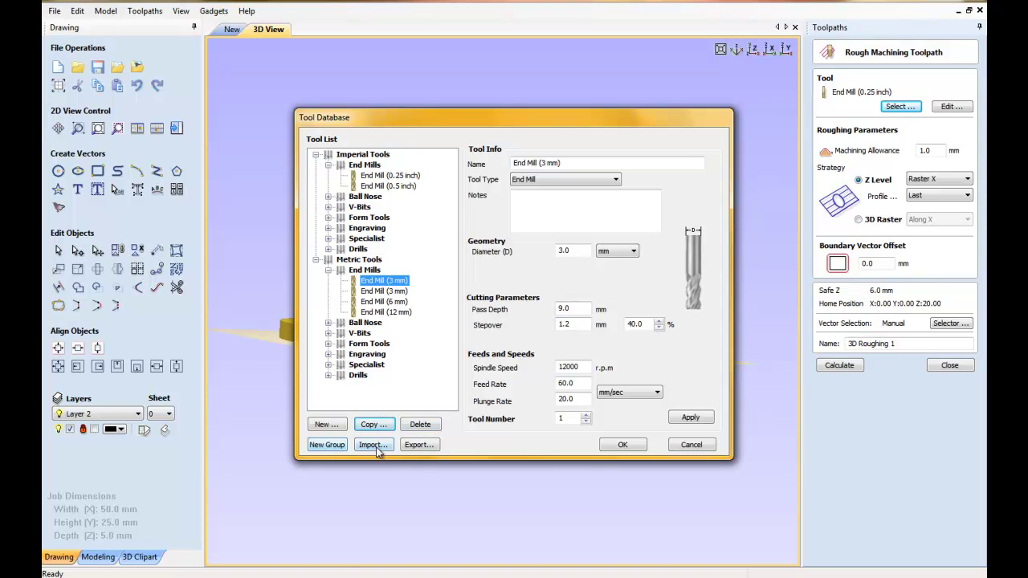
# Rename the copy to End Mill (1 mm) with 1 mm diameter, 1 mm pass depth, 0.5 mm stepover.
pyautogui.click(542, 163)
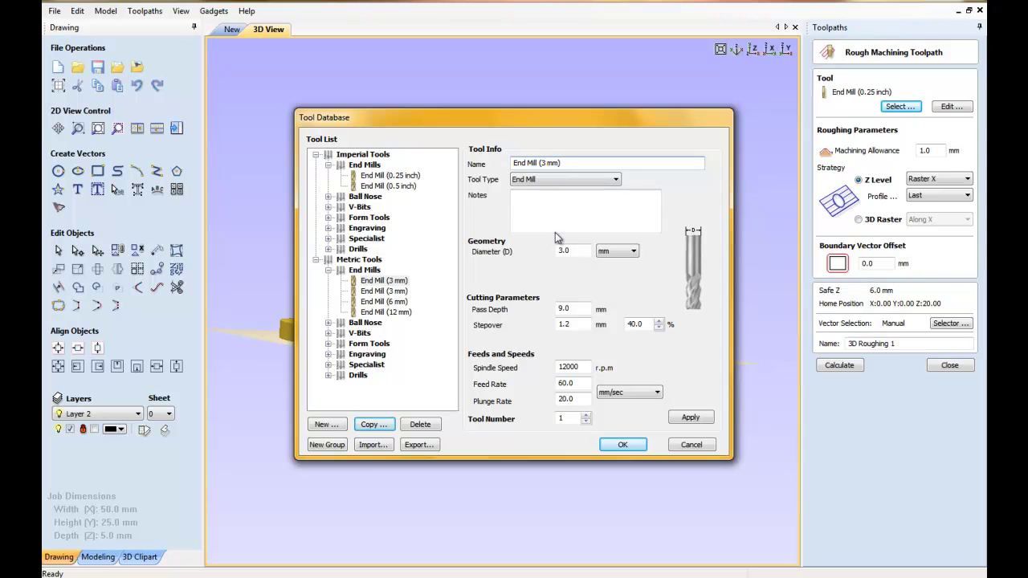
pyautogui.press('BackSpace')
pyautogui.write('1')
pyautogui.moveTo(563, 250); pyautogui.dragTo(557, 252)
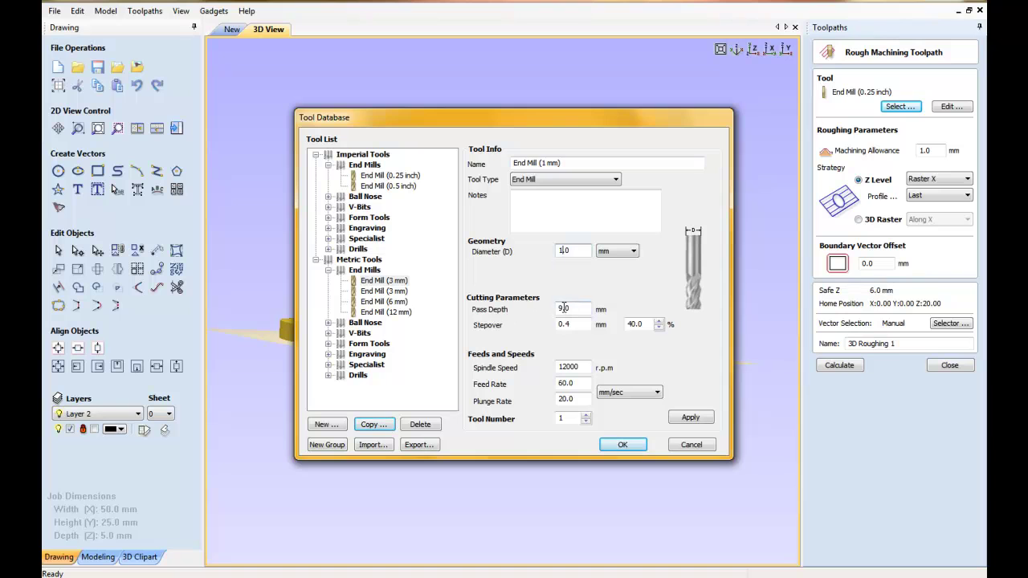
pyautogui.moveTo(563, 308); pyautogui.dragTo(556, 310)
pyautogui.click(572, 323)
pyautogui.write('0.5')
# Set feed and plunge rates to 700 mm/min, save the tool and use it for roughing.
pyautogui.click(657, 392)
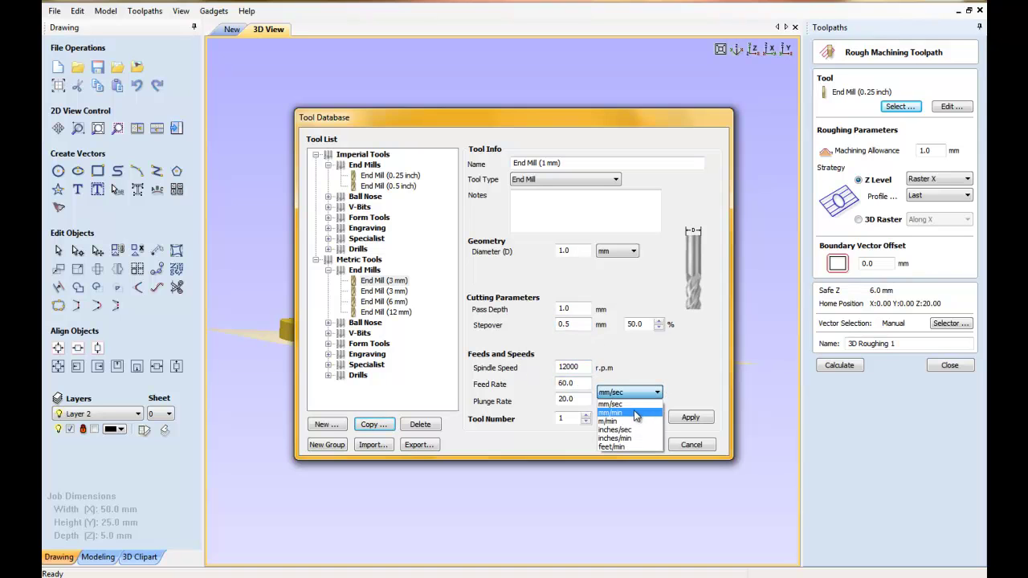
pyautogui.click(635, 413)
pyautogui.moveTo(588, 383); pyautogui.dragTo(533, 383)
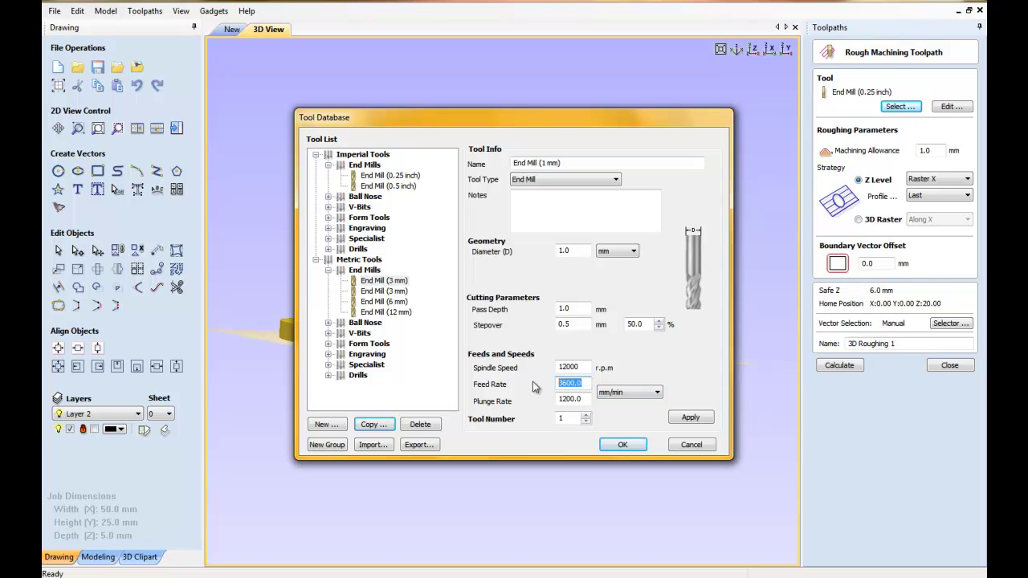
pyautogui.write('7900')
pyautogui.write('00')
pyautogui.press('Tab')
pyautogui.write('700')
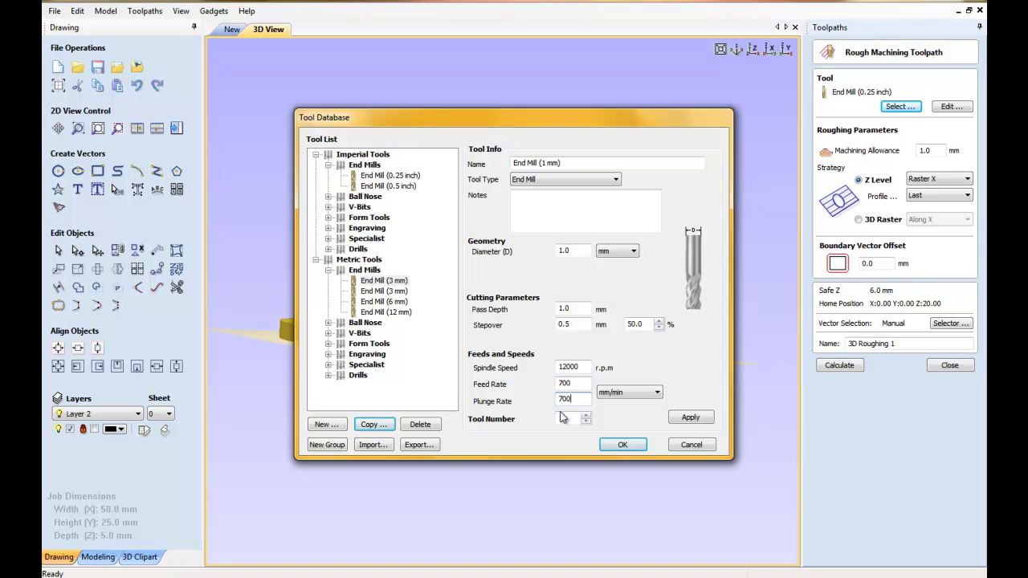
pyautogui.click(693, 418)
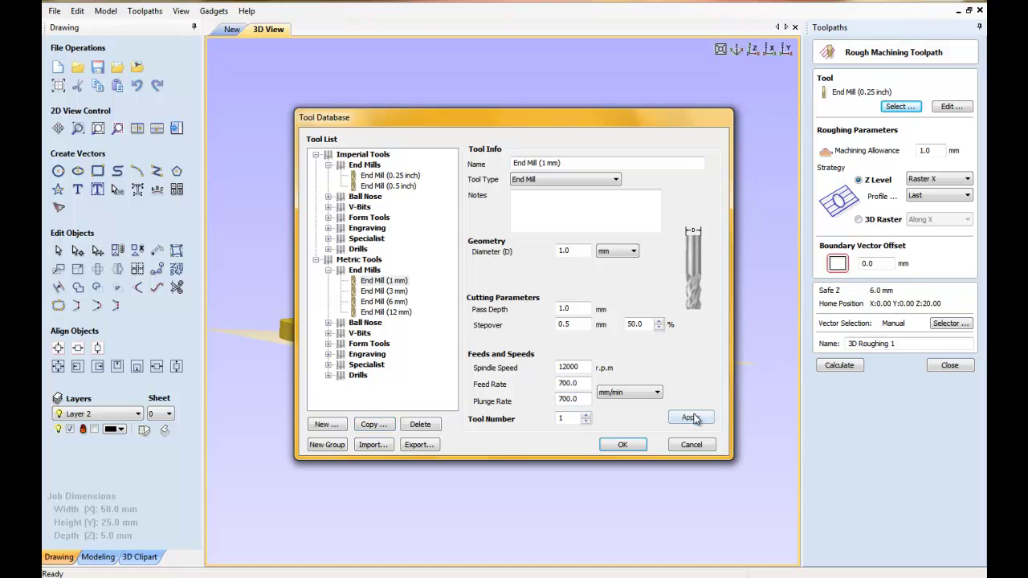
pyautogui.click(622, 445)
# Set machining allowance to 0 and choose the 3D Raster roughing strategy running Along X.
pyautogui.moveTo(559, 295); pyautogui.dragTo(466, 361)
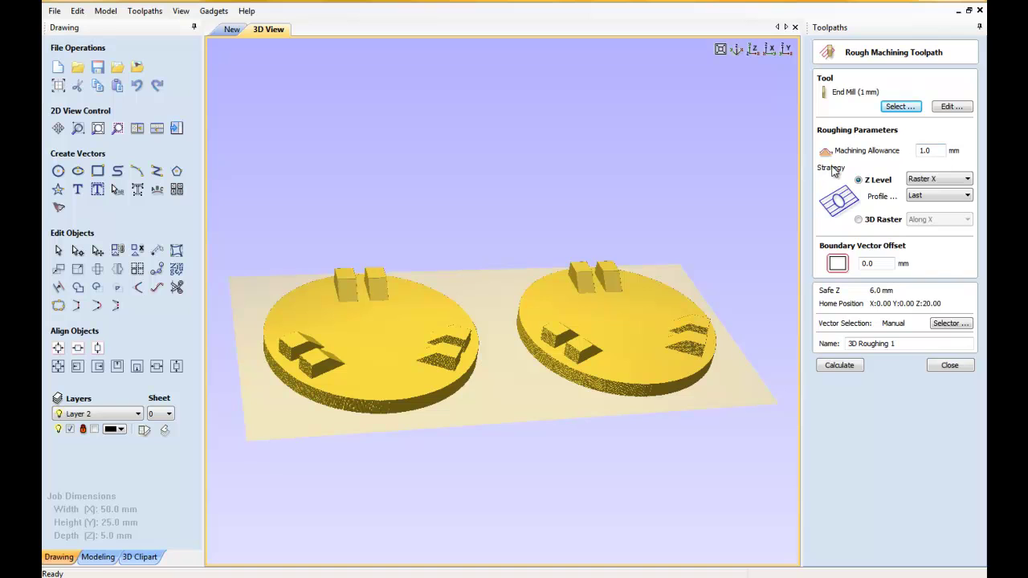
pyautogui.doubleClick(932, 150)
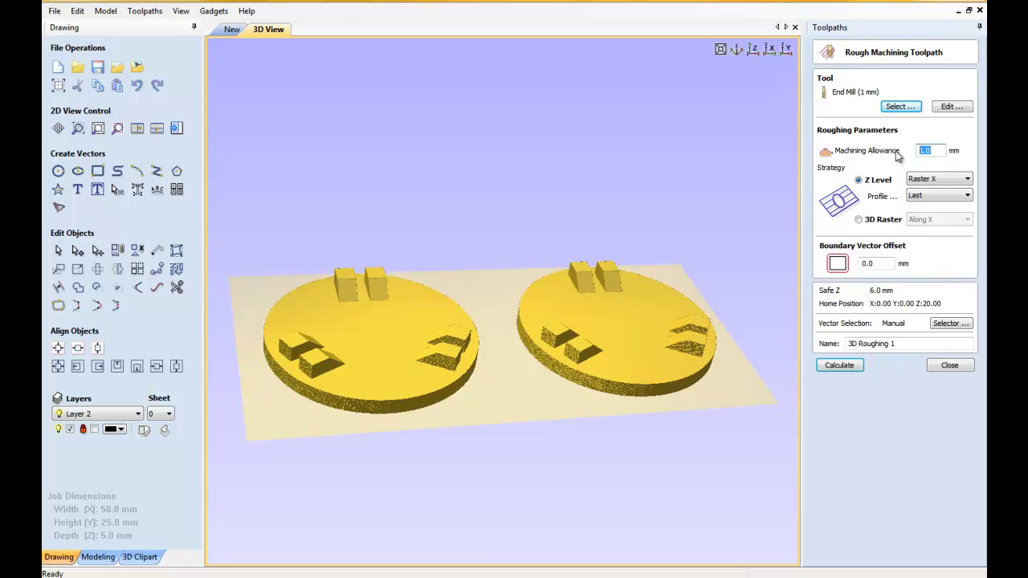
pyautogui.write('0')
pyautogui.click(969, 180)
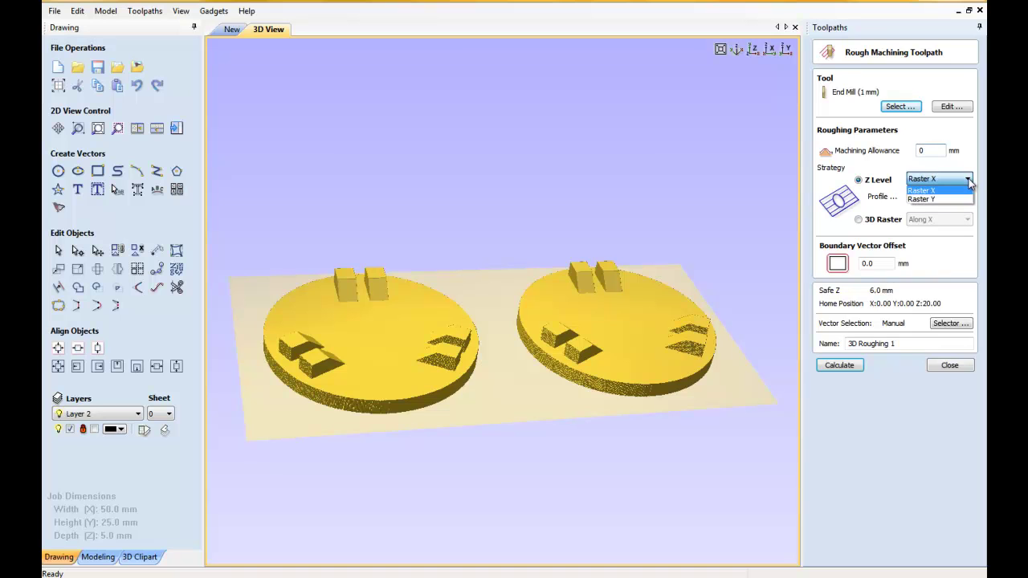
pyautogui.click(969, 180)
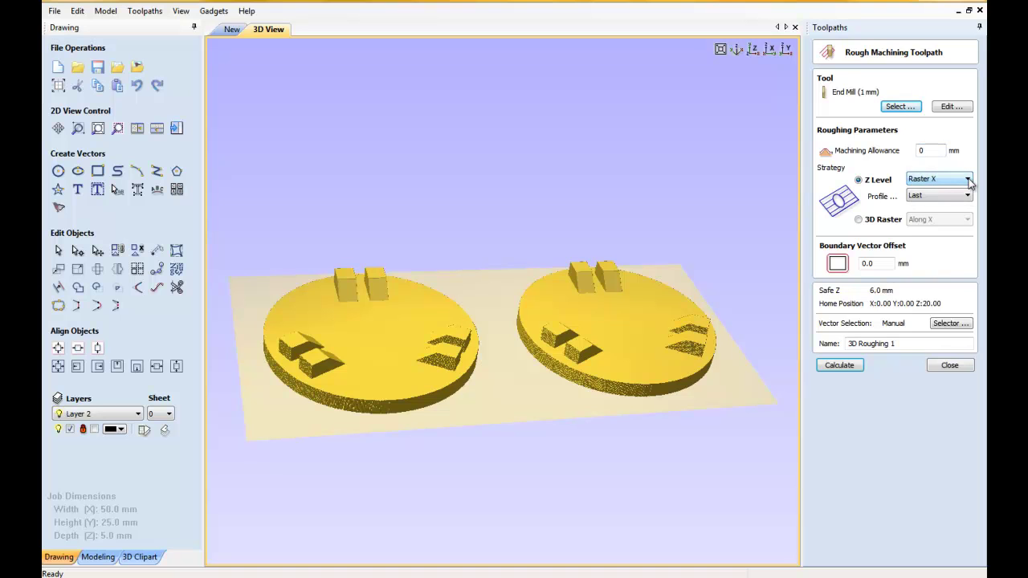
pyautogui.click(858, 221)
pyautogui.click(971, 223)
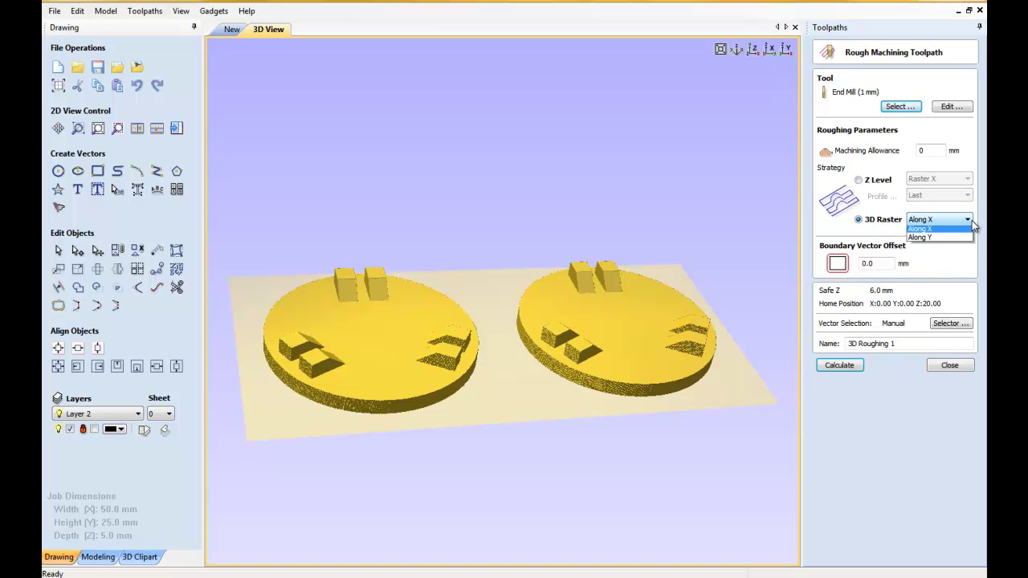
pyautogui.click(971, 223)
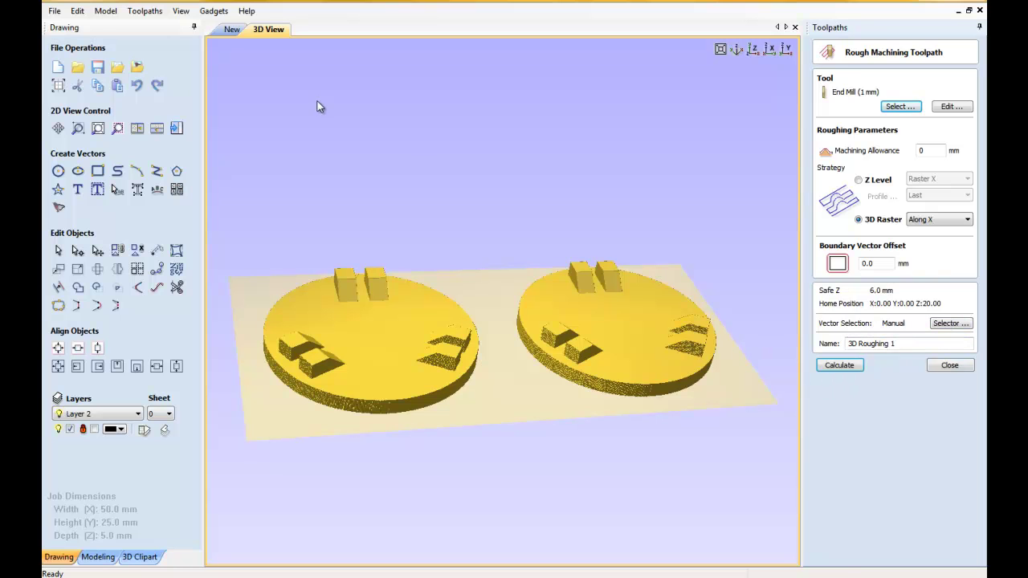
pyautogui.click(230, 29)
pyautogui.click(268, 29)
# Calculate 3D Roughing 1 and preview it in pine (24:27 estimated, 2.996 mm deep), then close the preview.
pyautogui.click(845, 365)
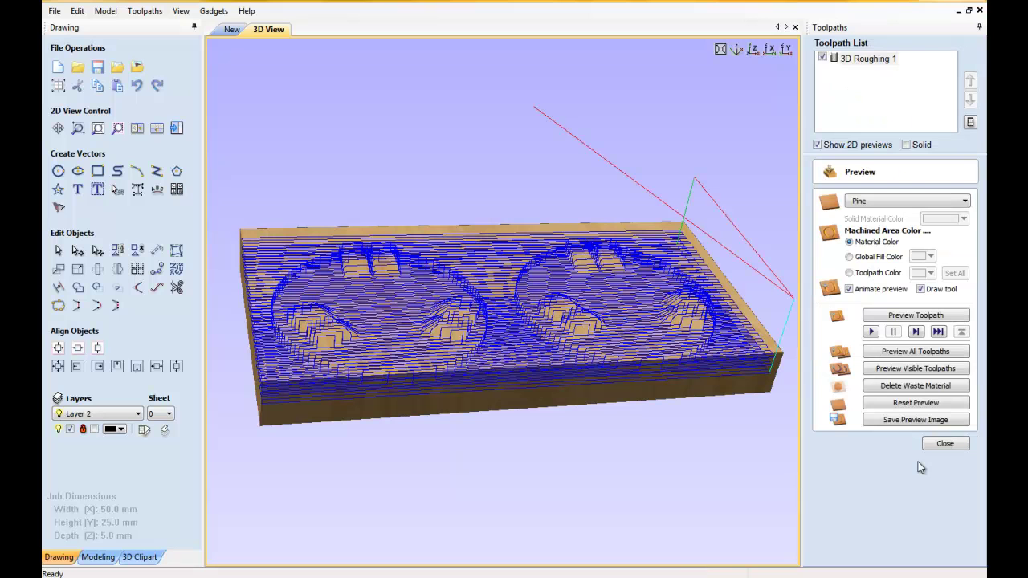
pyautogui.click(921, 371)
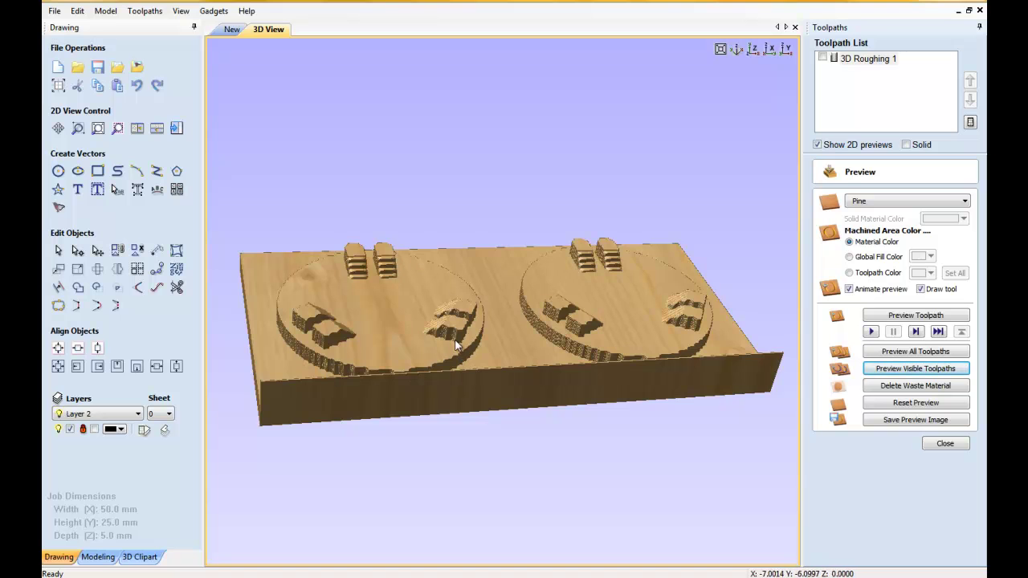
pyautogui.moveTo(535, 357)
pyautogui.mouseDown()
pyautogui.moveTo(770, 347)
pyautogui.moveTo(721, 317)
pyautogui.mouseUp()
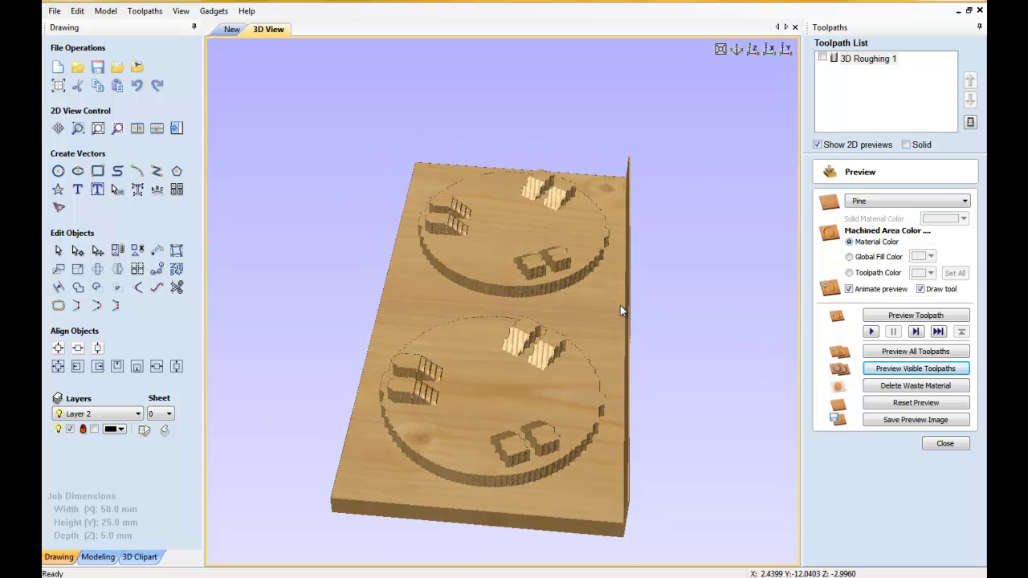
pyautogui.moveTo(631, 333)
pyautogui.mouseDown()
pyautogui.moveTo(432, 467)
pyautogui.moveTo(528, 321)
pyautogui.moveTo(497, 329)
pyautogui.moveTo(489, 358)
pyautogui.mouseUp()
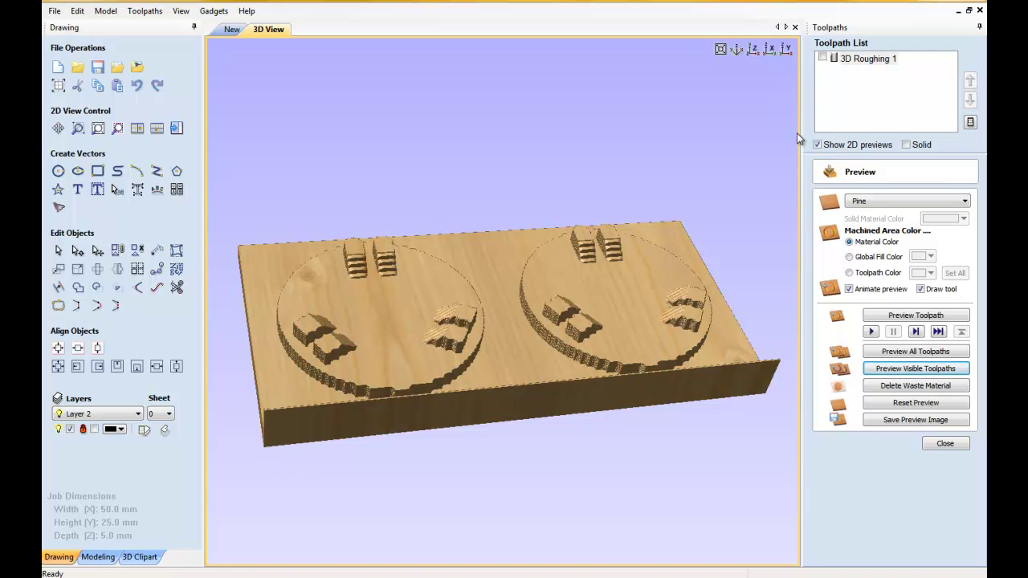
pyautogui.click(946, 446)
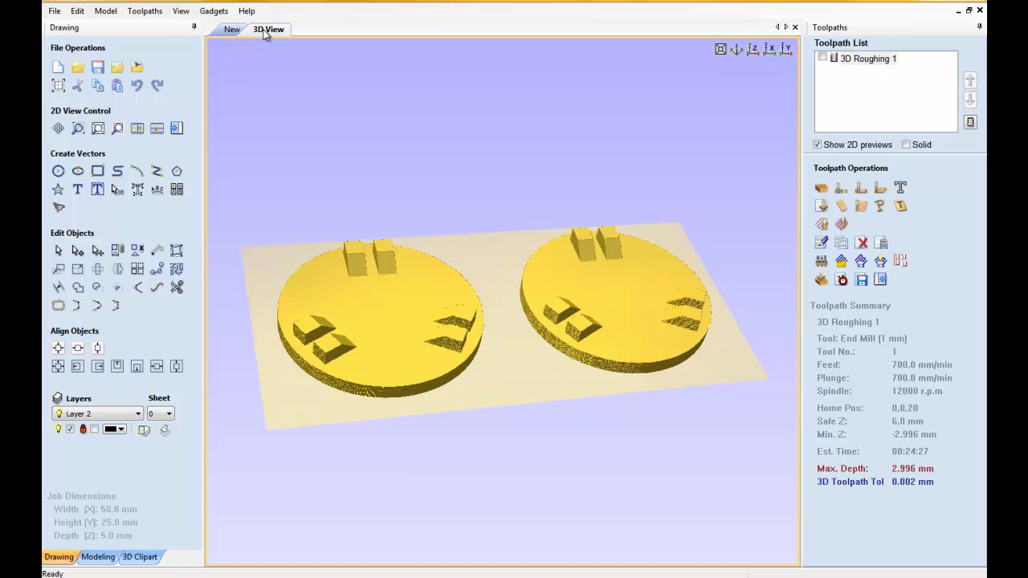
# Box-select the left disc's outline and blocks, then add the right disc's shapes to the selection.
pyautogui.click(232, 30)
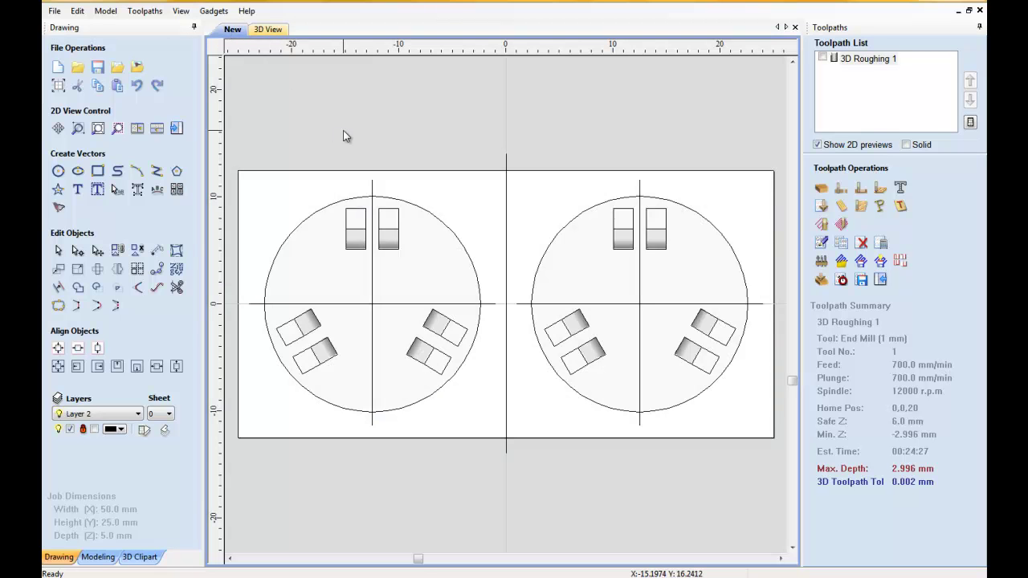
pyautogui.moveTo(254, 148); pyautogui.dragTo(331, 421)
pyautogui.moveTo(489, 428); pyautogui.dragTo(484, 423)
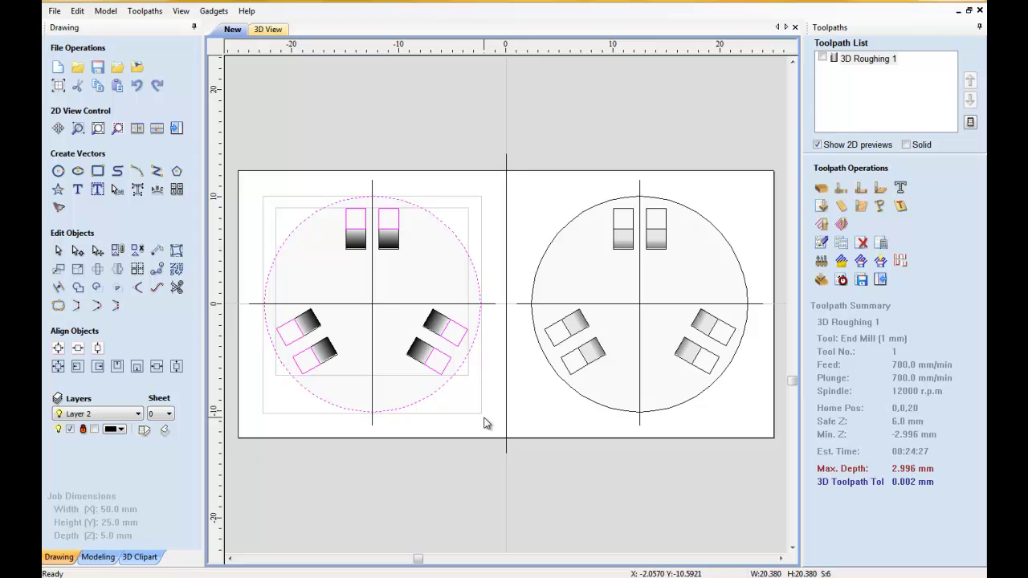
pyautogui.click(269, 30)
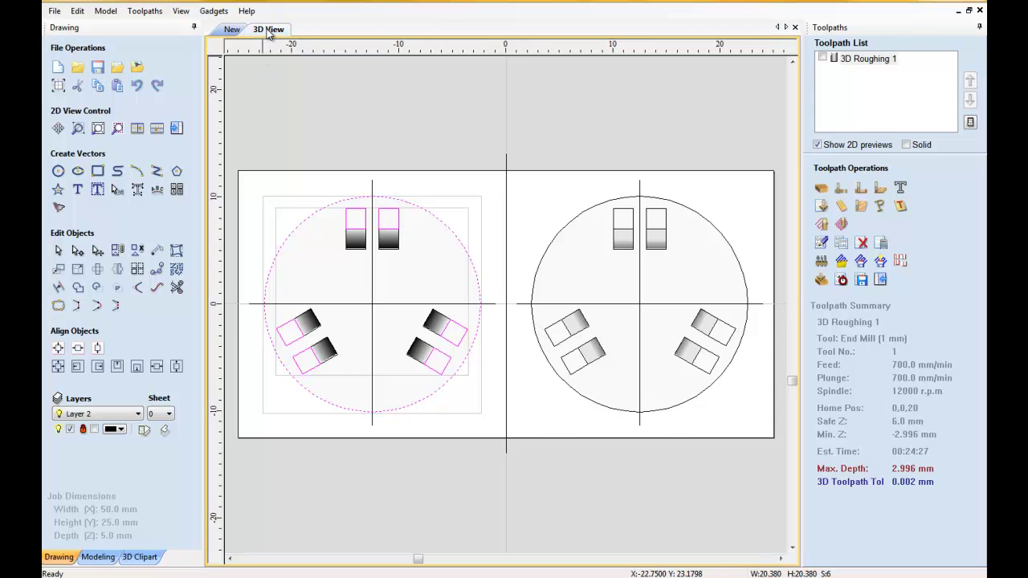
pyautogui.click(231, 32)
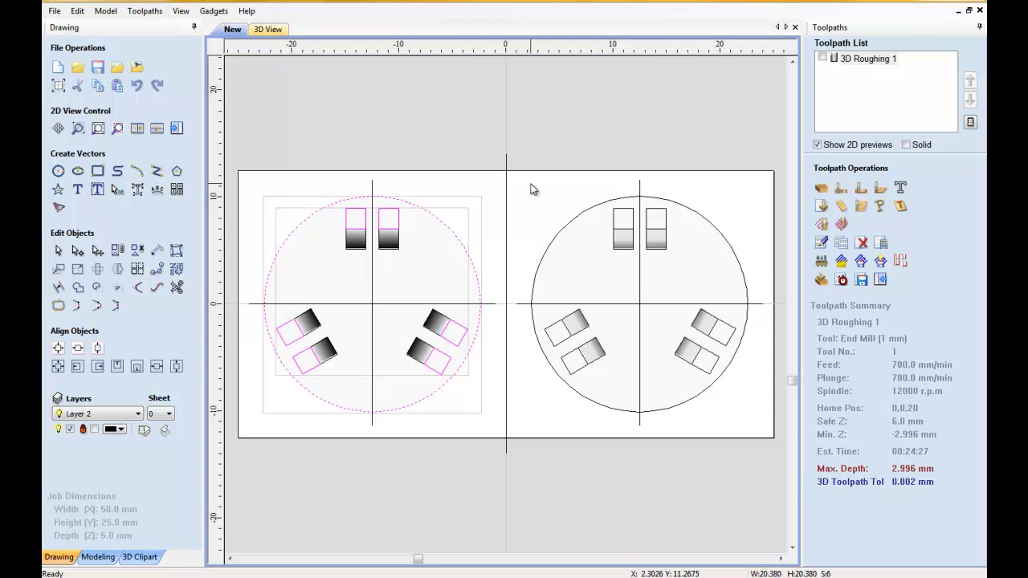
pyautogui.moveTo(530, 181)
pyautogui.mouseDown()
pyautogui.moveTo(727, 435)
pyautogui.moveTo(754, 418)
pyautogui.mouseUp()
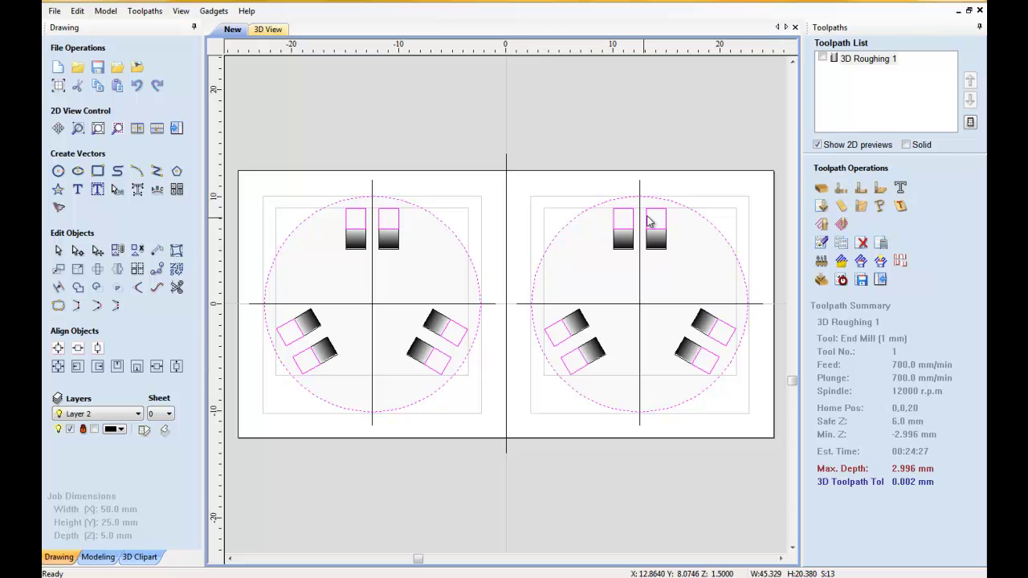
# Calculate Profile 1 cutting 3.0 mm deep outside the vectors, ignoring the duplicate vector warning.
pyautogui.click(841, 191)
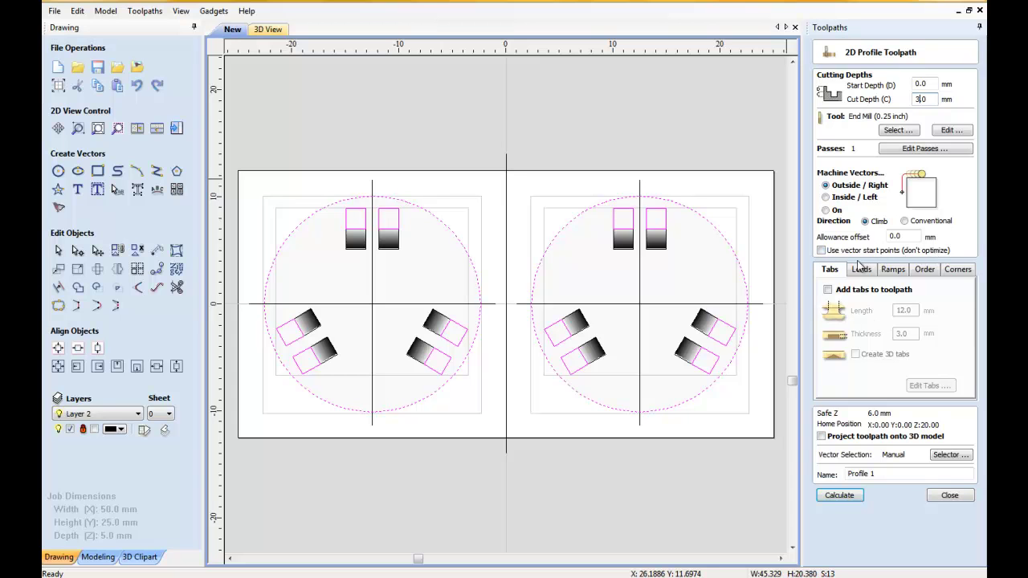
pyautogui.click(843, 495)
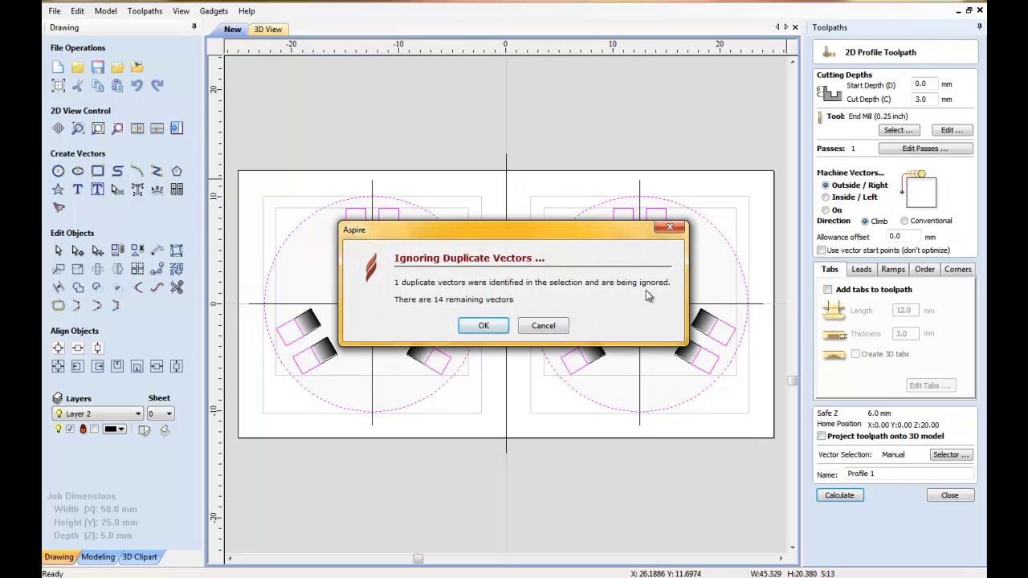
pyautogui.click(485, 326)
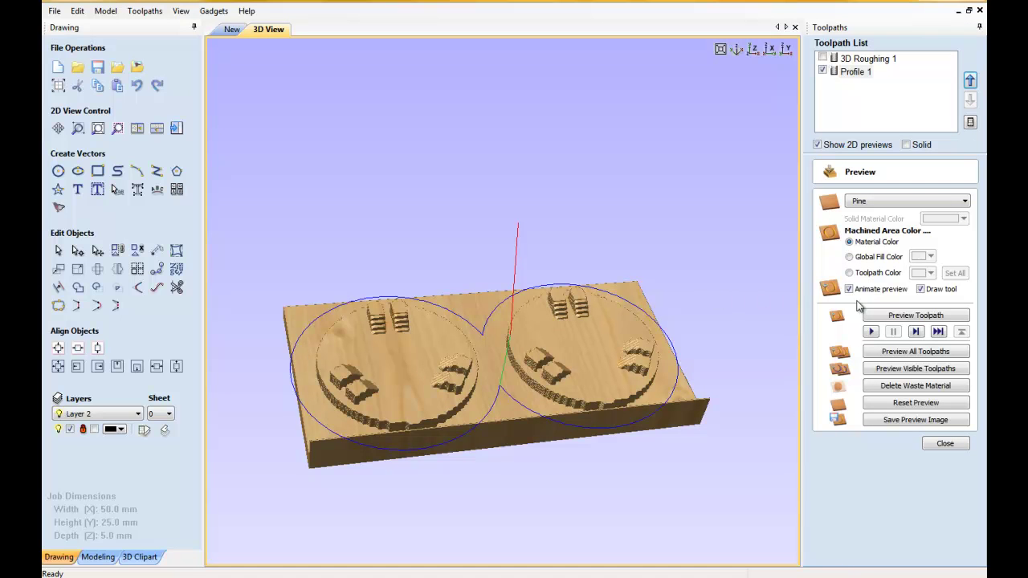
# Preview Profile 1 cutting the pine board, close the preview and reselect Profile 1.
pyautogui.click(908, 370)
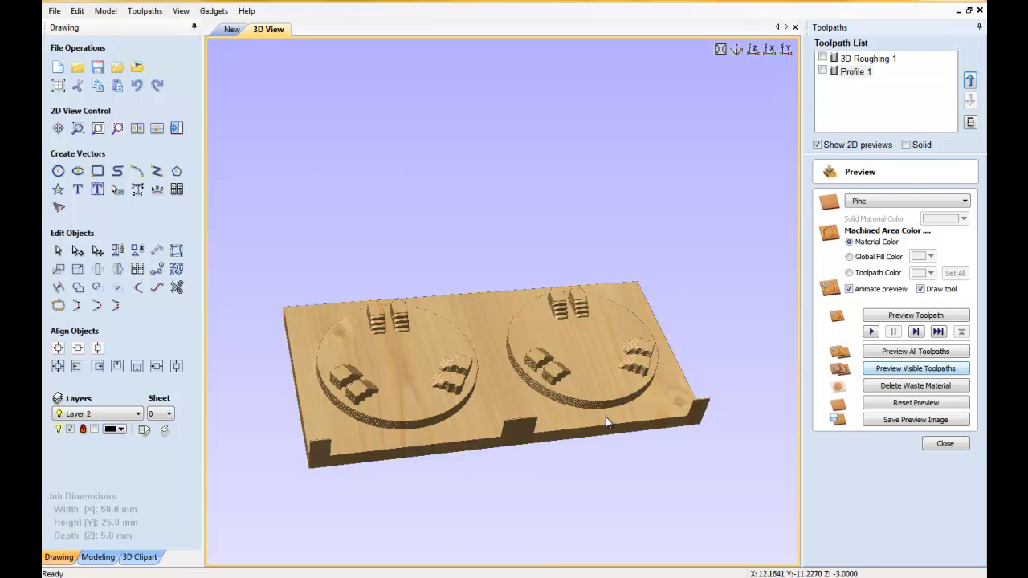
pyautogui.click(849, 75)
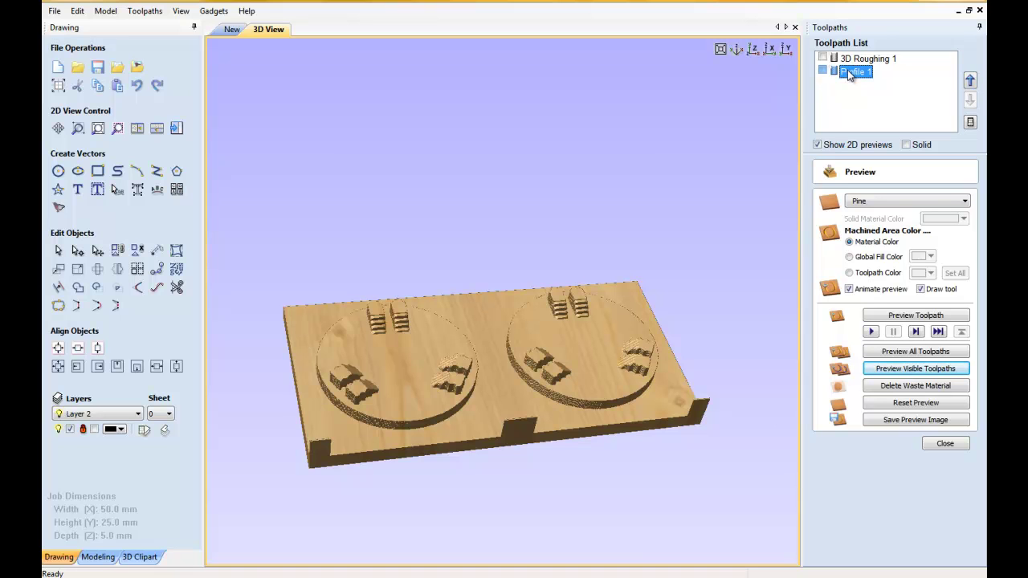
pyautogui.click(944, 446)
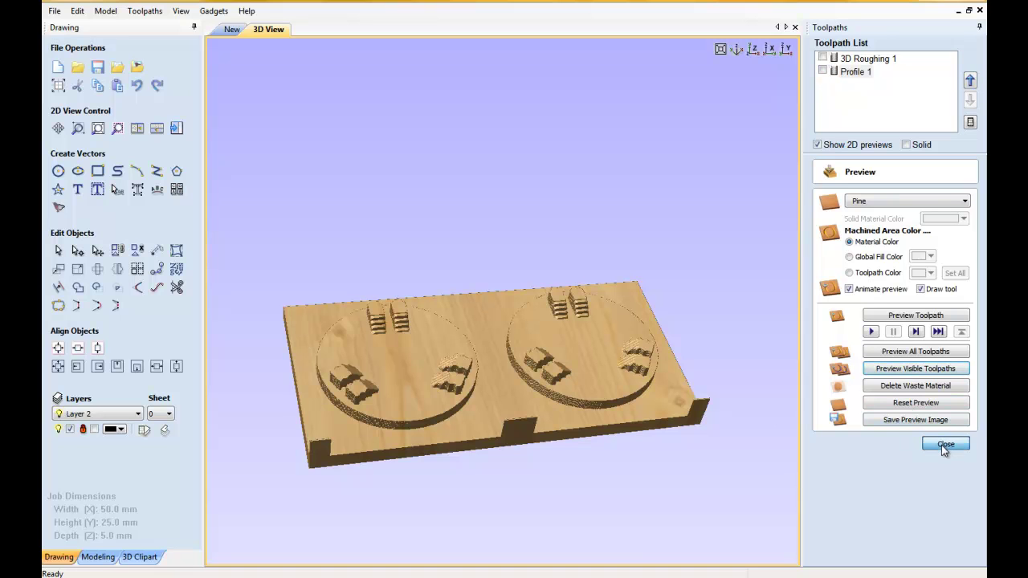
pyautogui.click(850, 72)
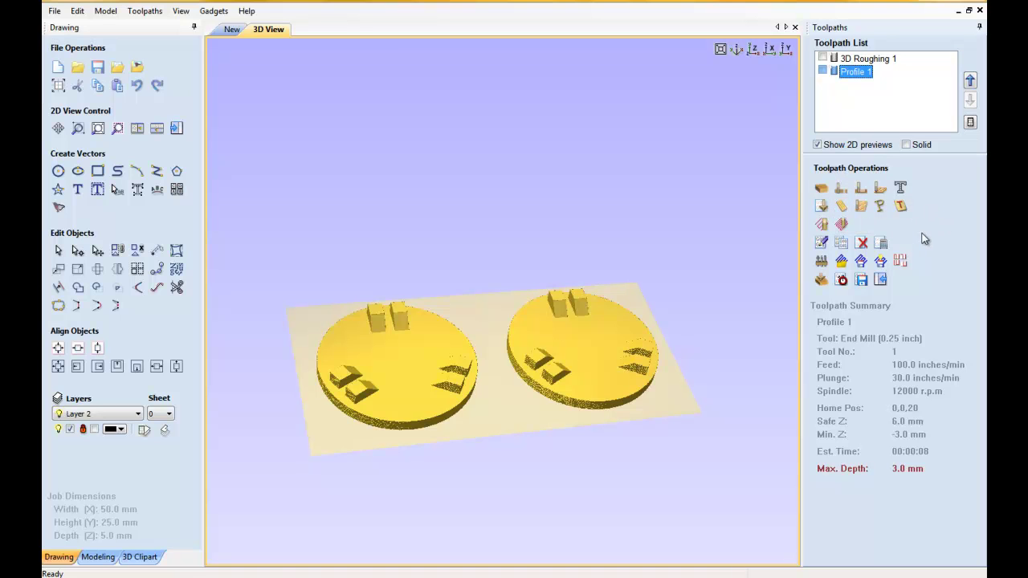
# Switch Profile 1 to the End Mill (1 mm) and recalculate it, ignoring the duplicate vector warning.
pyautogui.click(821, 244)
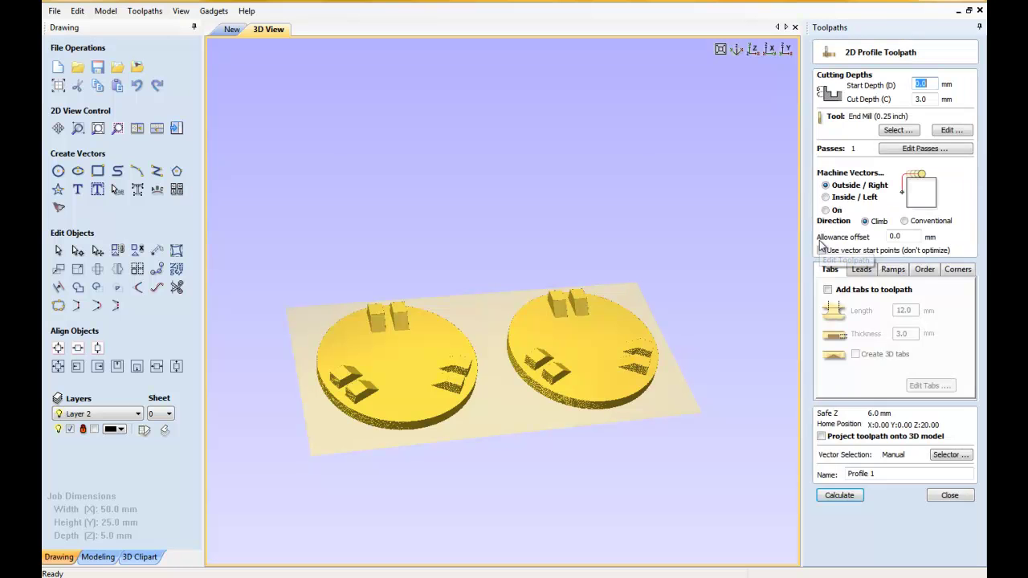
pyautogui.click(900, 131)
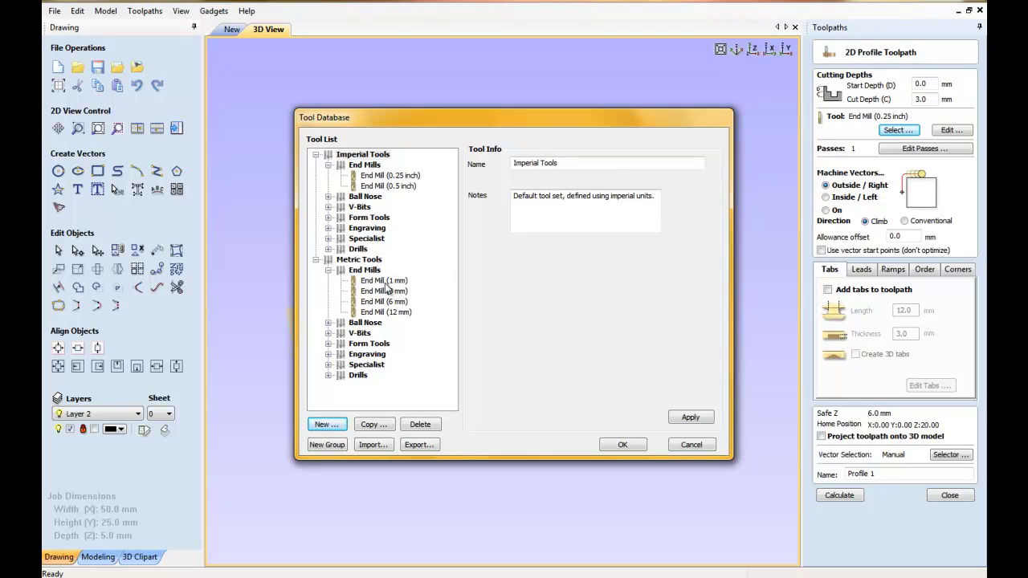
pyautogui.click(385, 281)
pyautogui.click(623, 445)
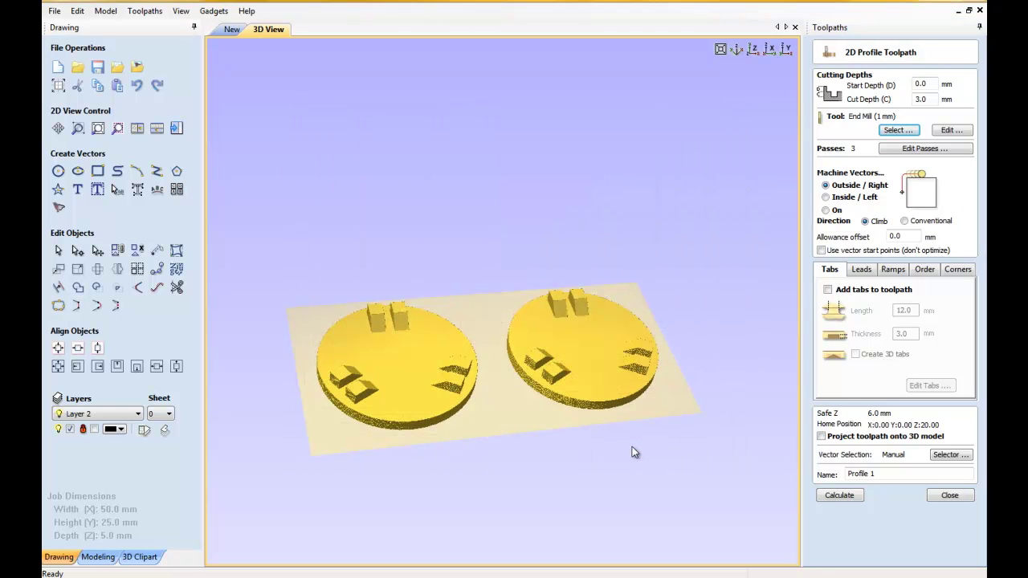
pyautogui.click(847, 496)
pyautogui.click(499, 327)
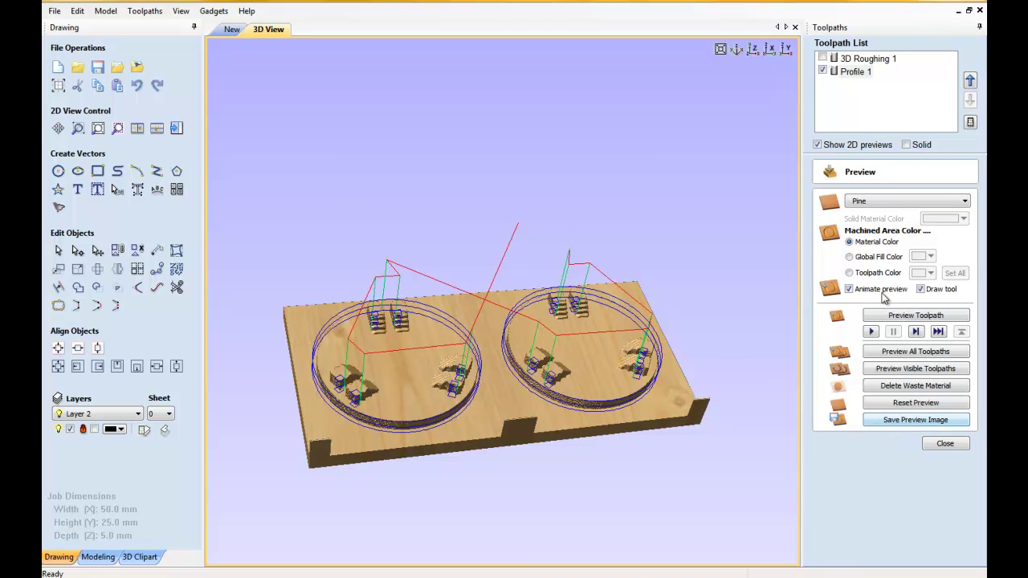
# Preview the updated Profile 1 in pine, close the preview, and begin a second profile toolpath.
pyautogui.click(931, 369)
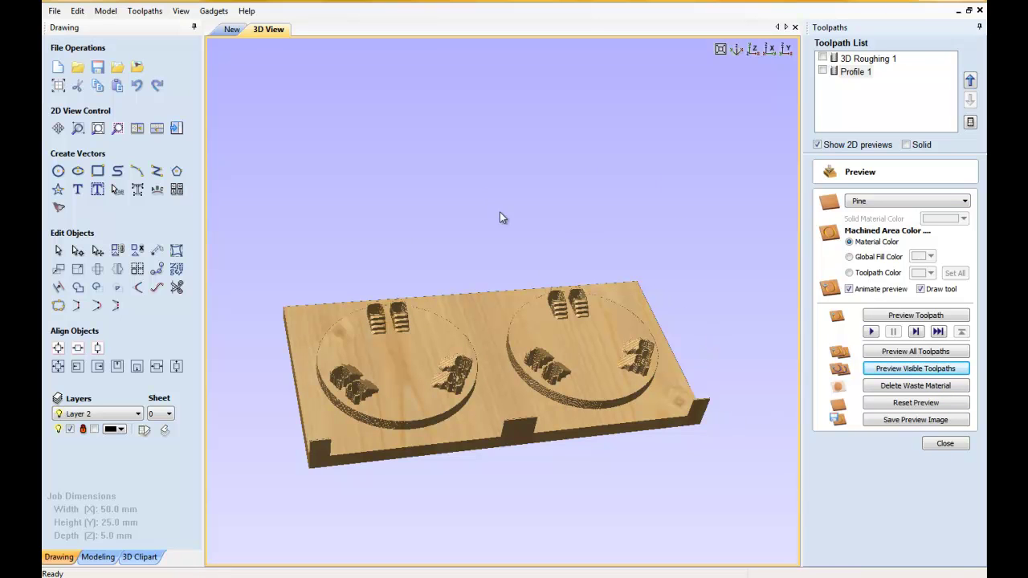
pyautogui.click(857, 74)
pyautogui.click(945, 443)
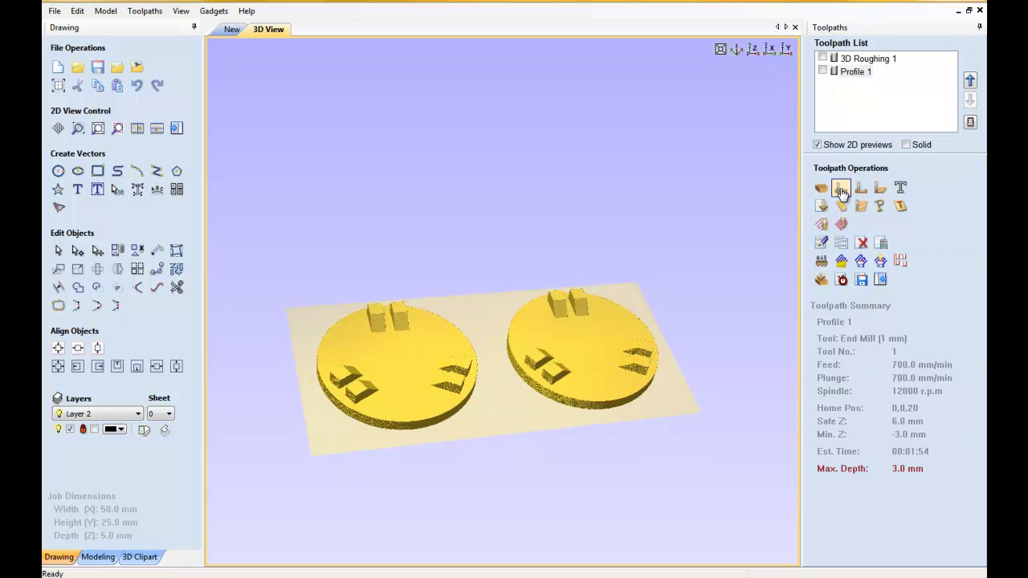
pyautogui.click(841, 190)
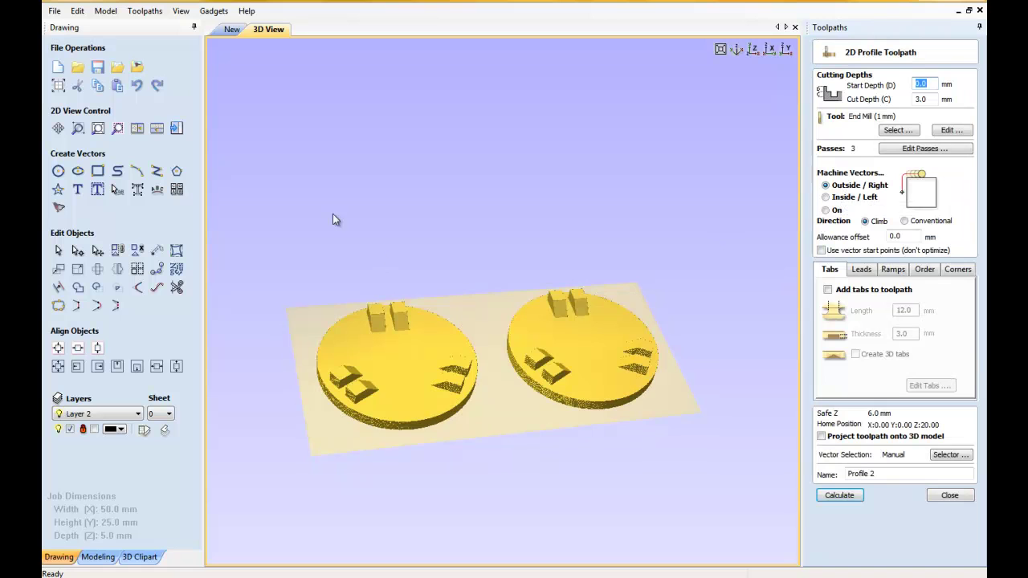
# Select every raised block rectangle on both discs and calculate Profile 2 around them.
pyautogui.click(226, 31)
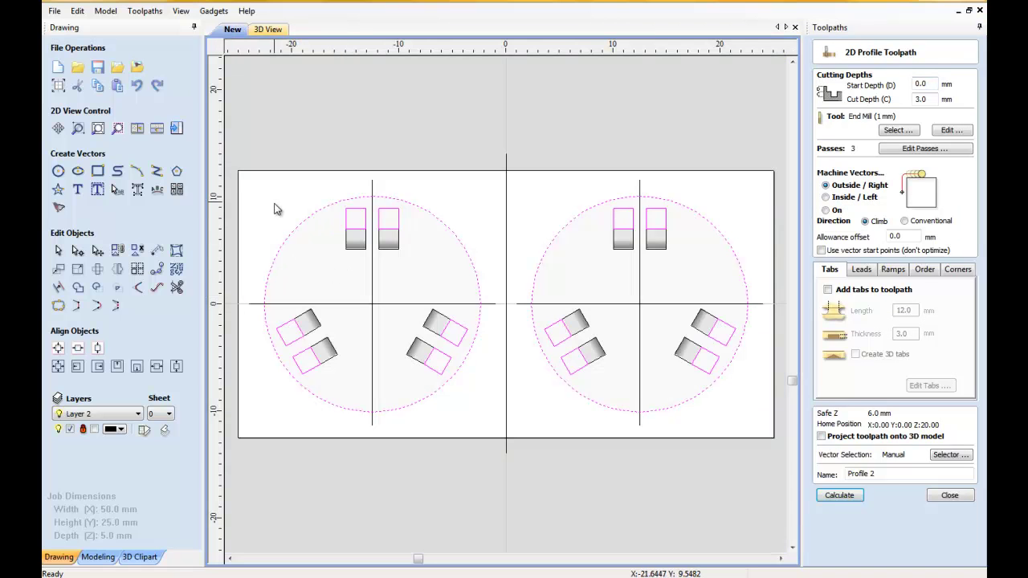
pyautogui.moveTo(311, 195); pyautogui.dragTo(448, 282)
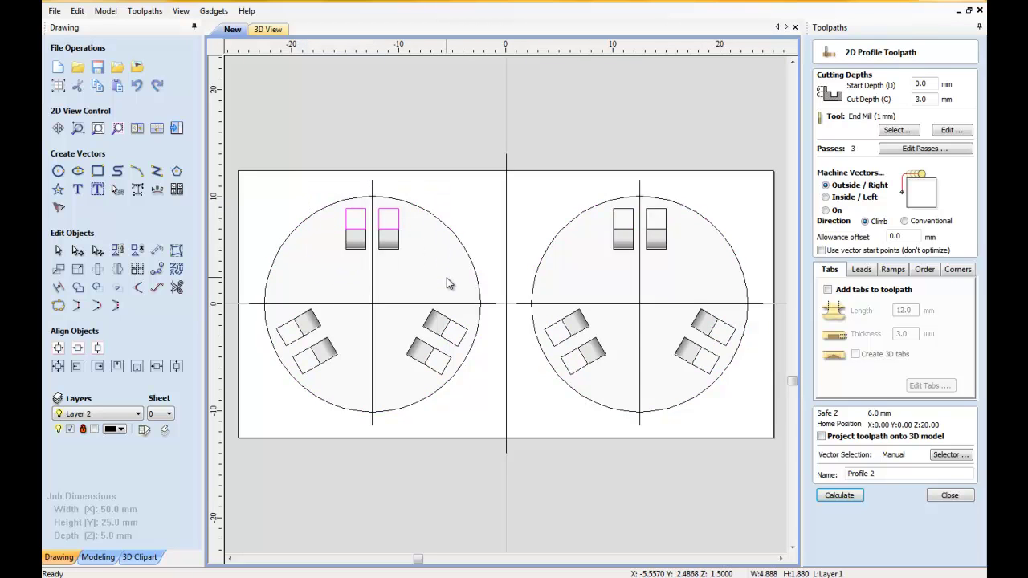
pyautogui.click(363, 249)
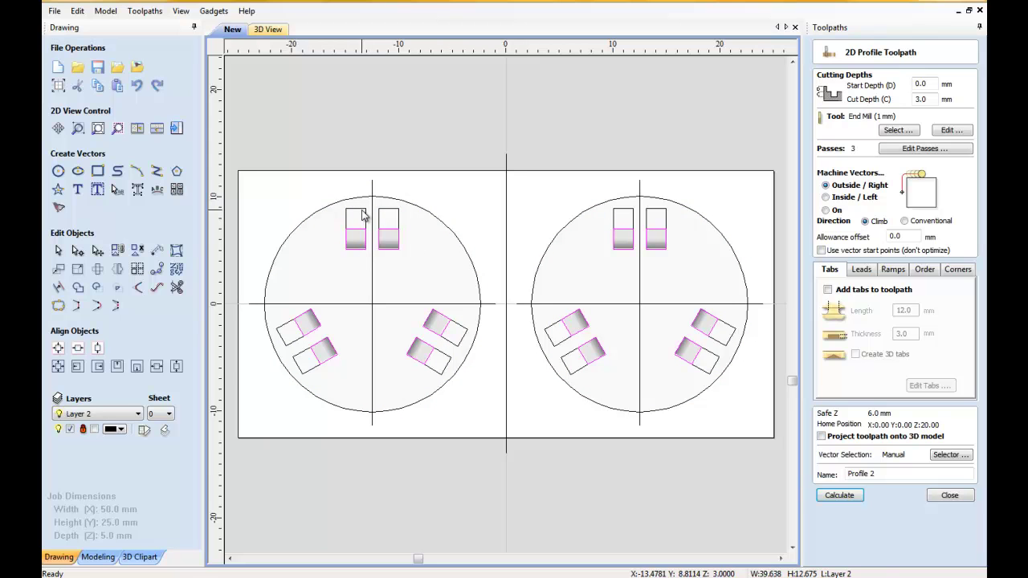
pyautogui.keyDown('shift'); pyautogui.click(363, 215); pyautogui.keyUp('shift')
pyautogui.keyDown('shift'); pyautogui.click(308, 355); pyautogui.keyUp('shift')
pyautogui.keyDown('shift'); pyautogui.click(440, 373); pyautogui.keyUp('shift')
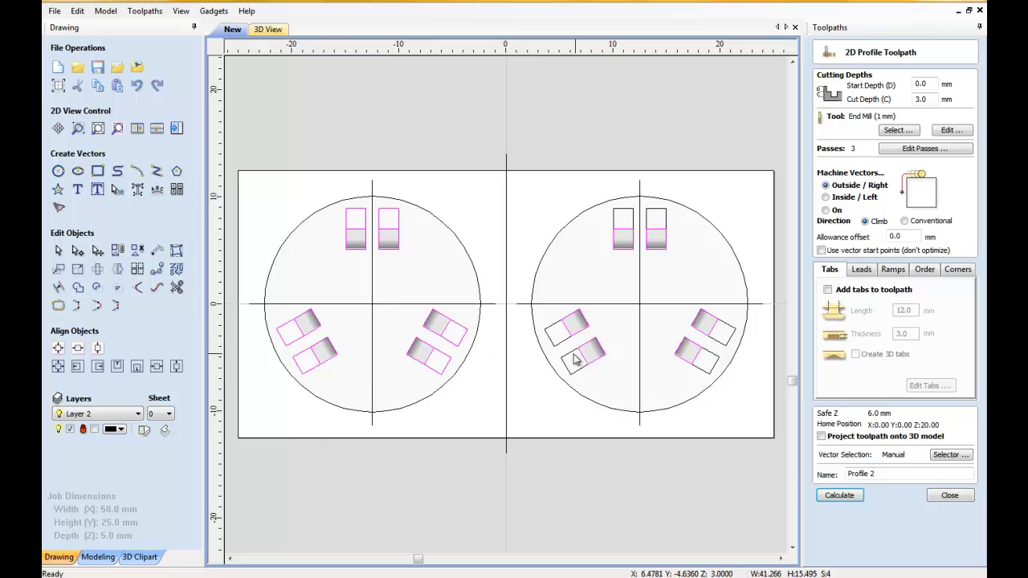
pyautogui.keyDown('shift'); pyautogui.click(574, 360); pyautogui.keyUp('shift')
pyautogui.keyDown('shift'); pyautogui.click(567, 330); pyautogui.keyUp('shift')
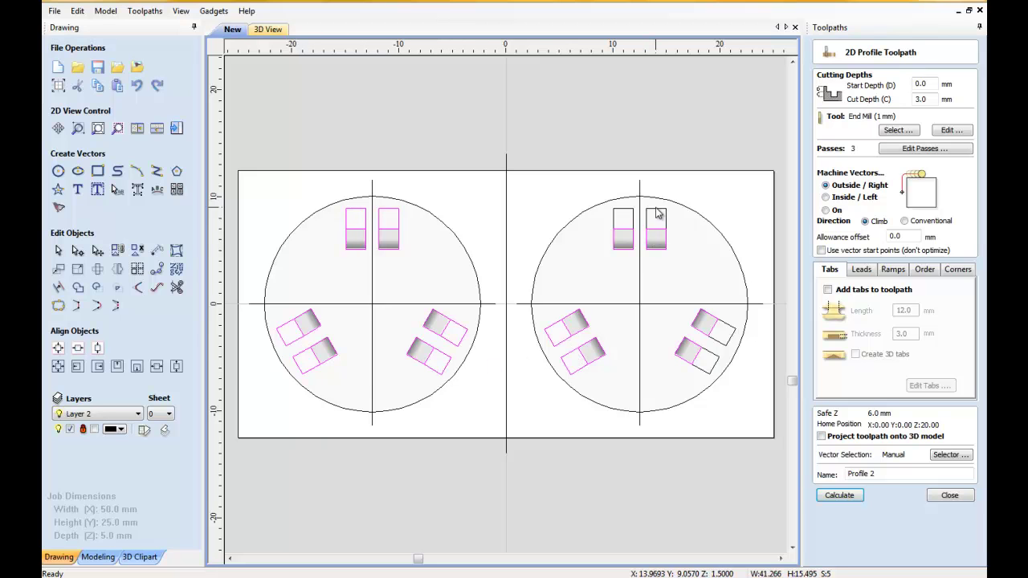
pyautogui.keyDown('shift'); pyautogui.click(721, 345); pyautogui.keyUp('shift')
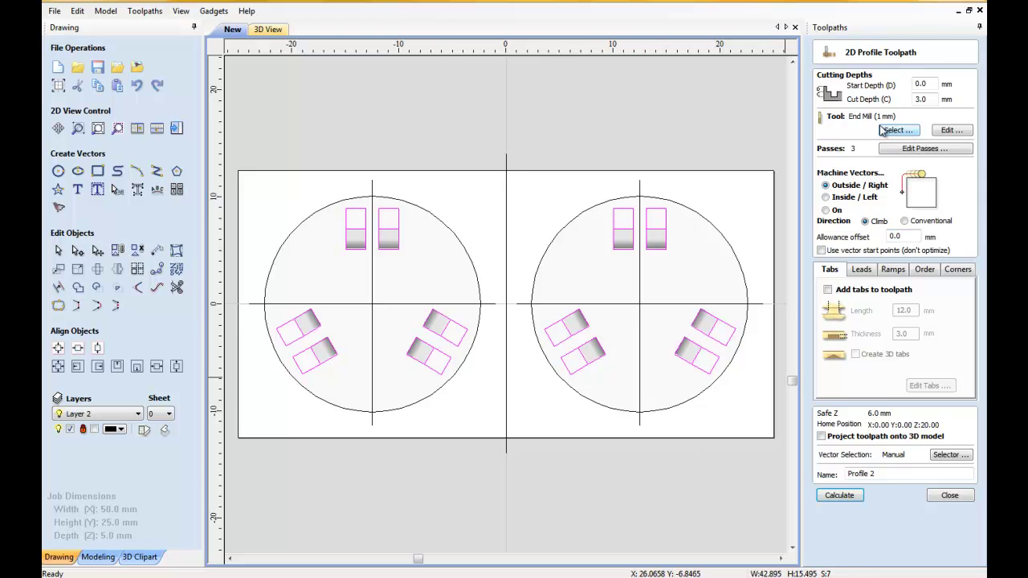
pyautogui.click(838, 495)
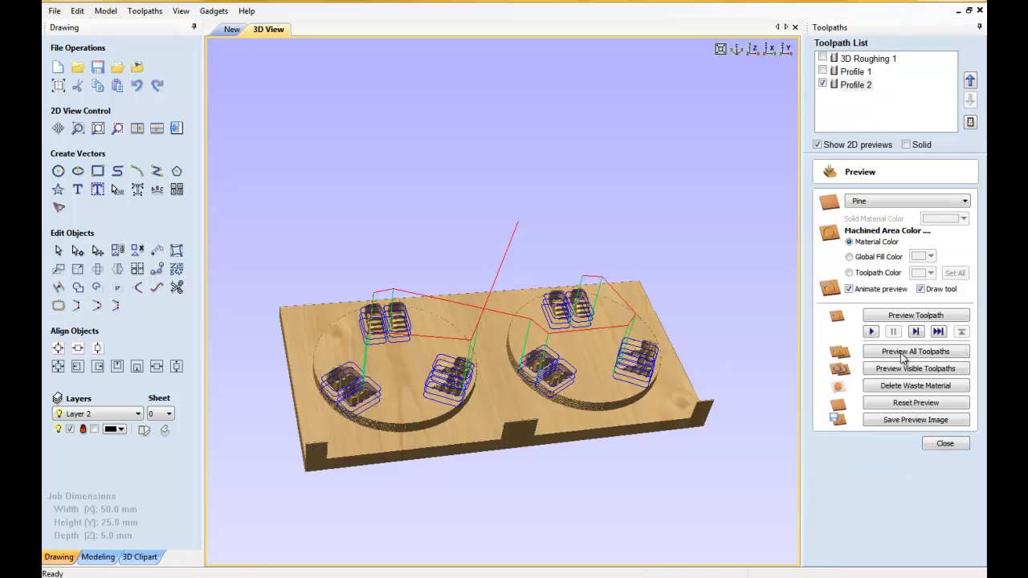
# Preview Profile 2 in pine (1 mm end mill, 00:01:49, 3.0 mm deep), then close and reselect it.
pyautogui.click(923, 371)
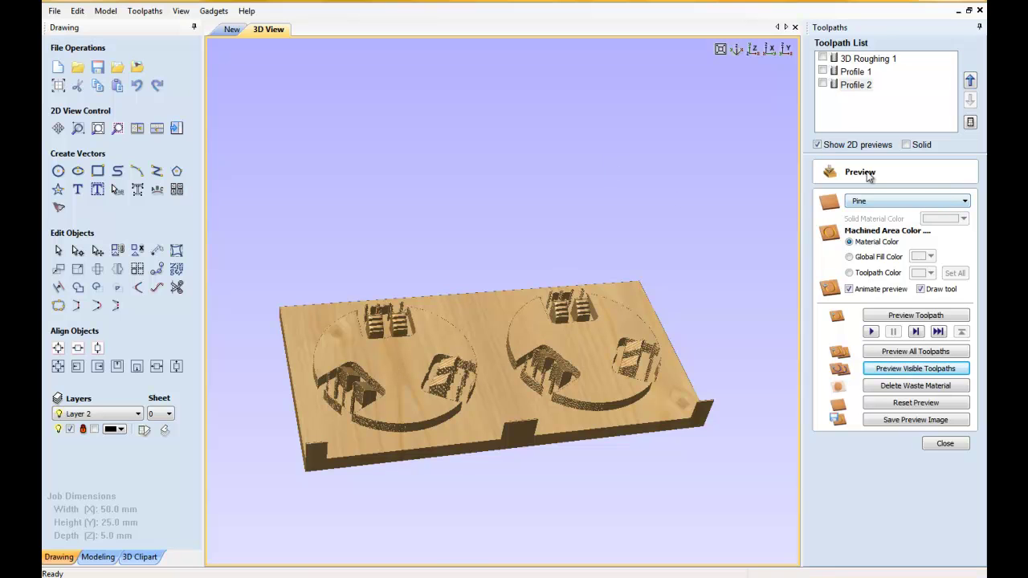
pyautogui.click(954, 445)
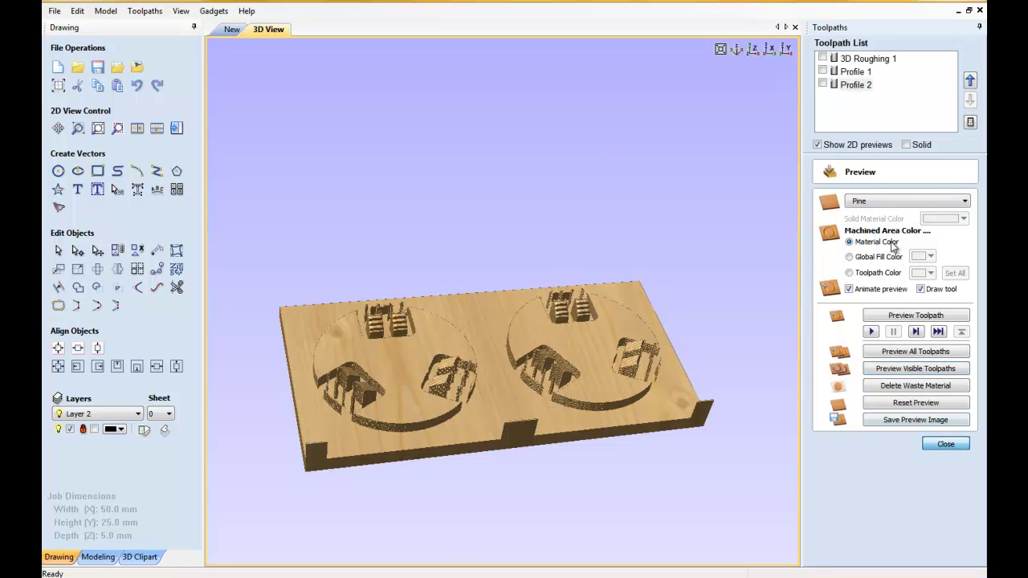
pyautogui.click(857, 86)
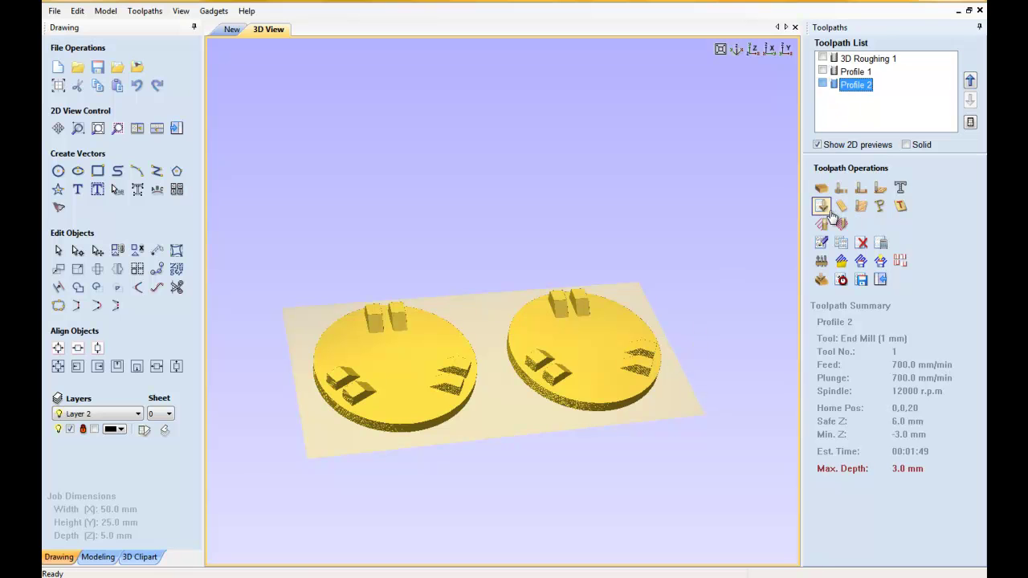
# Change Profile 2's cut depth to 1.5 mm and recalculate it.
pyautogui.click(823, 246)
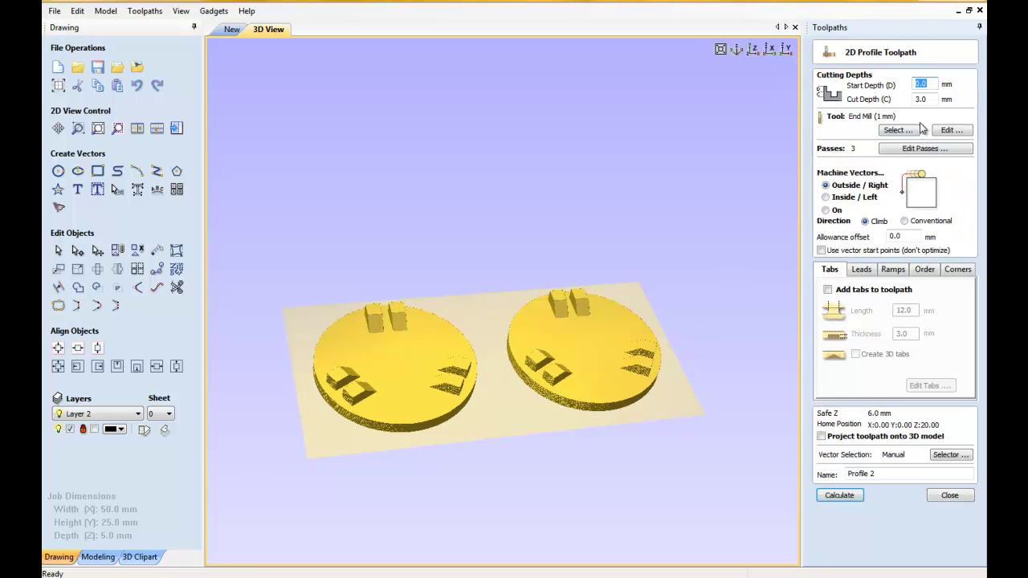
pyautogui.click(918, 99)
pyautogui.write('1.5')
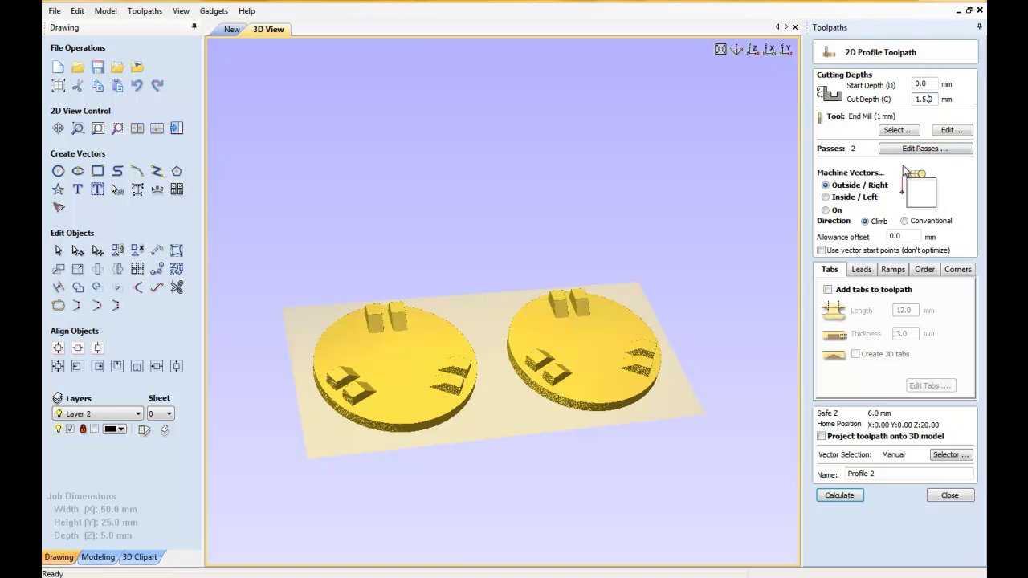
pyautogui.write('0')
pyautogui.click(839, 494)
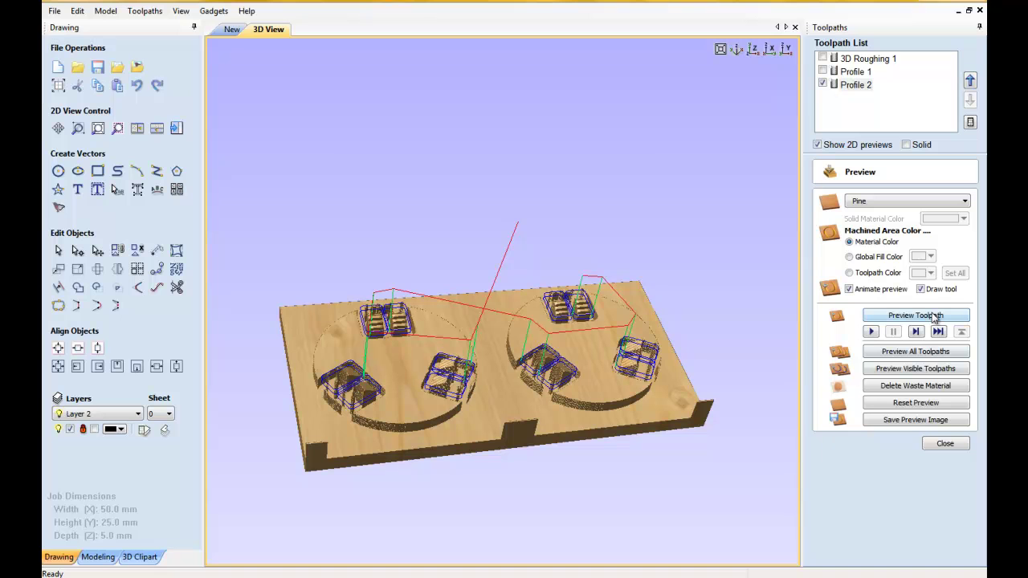
# Simulate all toolpaths carving the pine block, then reset the stock and close the preview.
pyautogui.click(923, 405)
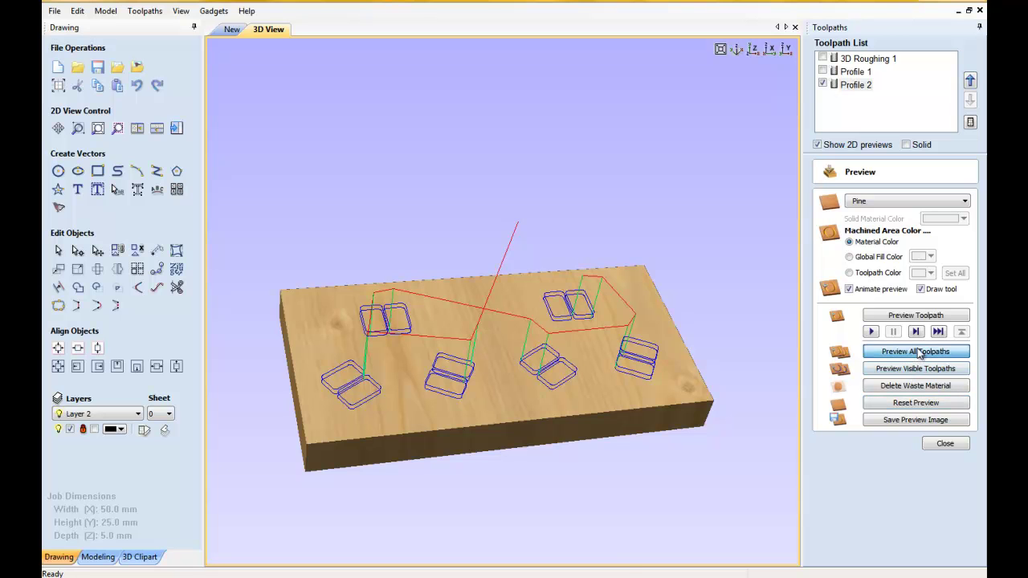
pyautogui.click(919, 354)
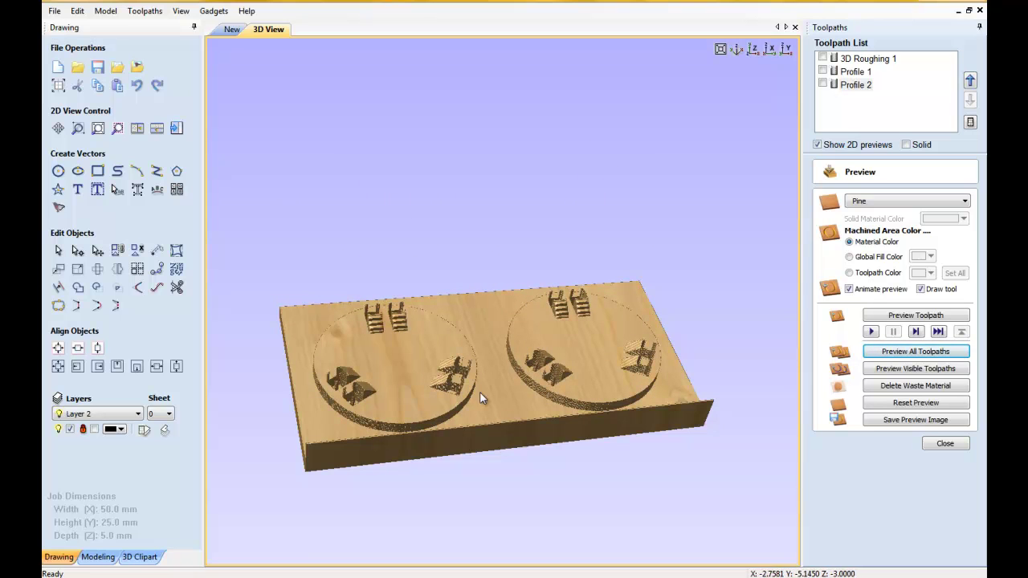
pyautogui.moveTo(587, 373); pyautogui.dragTo(554, 421)
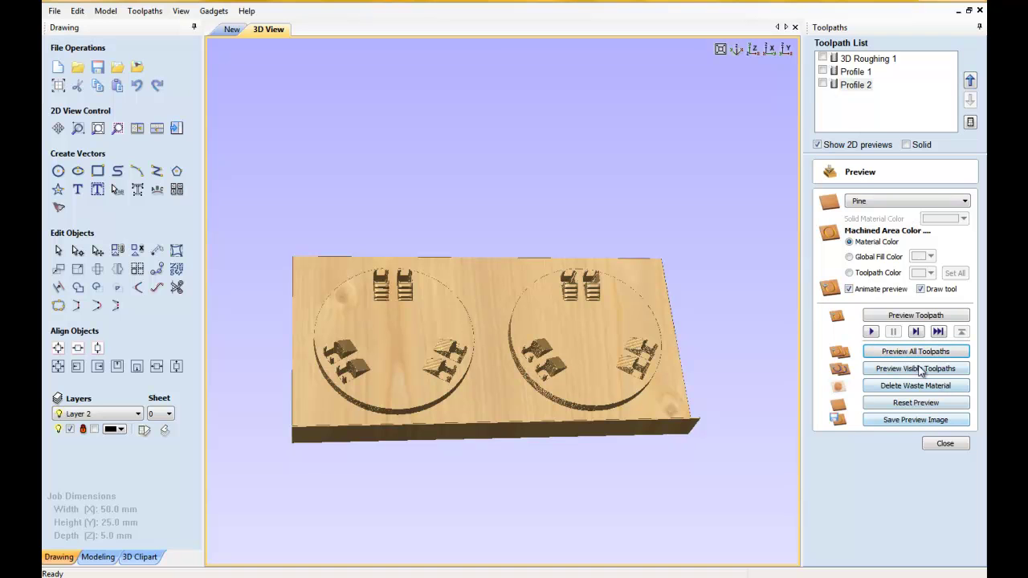
pyautogui.click(919, 408)
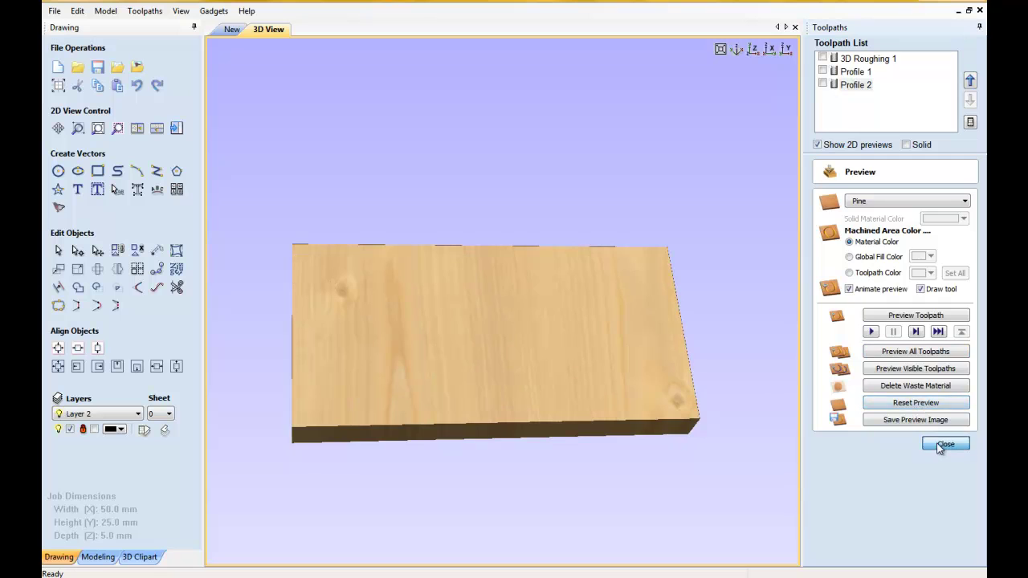
pyautogui.click(945, 443)
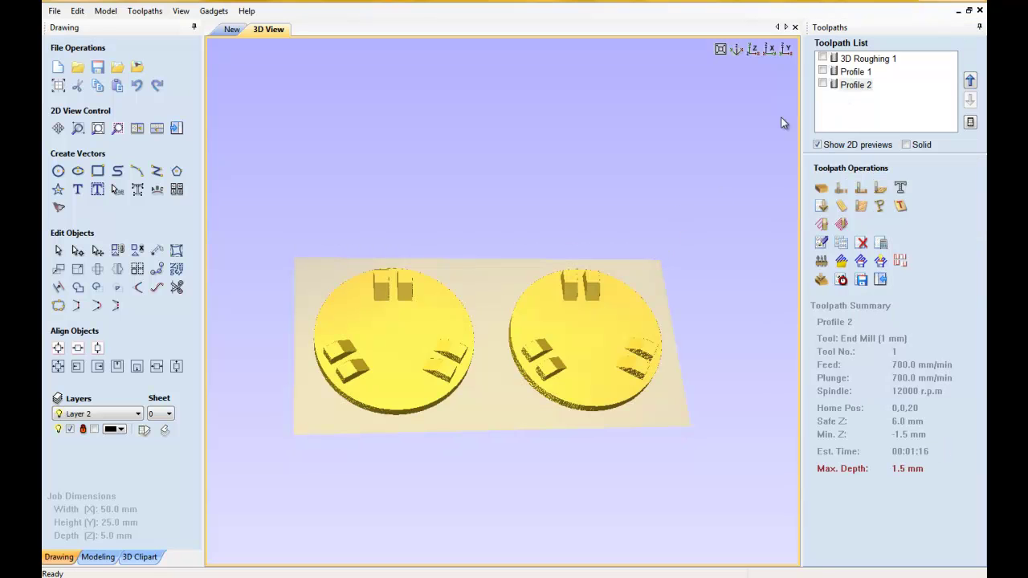
# Delete Profile 1, leaving 3D Roughing 1, and show only the 1.5 mm-deep Profile 2.
pyautogui.click(823, 72)
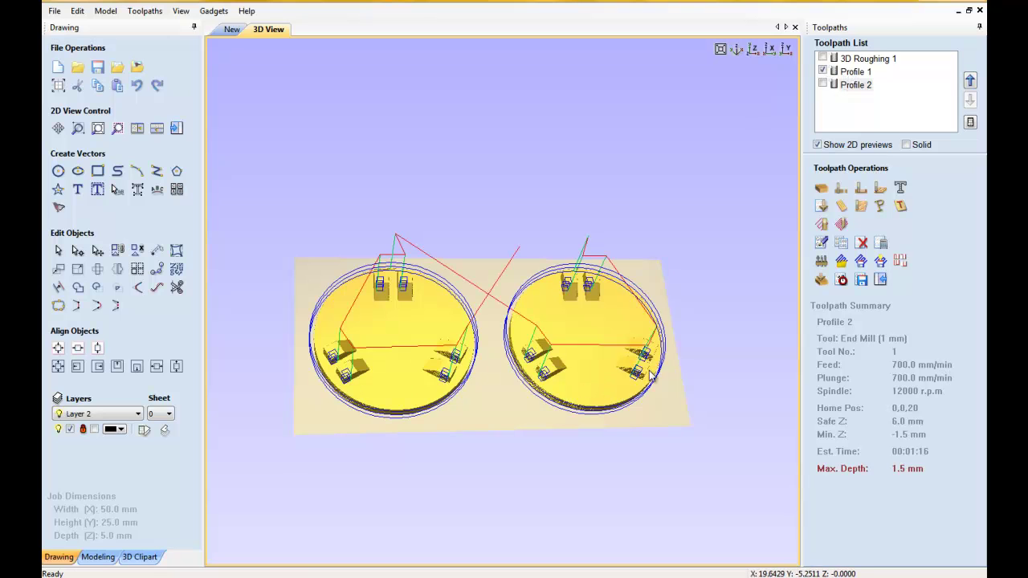
pyautogui.rightClick(854, 73)
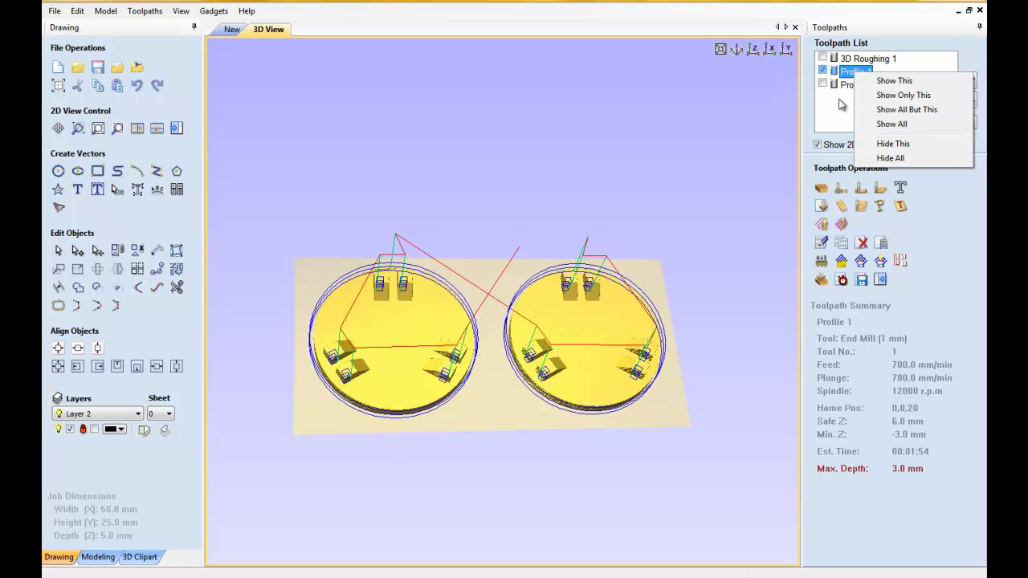
pyautogui.click(861, 246)
pyautogui.click(862, 246)
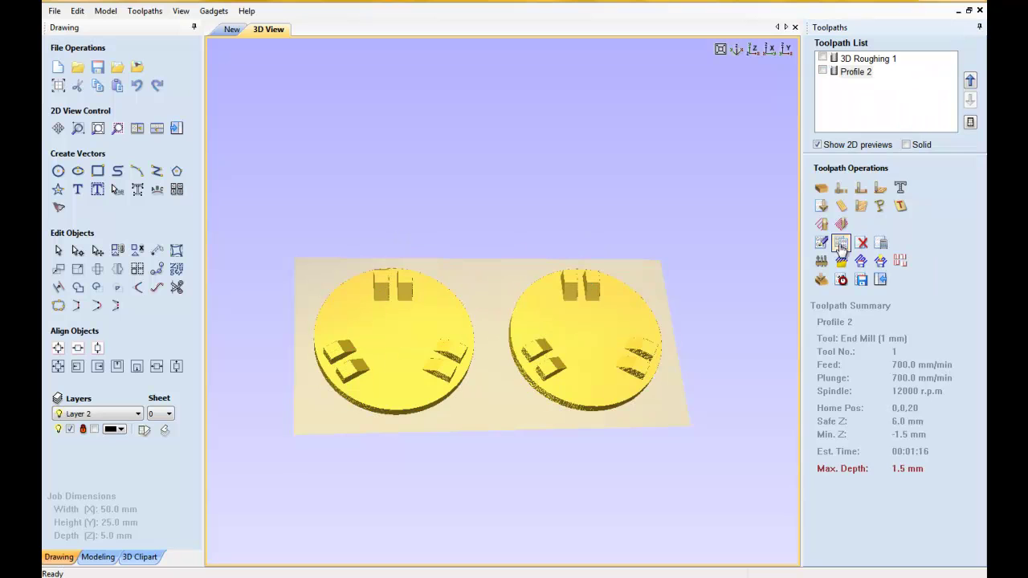
pyautogui.click(852, 72)
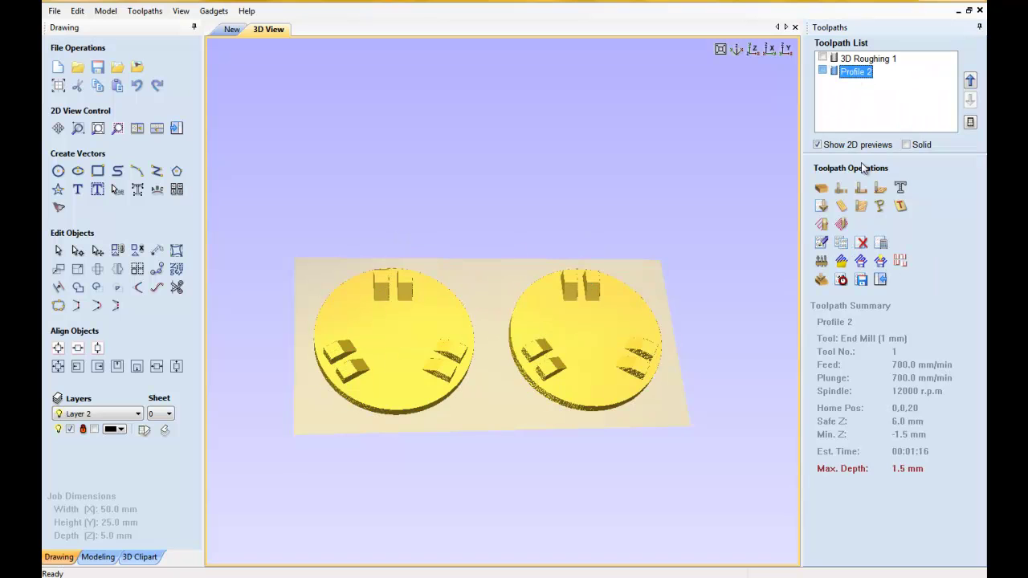
pyautogui.click(823, 72)
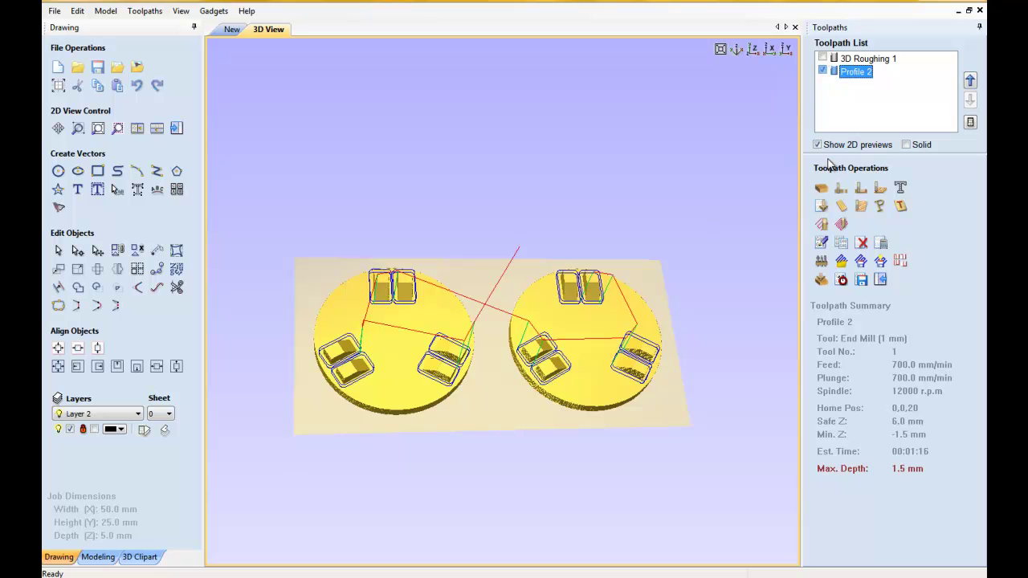
# Select the outer circles of both discs in the 2D drawing.
pyautogui.click(231, 30)
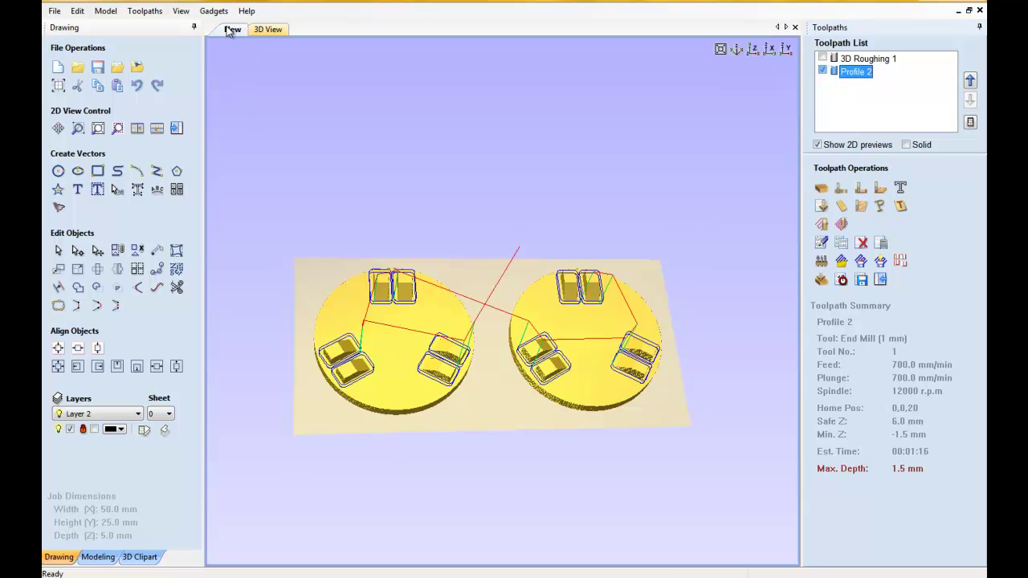
pyautogui.click(426, 215)
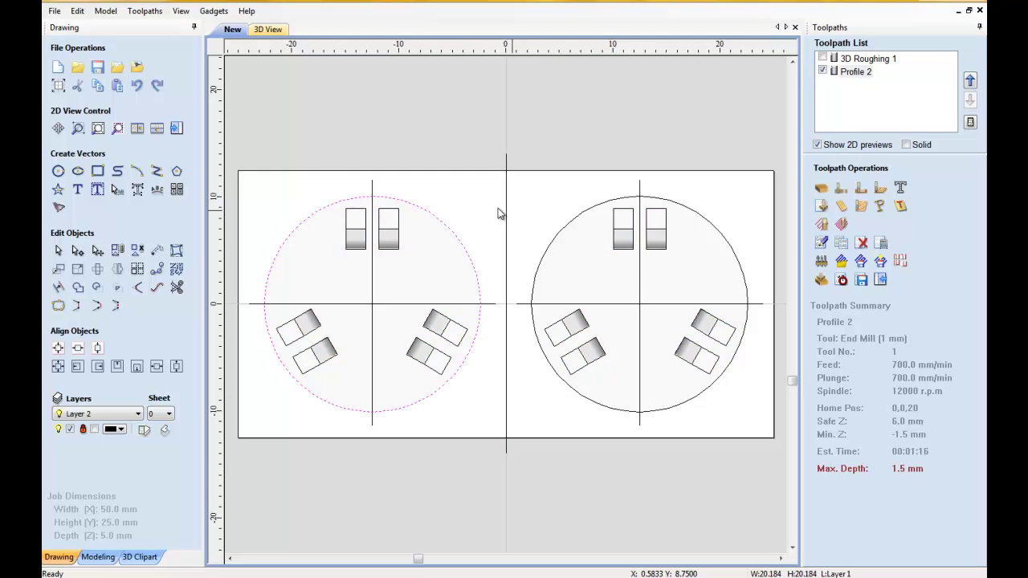
pyautogui.keyDown('shift'); pyautogui.click(566, 232); pyautogui.keyUp('shift')
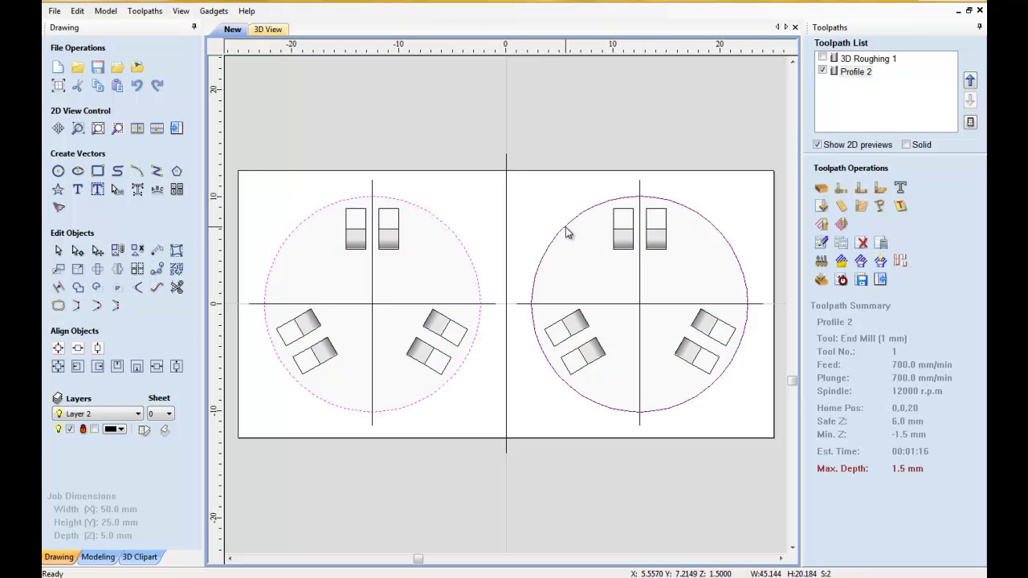
pyautogui.rightClick(567, 232)
pyautogui.click(521, 205)
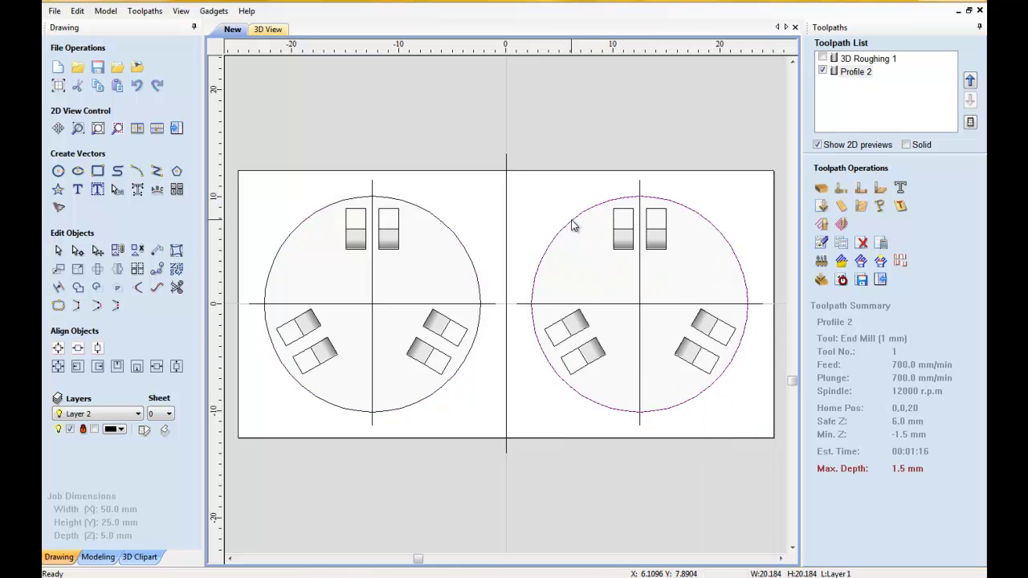
pyautogui.rightClick(571, 225)
pyautogui.click(598, 276)
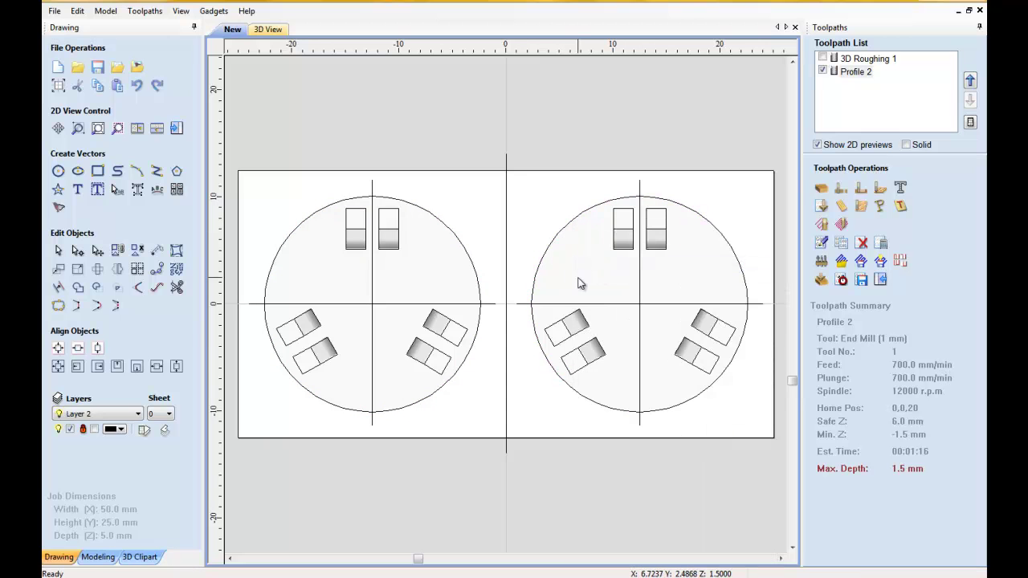
pyautogui.click(559, 236)
pyautogui.click(472, 232)
pyautogui.click(459, 241)
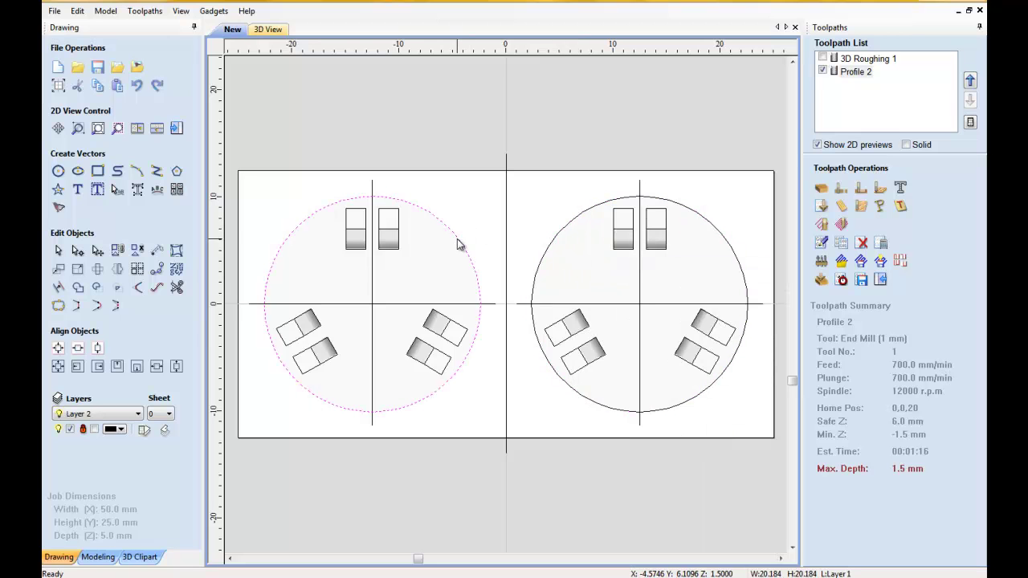
pyautogui.keyDown('shift'); pyautogui.click(562, 235); pyautogui.keyUp('shift')
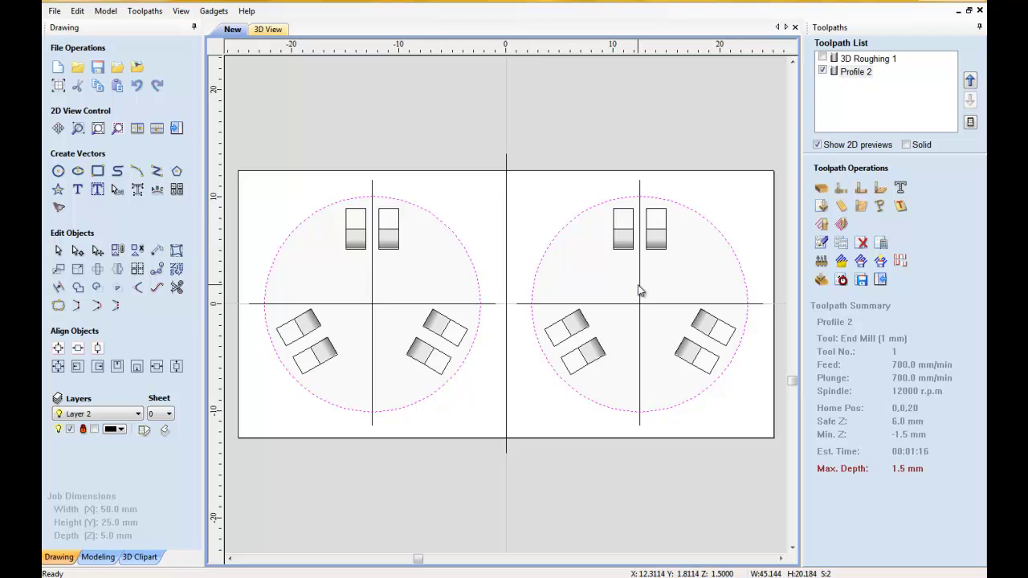
# Create and calculate Profile 3, cutting 3 mm deep outside the circles.
pyautogui.click(841, 187)
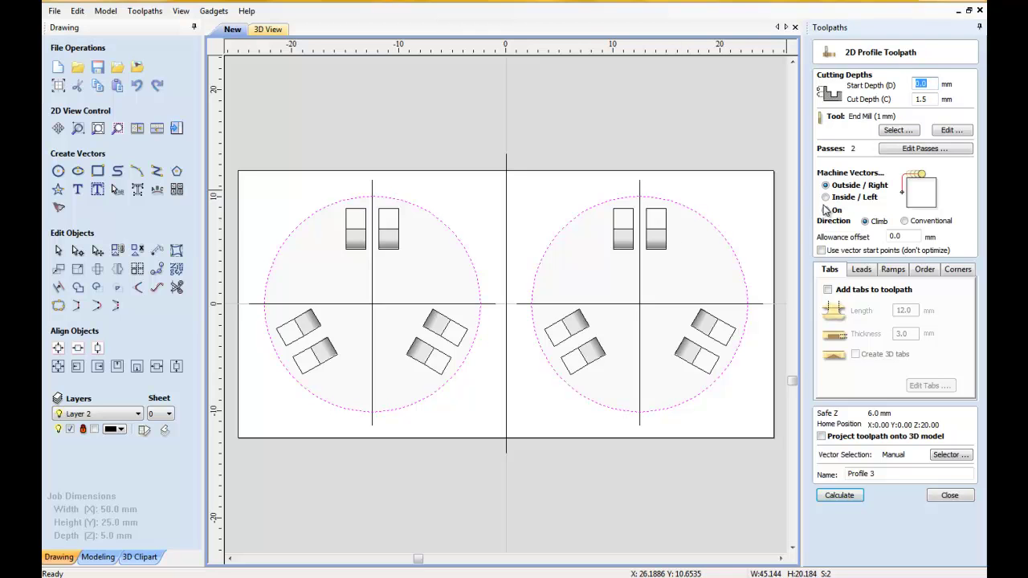
pyautogui.click(922, 99)
pyautogui.click(839, 495)
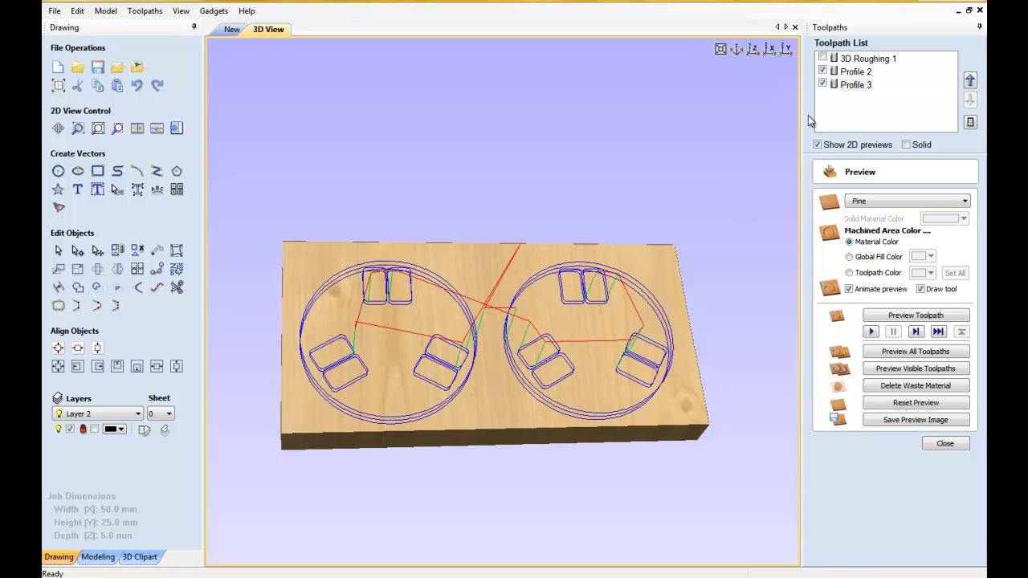
# Simulate all three toolpaths cutting the pine block and tilt the view to inspect it.
pyautogui.click(823, 72)
pyautogui.click(823, 72)
pyautogui.click(822, 58)
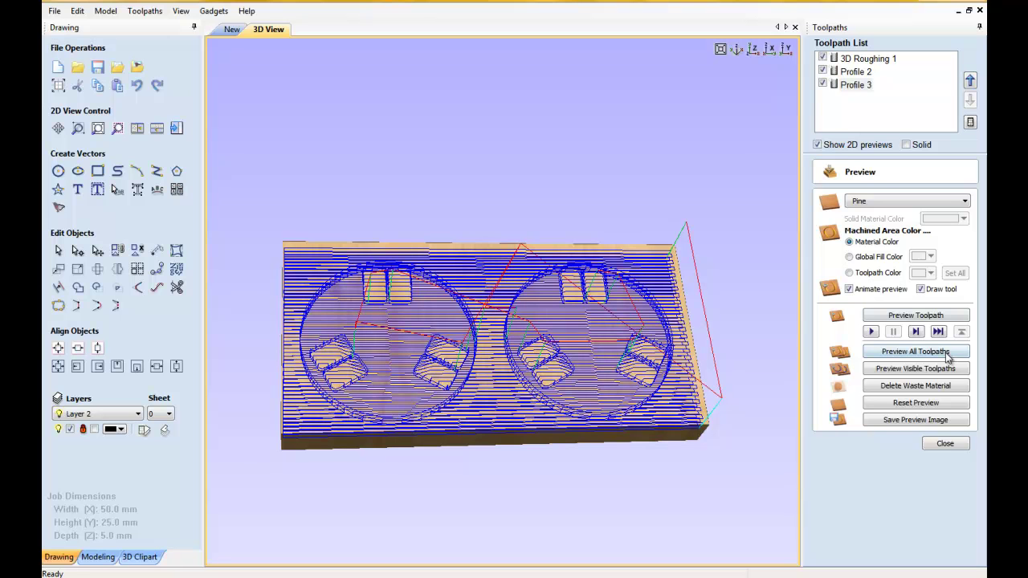
pyautogui.click(915, 315)
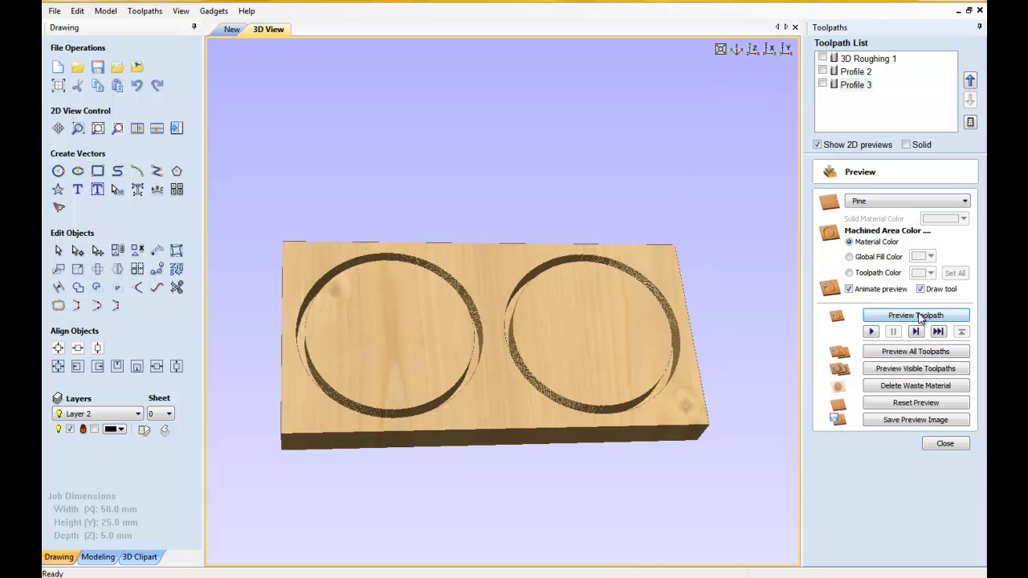
pyautogui.click(917, 351)
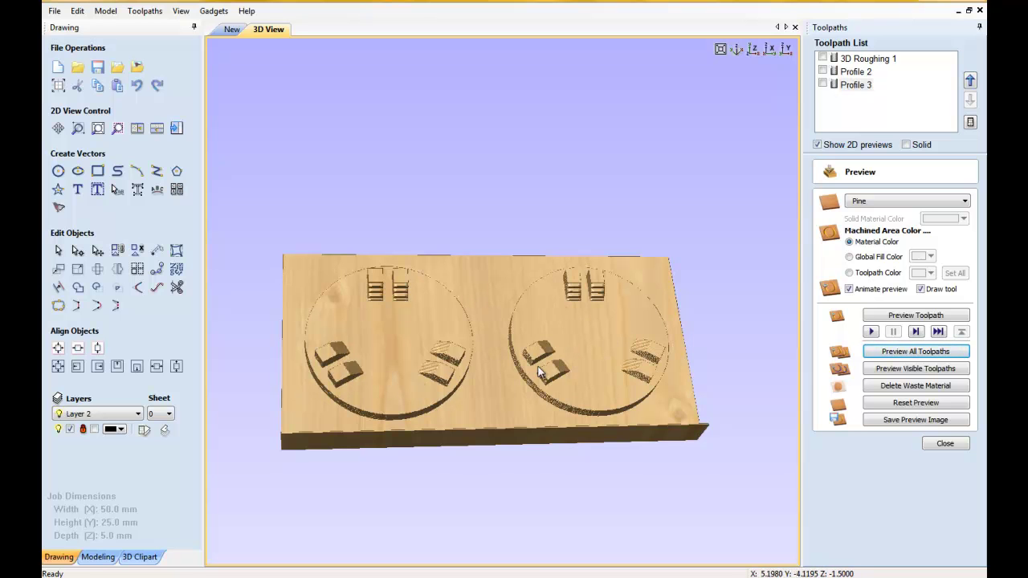
pyautogui.moveTo(590, 305); pyautogui.dragTo(641, 289)
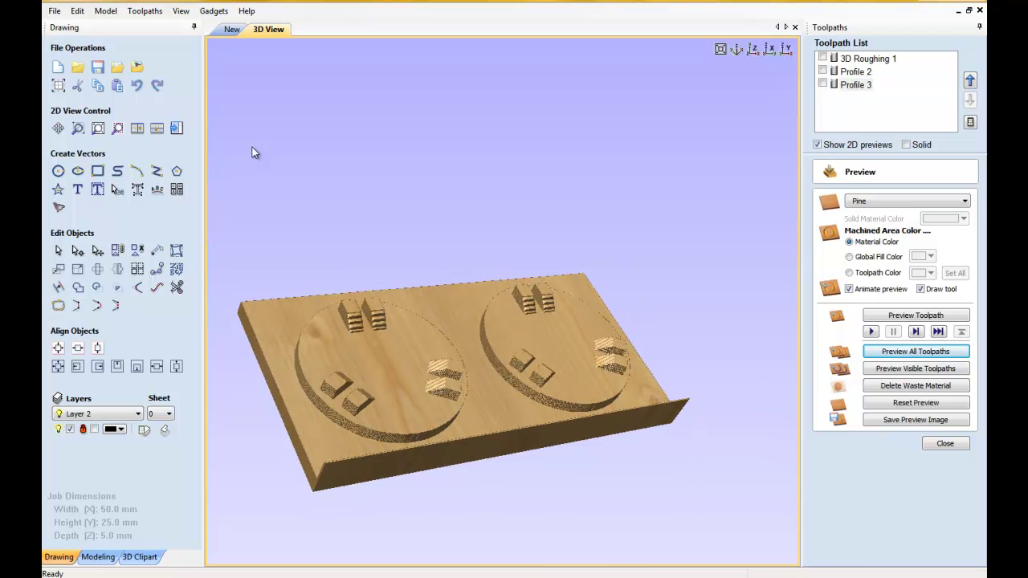
# Return to the 2D layout and close the Preview panel.
pyautogui.click(230, 31)
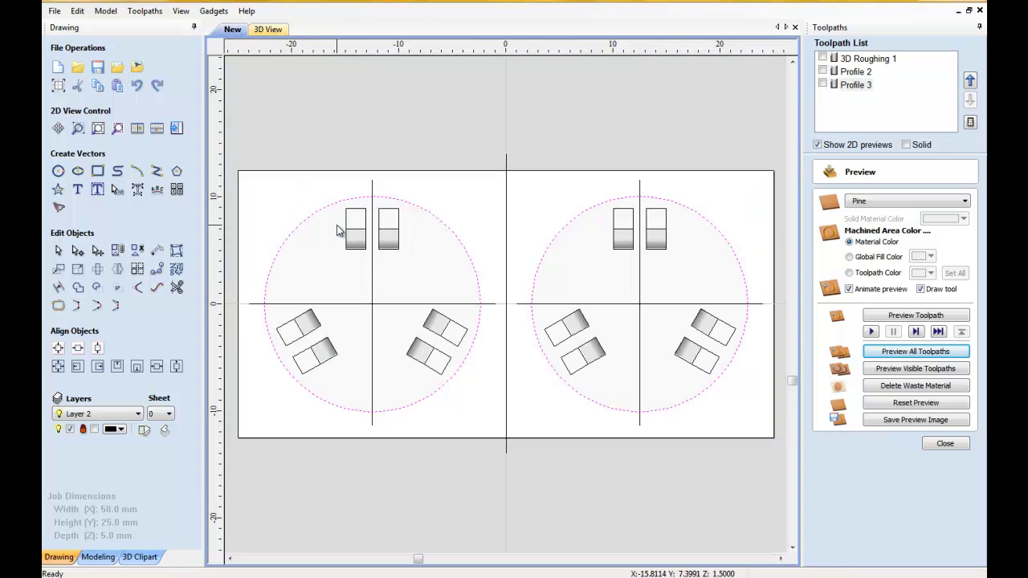
pyautogui.click(356, 238)
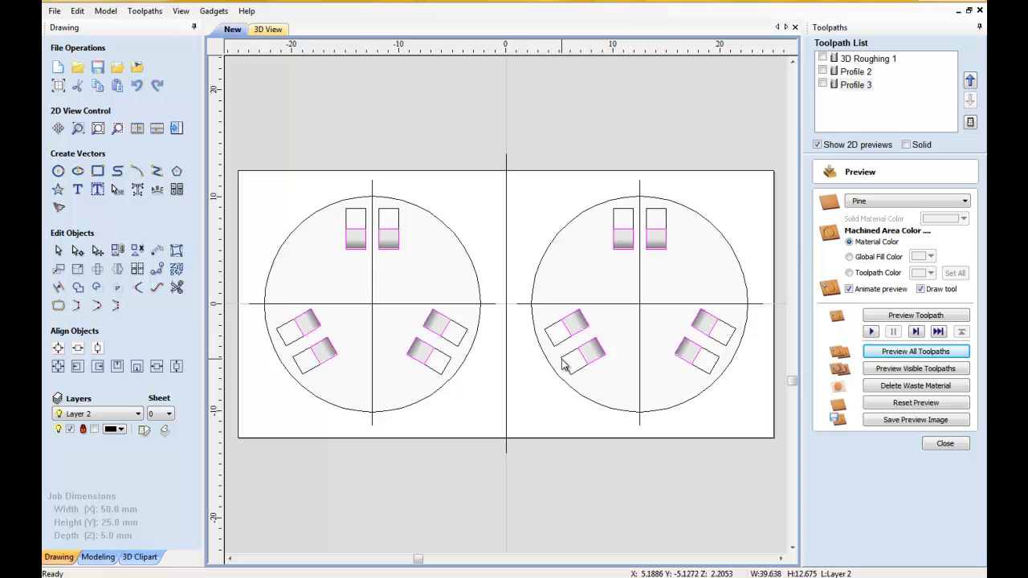
pyautogui.click(946, 445)
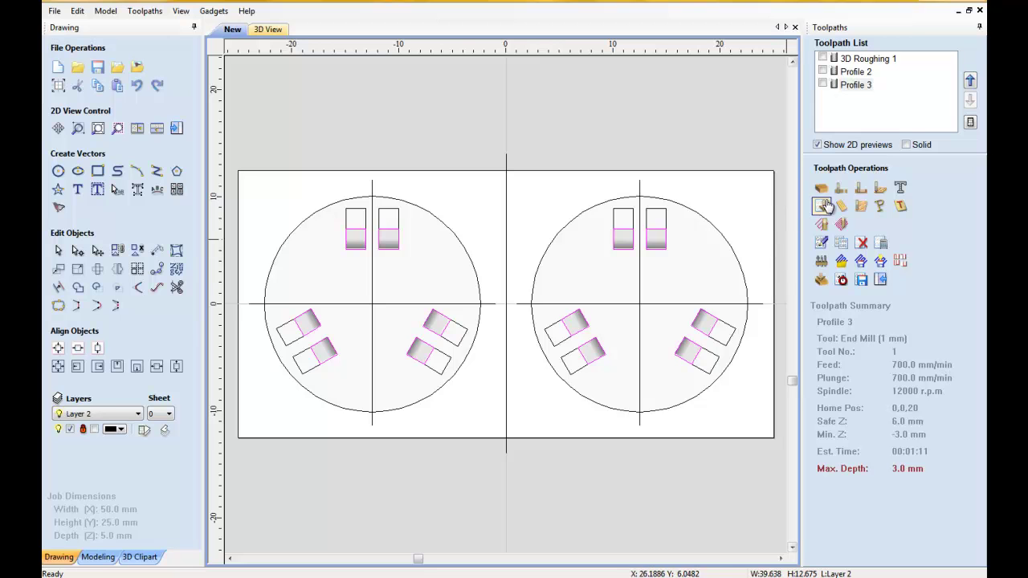
# Start a raster 3D finish toolpath and duplicate the Ball Nose (3 mm) tool.
pyautogui.click(840, 226)
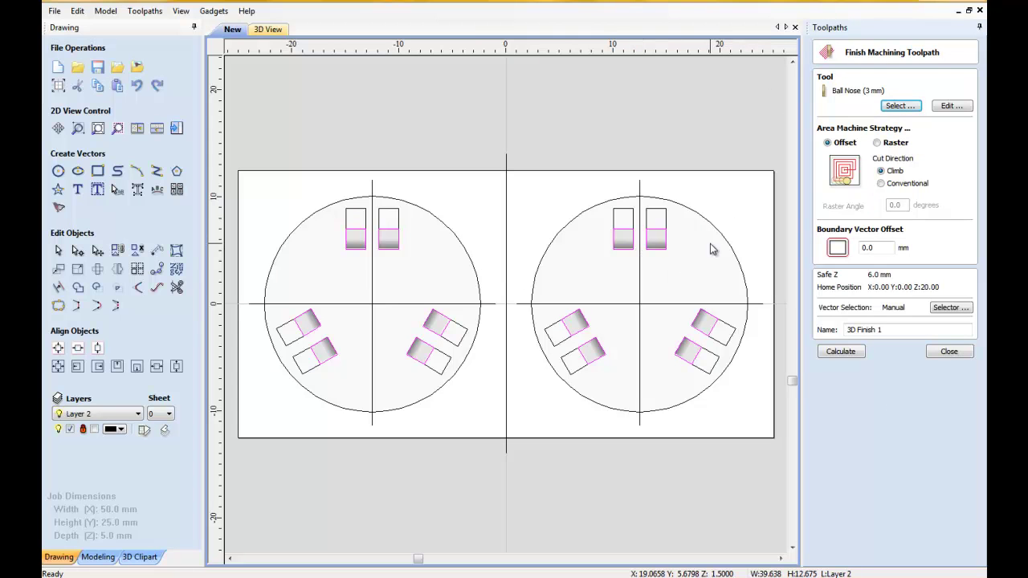
pyautogui.click(880, 143)
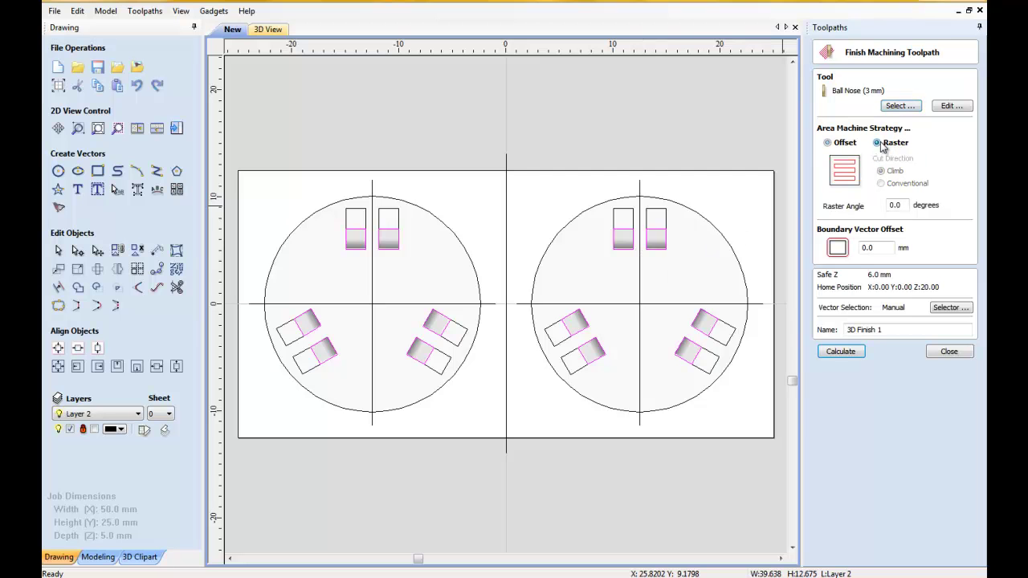
pyautogui.click(899, 107)
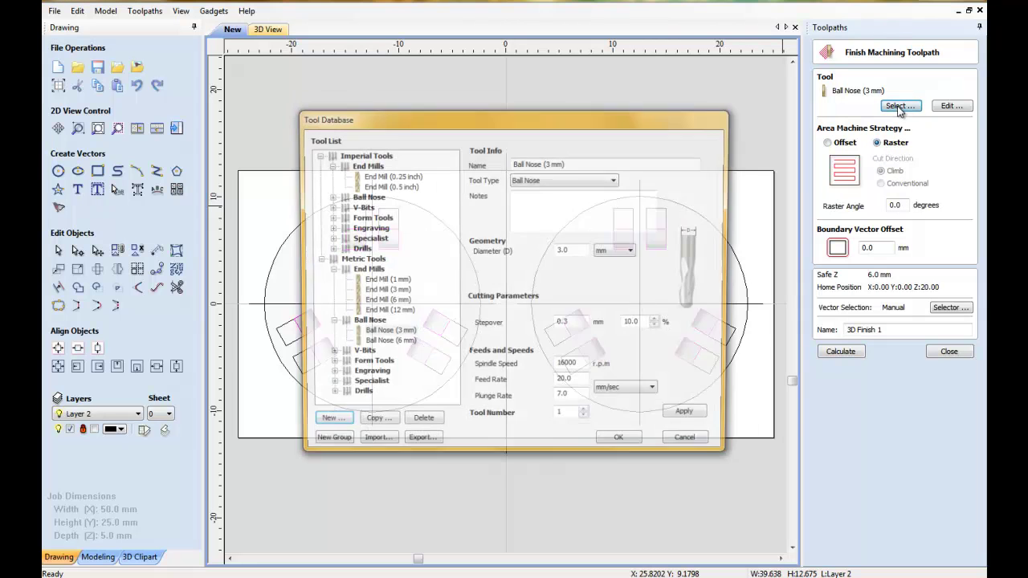
pyautogui.click(383, 334)
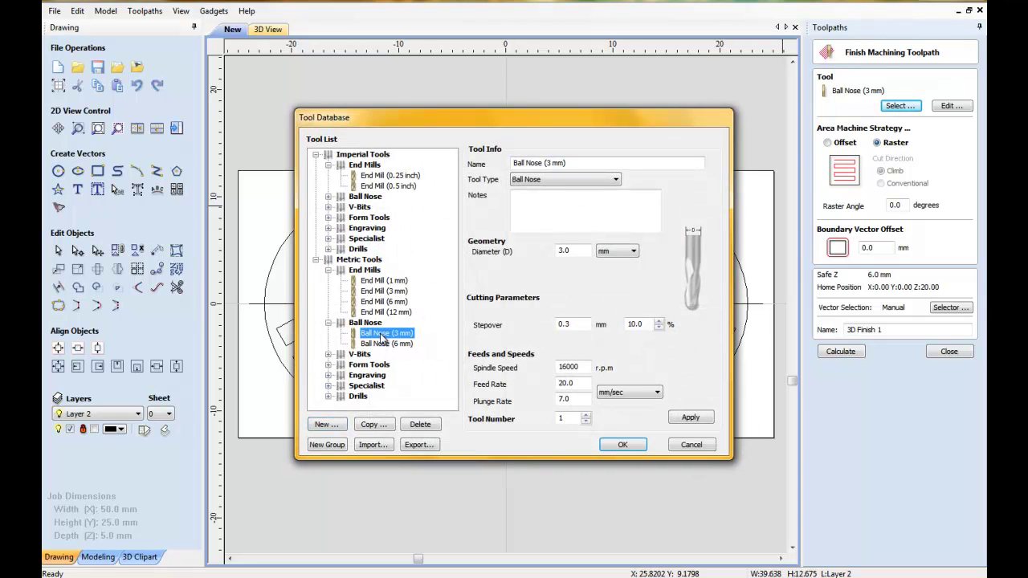
pyautogui.click(373, 424)
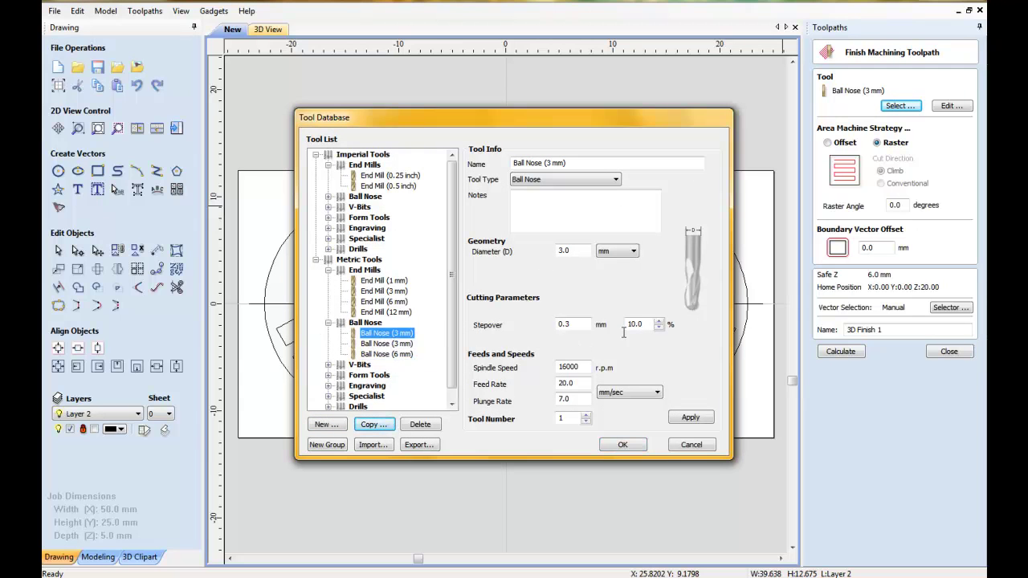
pyautogui.click(549, 163)
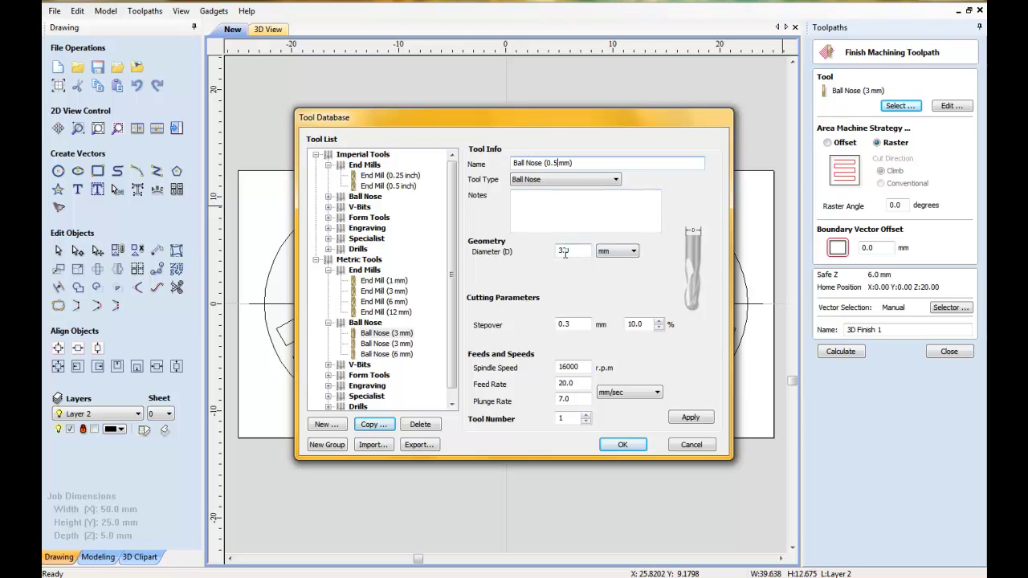
# Give the copied tool 0.5 mm diameter, 700 mm/min feed and plunge, and 20% stepover.
pyautogui.doubleClick(569, 251)
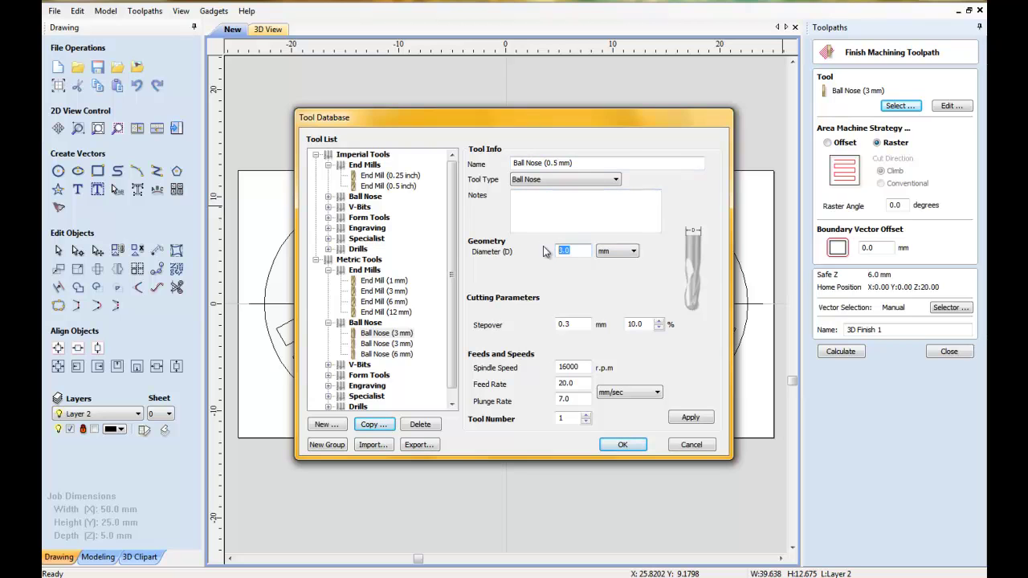
pyautogui.write('0.5')
pyautogui.click(637, 326)
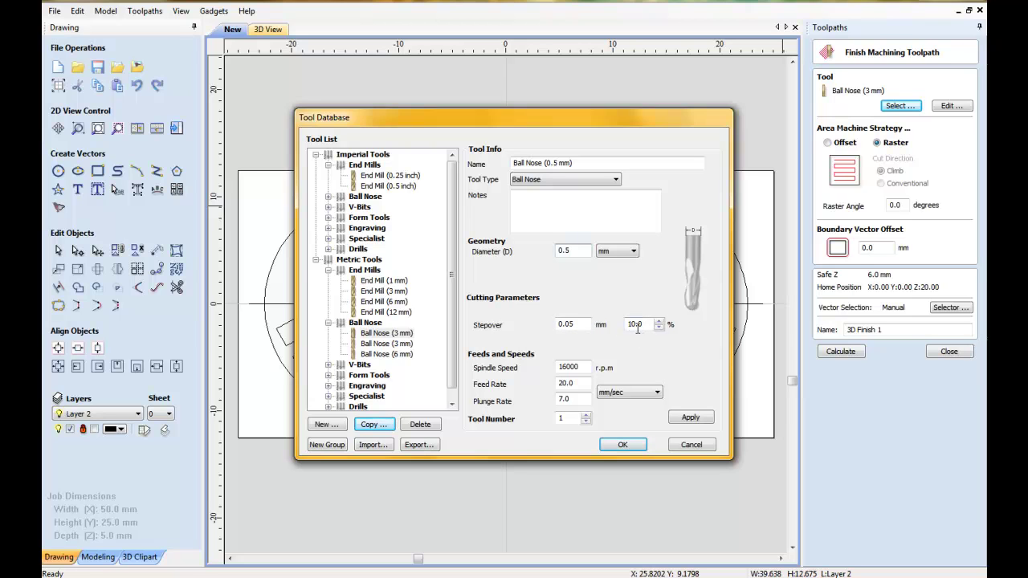
pyautogui.click(624, 392)
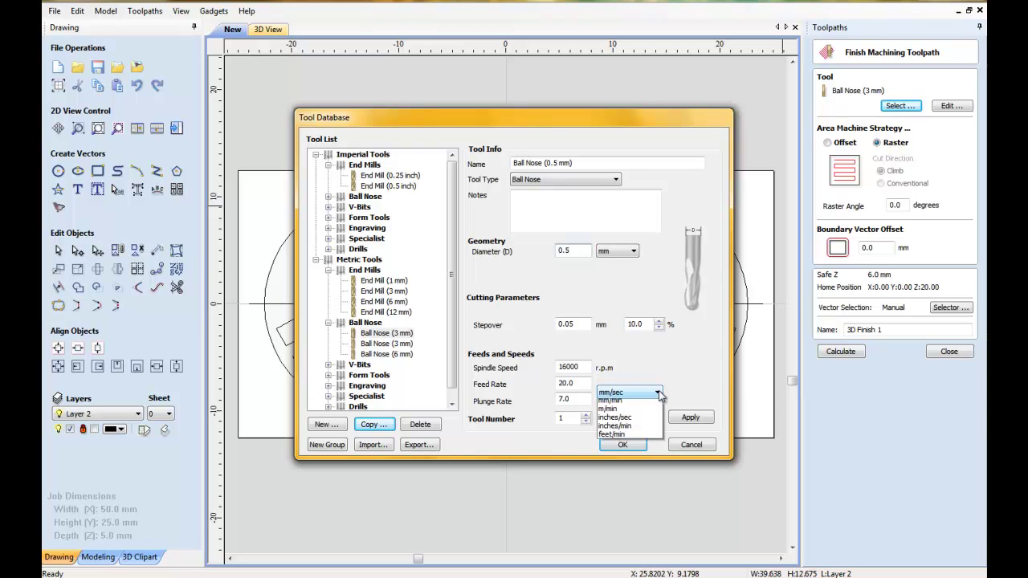
pyautogui.click(612, 413)
pyautogui.moveTo(583, 384); pyautogui.dragTo(552, 383)
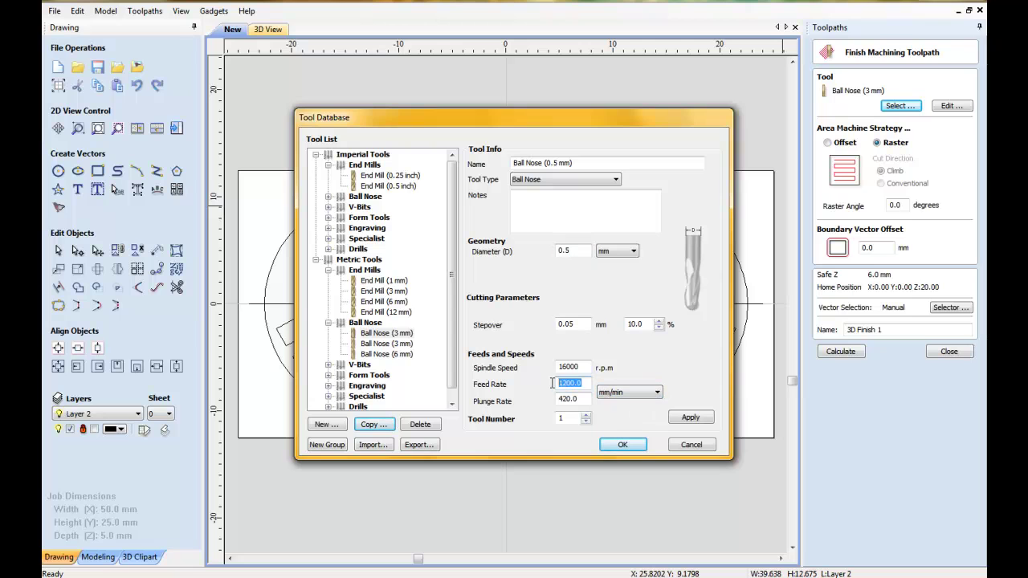
pyautogui.write('7')
pyautogui.write('00')
pyautogui.moveTo(582, 399); pyautogui.dragTo(552, 400)
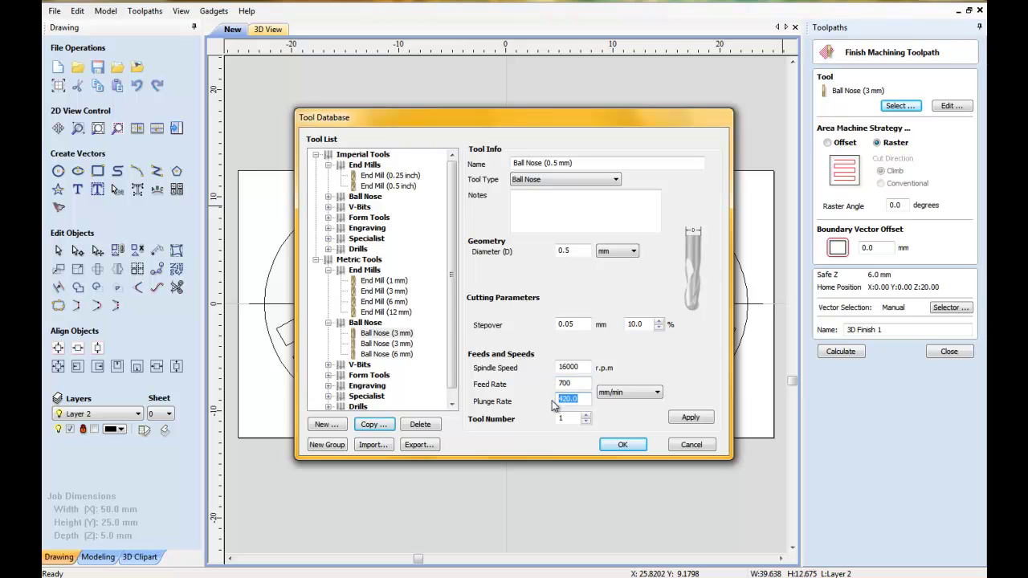
pyautogui.write('700')
pyautogui.moveTo(652, 327); pyautogui.dragTo(626, 324)
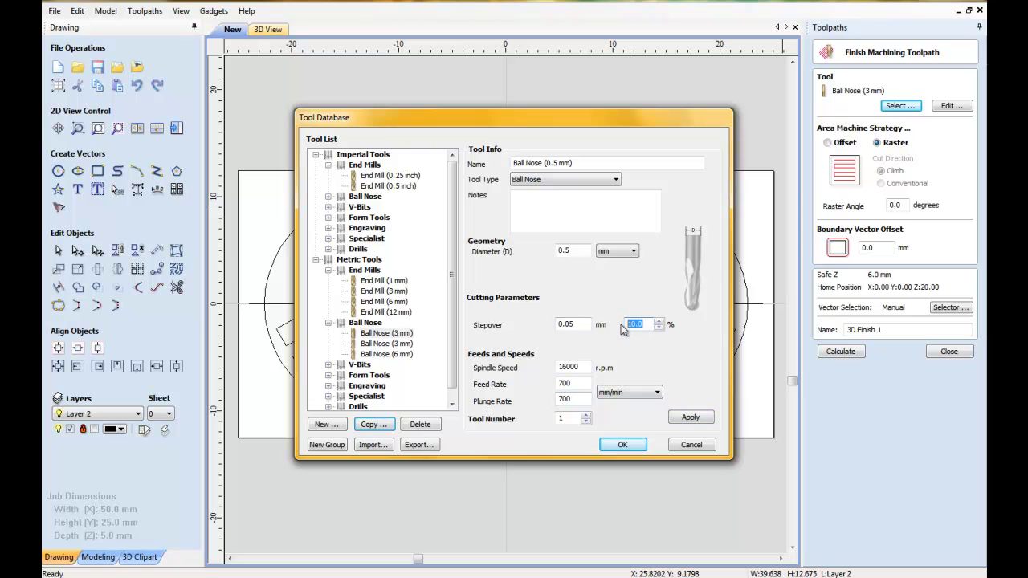
pyautogui.write('20')
# Calculate 3D Finish 1 using the 0.5 mm ball nose tool.
pyautogui.click(624, 446)
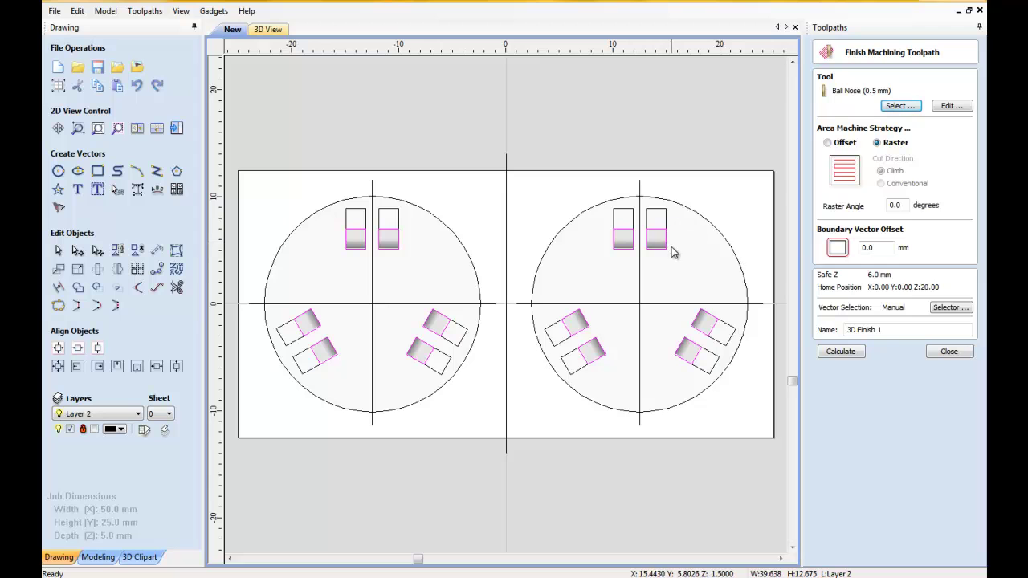
pyautogui.click(849, 357)
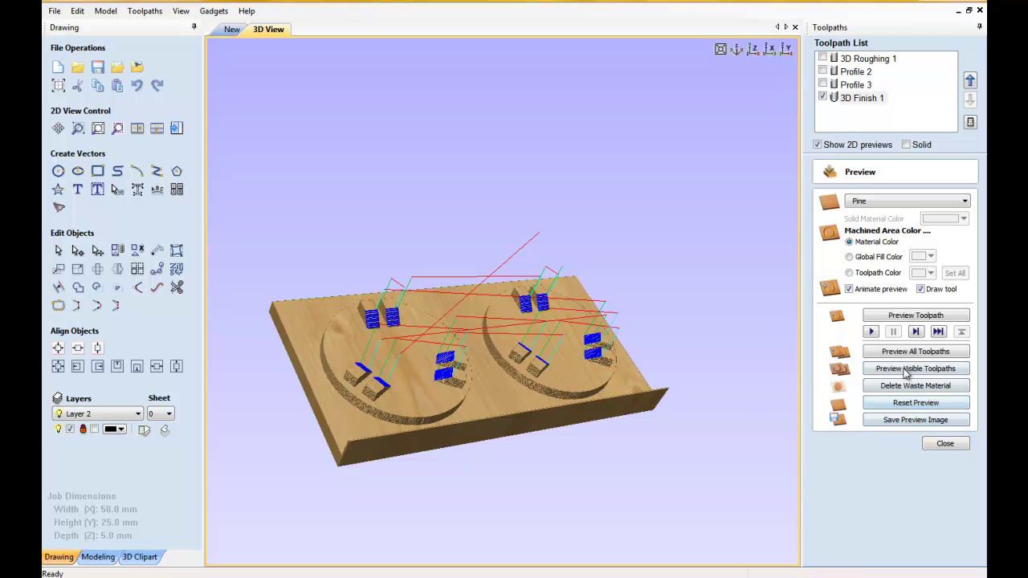
pyautogui.scroll(2, 665, 330)
pyautogui.scroll(2, 665, 329)
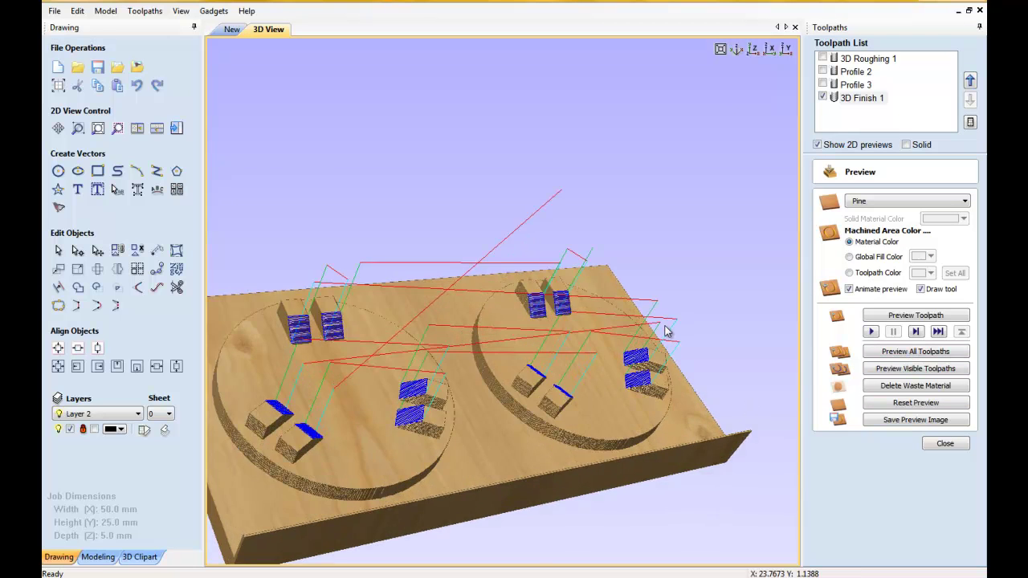
pyautogui.scroll(1, 666, 331)
pyautogui.scroll(1, 665, 330)
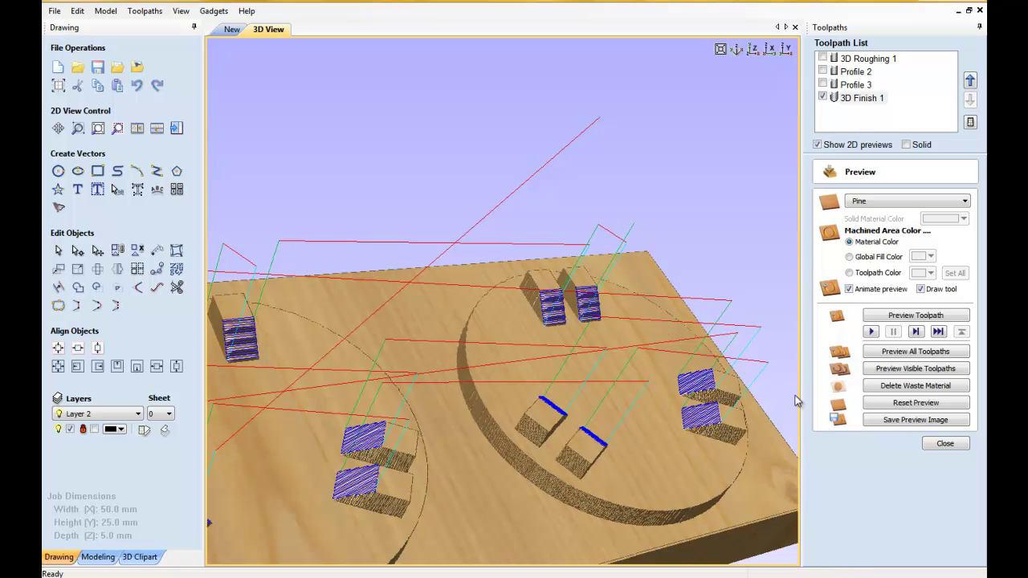
# Preview all toolpaths machining the pine board and zoom in on the finished blocks.
pyautogui.click(928, 354)
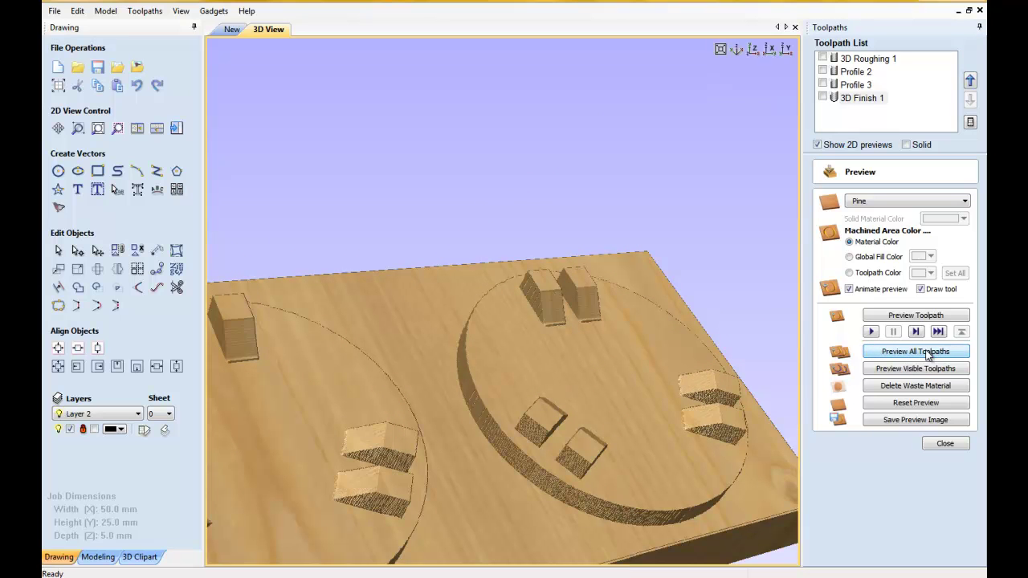
pyautogui.scroll(2, 692, 426)
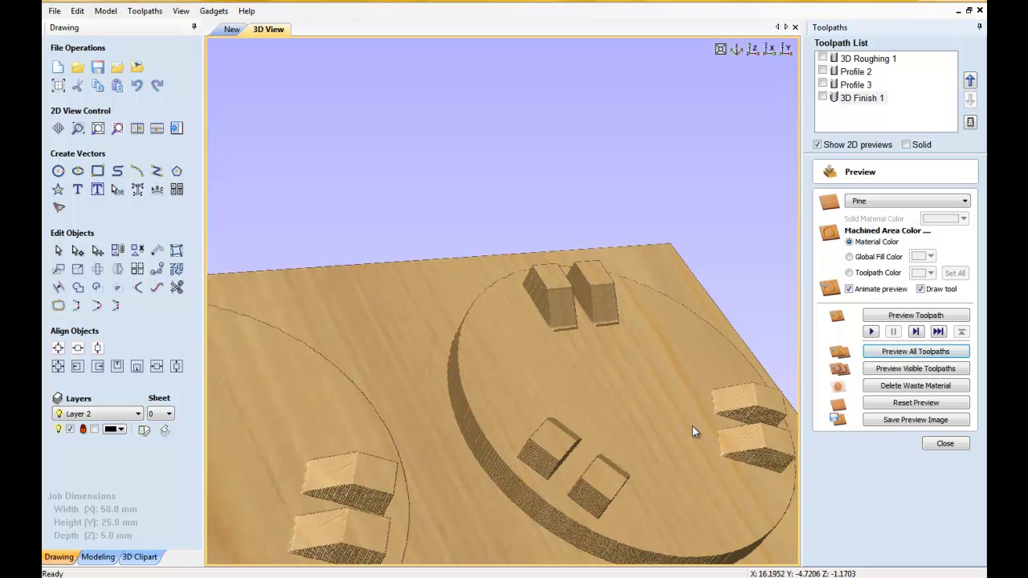
pyautogui.scroll(2, 657, 411)
pyautogui.scroll(1, 656, 407)
pyautogui.scroll(1, 657, 406)
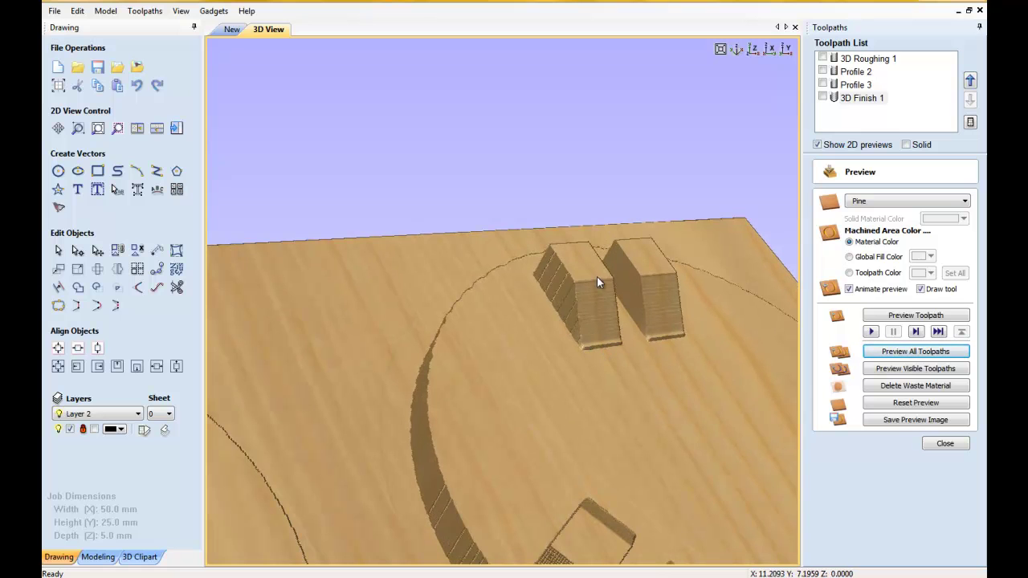
# Edit 3D Finish 1 and reduce the ball nose stepover to 1%.
pyautogui.click(863, 100)
pyautogui.click(937, 441)
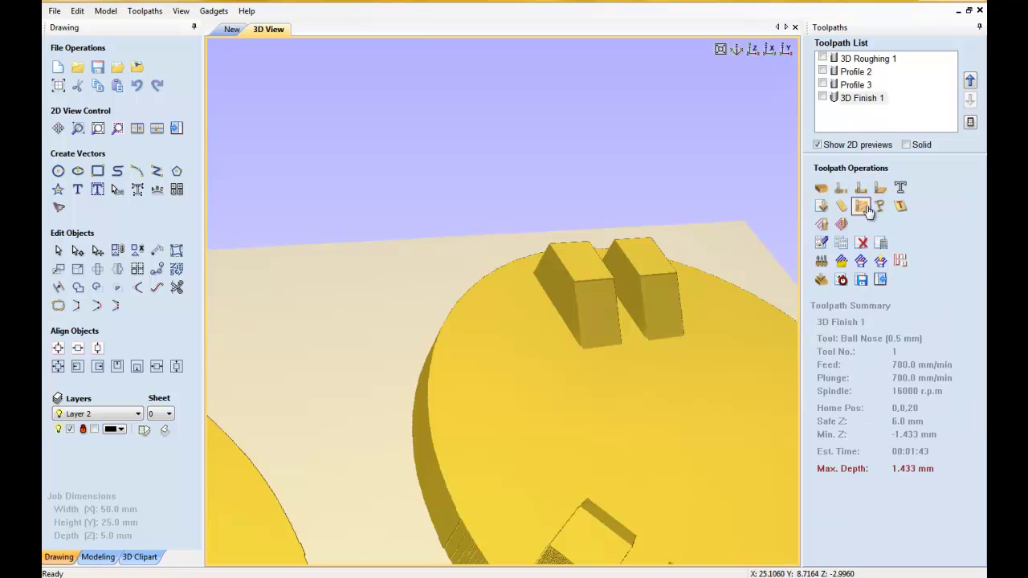
pyautogui.click(825, 248)
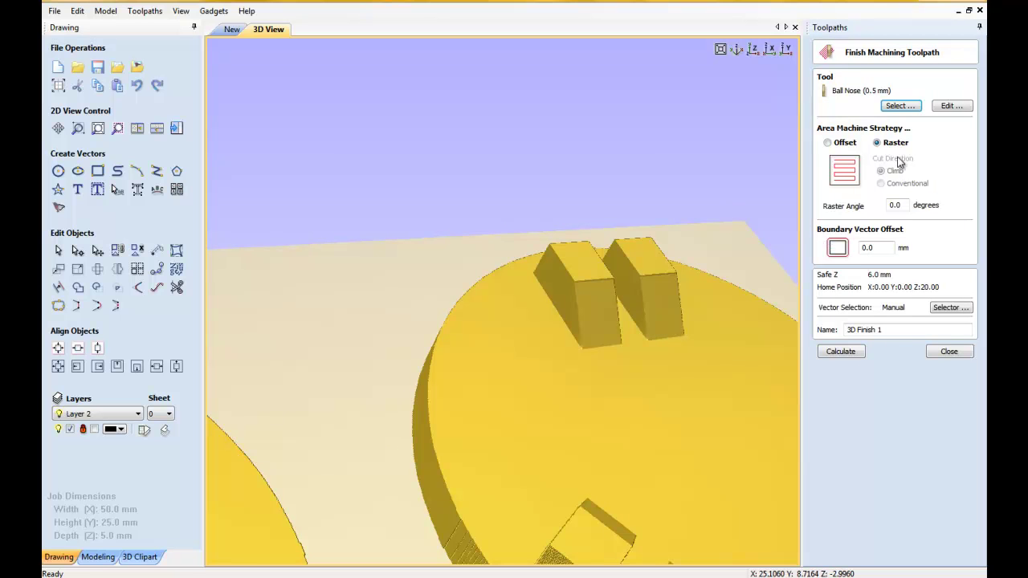
pyautogui.click(899, 107)
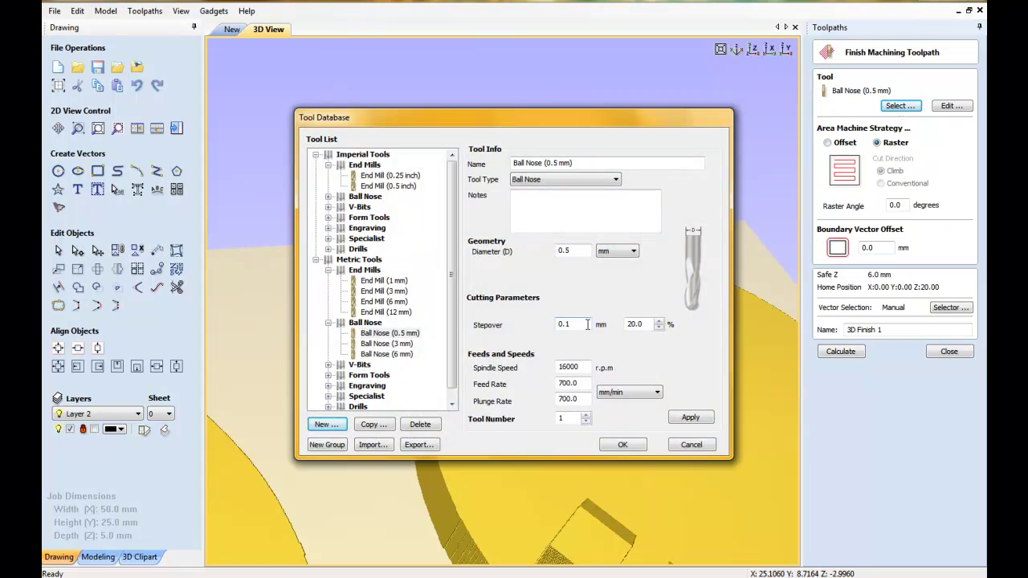
pyautogui.doubleClick(635, 323)
pyautogui.write('1')
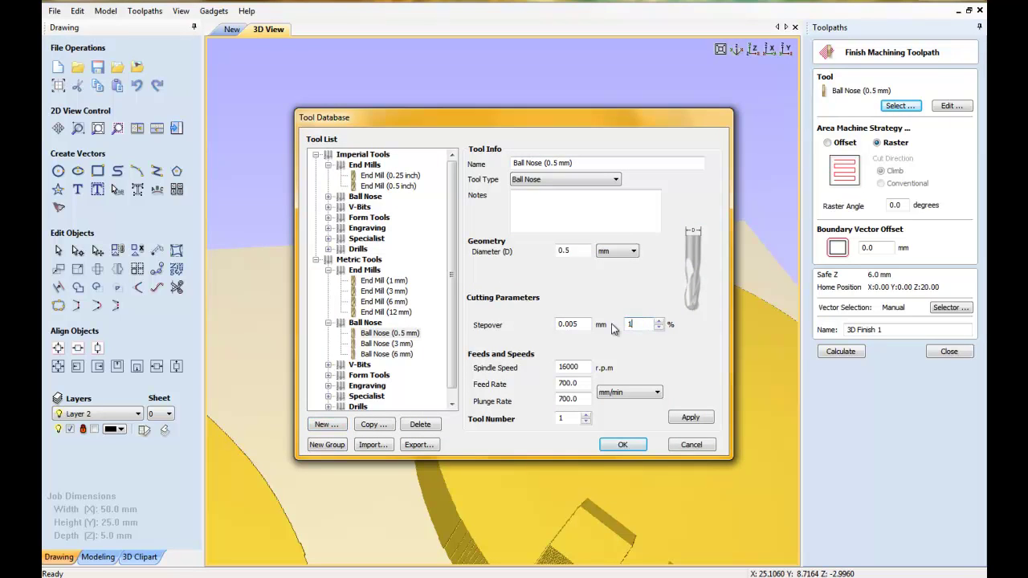
pyautogui.click(624, 444)
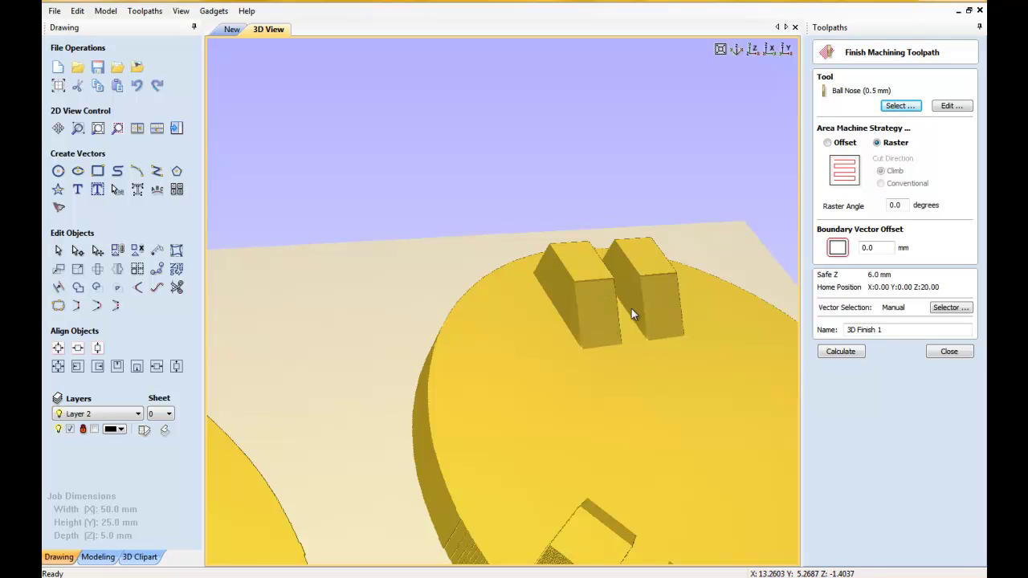
# Recalculate 3D Finish 1 and simulate it again in pine.
pyautogui.moveTo(631, 308); pyautogui.dragTo(620, 249)
pyautogui.moveTo(645, 312)
pyautogui.mouseDown()
pyautogui.moveTo(675, 372)
pyautogui.moveTo(693, 350)
pyautogui.moveTo(674, 335)
pyautogui.mouseUp()
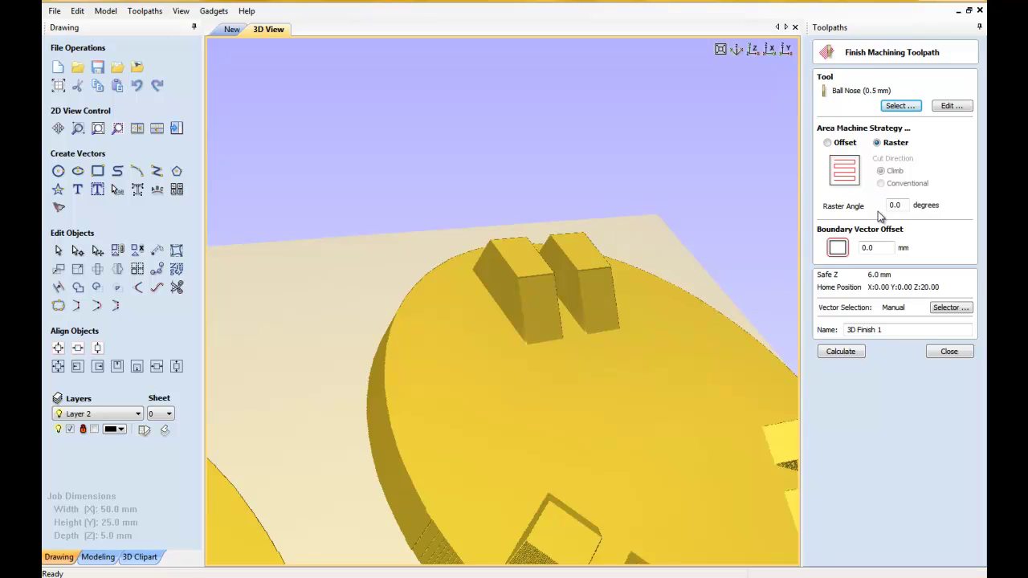
pyautogui.click(841, 353)
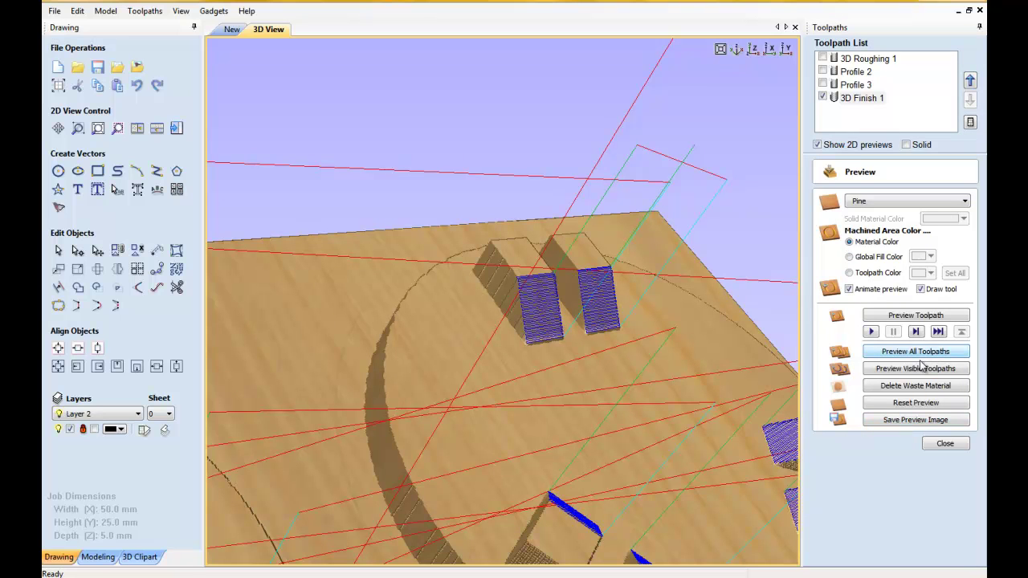
pyautogui.click(923, 369)
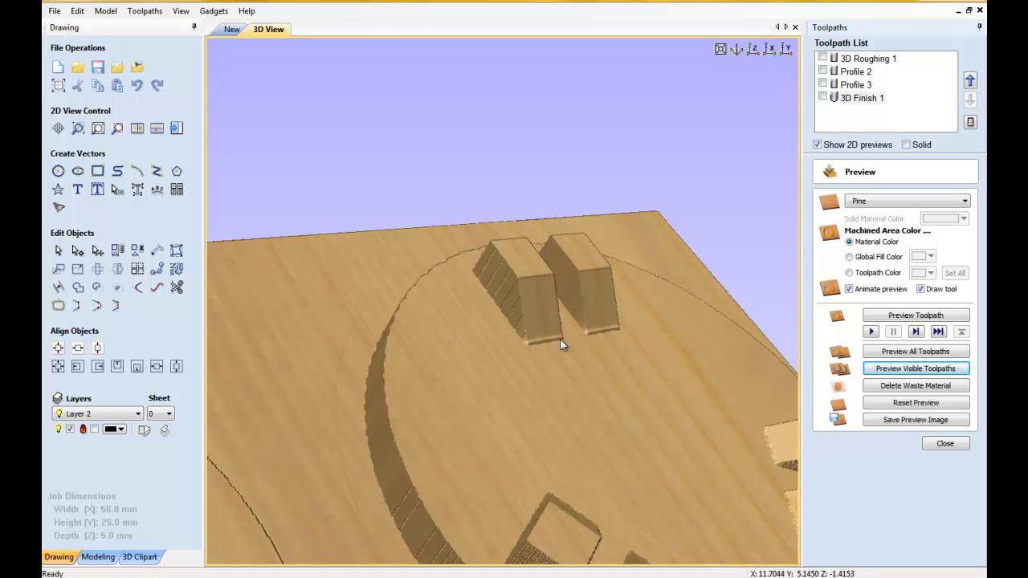
# Switch to the 2D drawing, zoom in, and scroll right to the two rectangles on a disc.
pyautogui.click(232, 30)
pyautogui.scroll(1, 455, 200)
pyautogui.scroll(1, 456, 200)
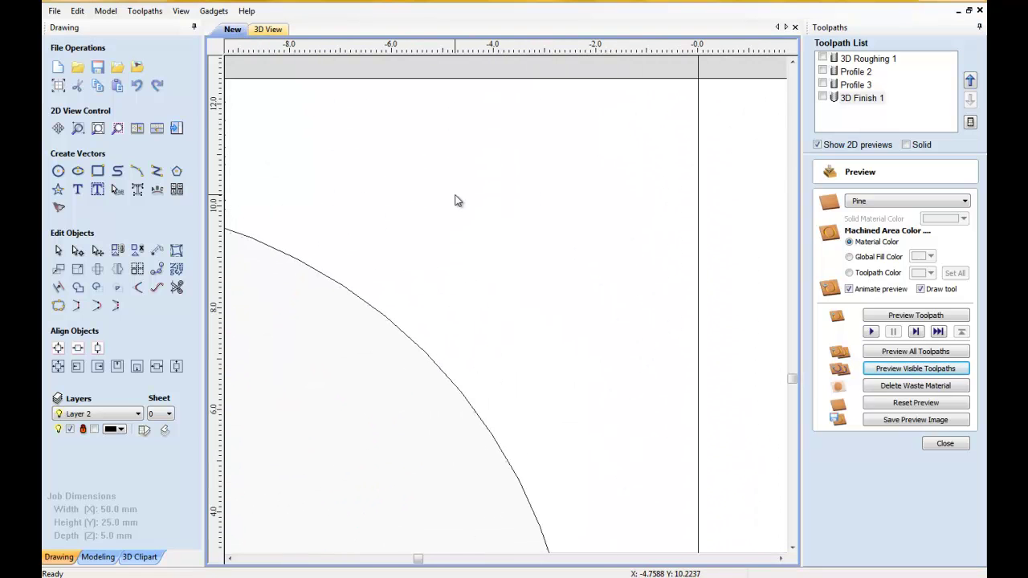
pyautogui.moveTo(418, 558); pyautogui.dragTo(424, 562)
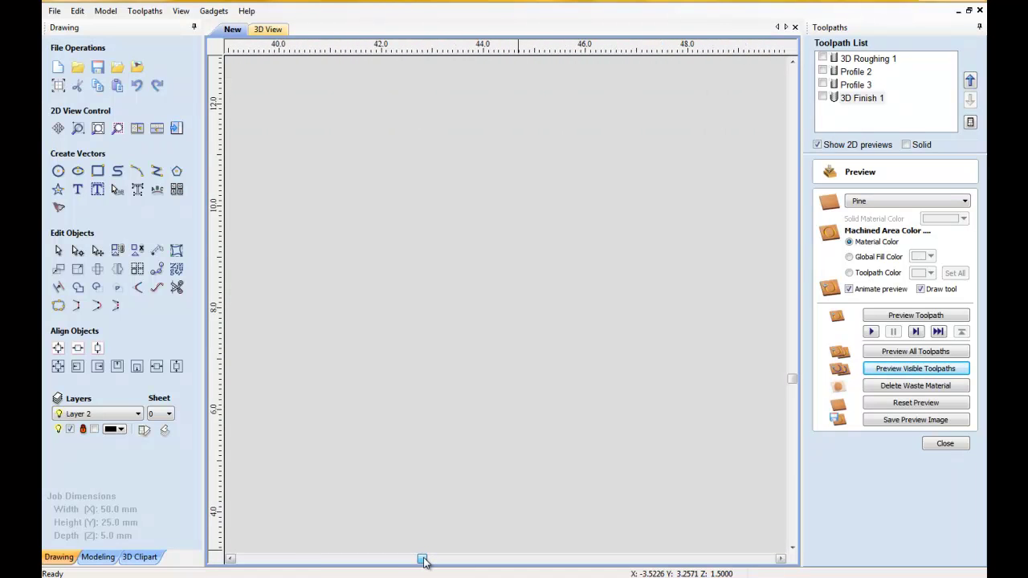
pyautogui.moveTo(423, 560); pyautogui.dragTo(415, 559)
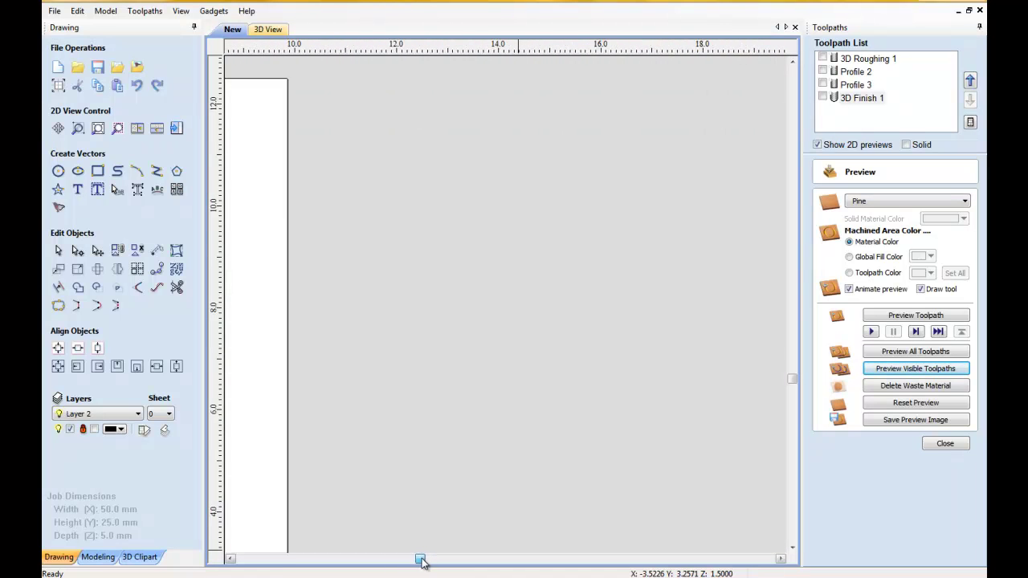
pyautogui.click(231, 559)
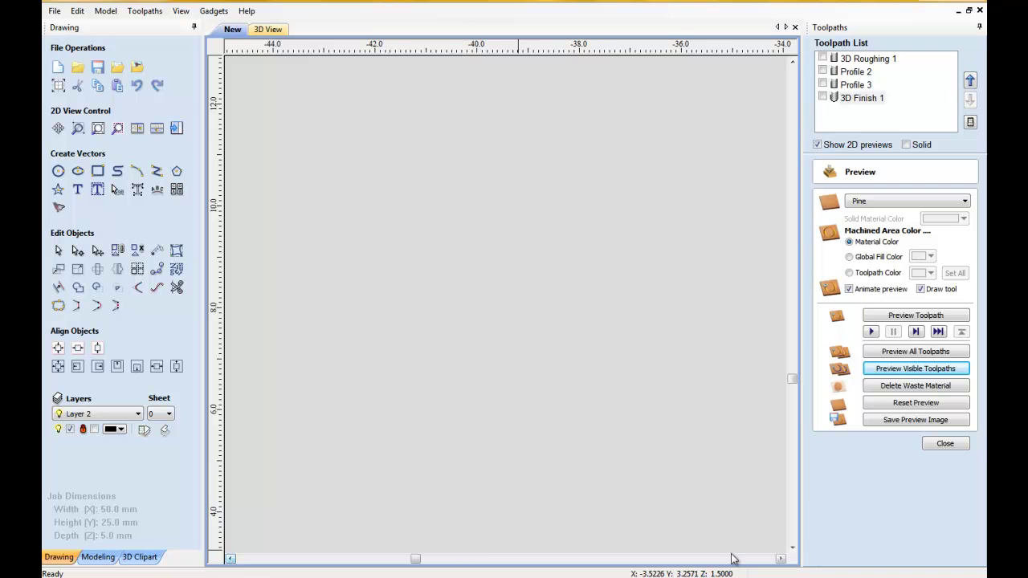
pyautogui.click(780, 558)
pyautogui.click(780, 560)
pyautogui.click(779, 560)
pyautogui.click(780, 560)
pyautogui.click(780, 559)
pyautogui.click(780, 559)
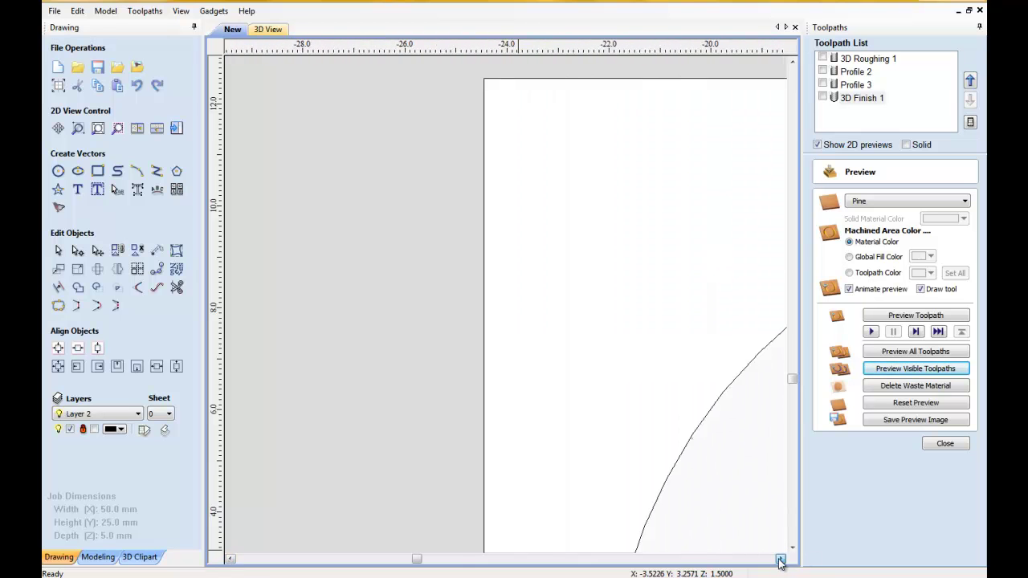
pyautogui.click(780, 560)
pyautogui.click(780, 560)
pyautogui.click(780, 560)
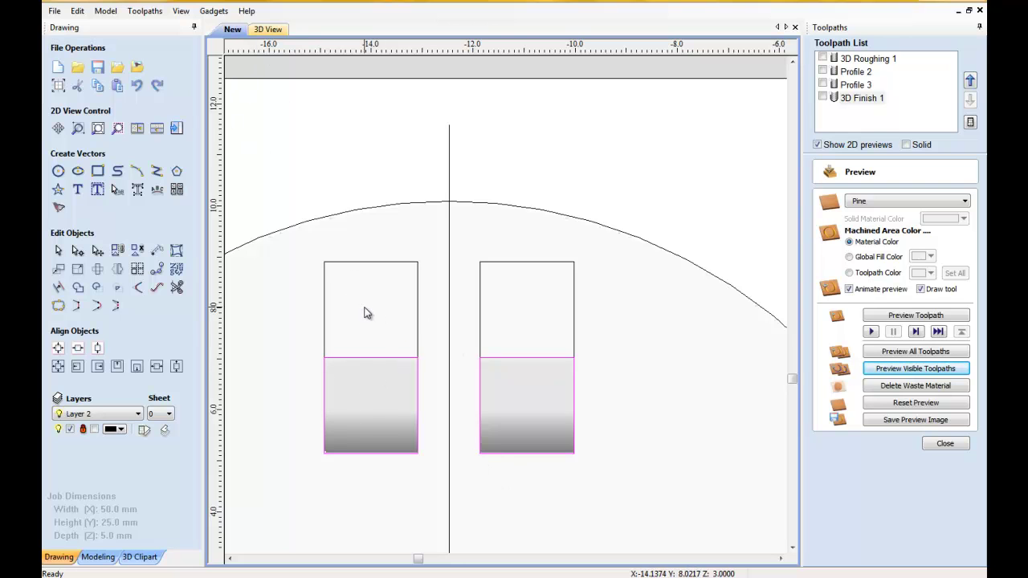
# Show the 3D view, zoom out, and orbit to a top-down angle of the pine board.
pyautogui.click(263, 31)
pyautogui.scroll(-5, 429, 264)
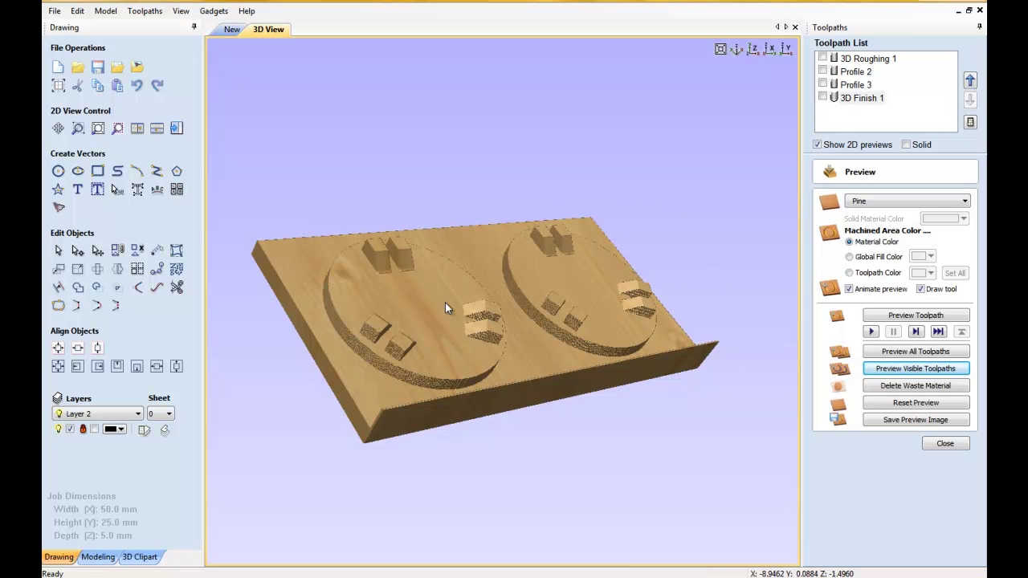
pyautogui.moveTo(445, 302); pyautogui.dragTo(362, 328)
pyautogui.scroll(4, 375, 325)
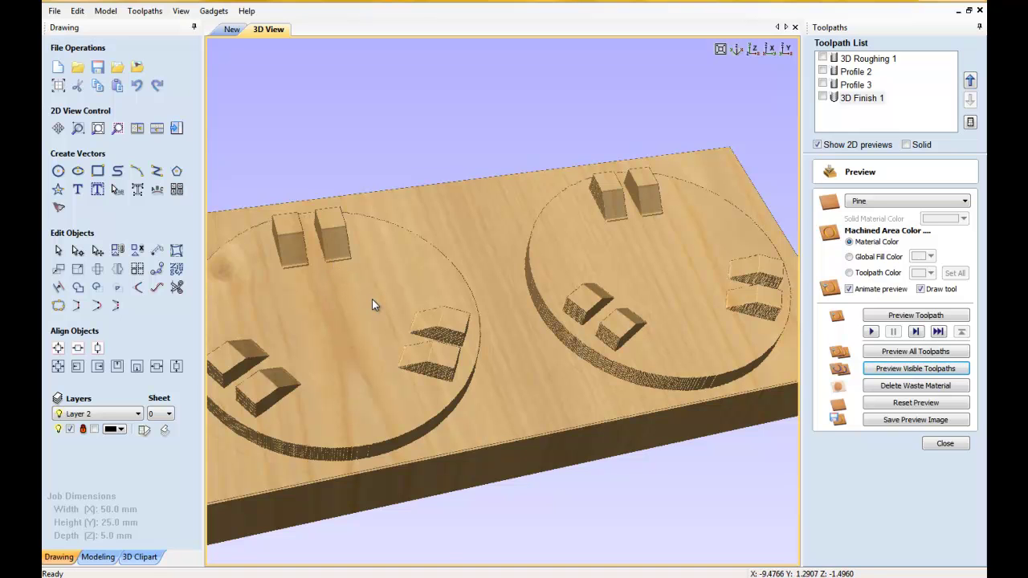
pyautogui.scroll(-3, 377, 303)
pyautogui.moveTo(591, 286); pyautogui.dragTo(542, 351)
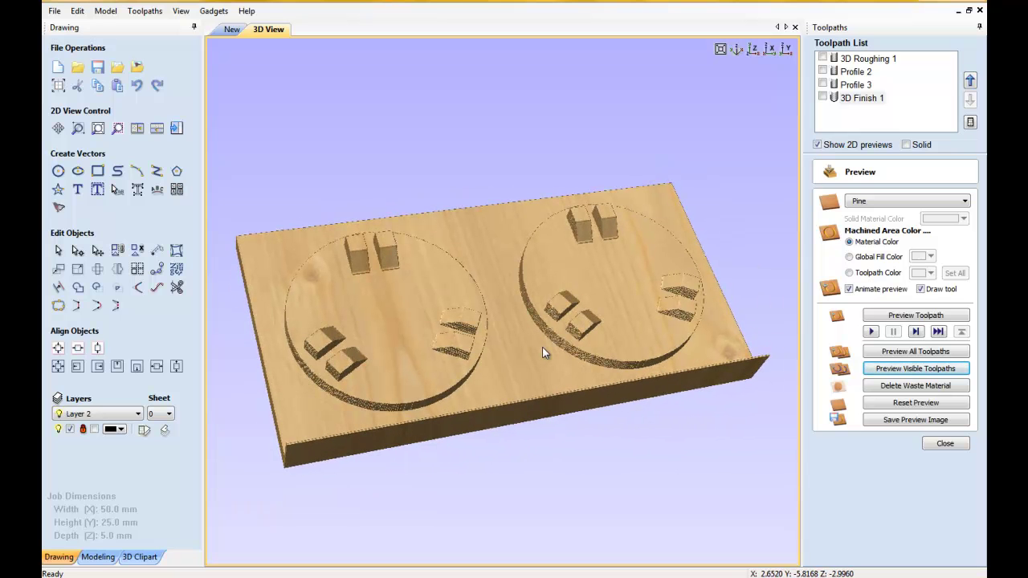